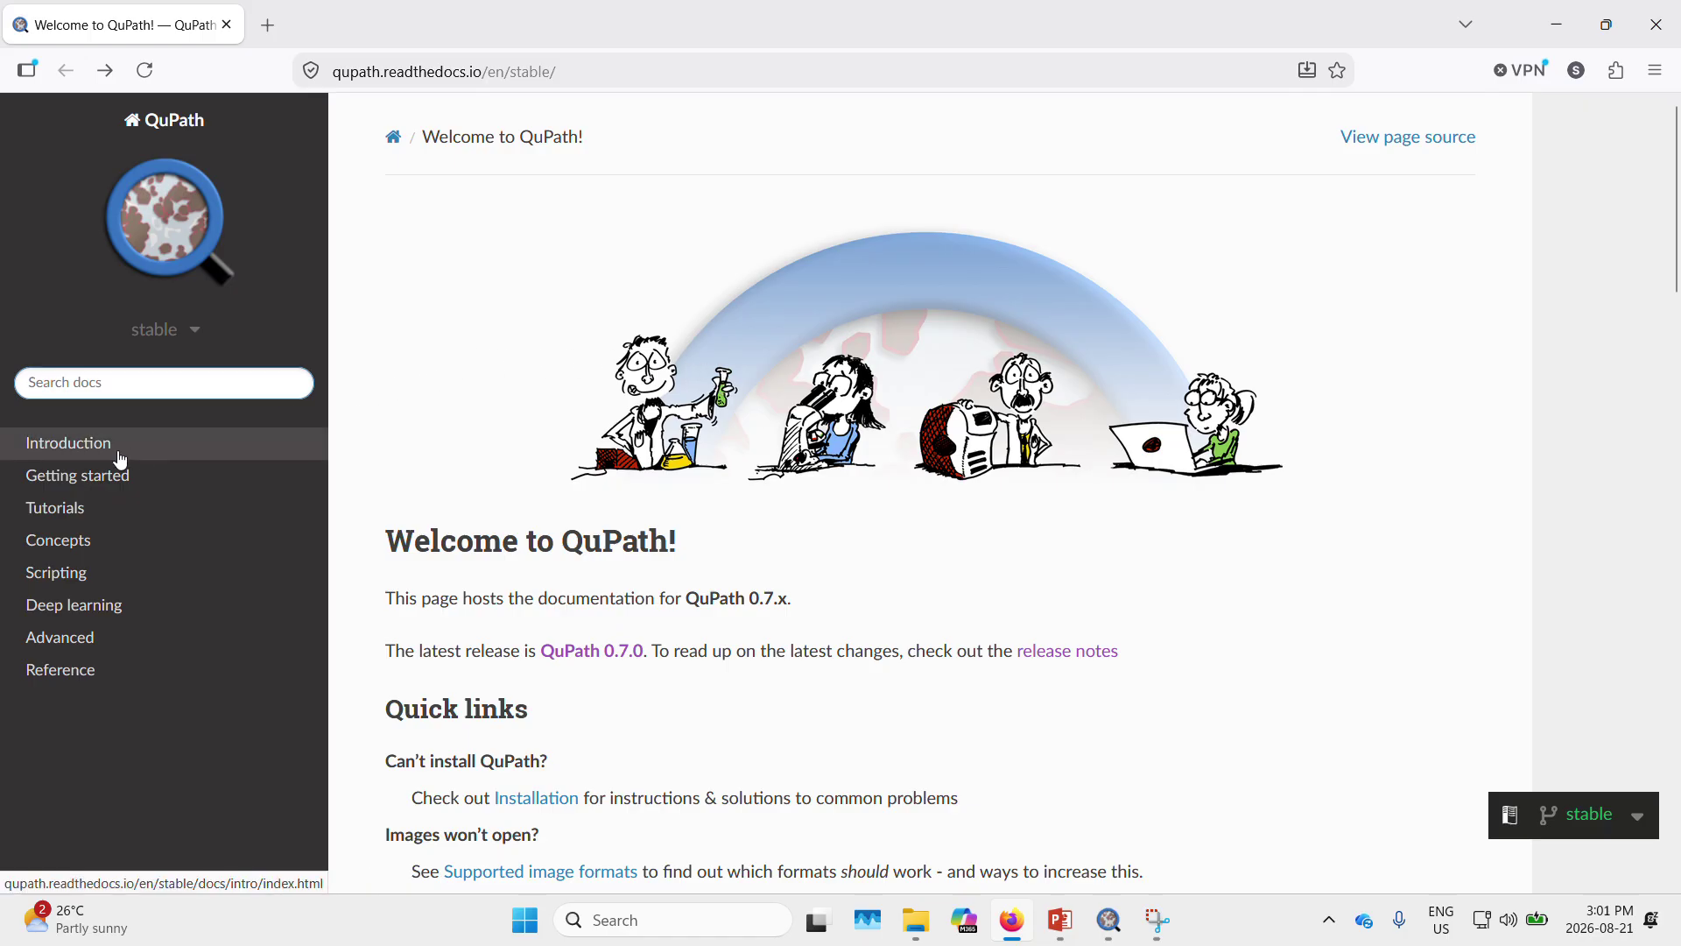
Open the Annotating images page of the Getting started documentation and review its annotation tool, locking and property sections
{"action": "left_click", "coordinate": [73, 480]}
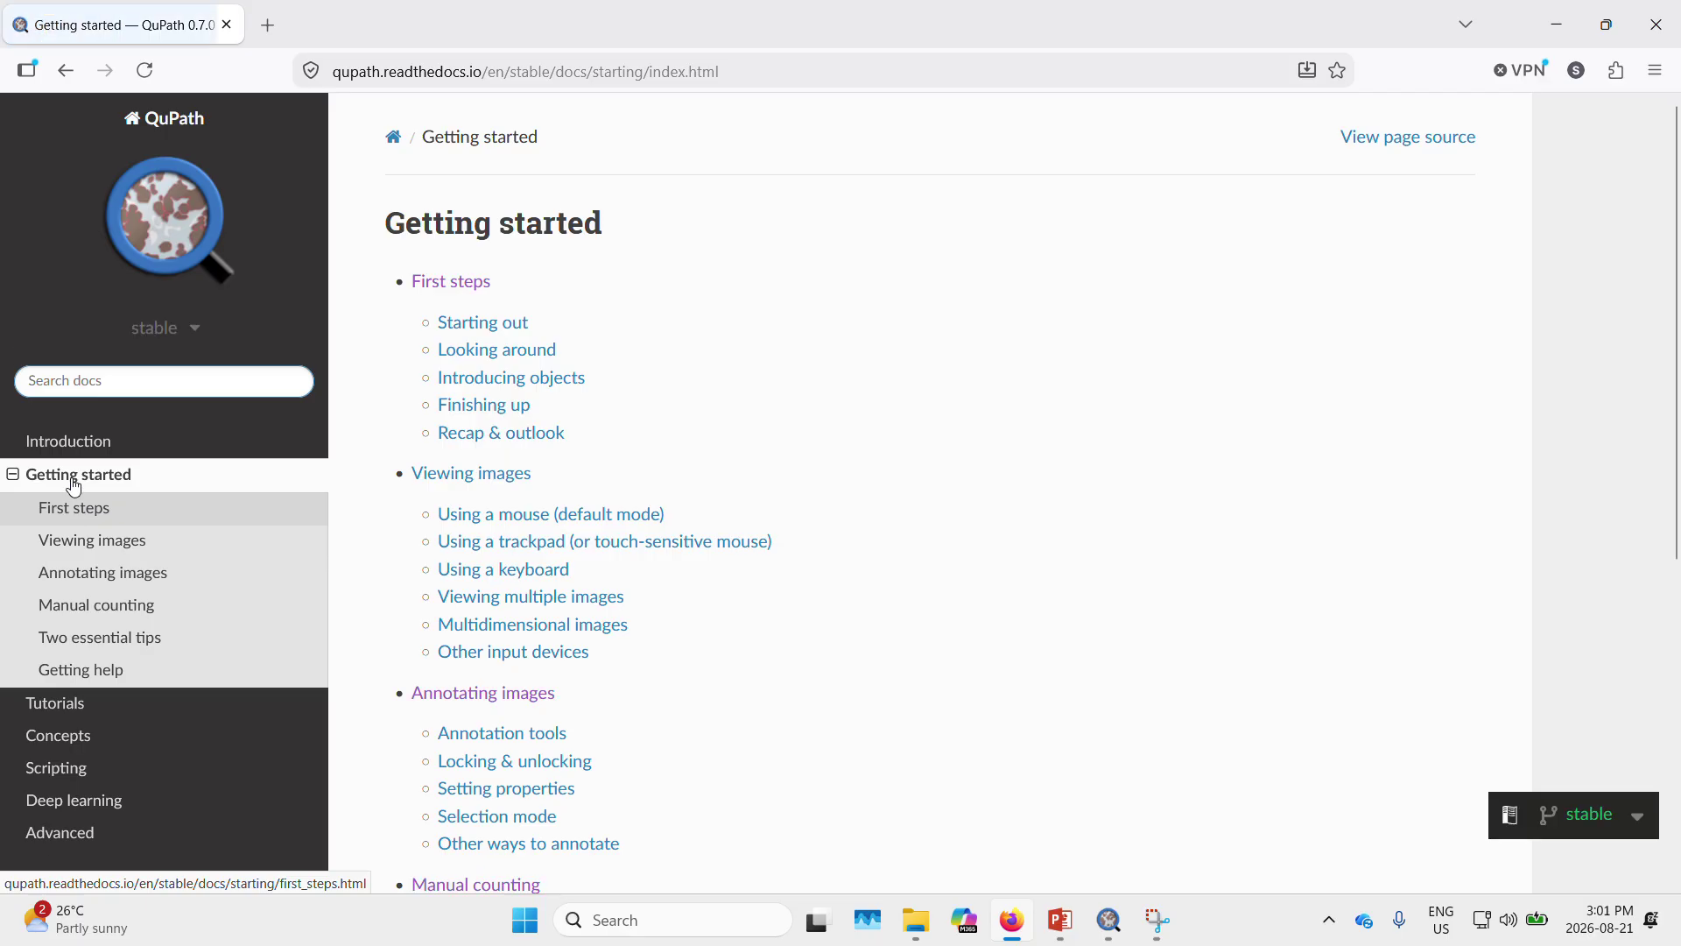
{"action": "left_click", "coordinate": [160, 585]}
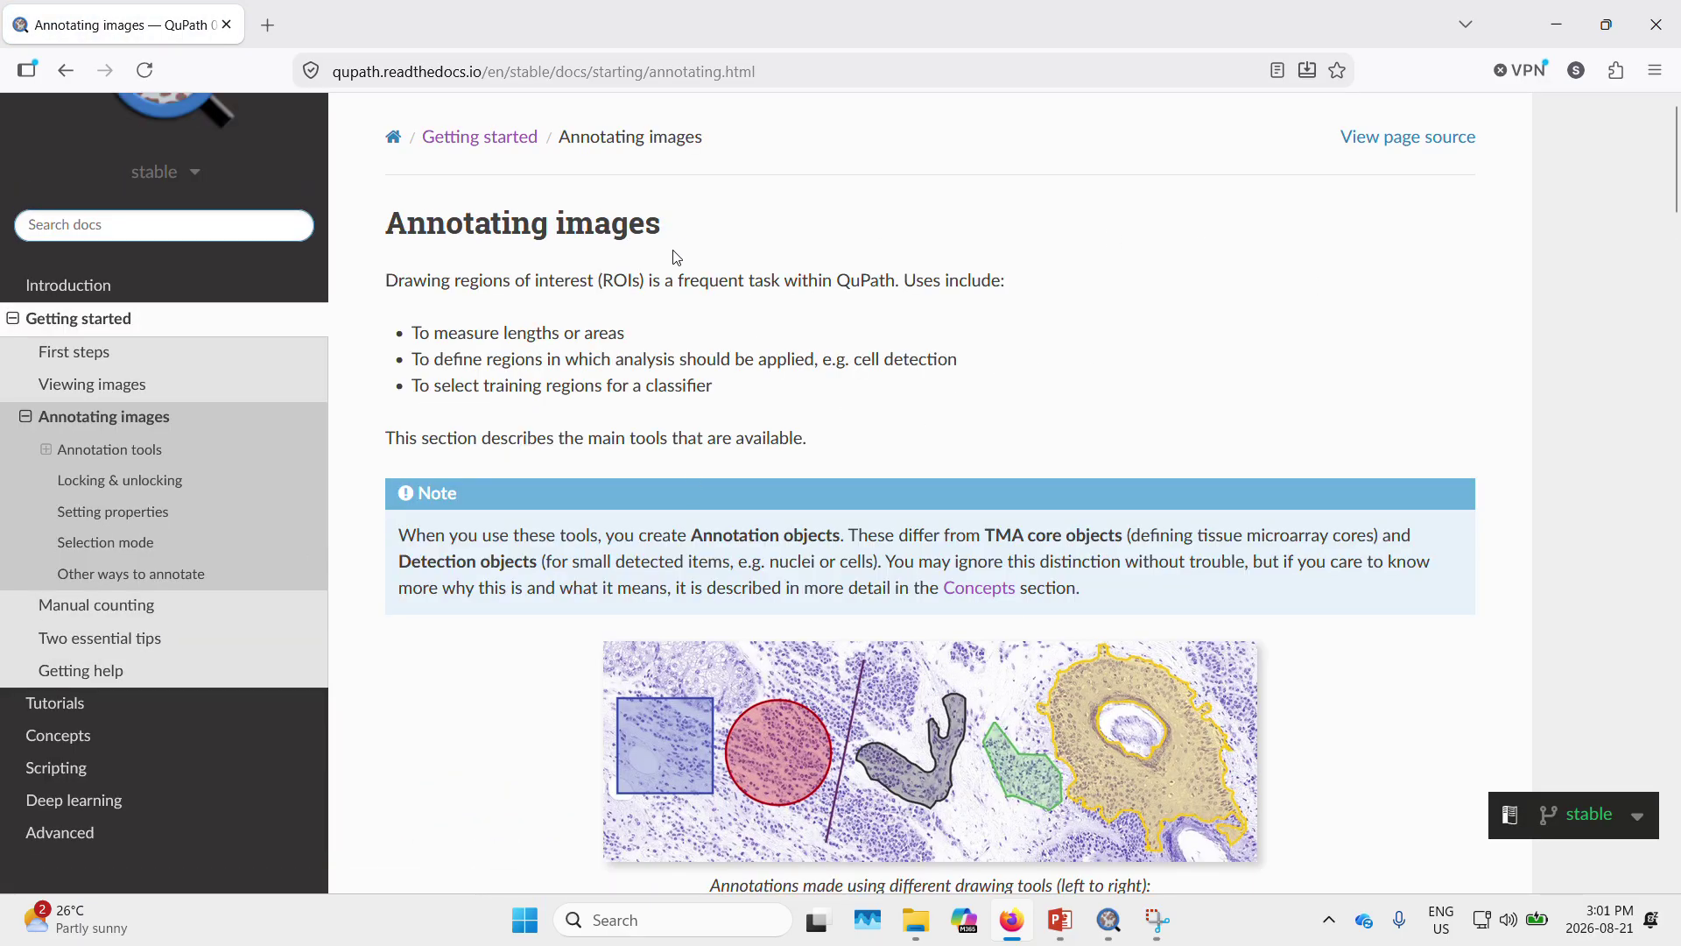
{"action": "scroll", "coordinate": [1044, 321], "scroll_direction": "down", "scroll_amount": 2}
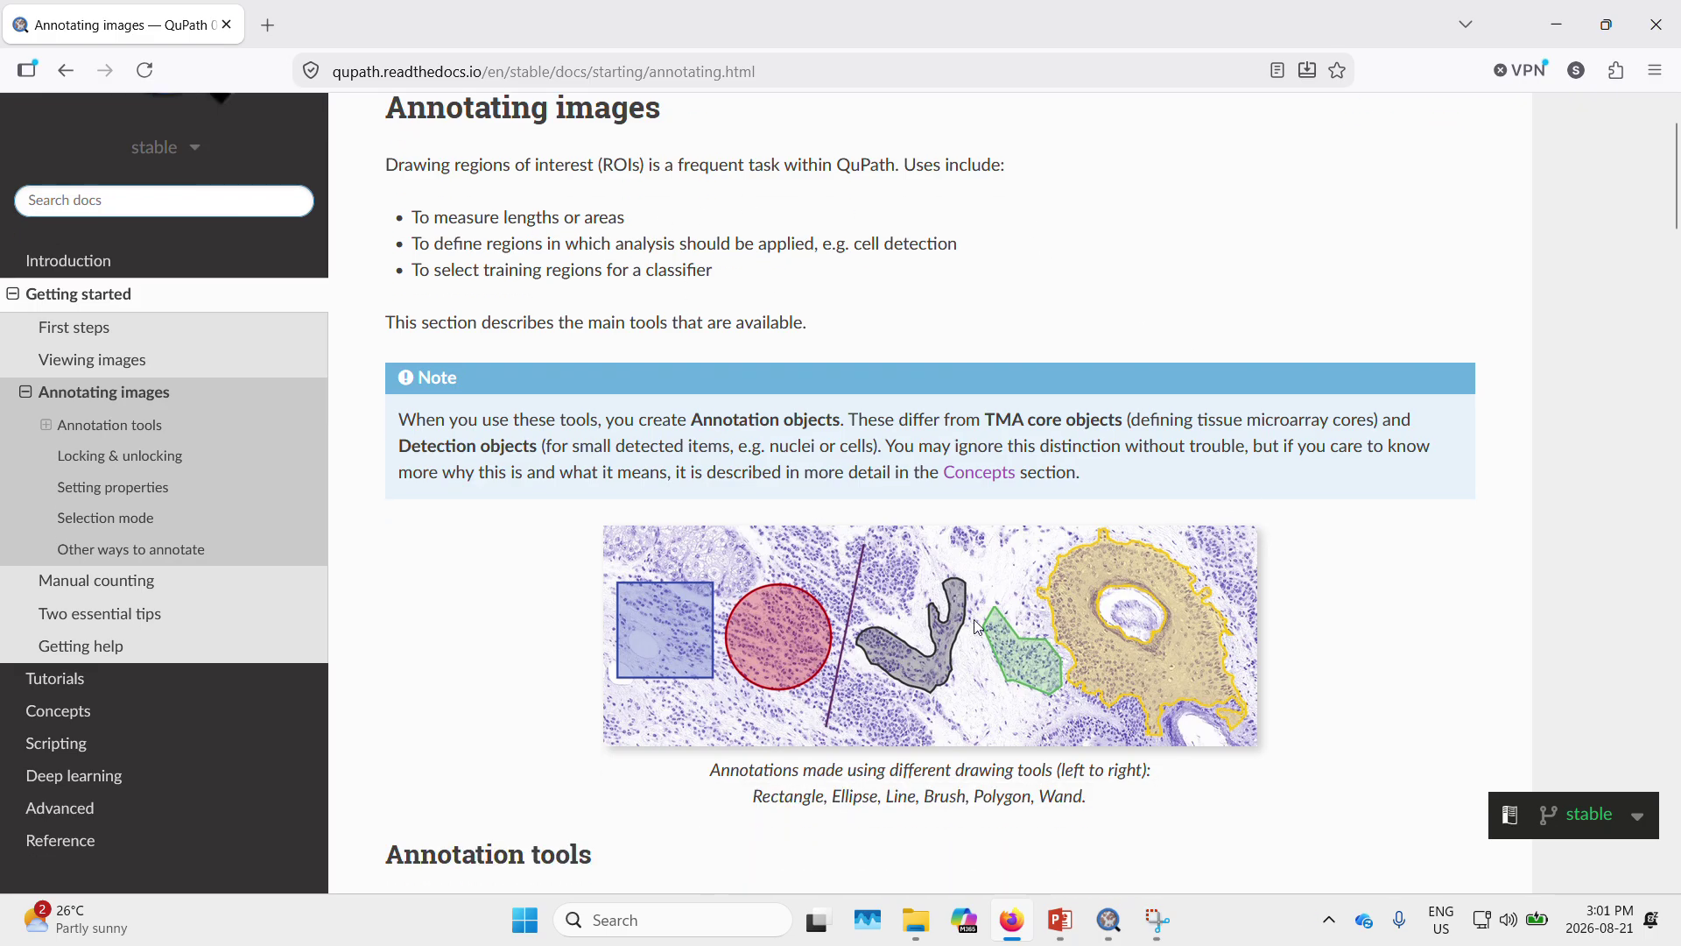
{"action": "scroll", "coordinate": [886, 571], "scroll_direction": "down", "scroll_amount": 5}
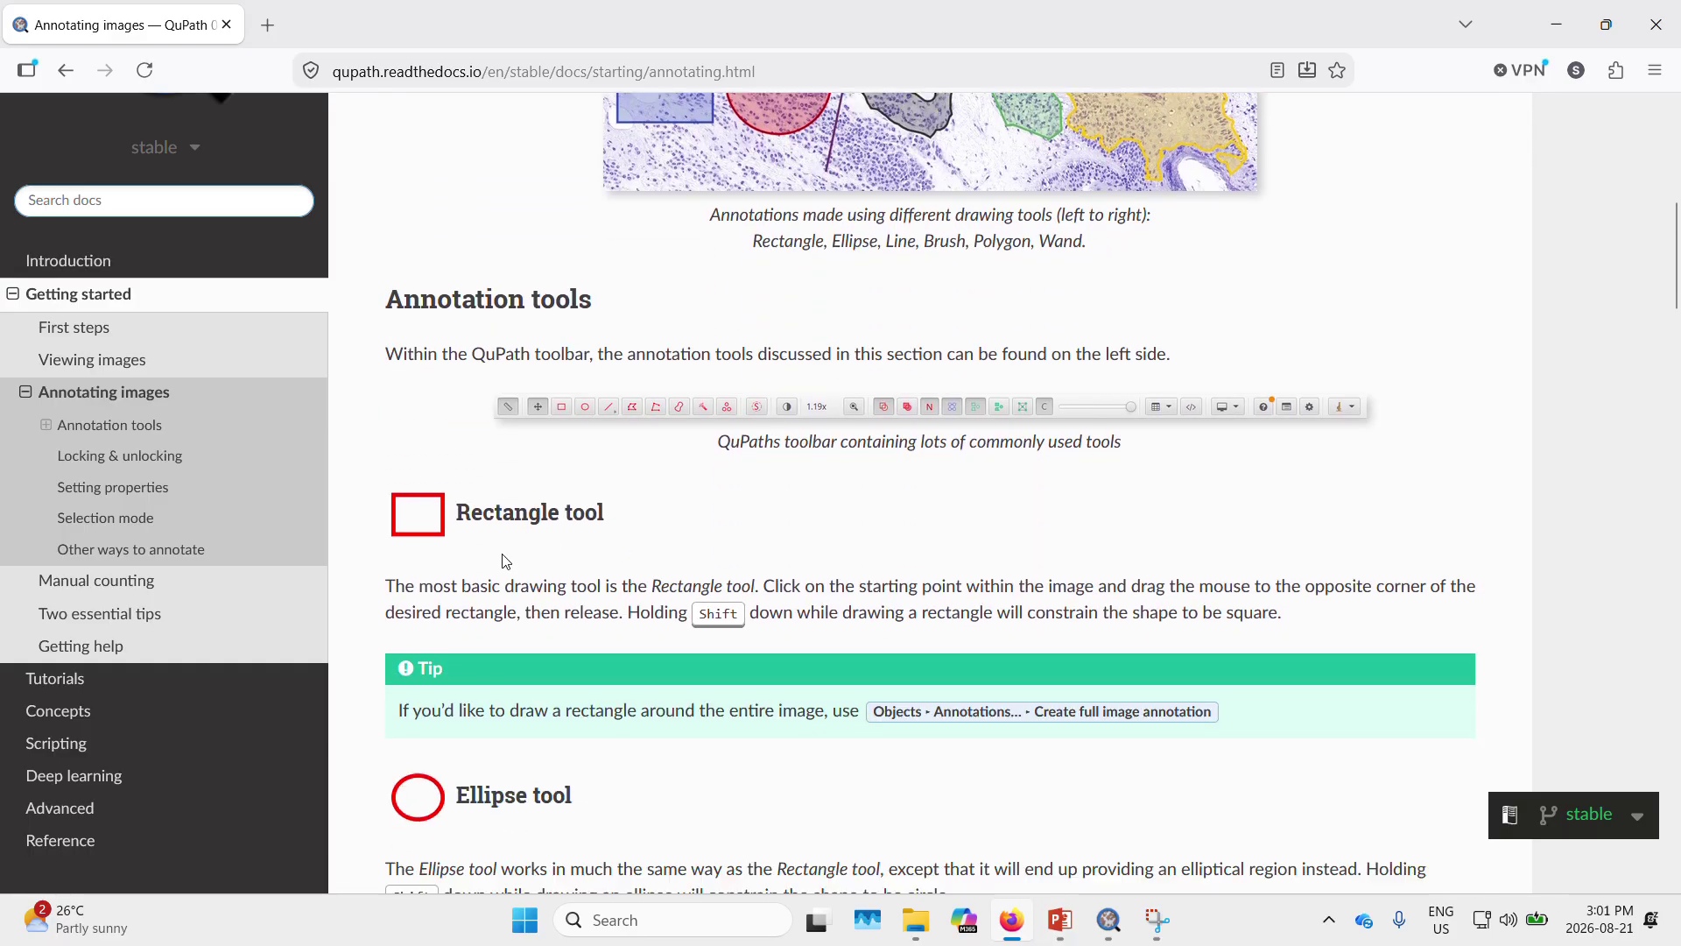
{"action": "scroll", "coordinate": [401, 503], "scroll_direction": "down", "scroll_amount": 3}
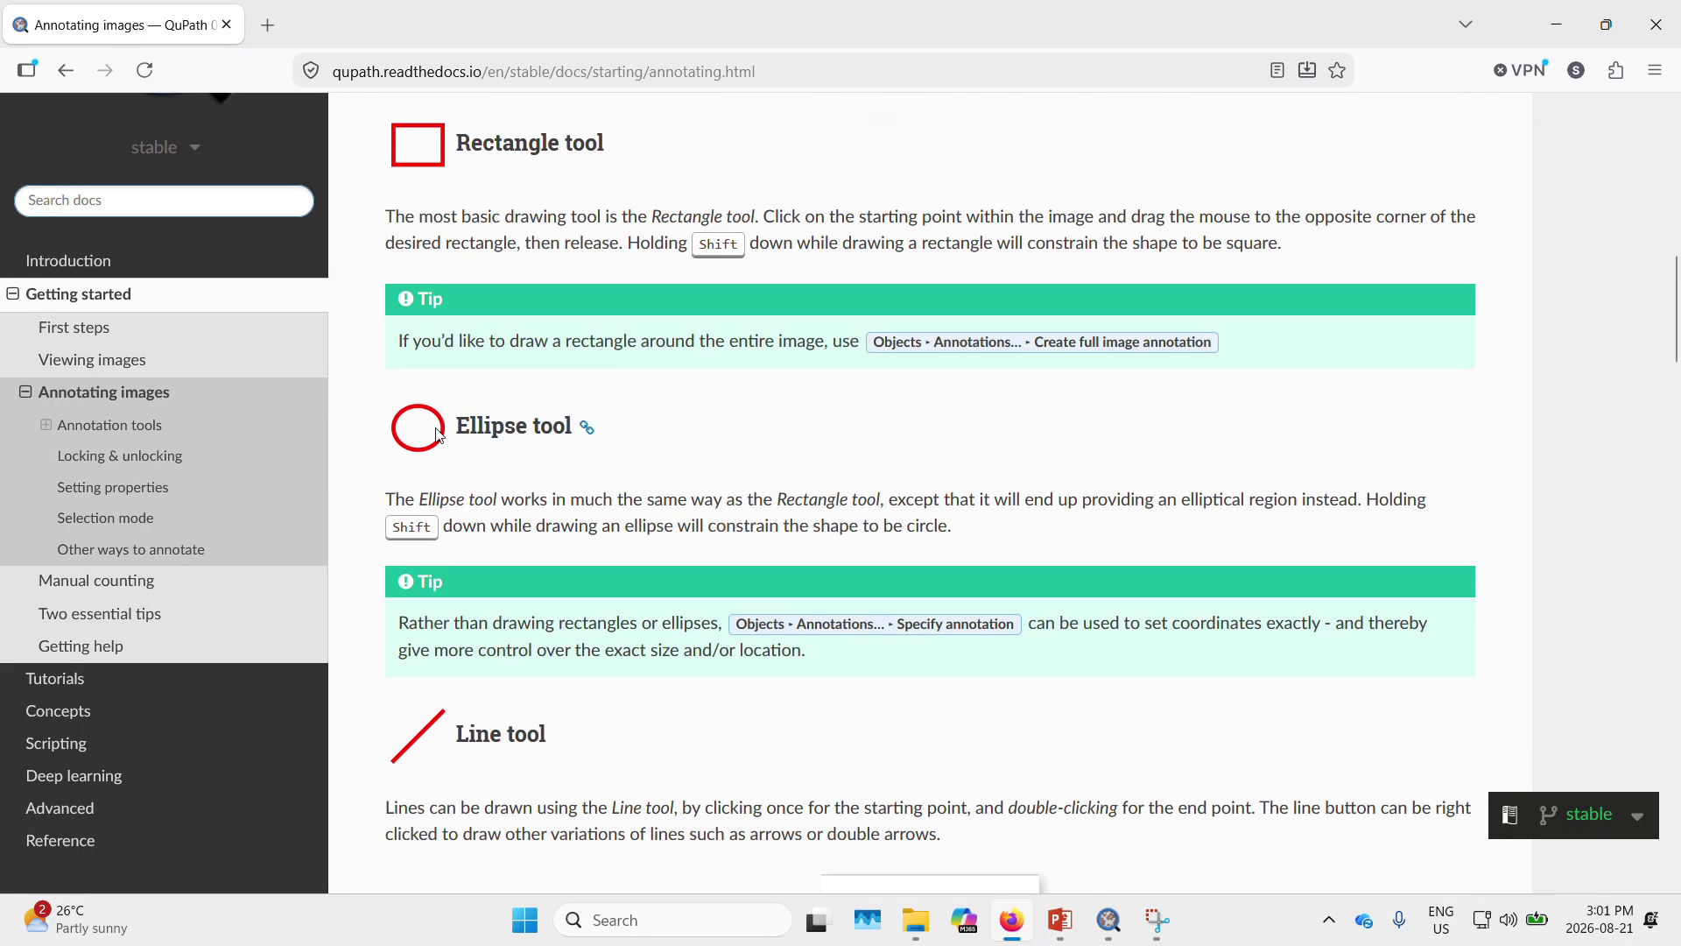
{"action": "scroll", "coordinate": [439, 436], "scroll_direction": "down", "scroll_amount": 8}
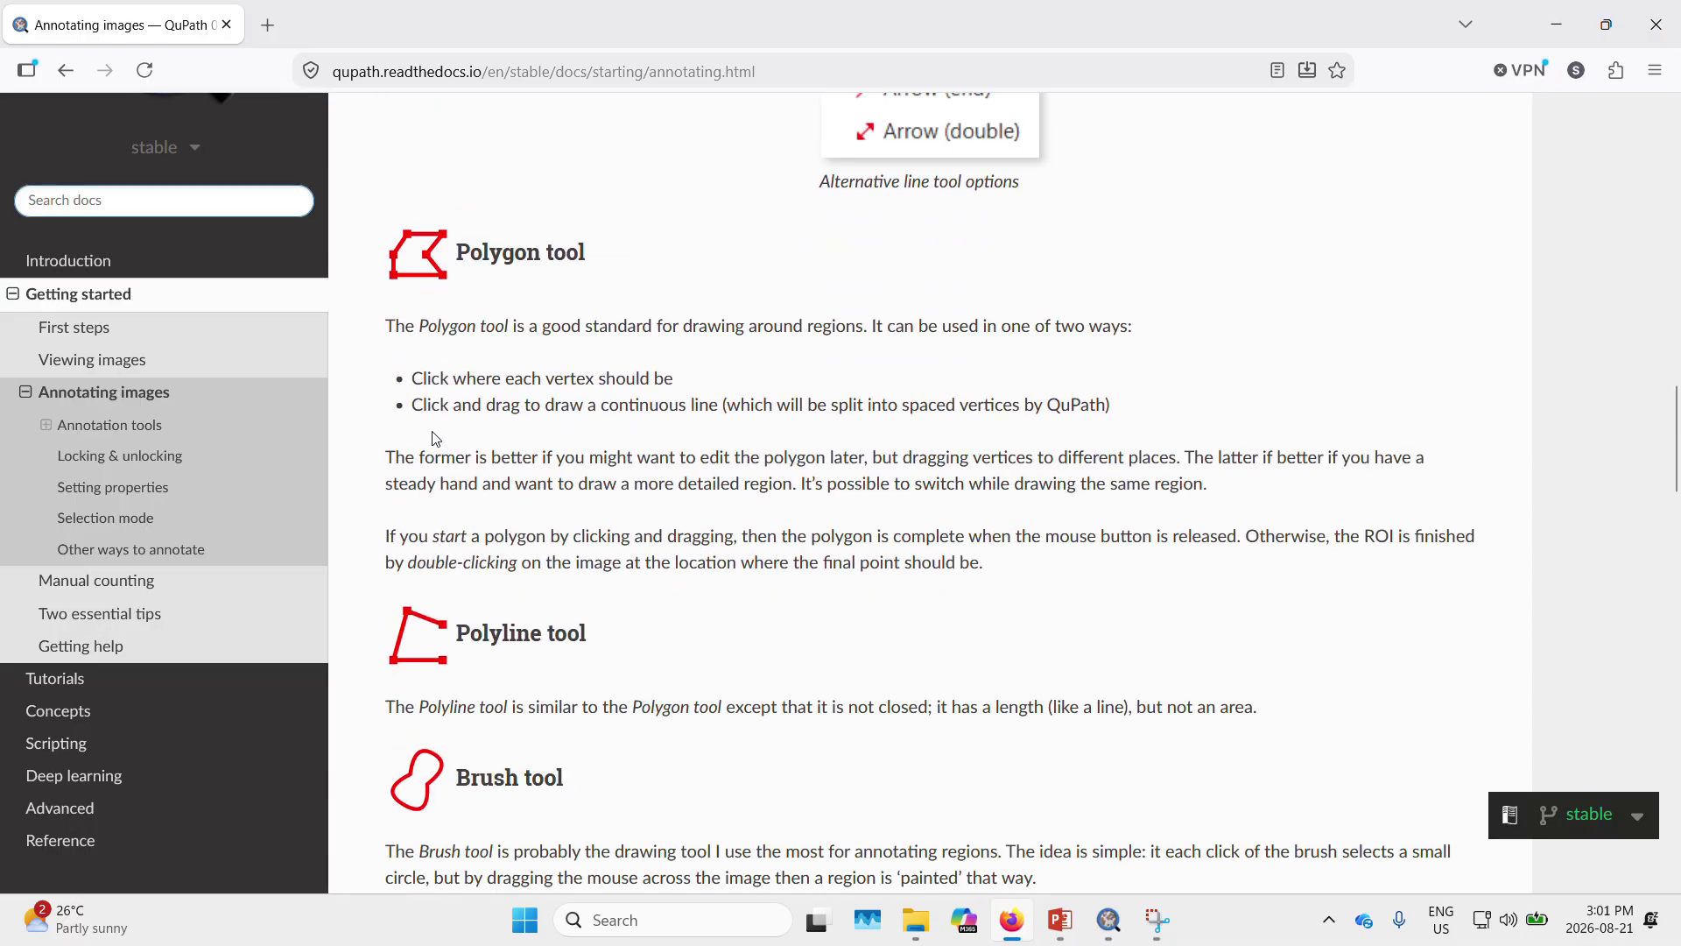
{"action": "scroll", "coordinate": [435, 438], "scroll_direction": "down", "scroll_amount": 15}
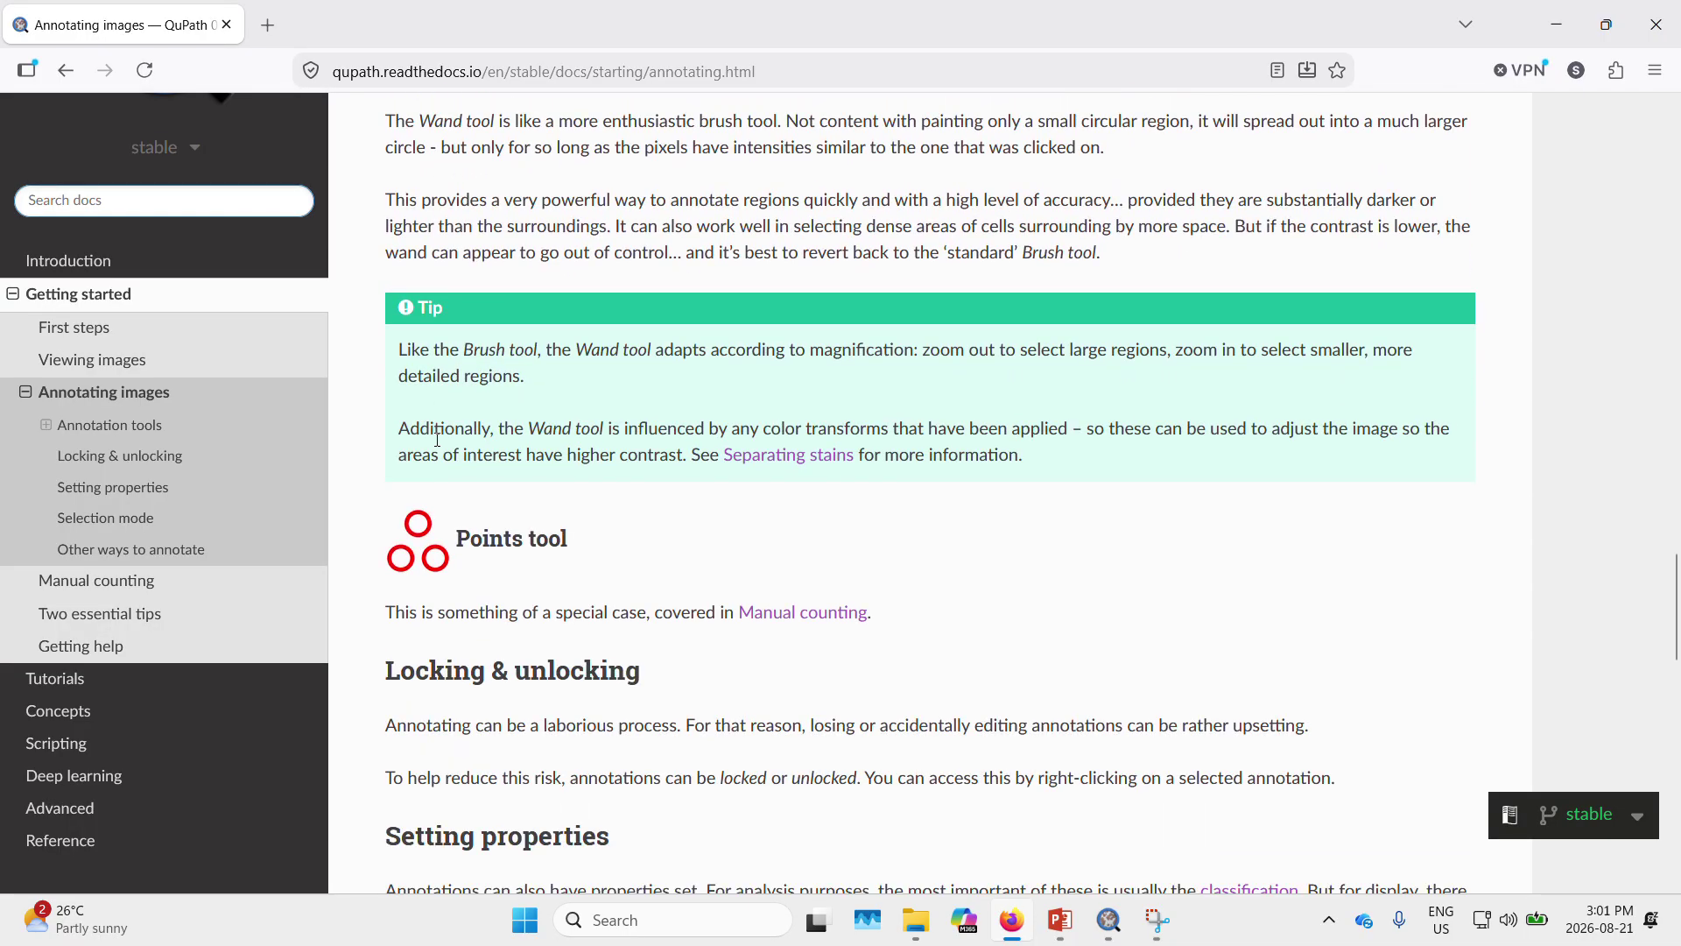
{"action": "scroll", "coordinate": [436, 439], "scroll_direction": "down", "scroll_amount": 5}
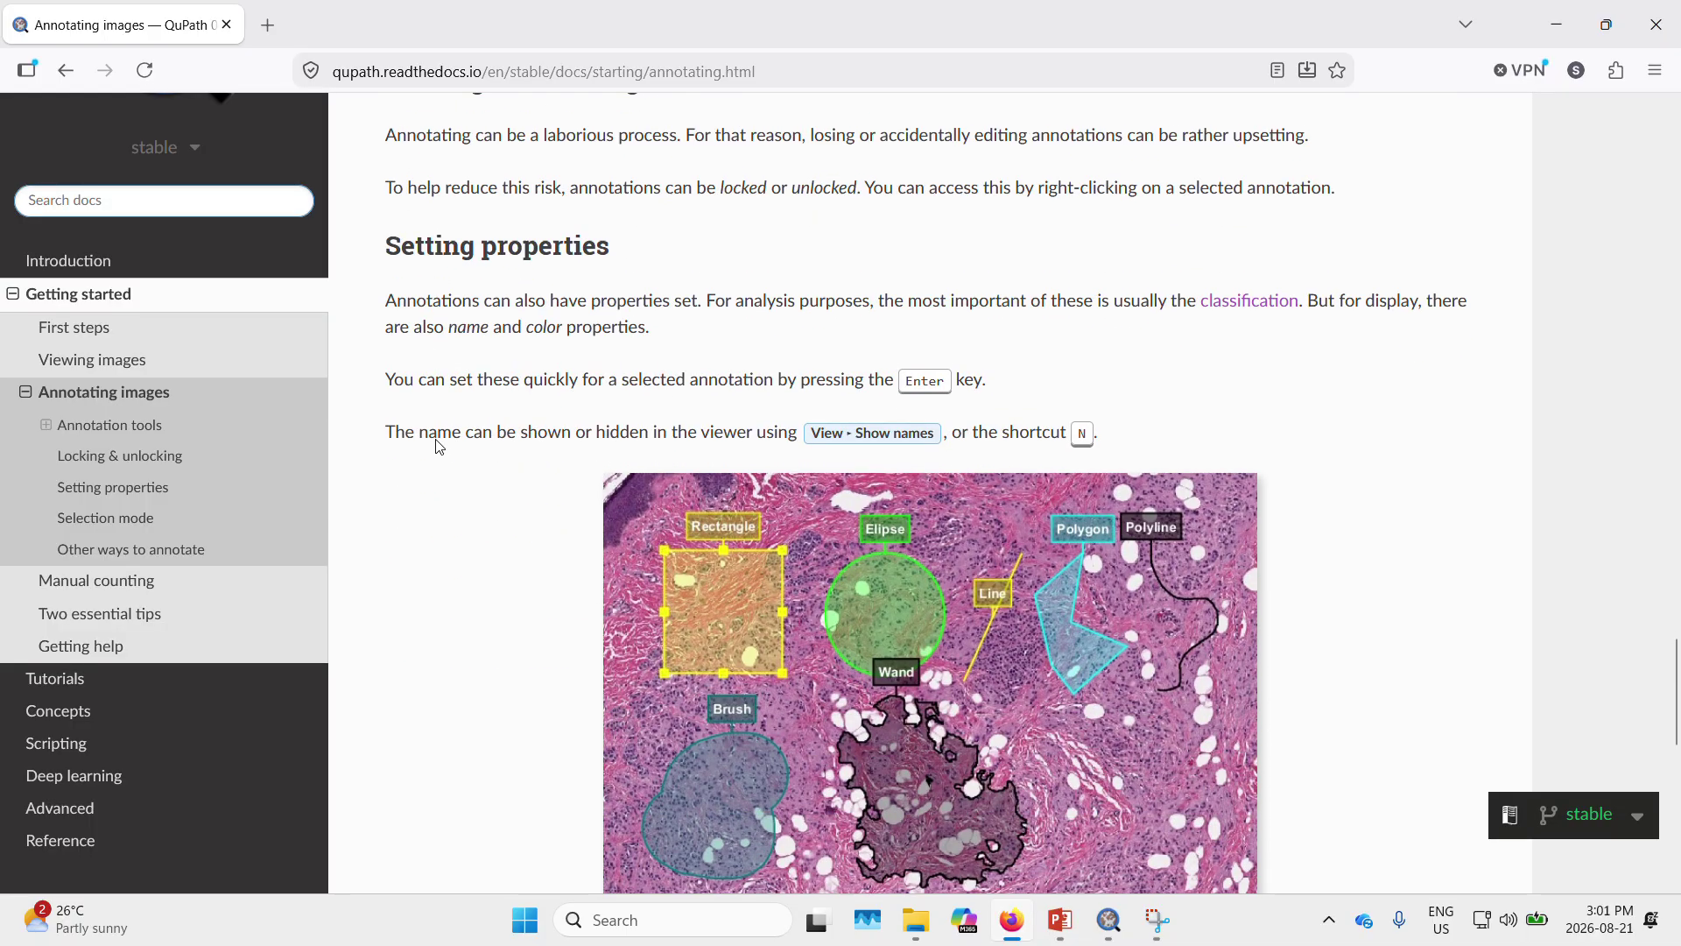
{"action": "scroll", "coordinate": [439, 447], "scroll_direction": "up", "scroll_amount": 5}
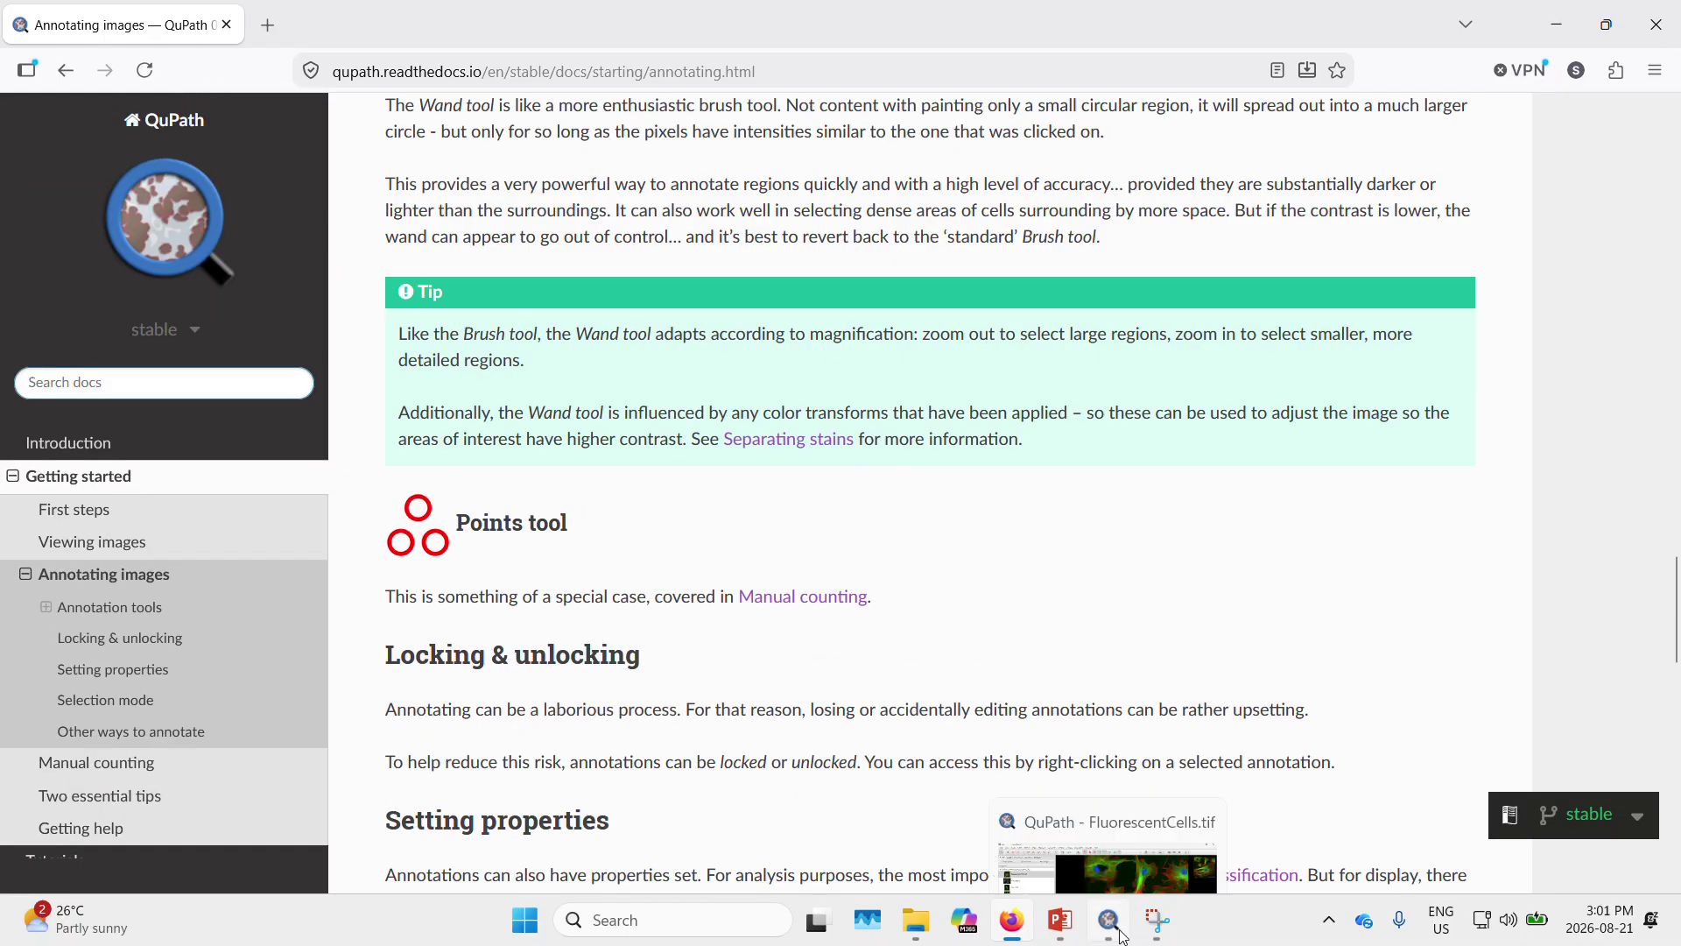
Switch to QuPath and draw a rectangle annotation around the small star-shaped cell's nucleus in FluorescentCells.tif
{"action": "left_click", "coordinate": [1130, 930]}
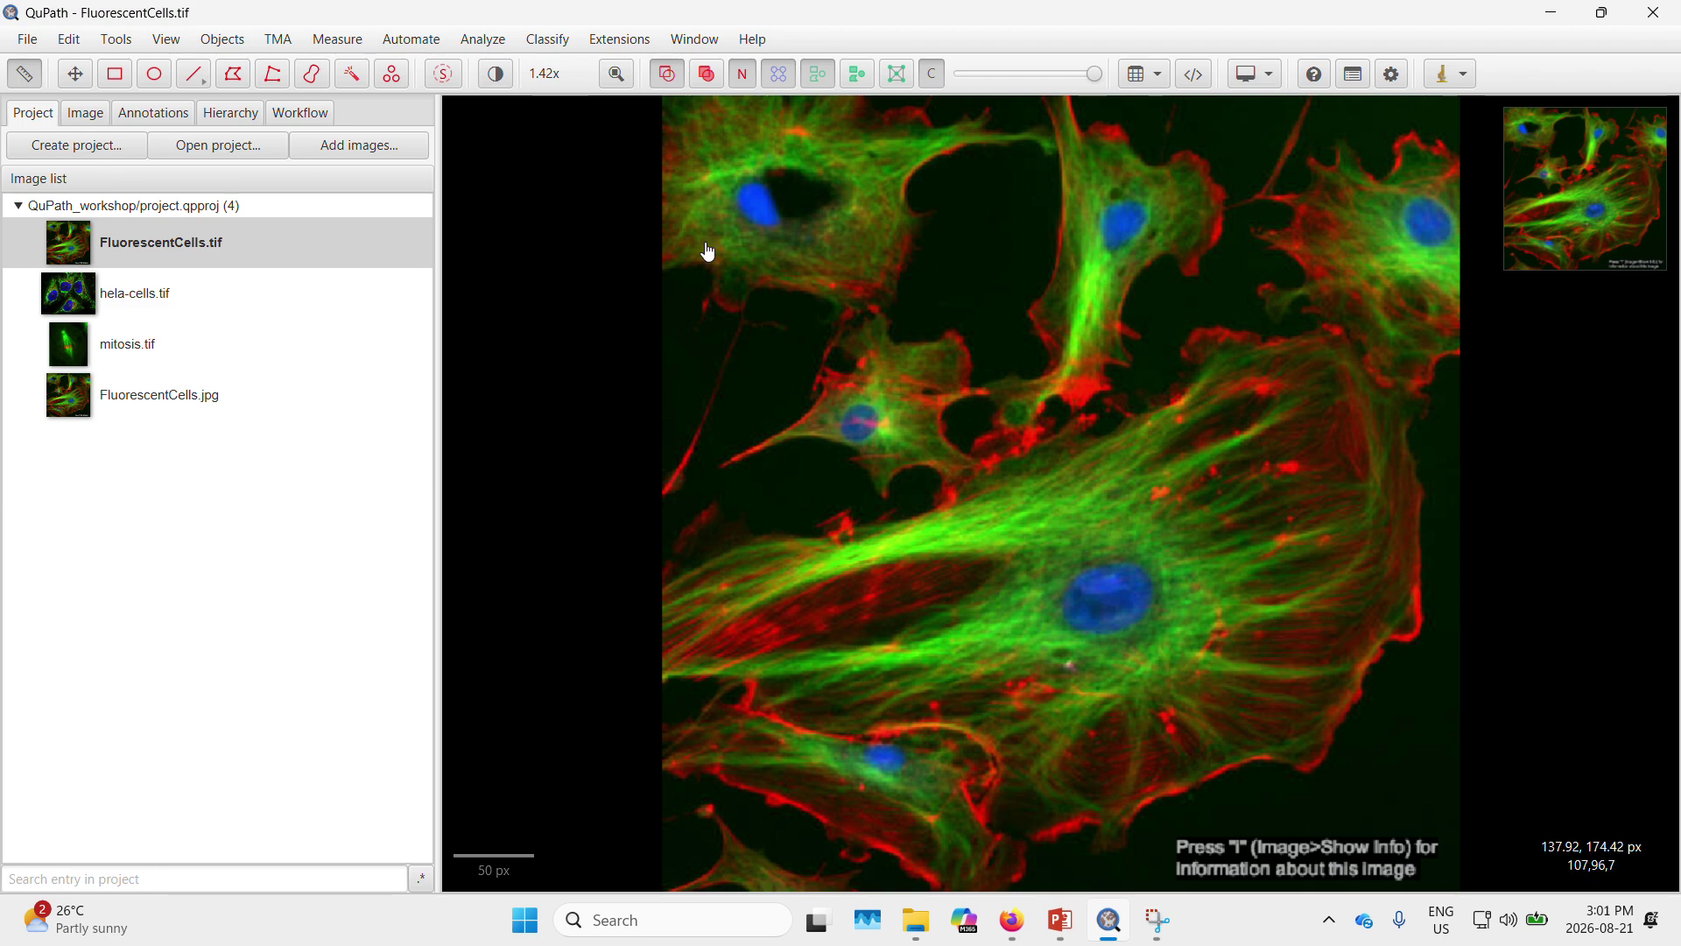
{"action": "left_click", "coordinate": [115, 73]}
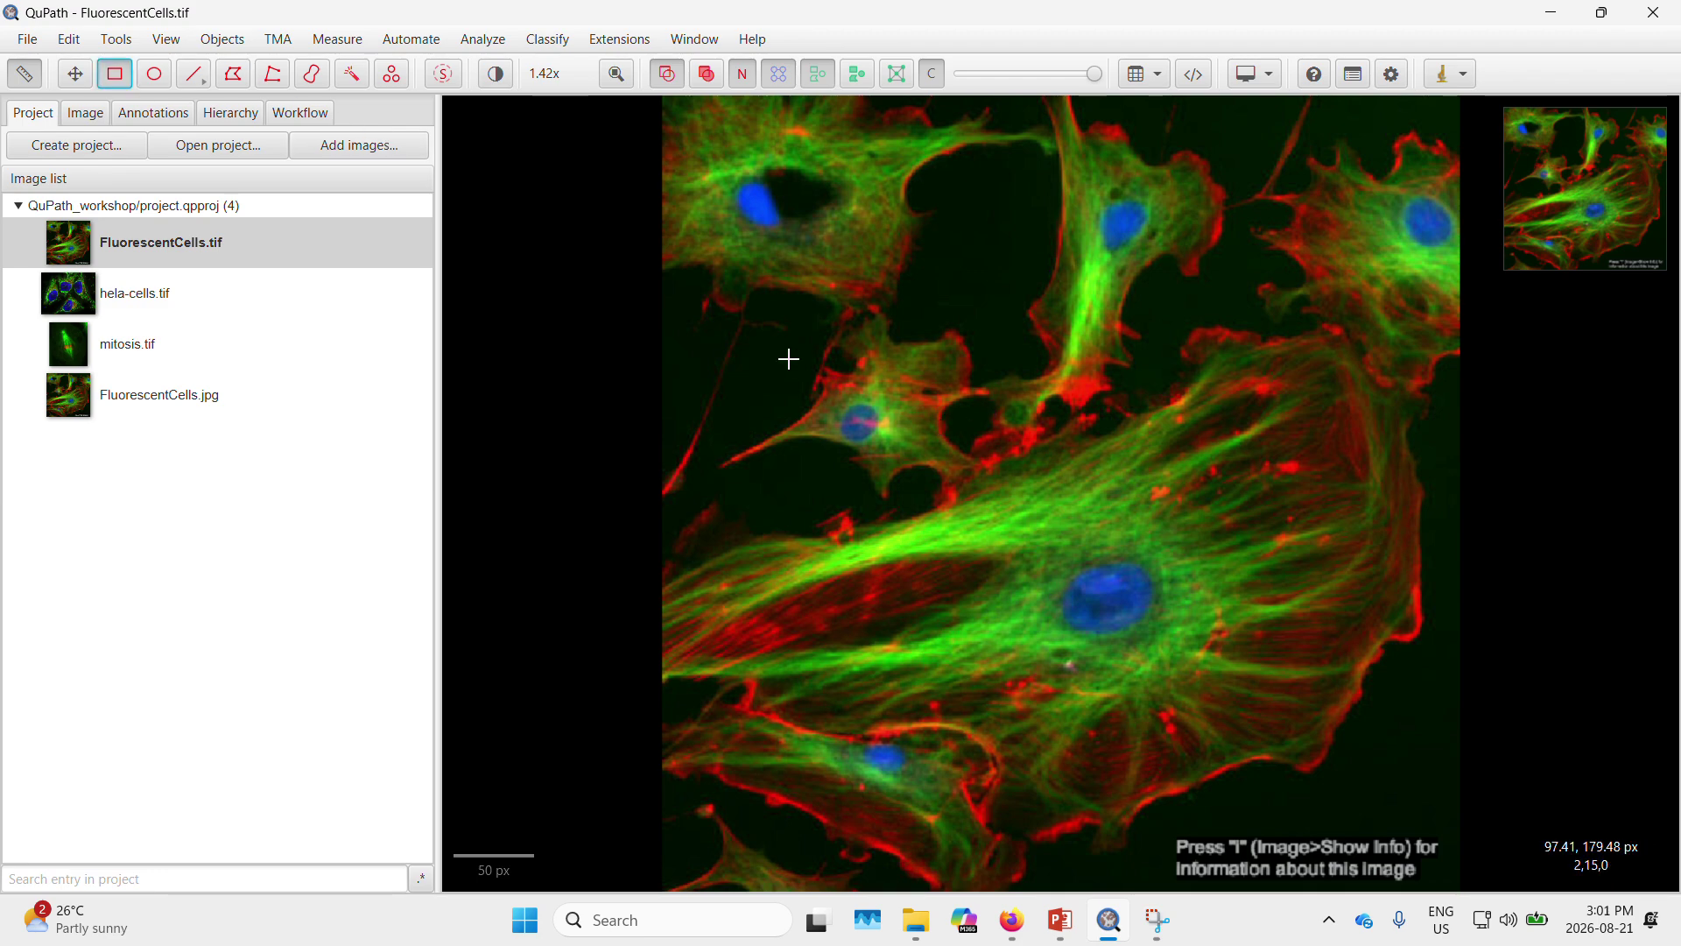
{"action": "left_click_drag", "start_coordinate": [772, 346], "coordinate": [930, 479]}
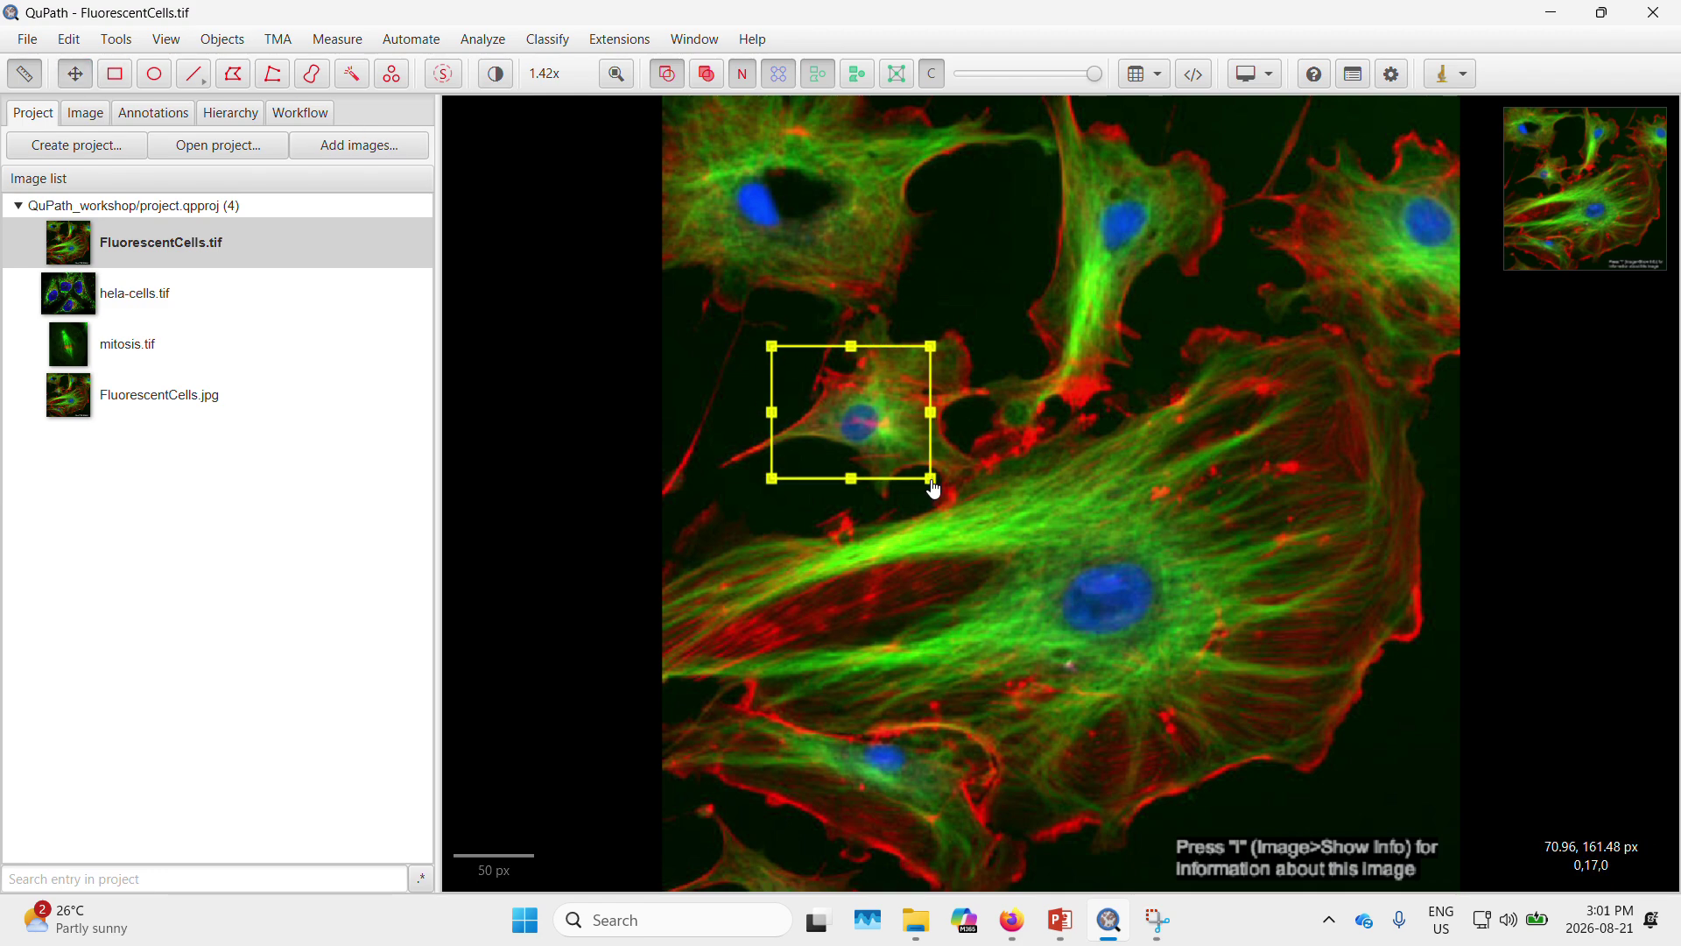
Draw an ellipse annotation around the upper-middle cell's nucleus and a diagonal line annotation across the large cell's nucleus
{"action": "left_click", "coordinate": [155, 74]}
{"action": "left_click_drag", "start_coordinate": [1088, 204], "coordinate": [1162, 267]}
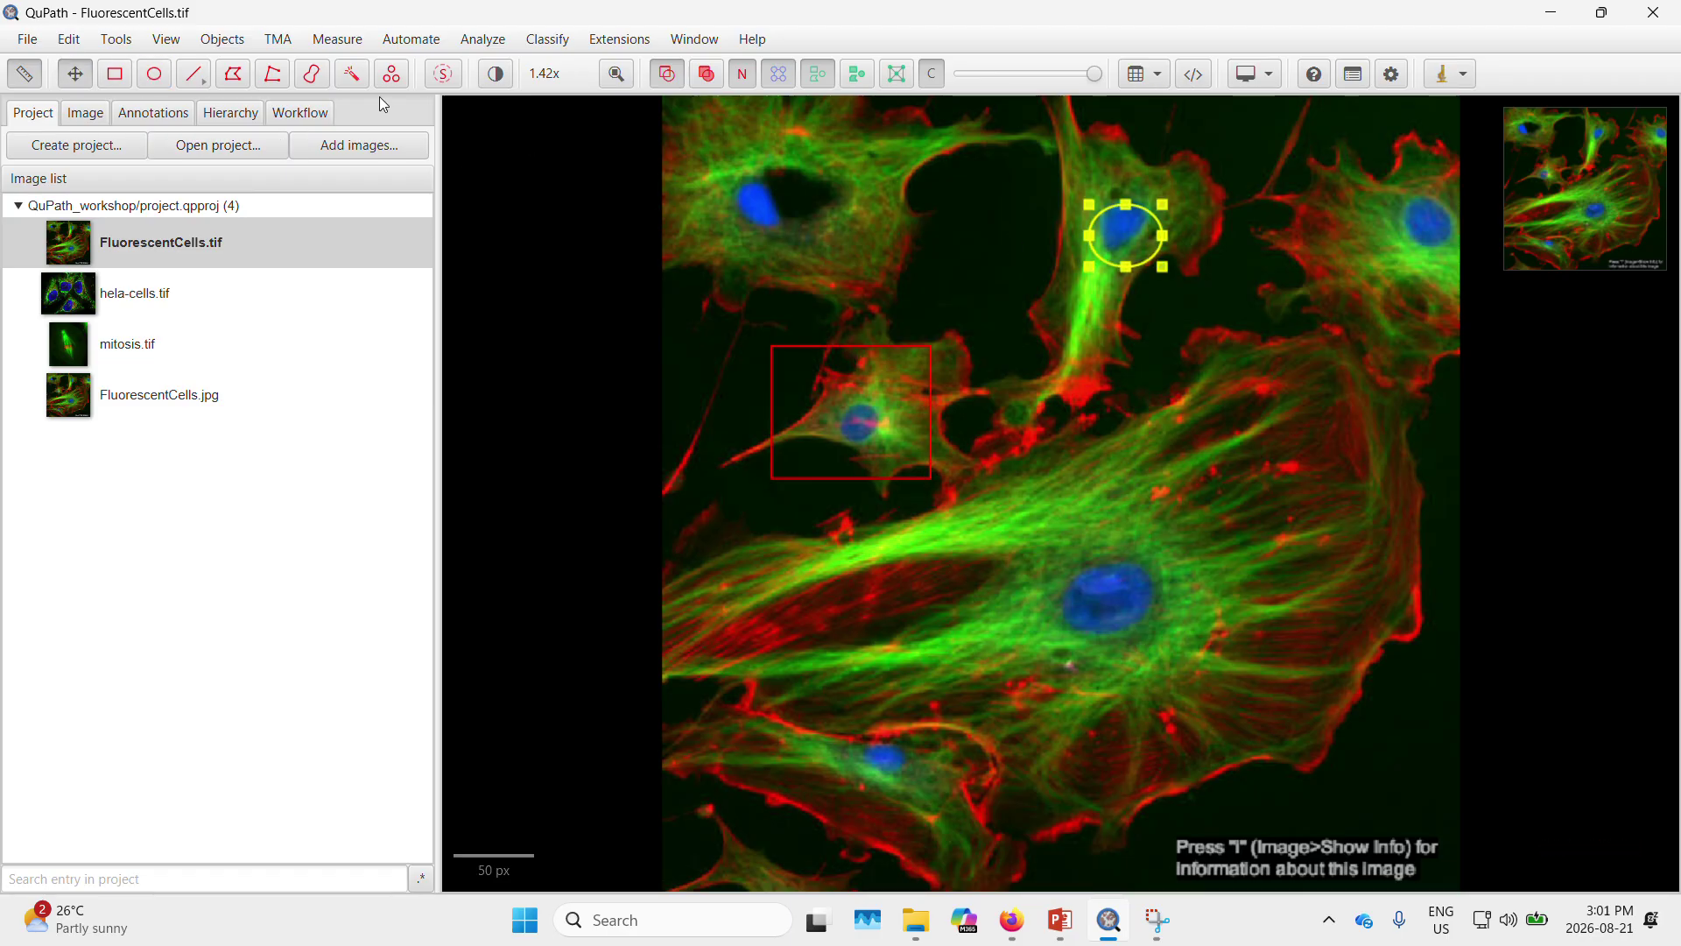
{"action": "left_click", "coordinate": [194, 74]}
{"action": "left_click_drag", "start_coordinate": [977, 672], "coordinate": [1196, 548]}
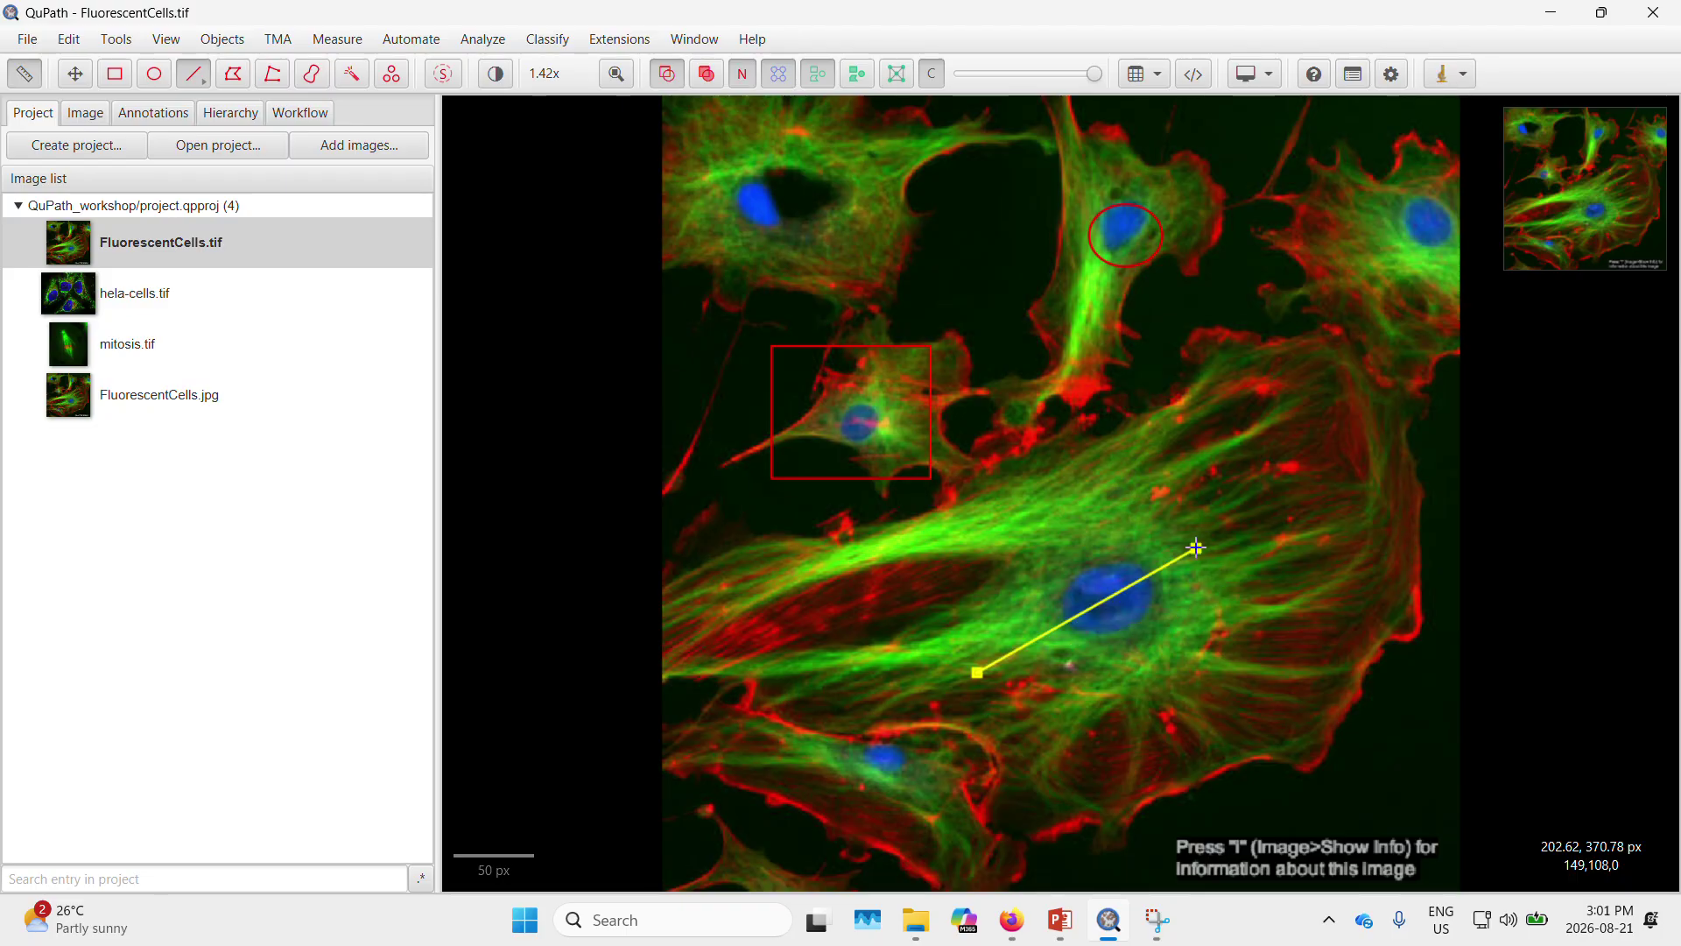
Draw a five-vertex polygon annotation on the upper edge of the large cell, placing each vertex individually, and deselect it
{"action": "left_click", "coordinate": [230, 79]}
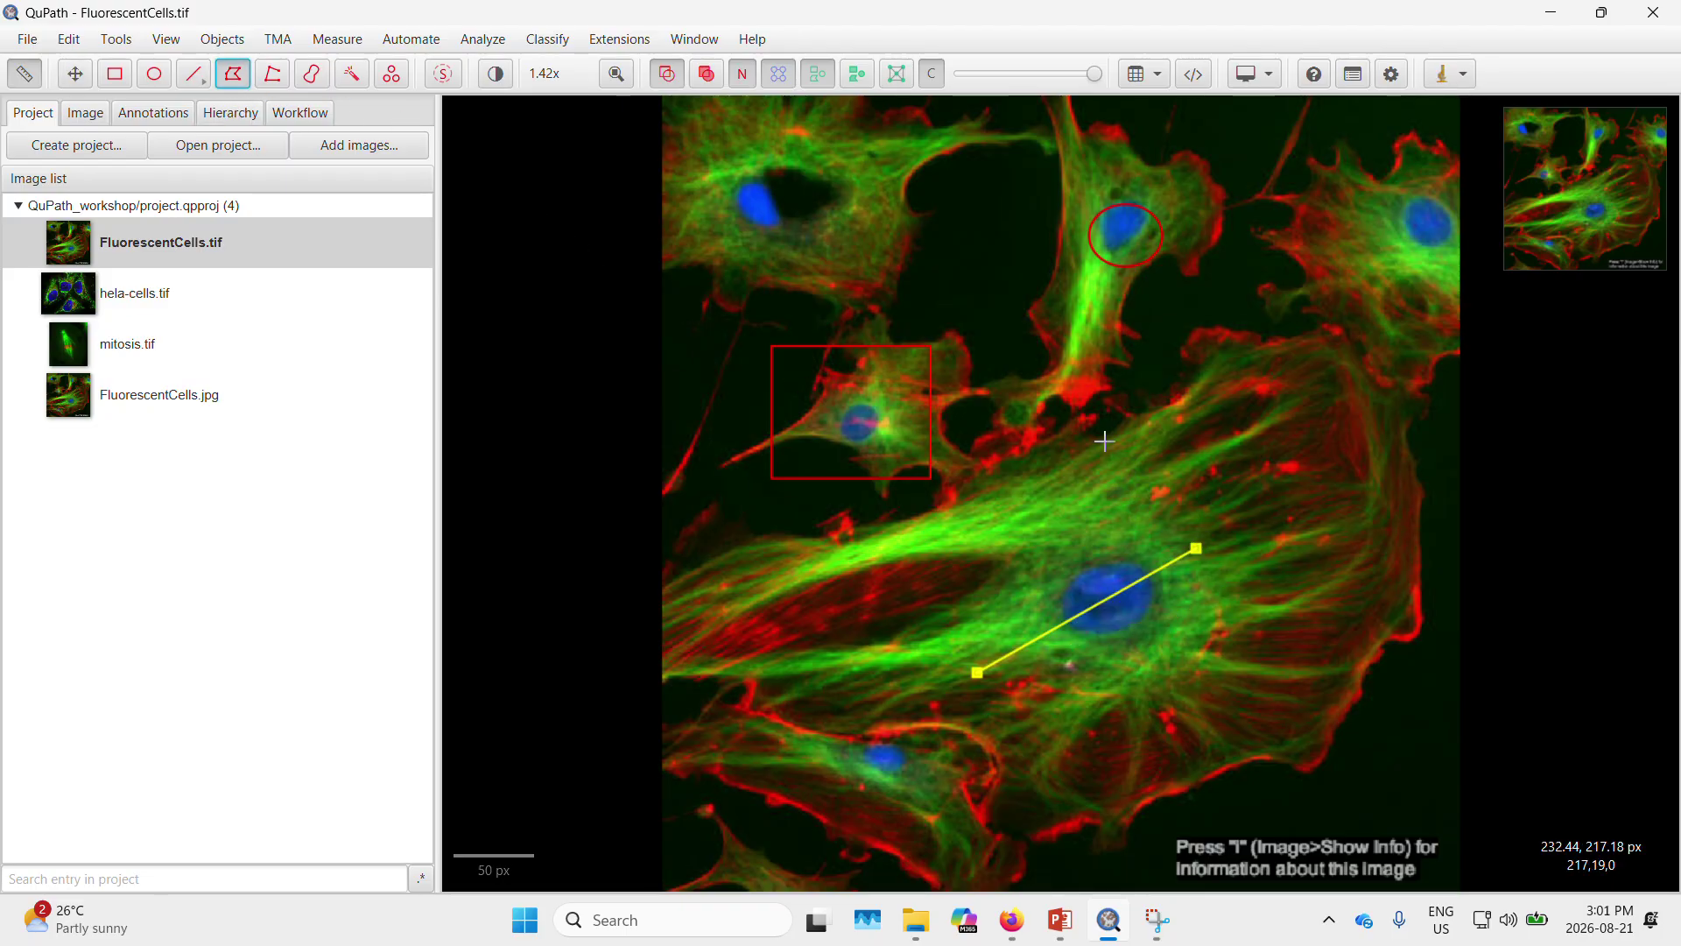
{"action": "left_click", "coordinate": [1187, 344]}
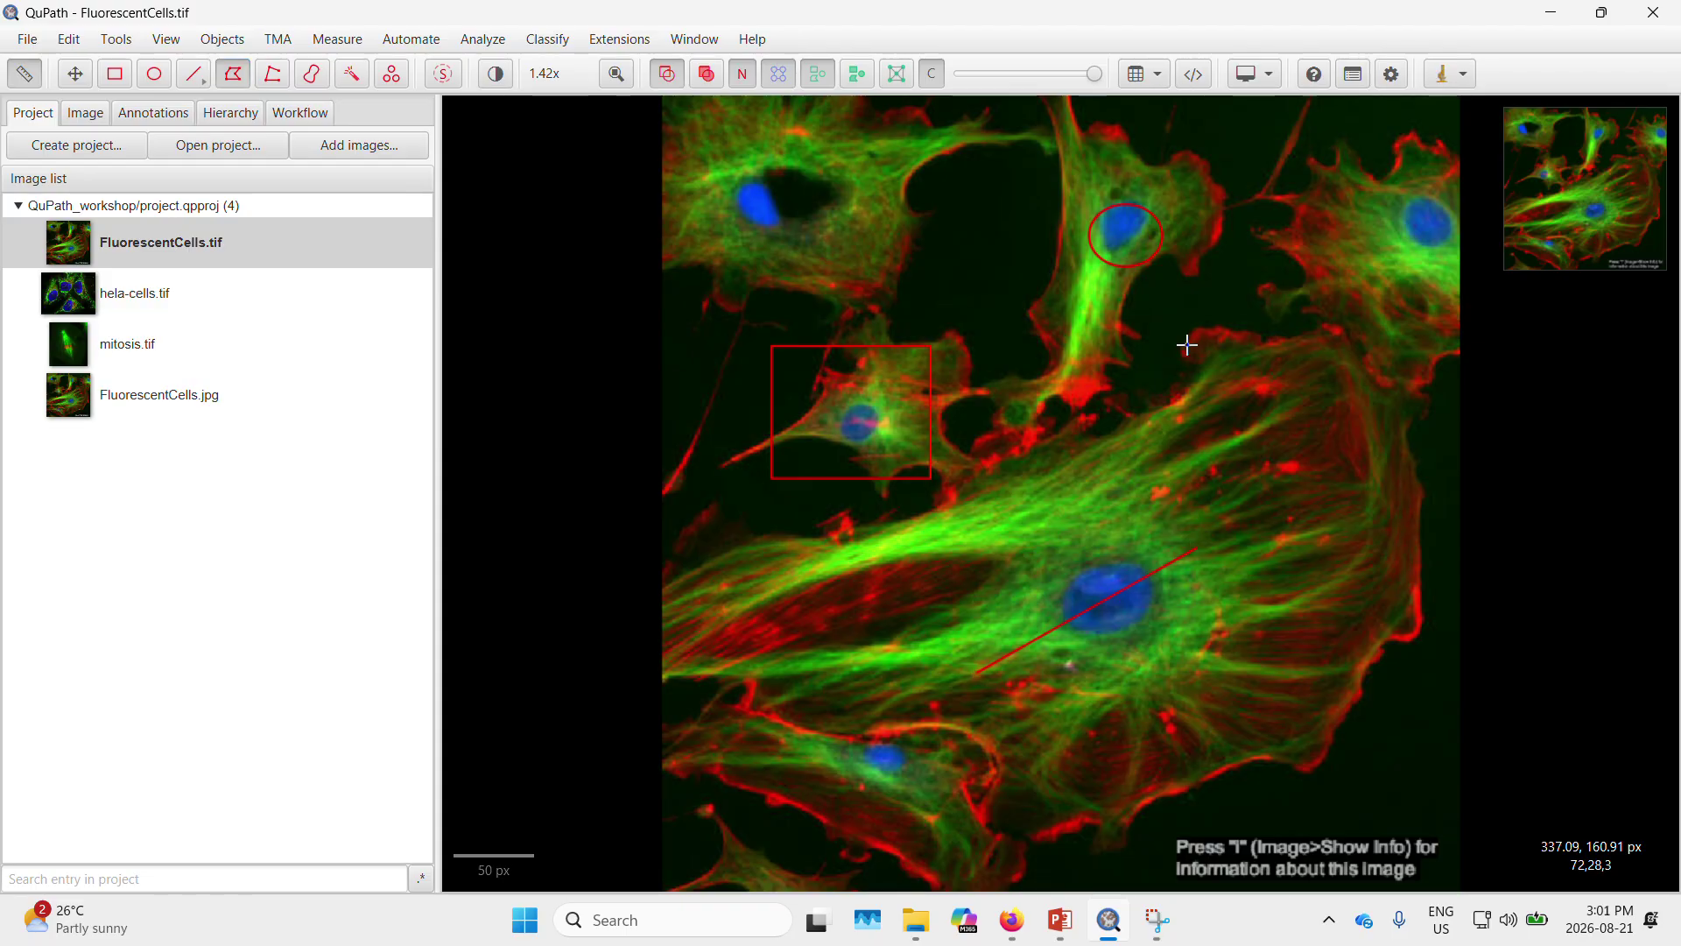
{"action": "left_click", "coordinate": [1124, 376]}
{"action": "left_click", "coordinate": [1155, 454]}
{"action": "left_click", "coordinate": [1242, 440]}
{"action": "double_click", "coordinate": [1246, 362]}
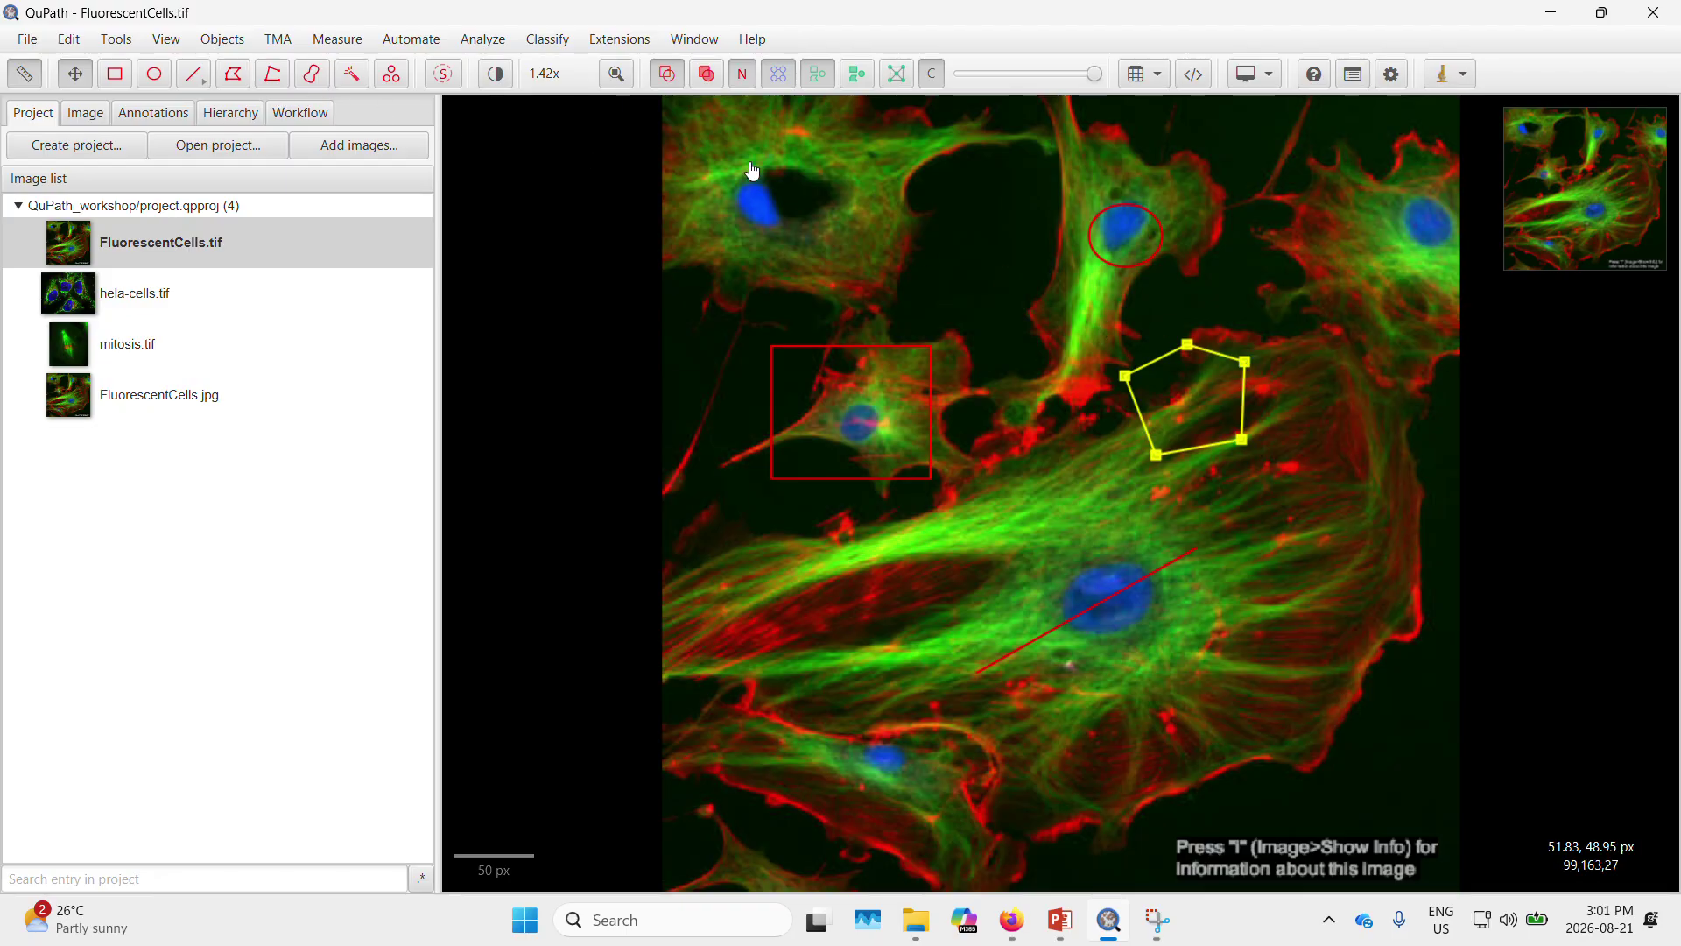
{"action": "left_click", "coordinate": [1120, 318]}
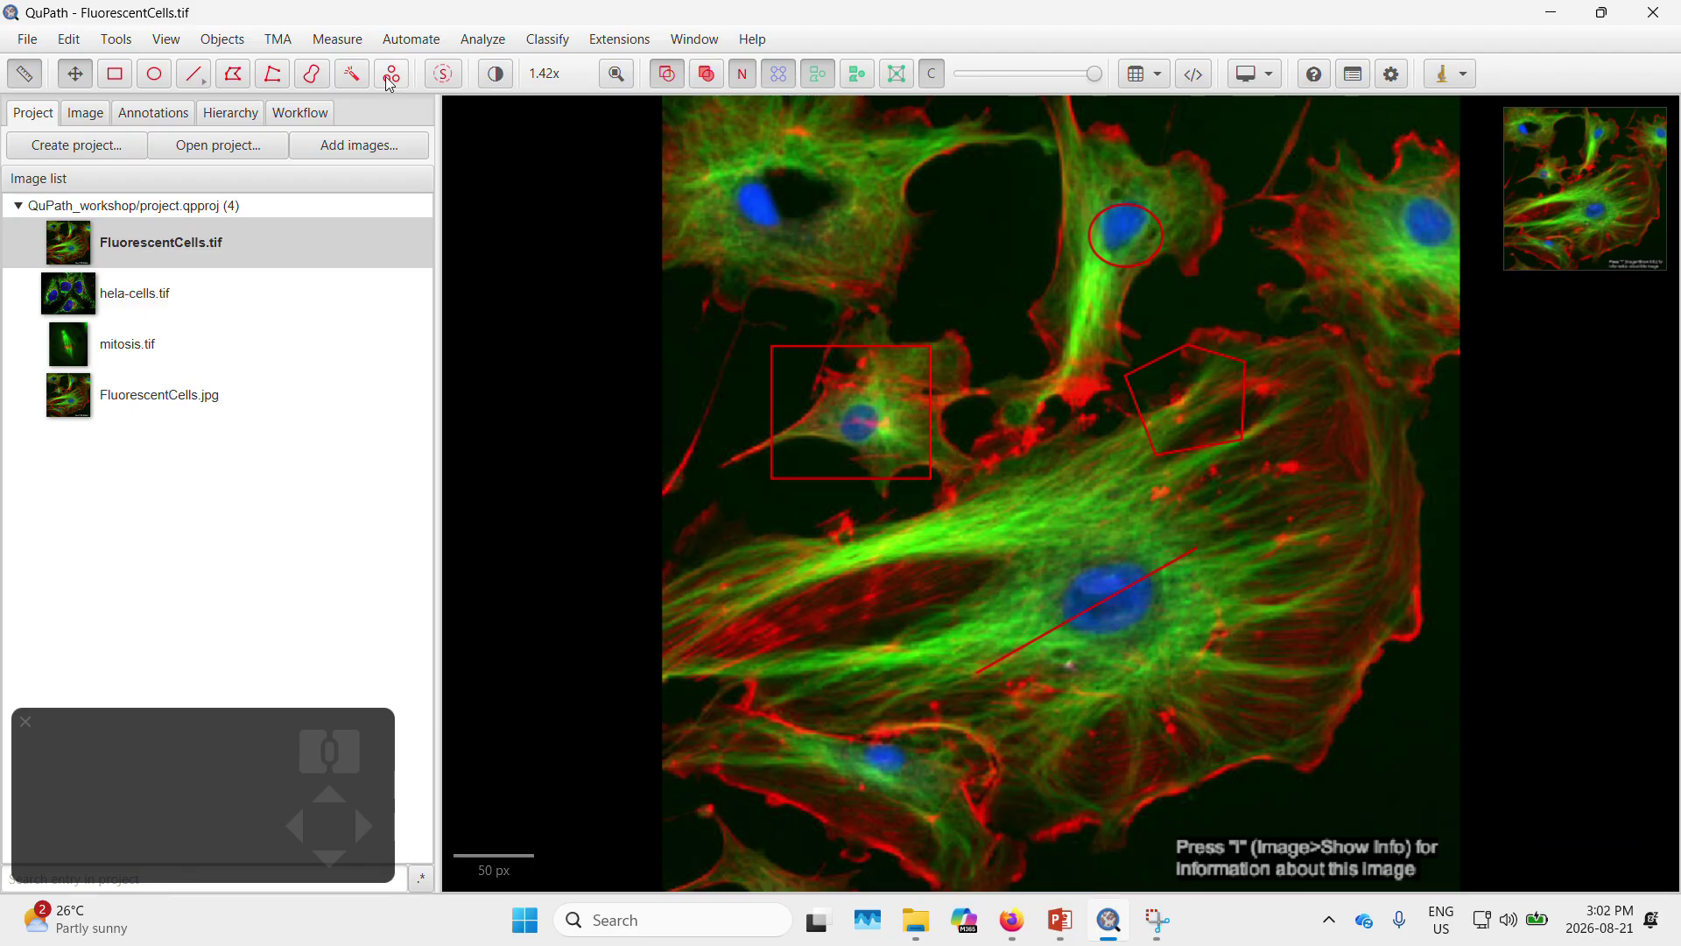
Draw a six-vertex polygon annotation over the red fibres at the left end of the large cell
{"action": "left_click", "coordinate": [233, 73]}
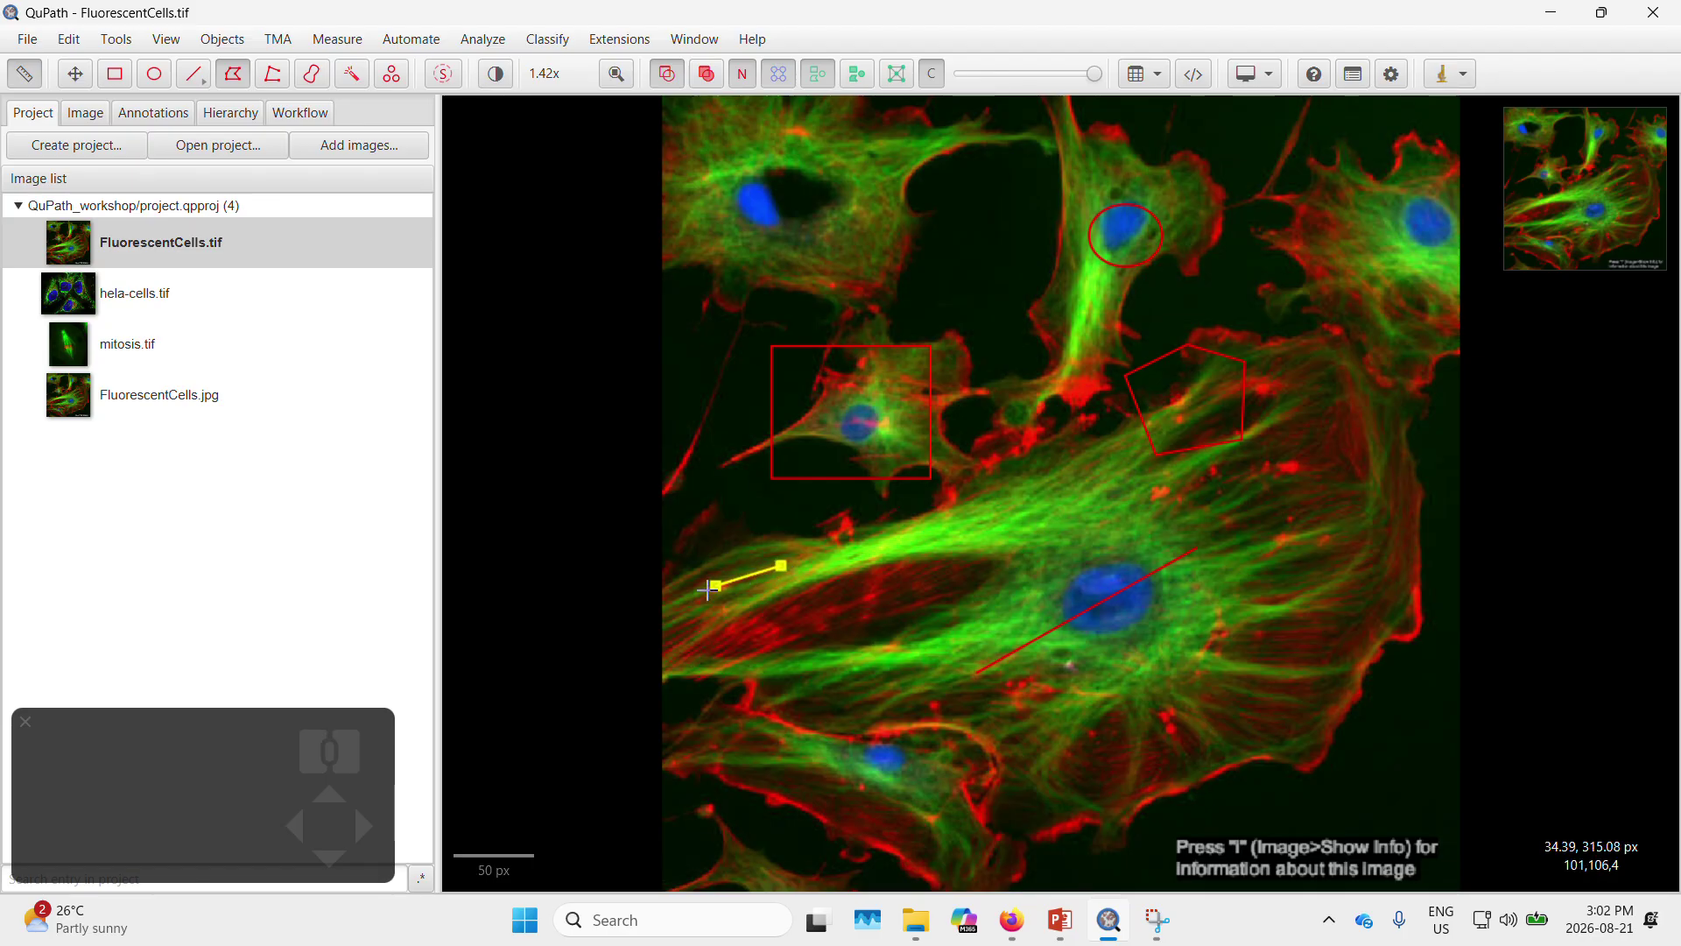
{"action": "left_click", "coordinate": [692, 599]}
{"action": "left_click", "coordinate": [716, 700]}
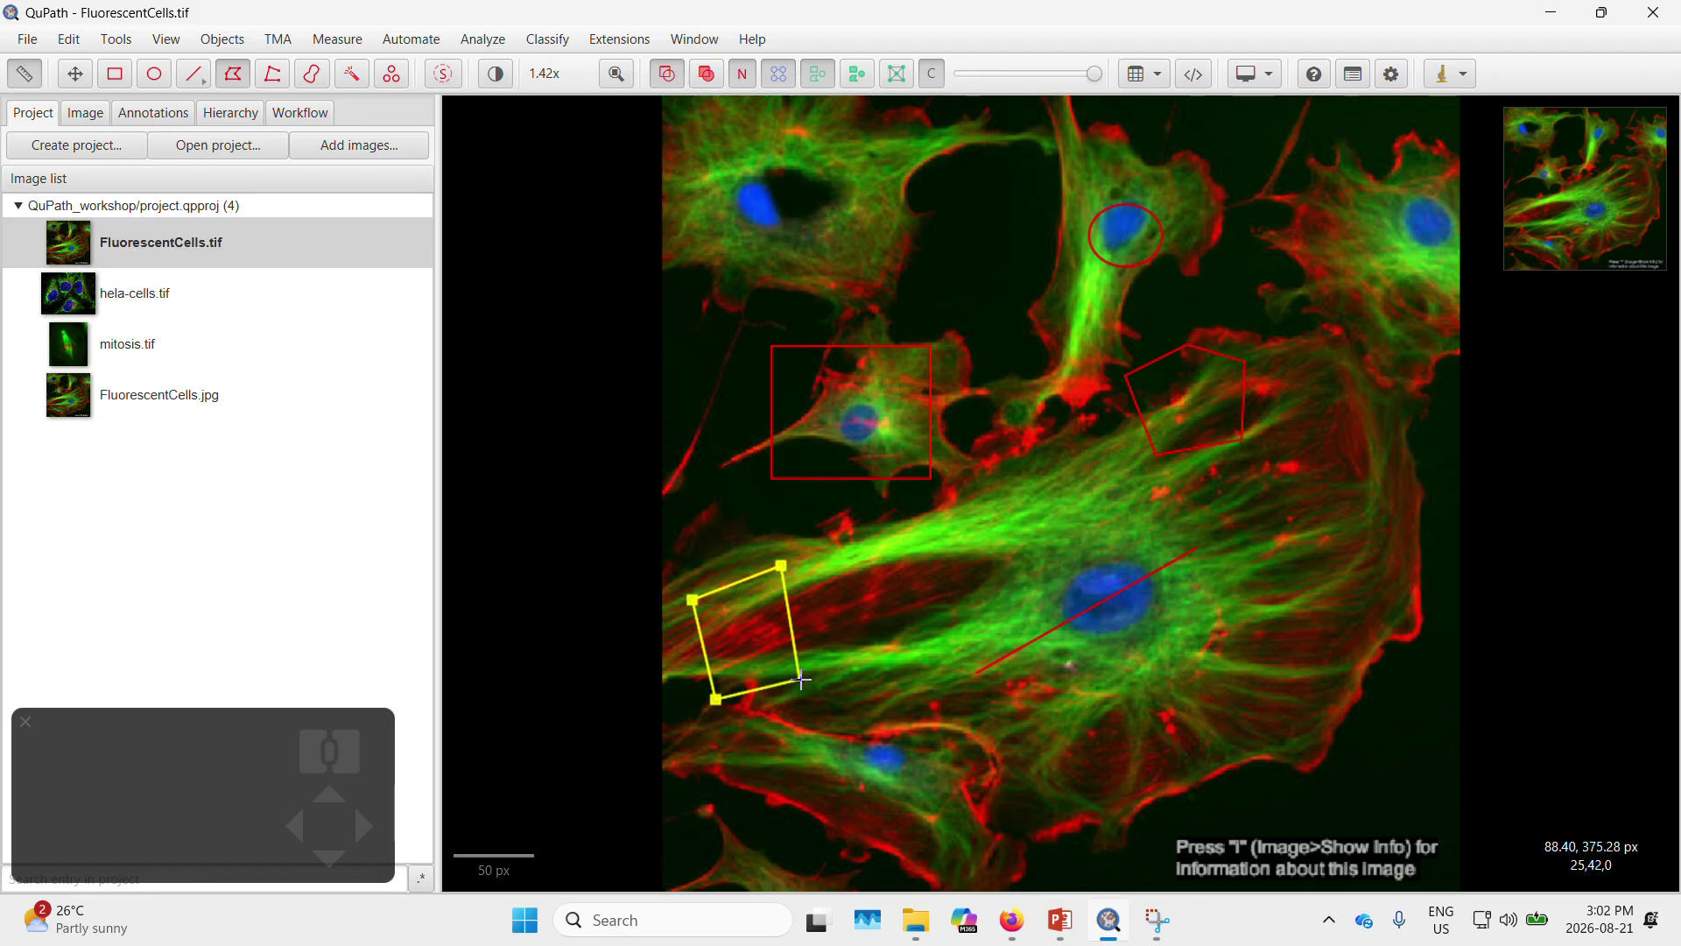
{"action": "left_click", "coordinate": [801, 679]}
{"action": "left_click", "coordinate": [833, 598]}
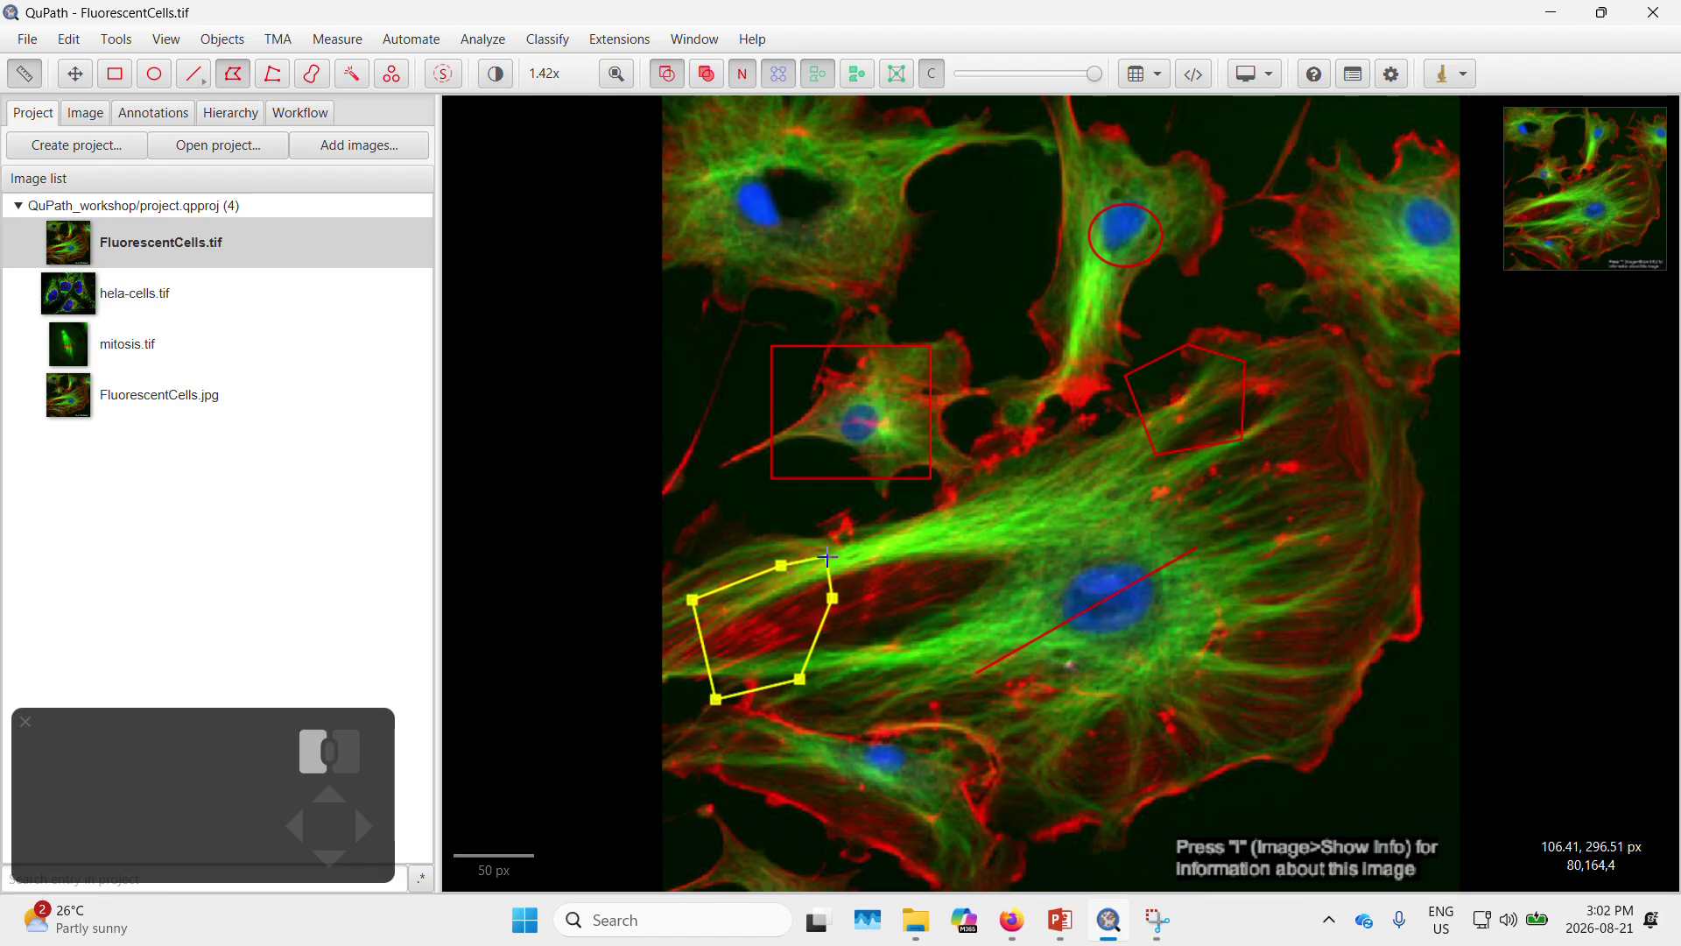
{"action": "double_click", "coordinate": [827, 557]}
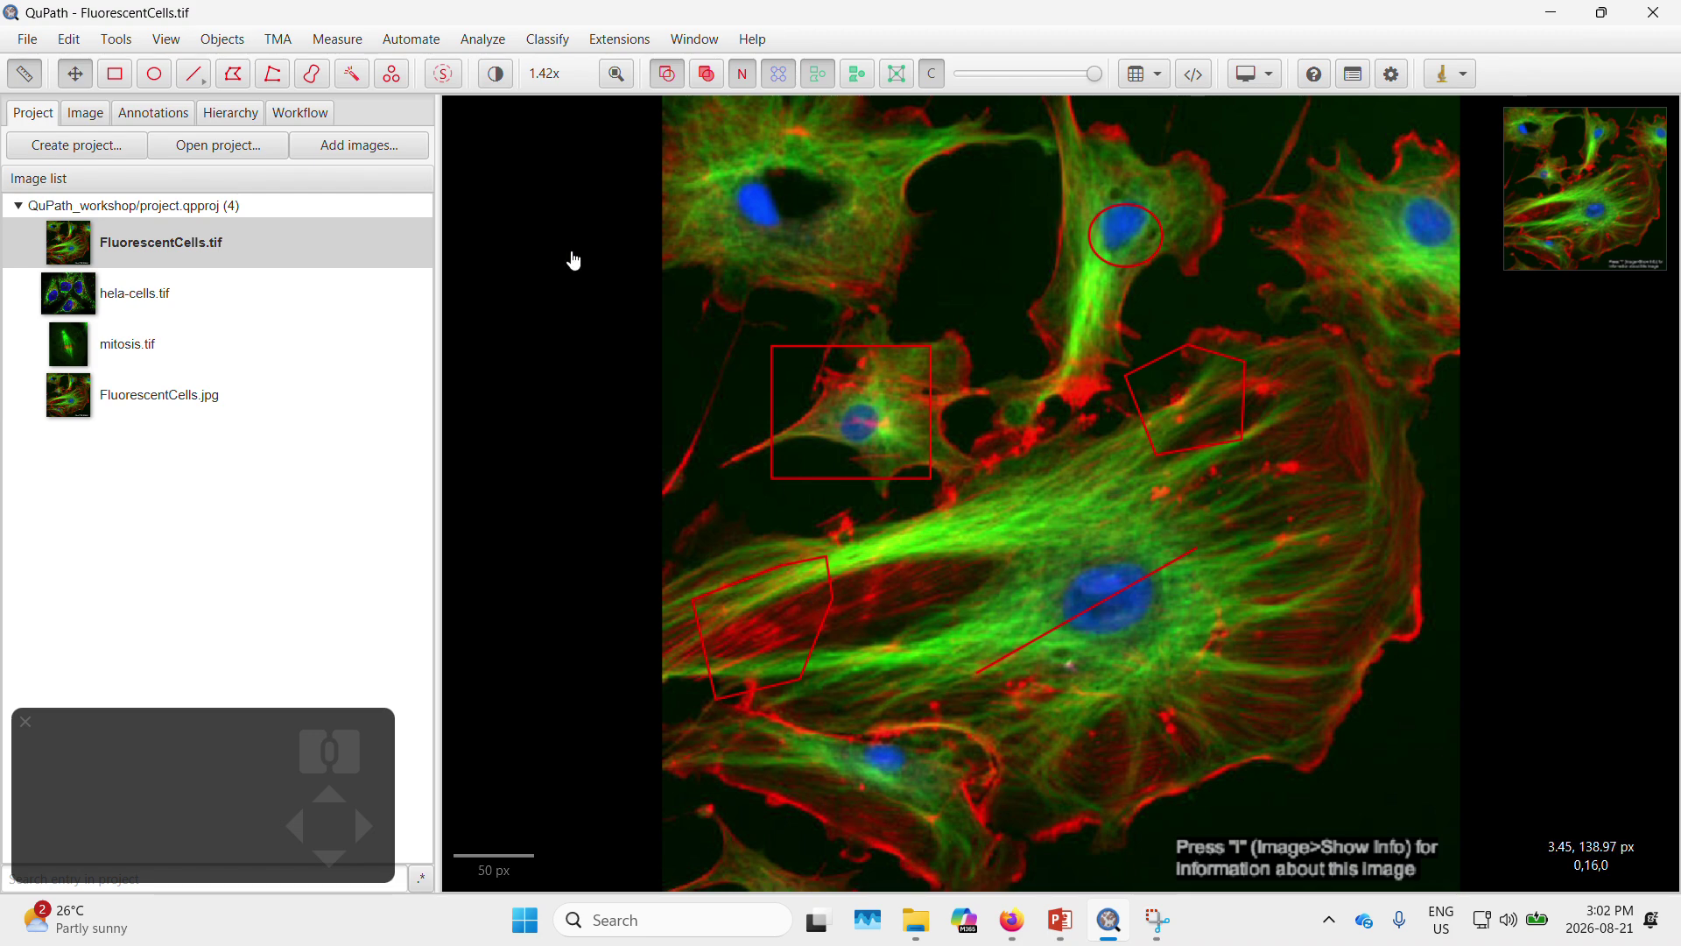
Draw an open four-vertex polyline annotation just left of the large cell's nucleus
{"action": "left_click", "coordinate": [272, 74]}
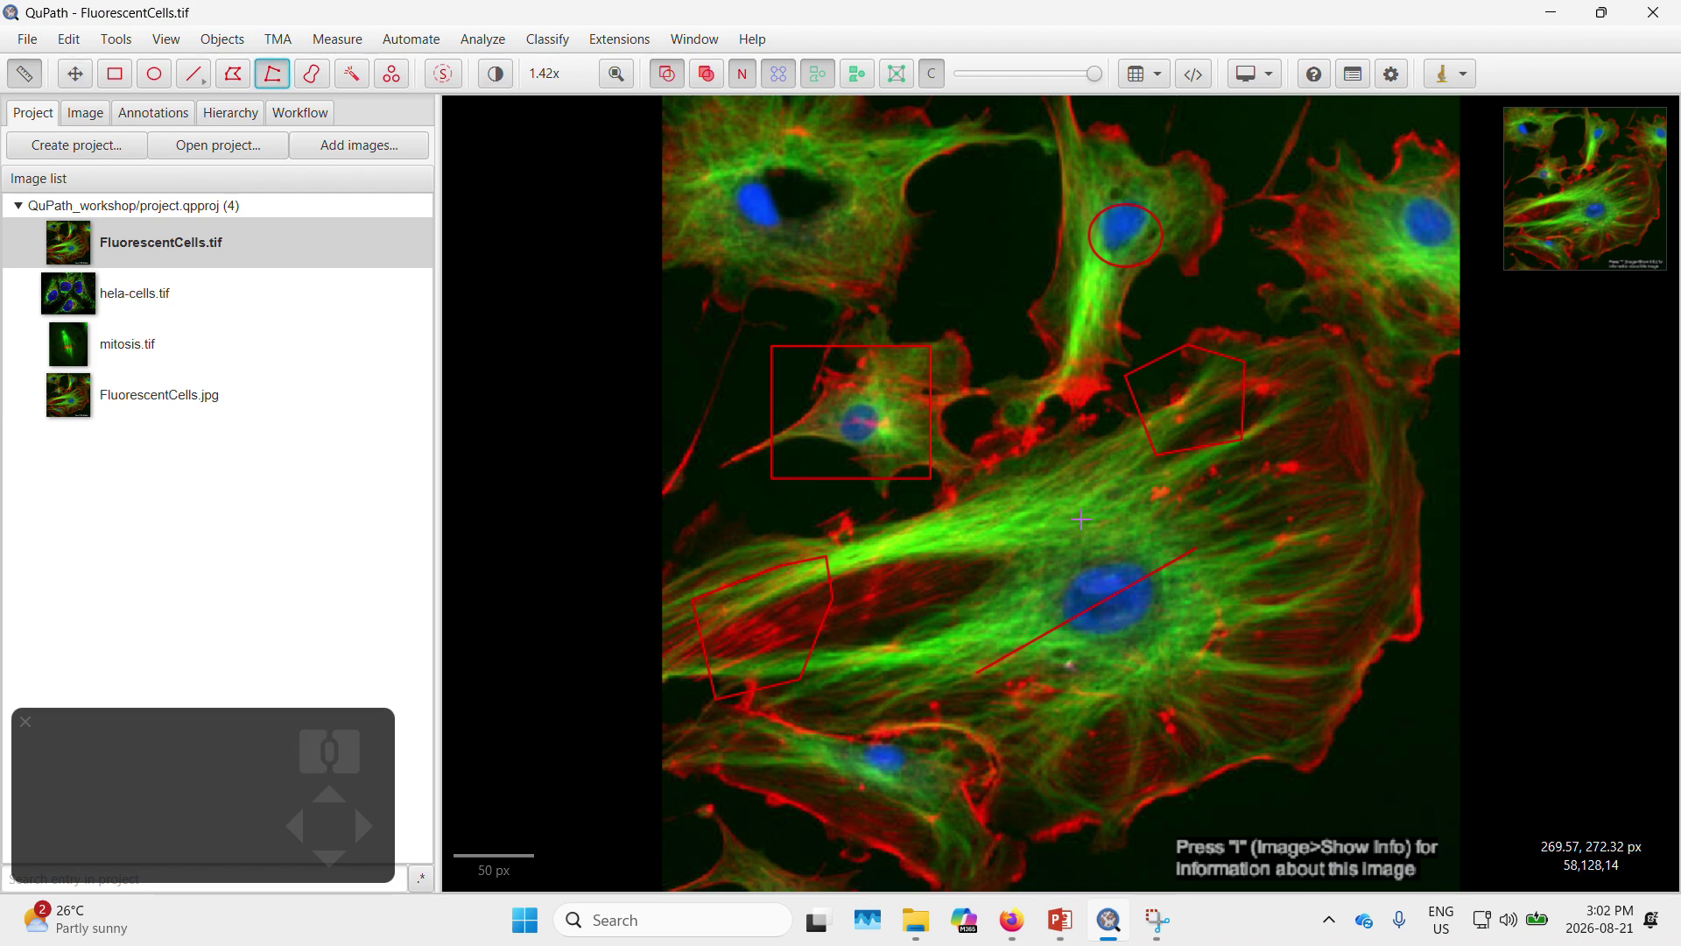
{"action": "left_click", "coordinate": [1081, 519]}
{"action": "left_click", "coordinate": [967, 547]}
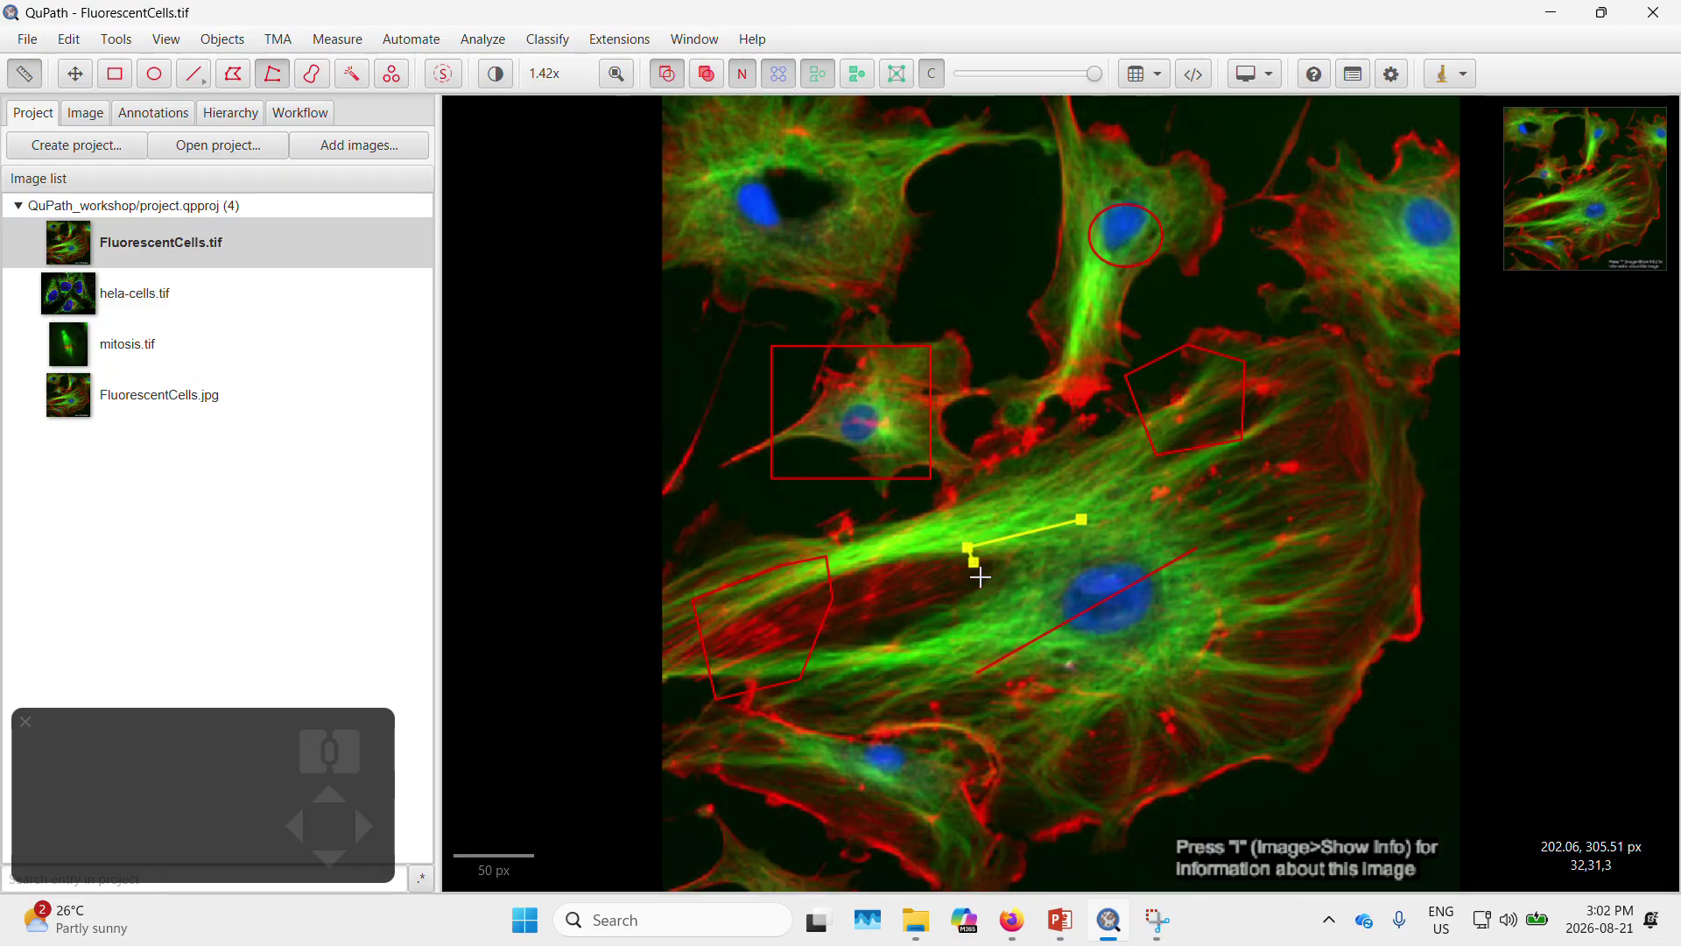
{"action": "left_click", "coordinate": [1001, 624]}
{"action": "double_click", "coordinate": [1102, 566]}
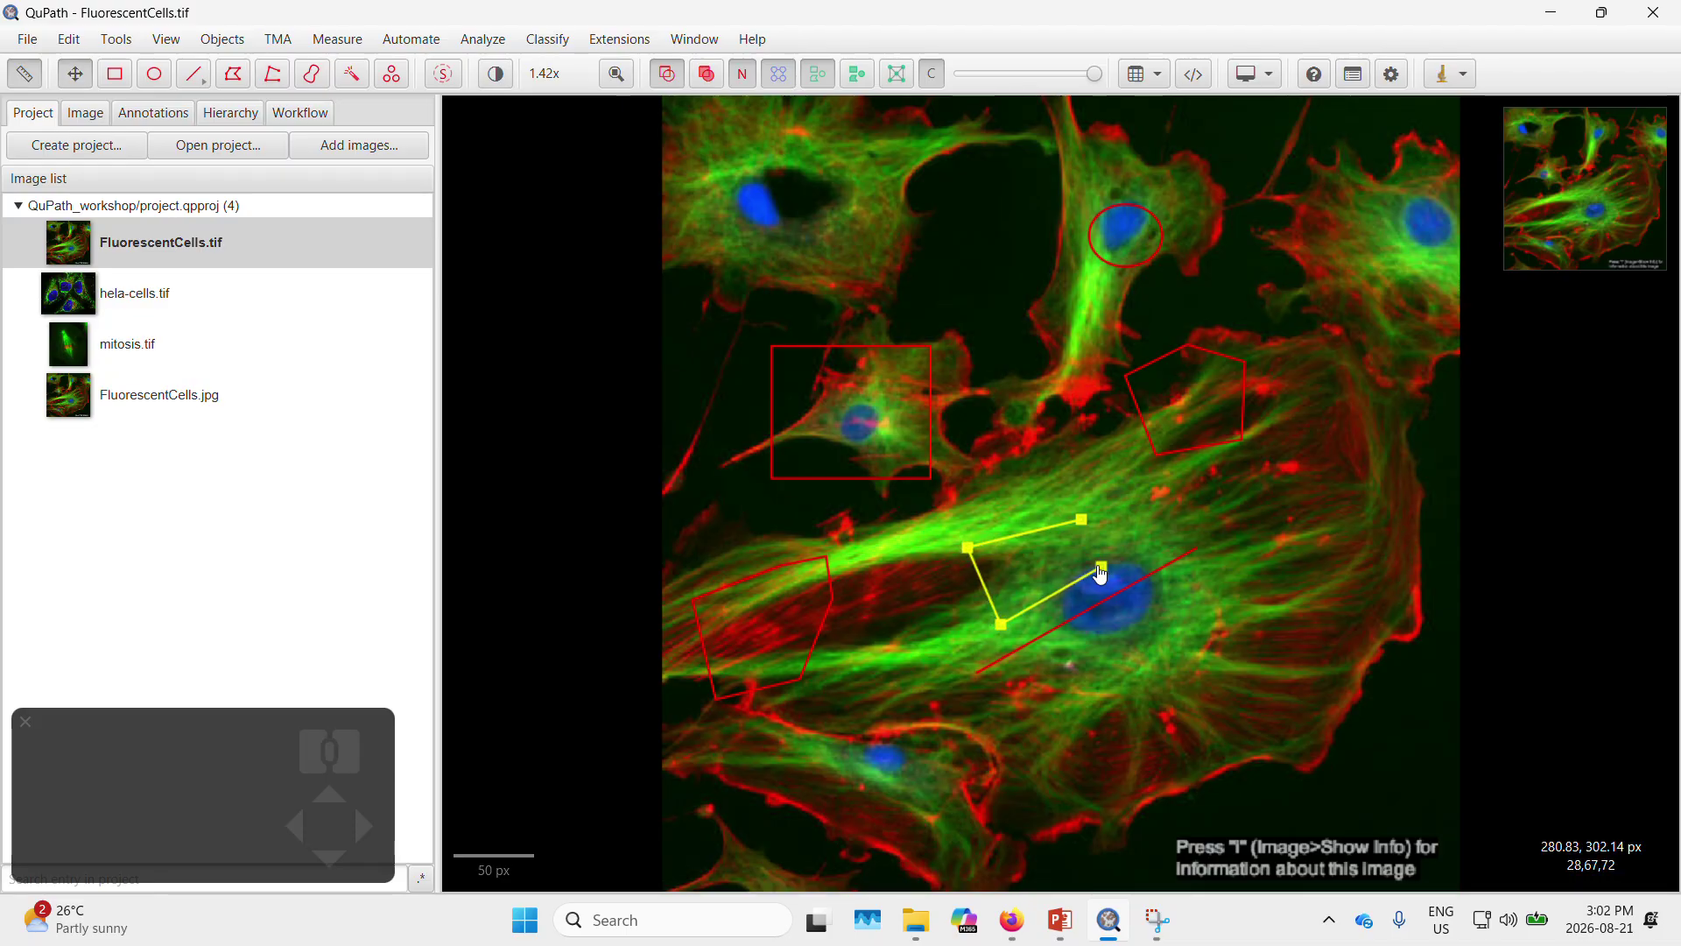
Draw a freehand outline with the Polygon tool, running from inside the large cell's right side past its lower-right edge
{"action": "left_click", "coordinate": [233, 73]}
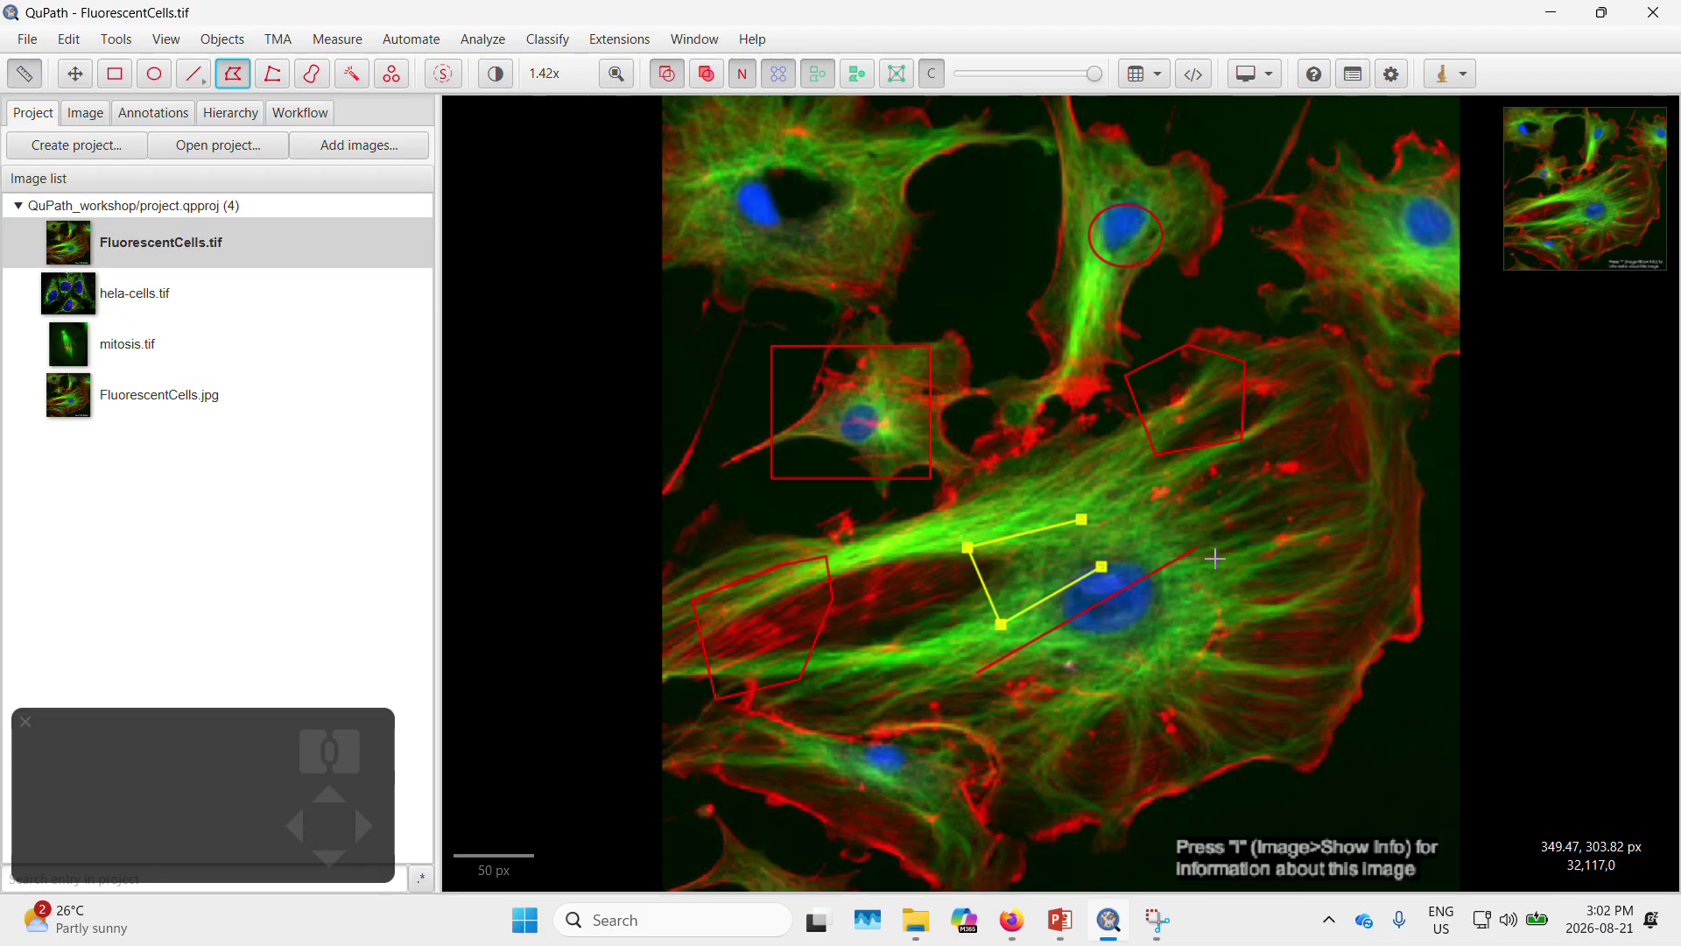
{"action": "left_click", "coordinate": [1345, 569]}
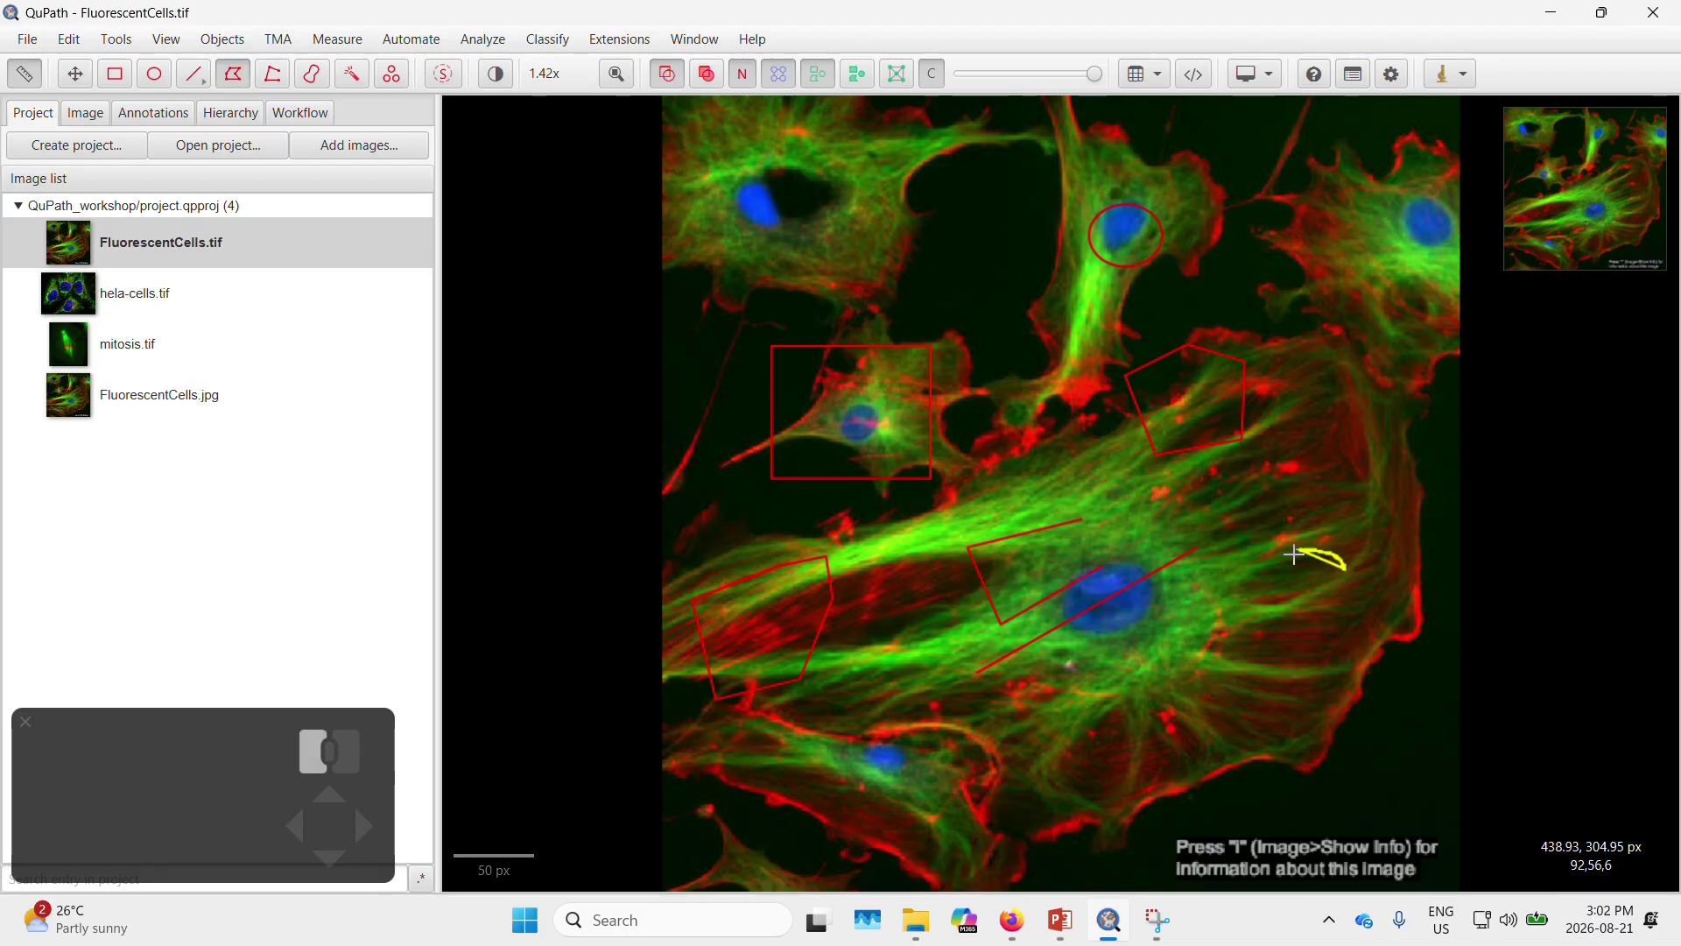
{"action": "mouse_move", "coordinate": [1294, 554]}
{"action": "left_mouse_down"}
{"action": "mouse_move", "coordinate": [1279, 646]}
{"action": "mouse_move", "coordinate": [1373, 680]}
{"action": "mouse_move", "coordinate": [1343, 762]}
{"action": "mouse_move", "coordinate": [1416, 751]}
{"action": "mouse_move", "coordinate": [1370, 683]}
{"action": "mouse_move", "coordinate": [1346, 574]}
{"action": "left_mouse_up"}
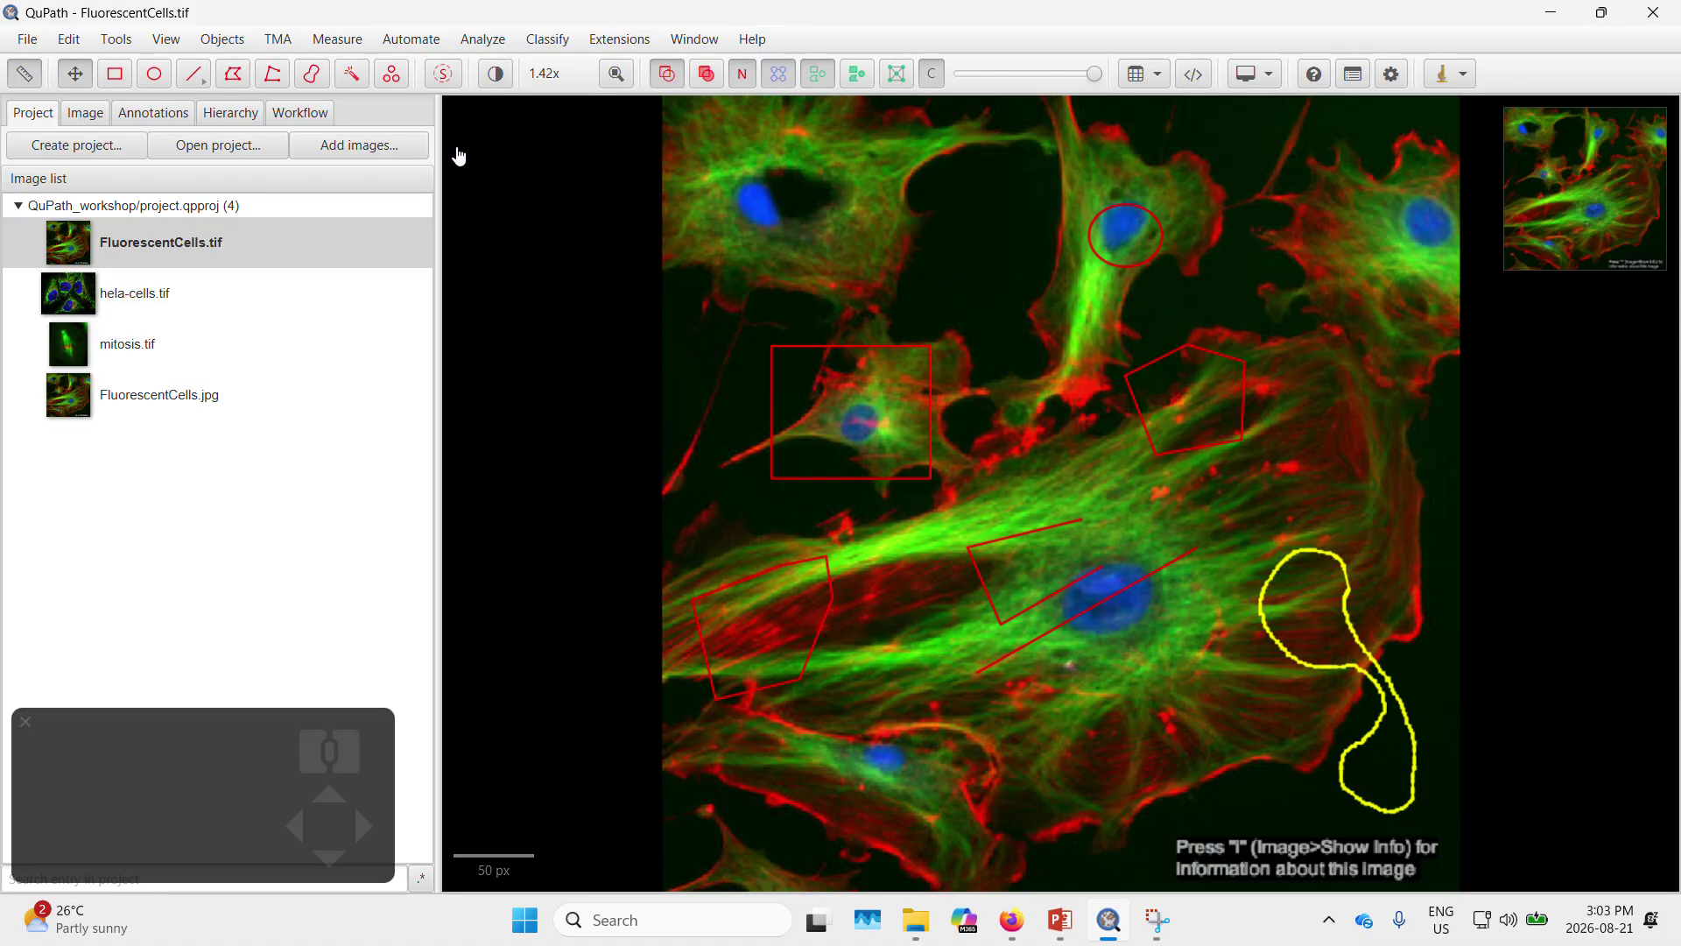
Paint a curved Brush annotation in the dark gap between the upper-left and upper-middle cells, and switch to the Move tool
{"action": "left_click", "coordinate": [316, 77]}
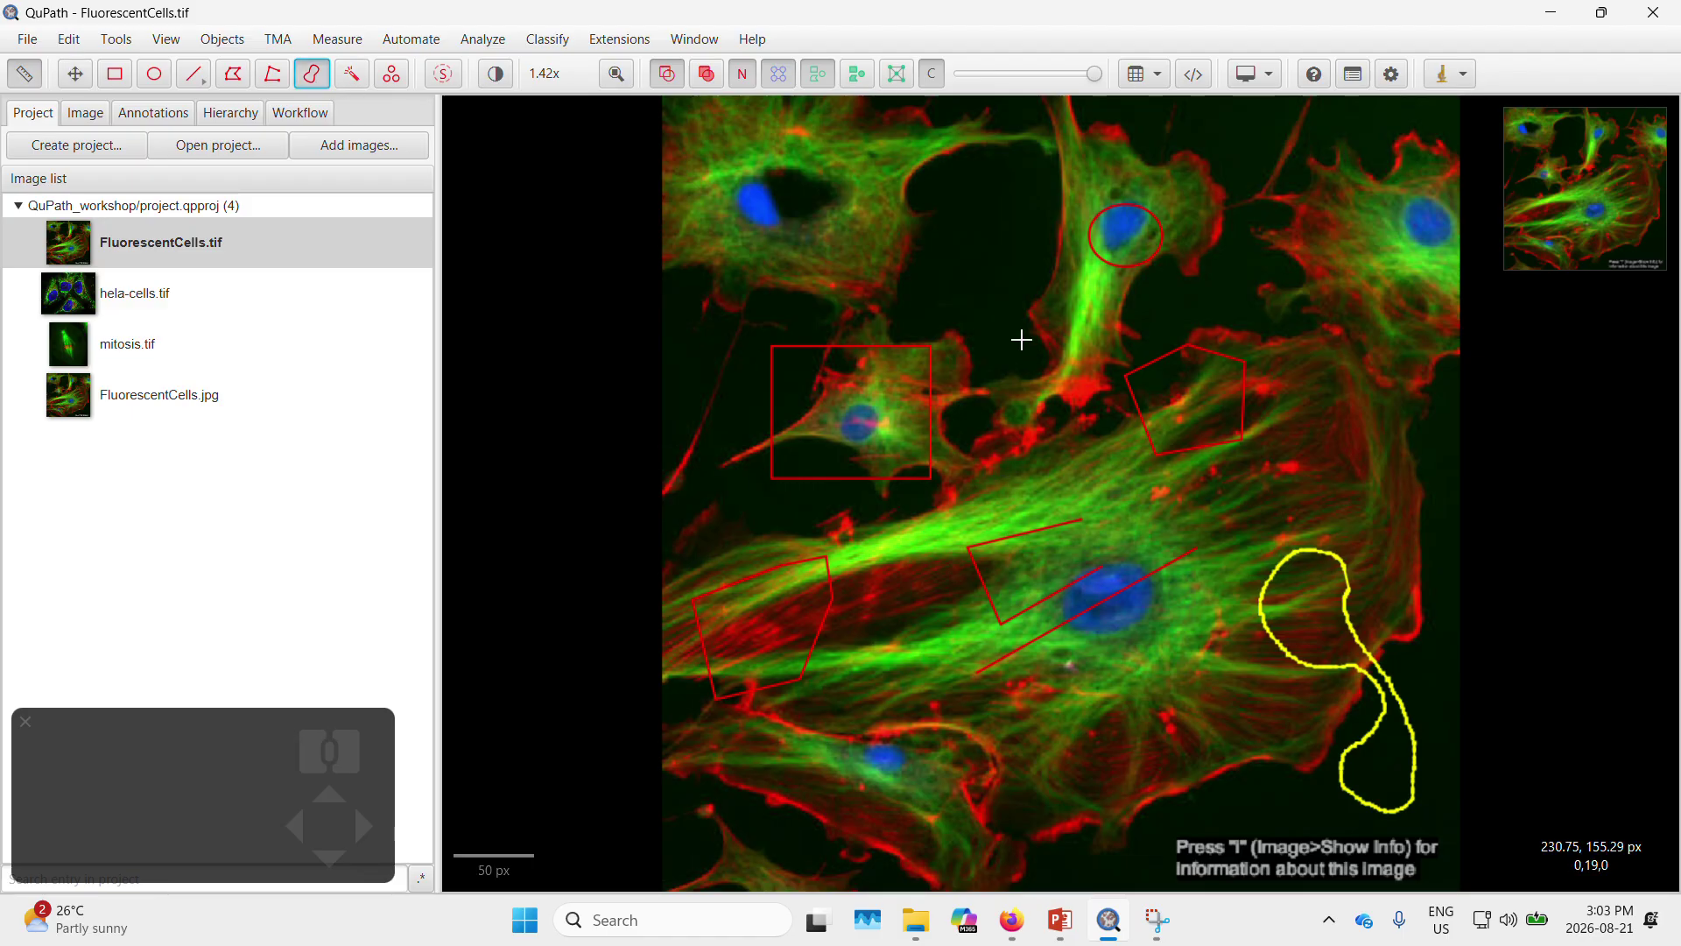
{"action": "mouse_move", "coordinate": [1021, 338]}
{"action": "left_mouse_down"}
{"action": "mouse_move", "coordinate": [1012, 314]}
{"action": "mouse_move", "coordinate": [919, 281]}
{"action": "mouse_move", "coordinate": [1007, 343]}
{"action": "left_mouse_up"}
{"action": "key", "text": "Up"}
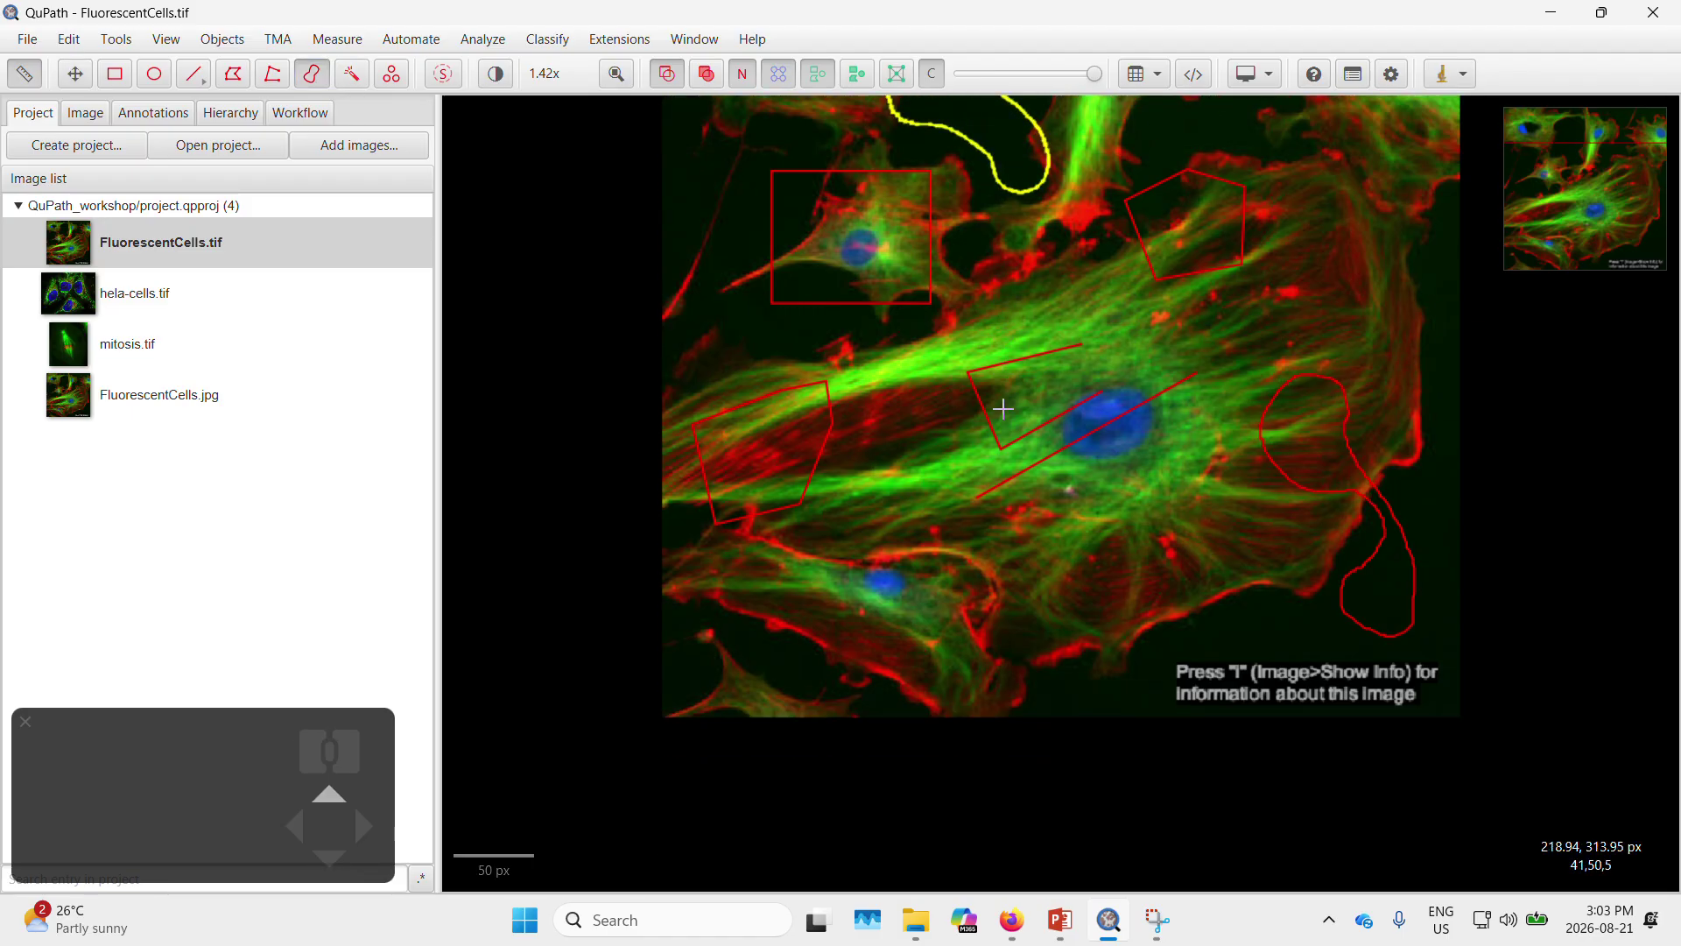
{"action": "key", "text": "Up"}
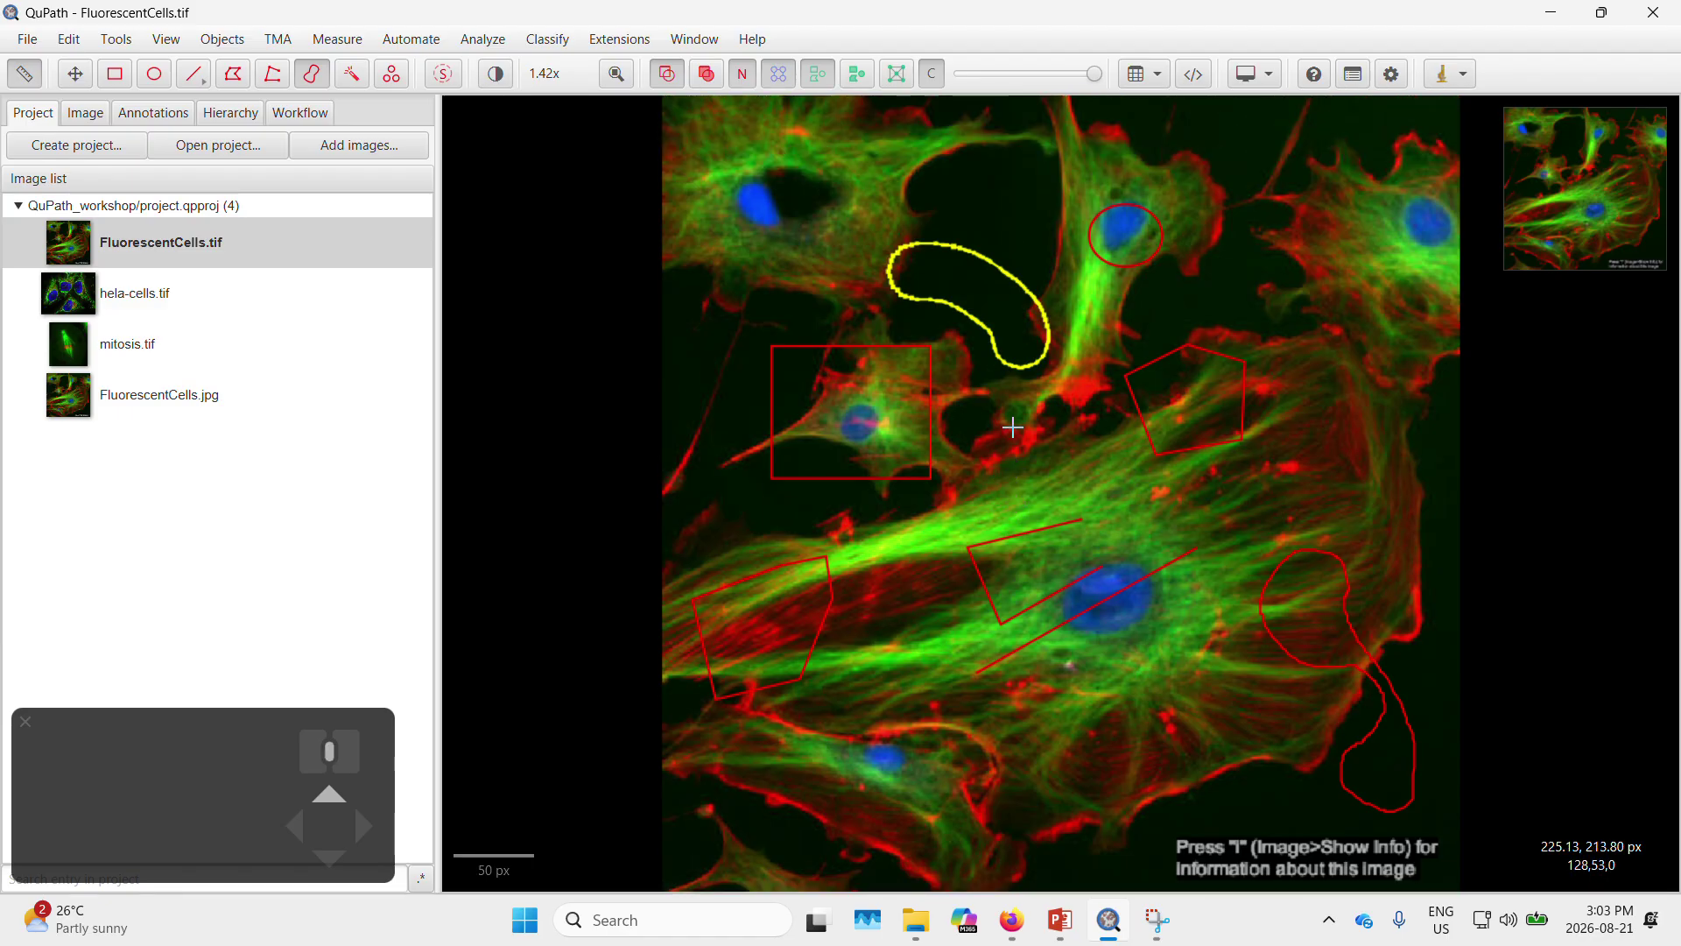
{"action": "key", "text": "m"}
{"action": "key", "text": "Down"}
{"action": "key", "text": "Up"}
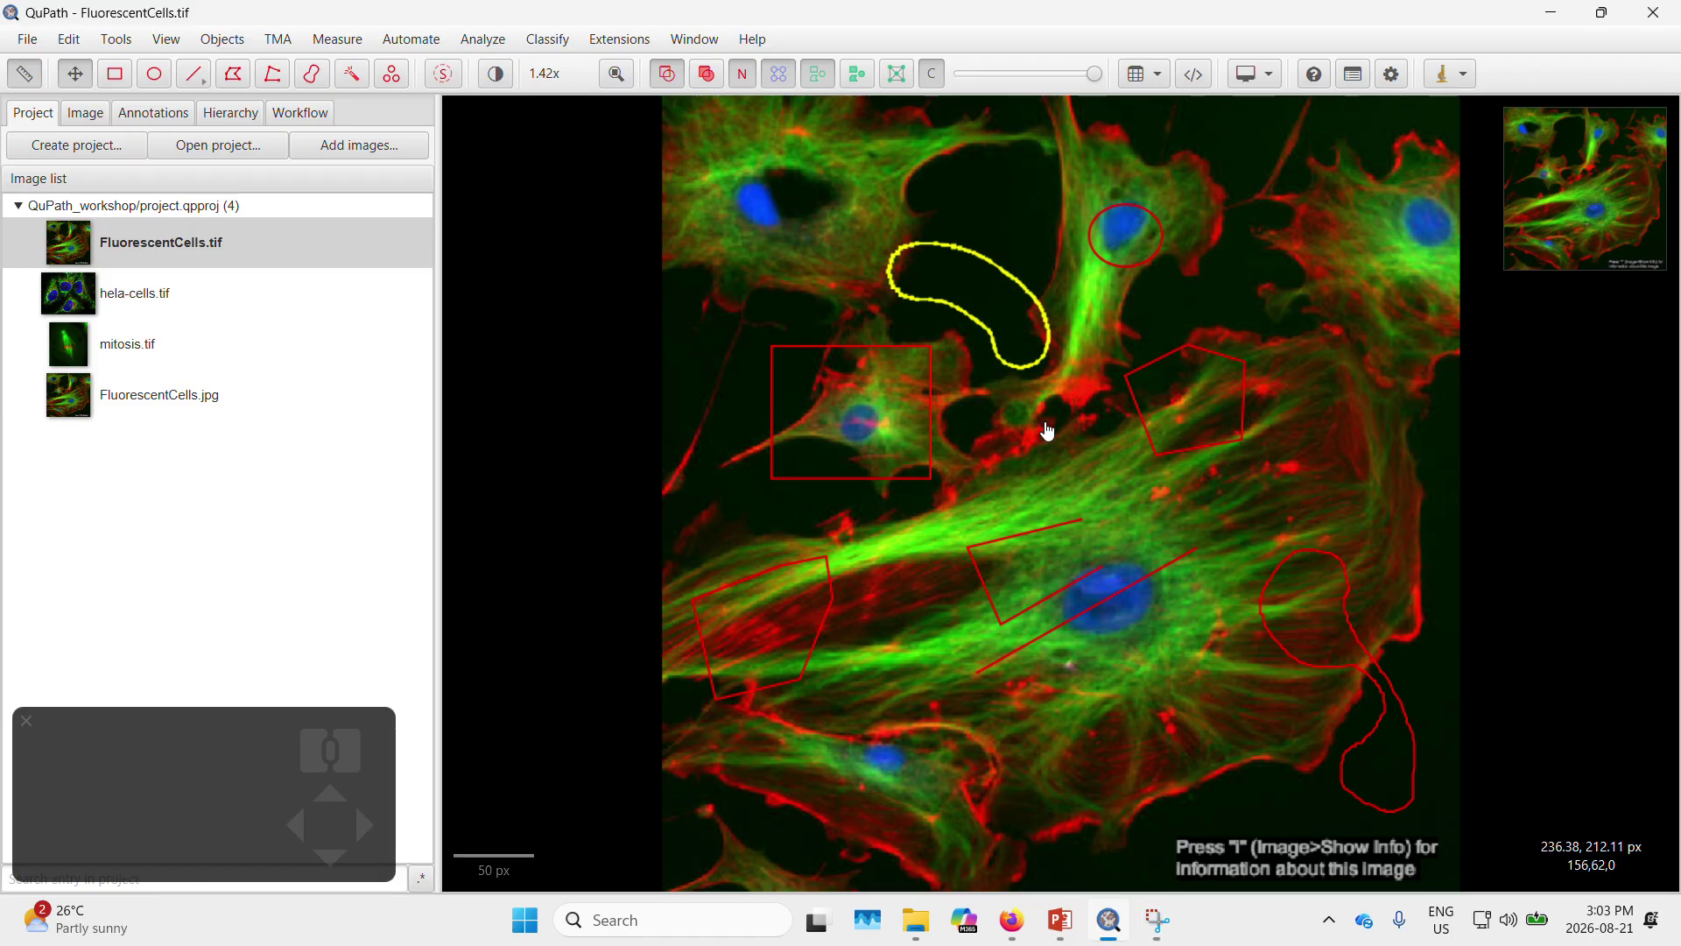
Paint a narrow winding Brush annotation at 9.61x magnification through the red patches along the large cell's upper edge
{"action": "scroll", "coordinate": [1046, 434], "scroll_direction": "down", "scroll_amount": 5}
{"action": "left_click", "coordinate": [311, 74]}
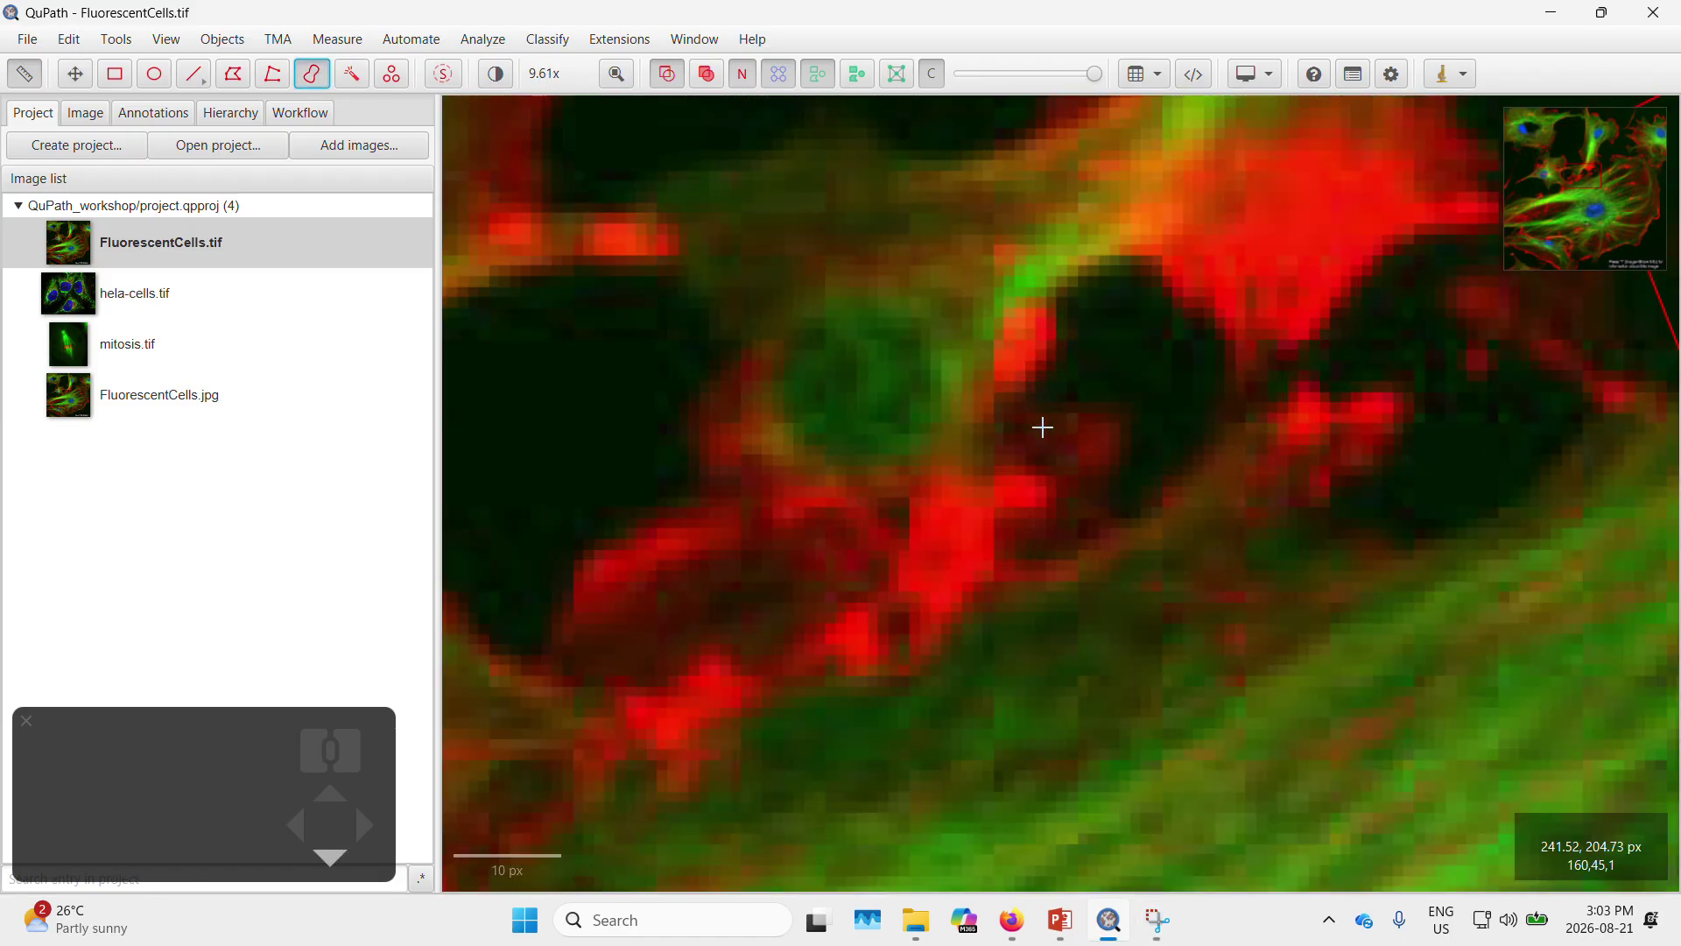
{"action": "mouse_move", "coordinate": [1096, 420]}
{"action": "left_mouse_down"}
{"action": "mouse_move", "coordinate": [1064, 433]}
{"action": "mouse_move", "coordinate": [1058, 536]}
{"action": "mouse_move", "coordinate": [1204, 578]}
{"action": "mouse_move", "coordinate": [911, 613]}
{"action": "mouse_move", "coordinate": [762, 692]}
{"action": "mouse_move", "coordinate": [768, 740]}
{"action": "left_mouse_up"}
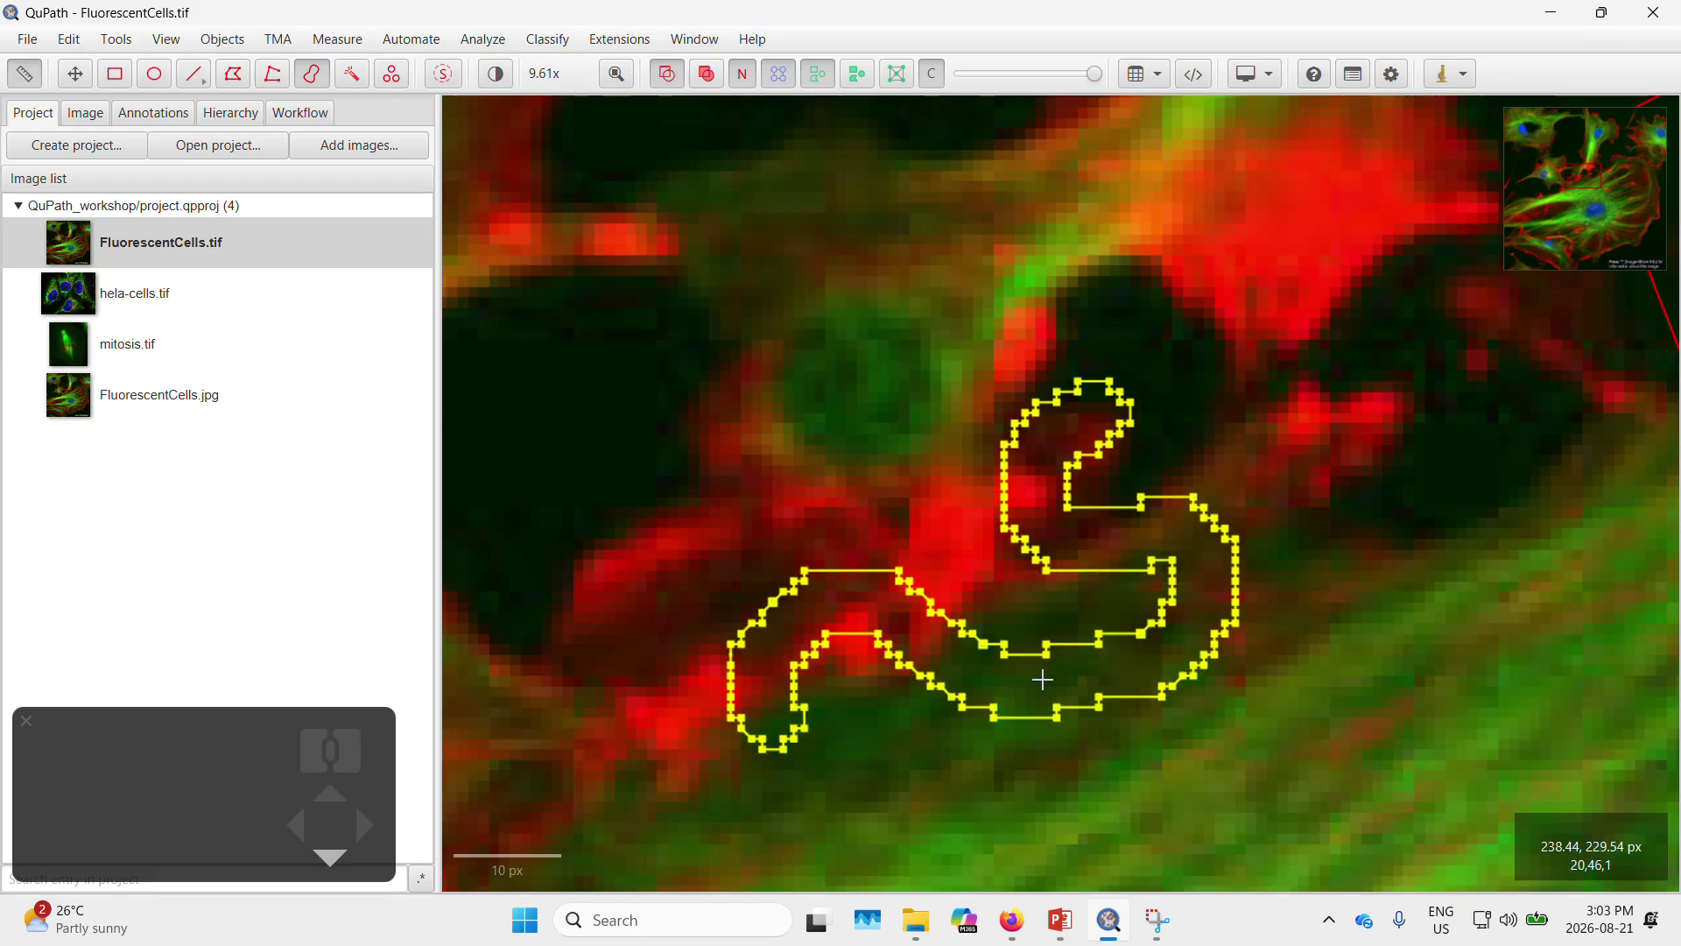
{"action": "scroll", "coordinate": [863, 413], "scroll_direction": "up", "scroll_amount": 10}
{"action": "scroll", "coordinate": [696, 343], "scroll_direction": "down", "scroll_amount": 3}
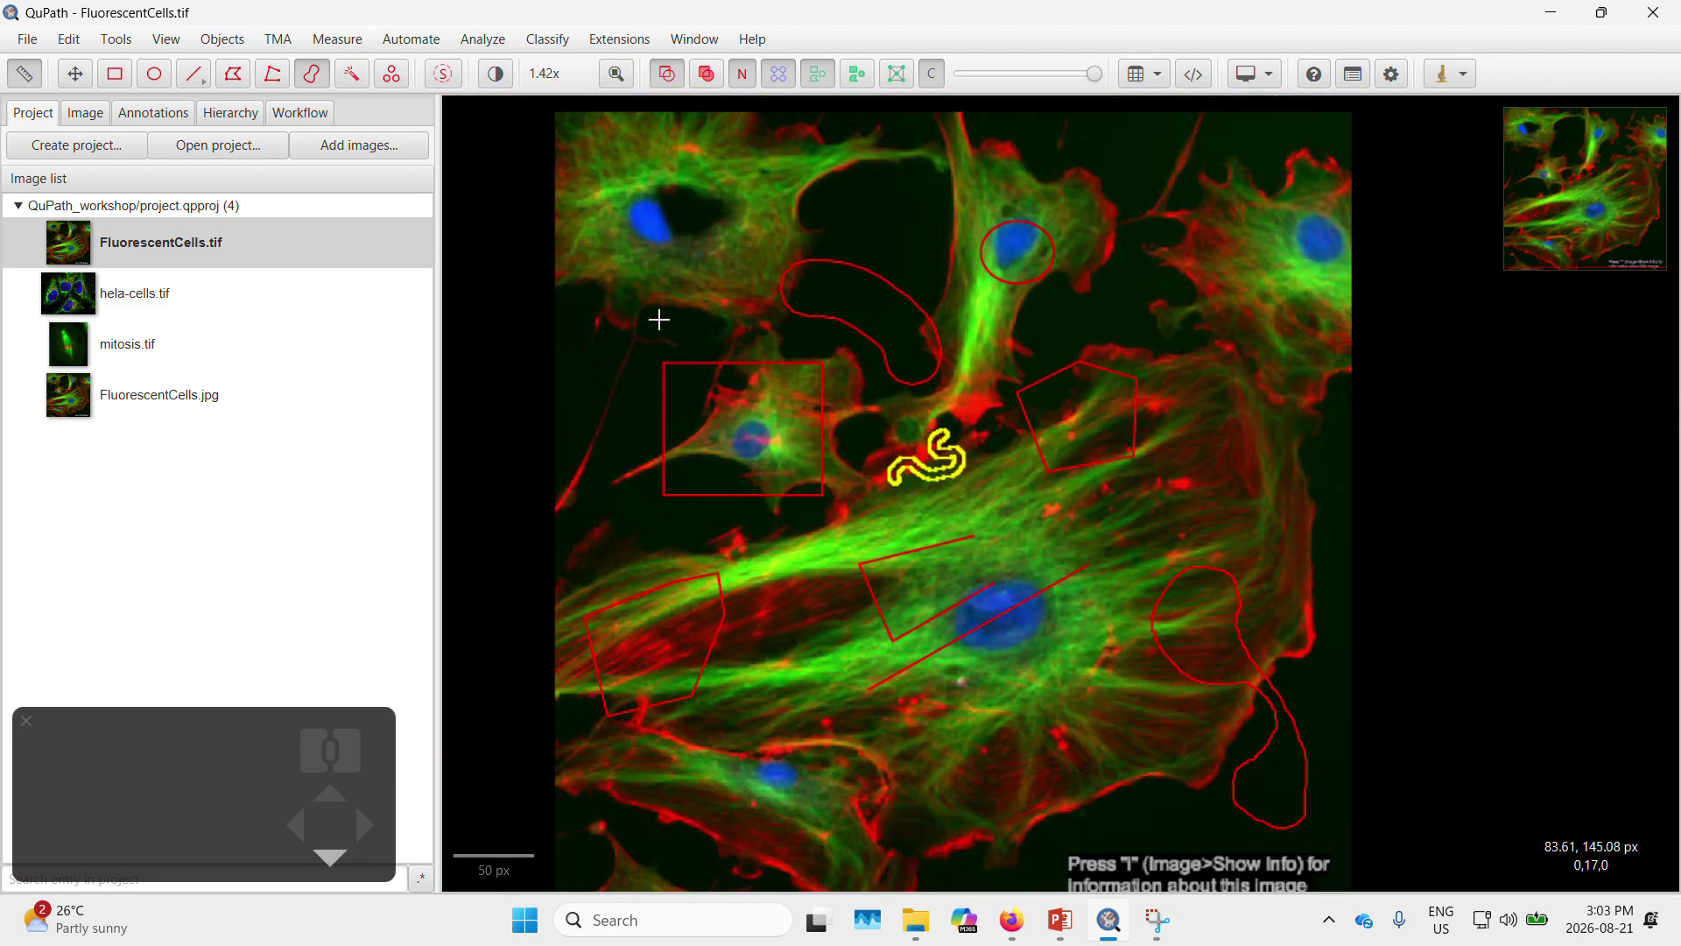
Draw two Wand annotations in the dark gaps on either side of the upper-middle cell, with the whole image in view
{"action": "left_click", "coordinate": [617, 74]}
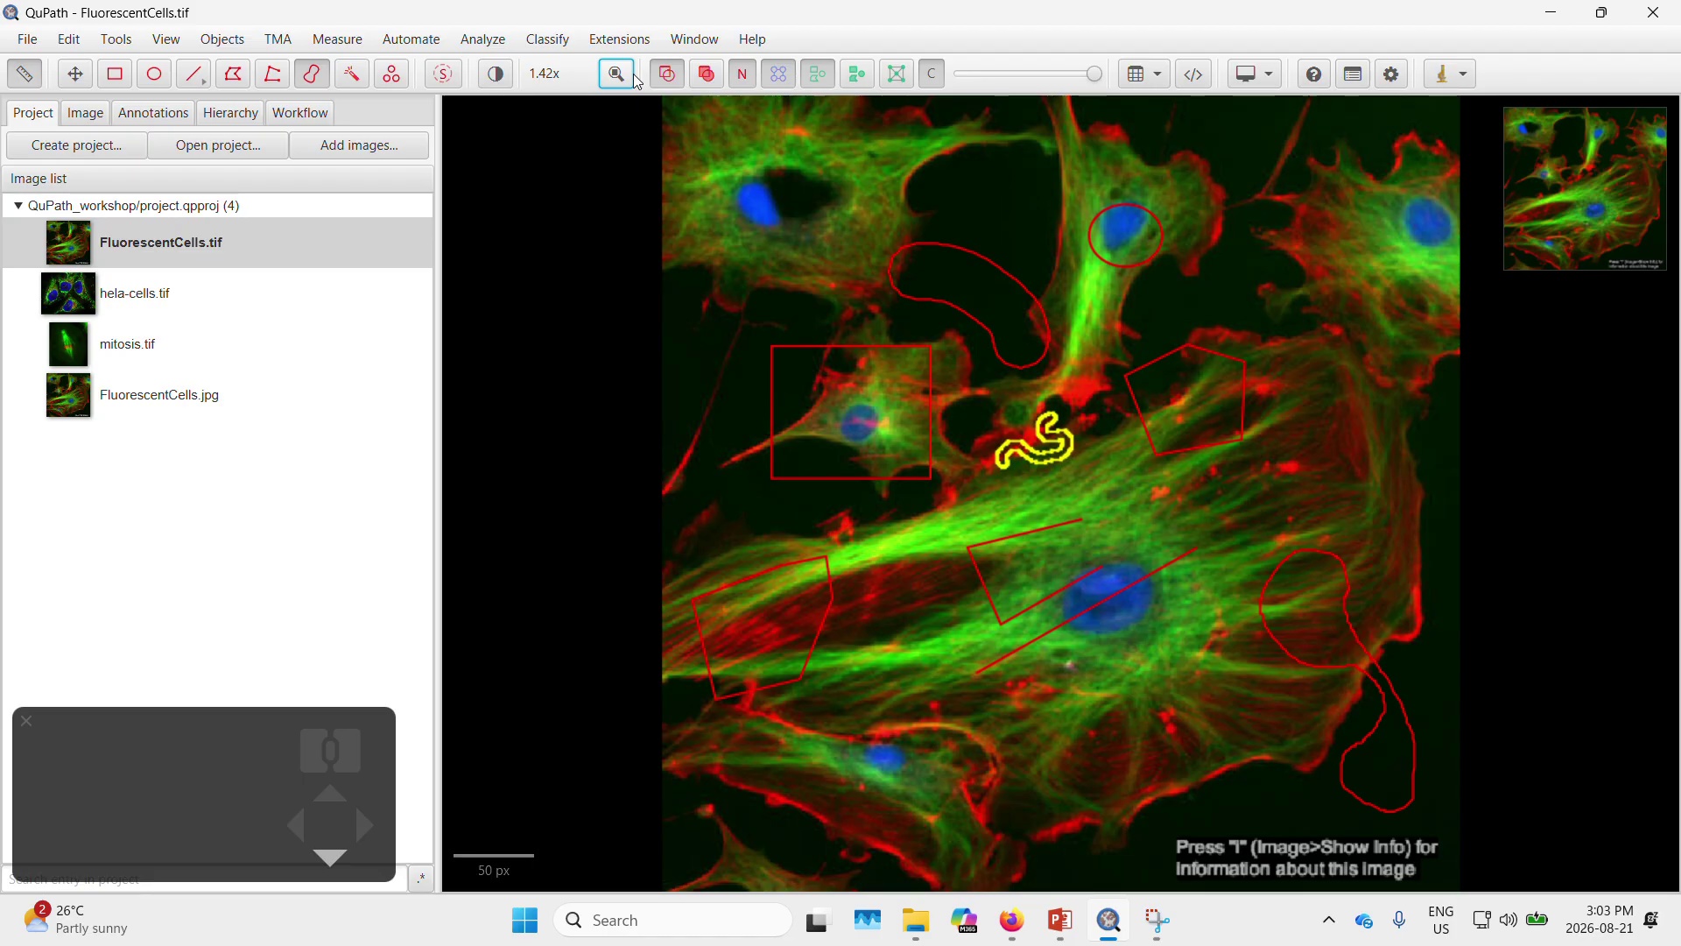
{"action": "key", "text": "w"}
{"action": "left_click", "coordinate": [1031, 190]}
{"action": "mouse_move", "coordinate": [1031, 190]}
{"action": "left_mouse_down"}
{"action": "mouse_move", "coordinate": [998, 182]}
{"action": "mouse_move", "coordinate": [1006, 235]}
{"action": "left_mouse_up"}
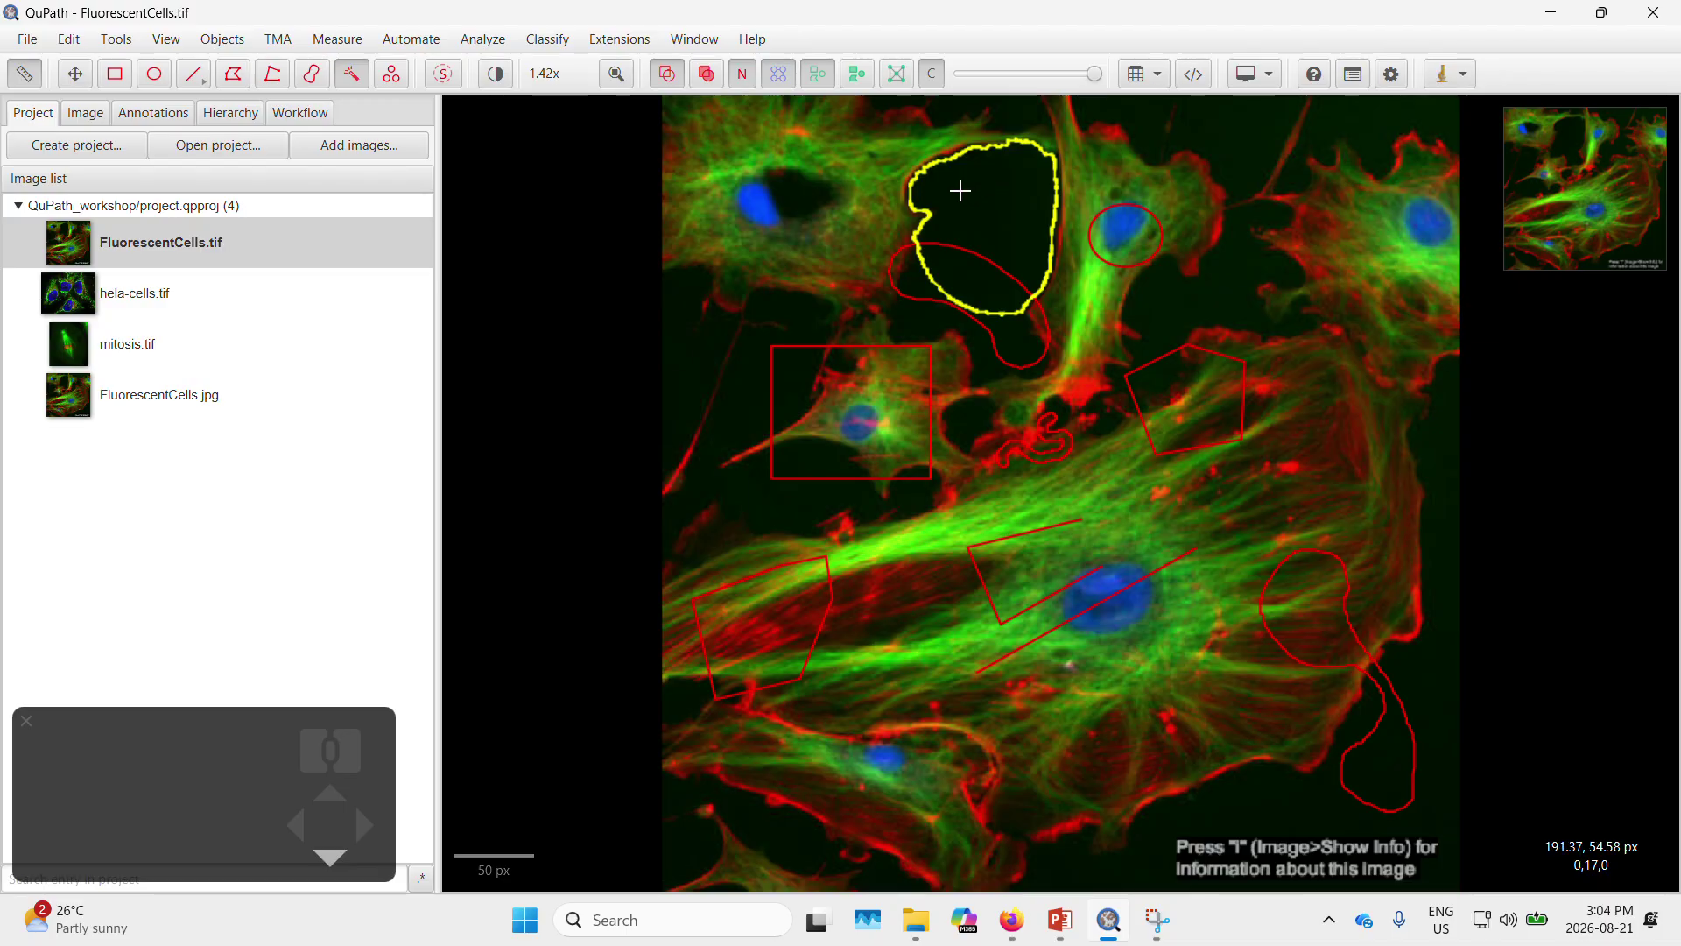
{"action": "left_click", "coordinate": [1205, 301]}
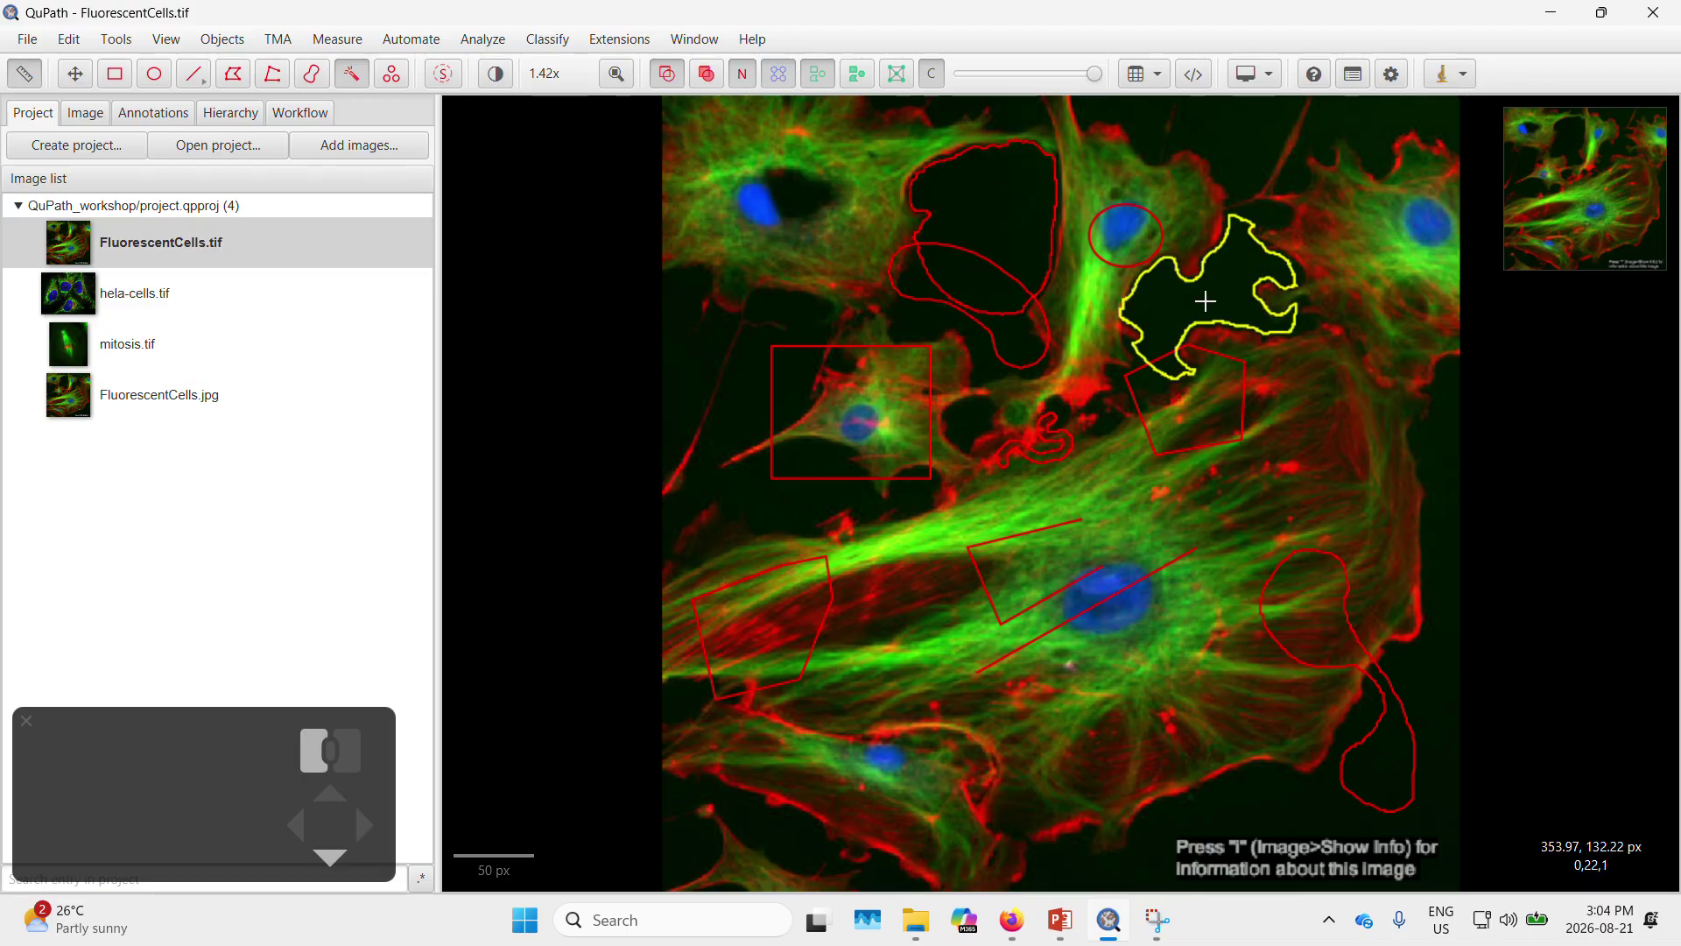
{"action": "left_click_drag", "start_coordinate": [1205, 301], "coordinate": [1161, 354]}
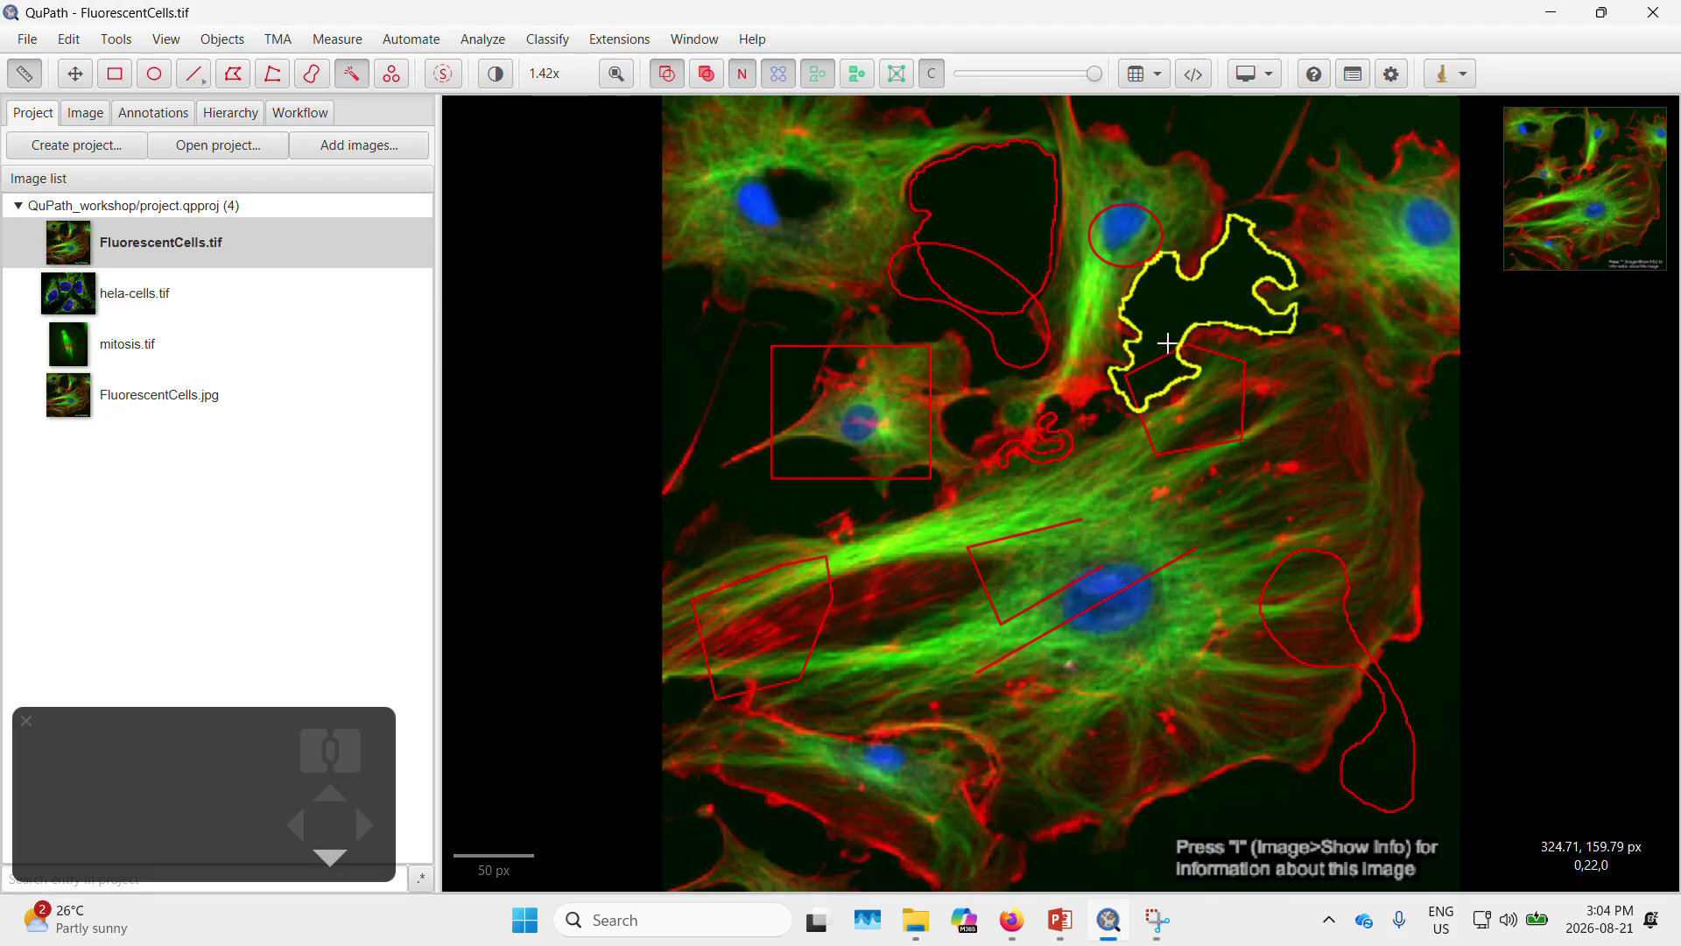
Hide the Red (C1) and Green (C2) channels in the brightness and contrast settings, leaving only Blue (C3) displayed
{"action": "left_click", "coordinate": [496, 73]}
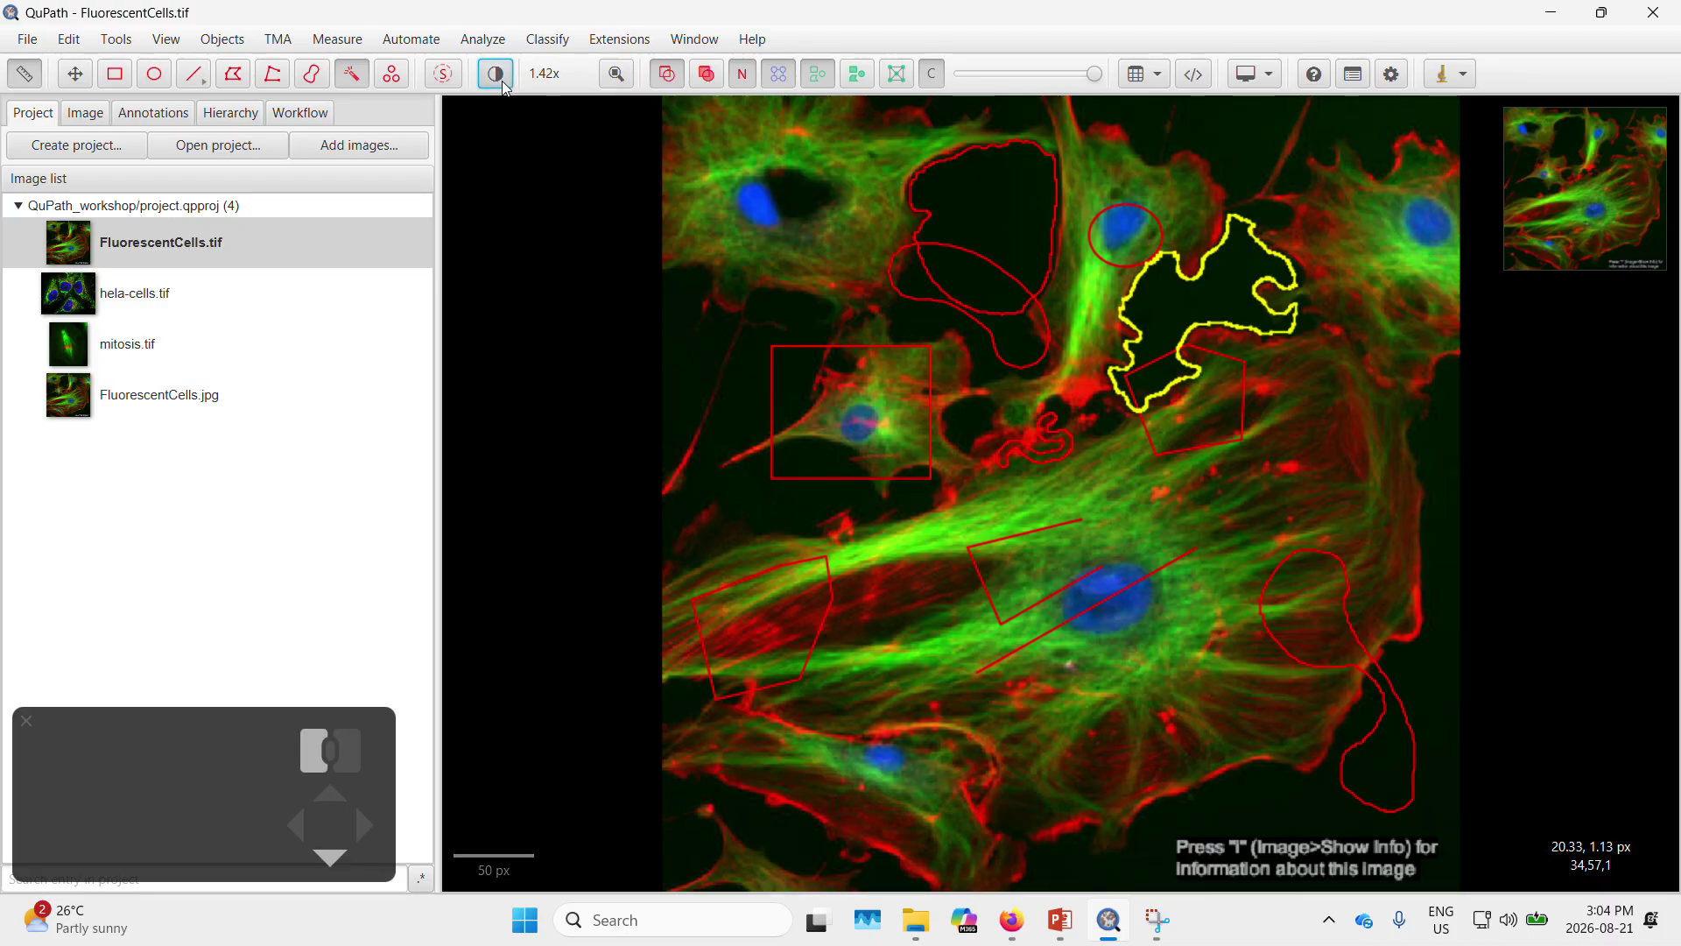
{"action": "left_click", "coordinate": [699, 75]}
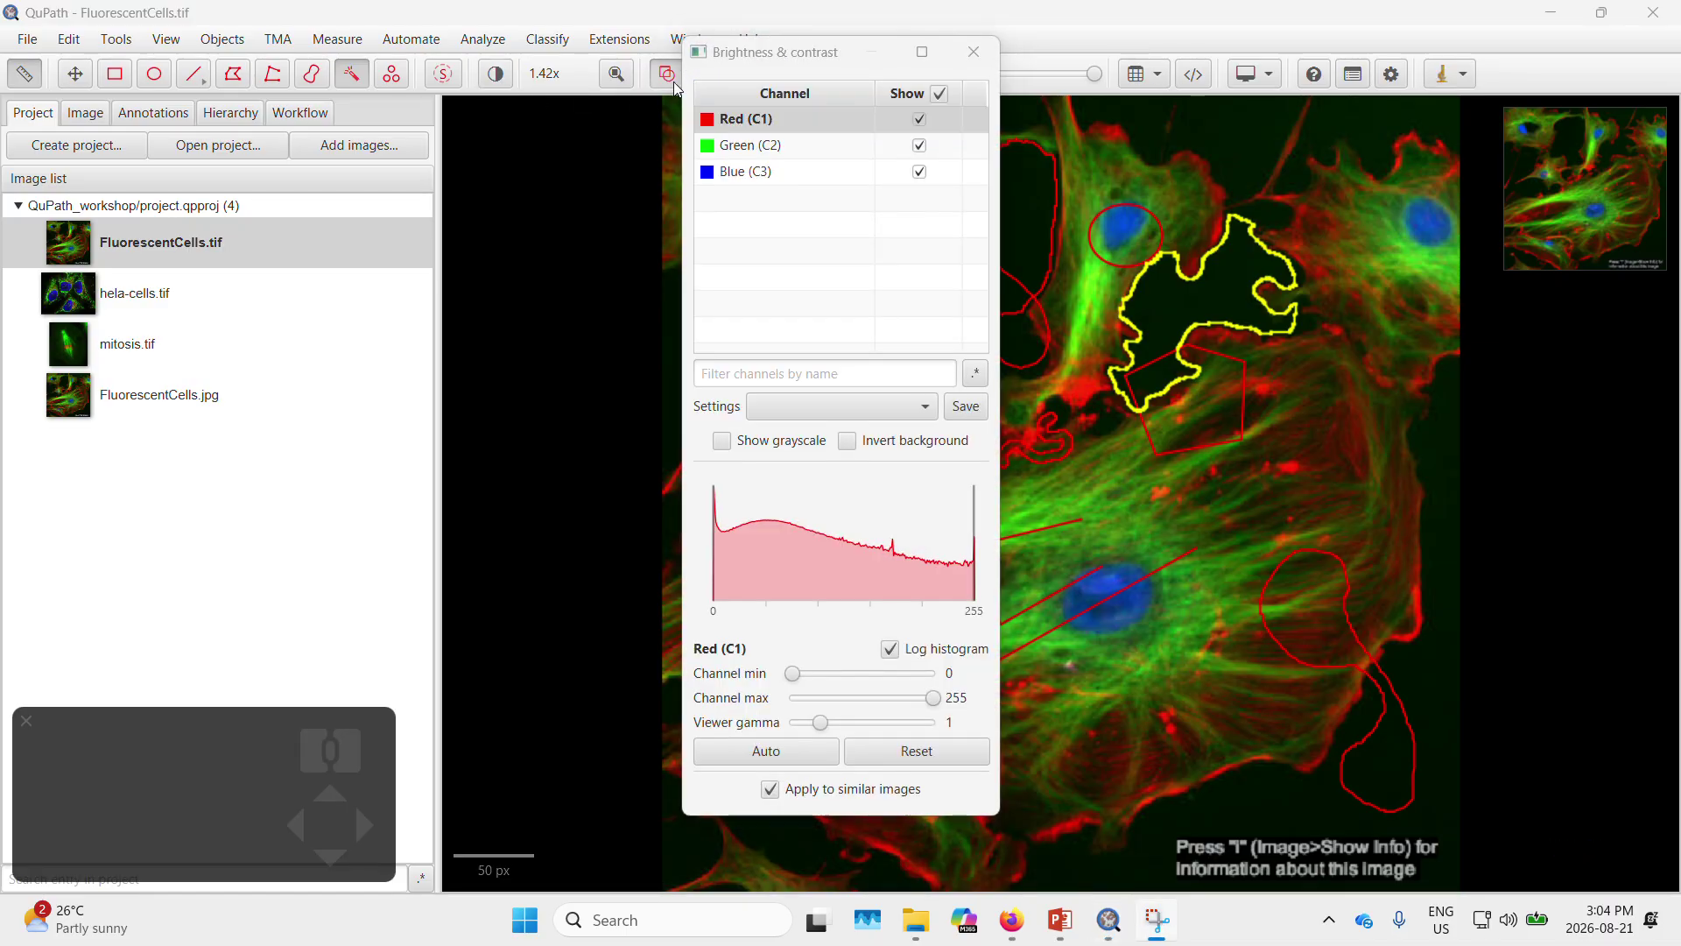
{"action": "left_click", "coordinate": [693, 57]}
{"action": "left_click", "coordinate": [728, 49]}
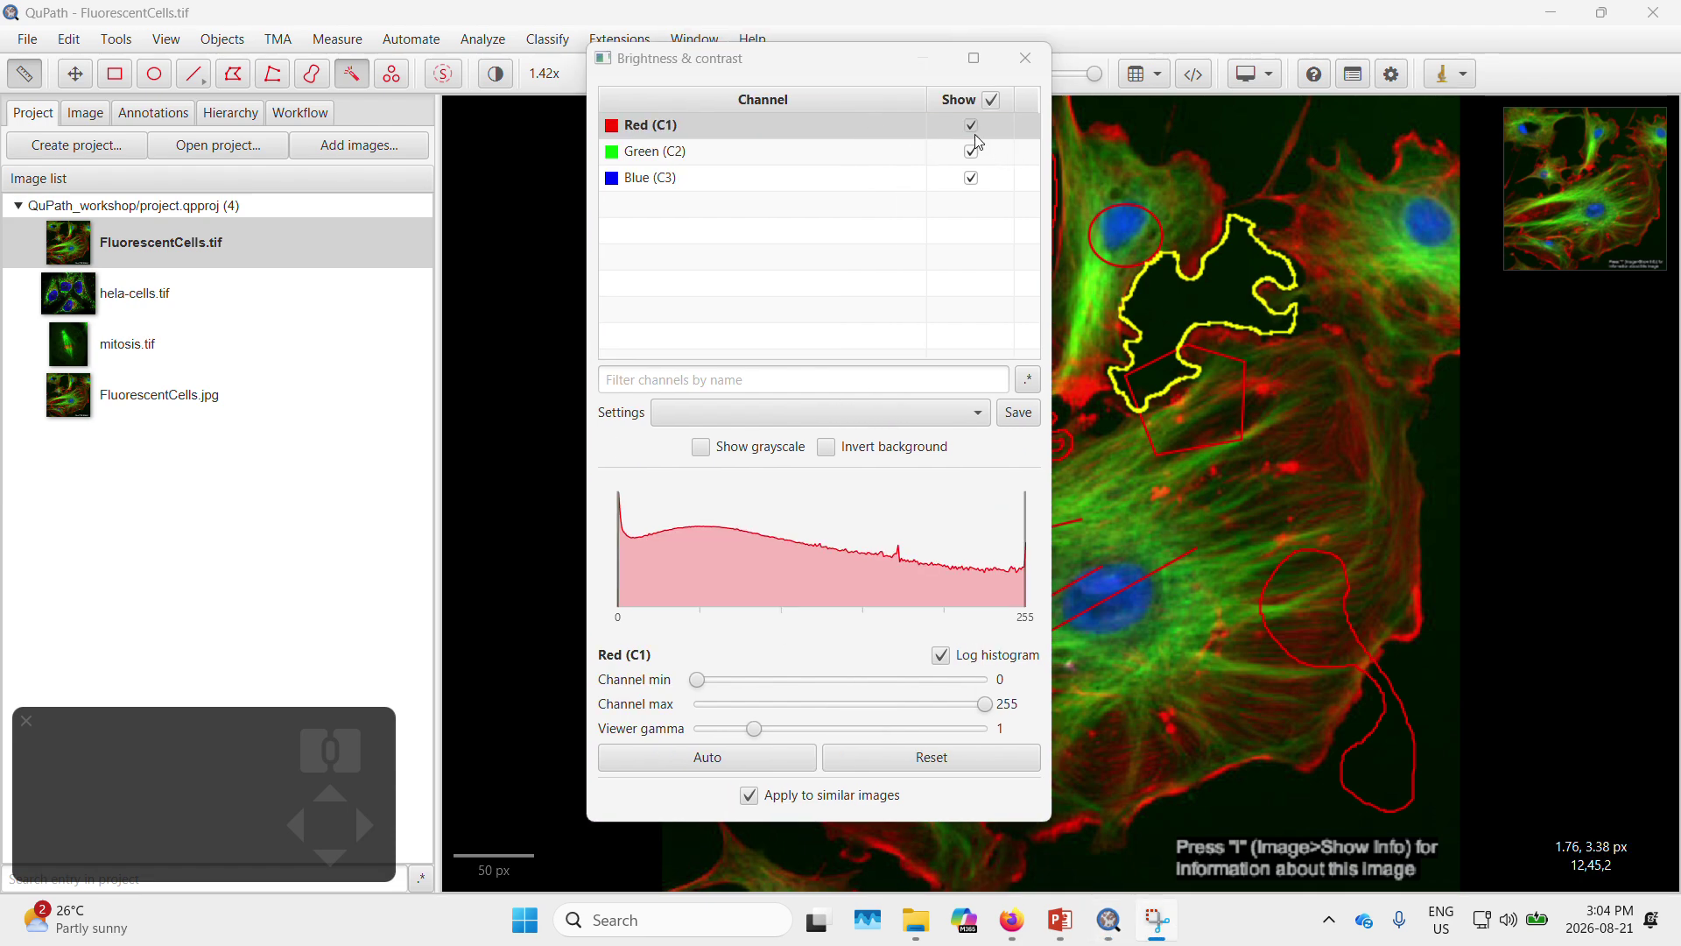
{"action": "left_click", "coordinate": [972, 127]}
{"action": "left_click", "coordinate": [972, 153]}
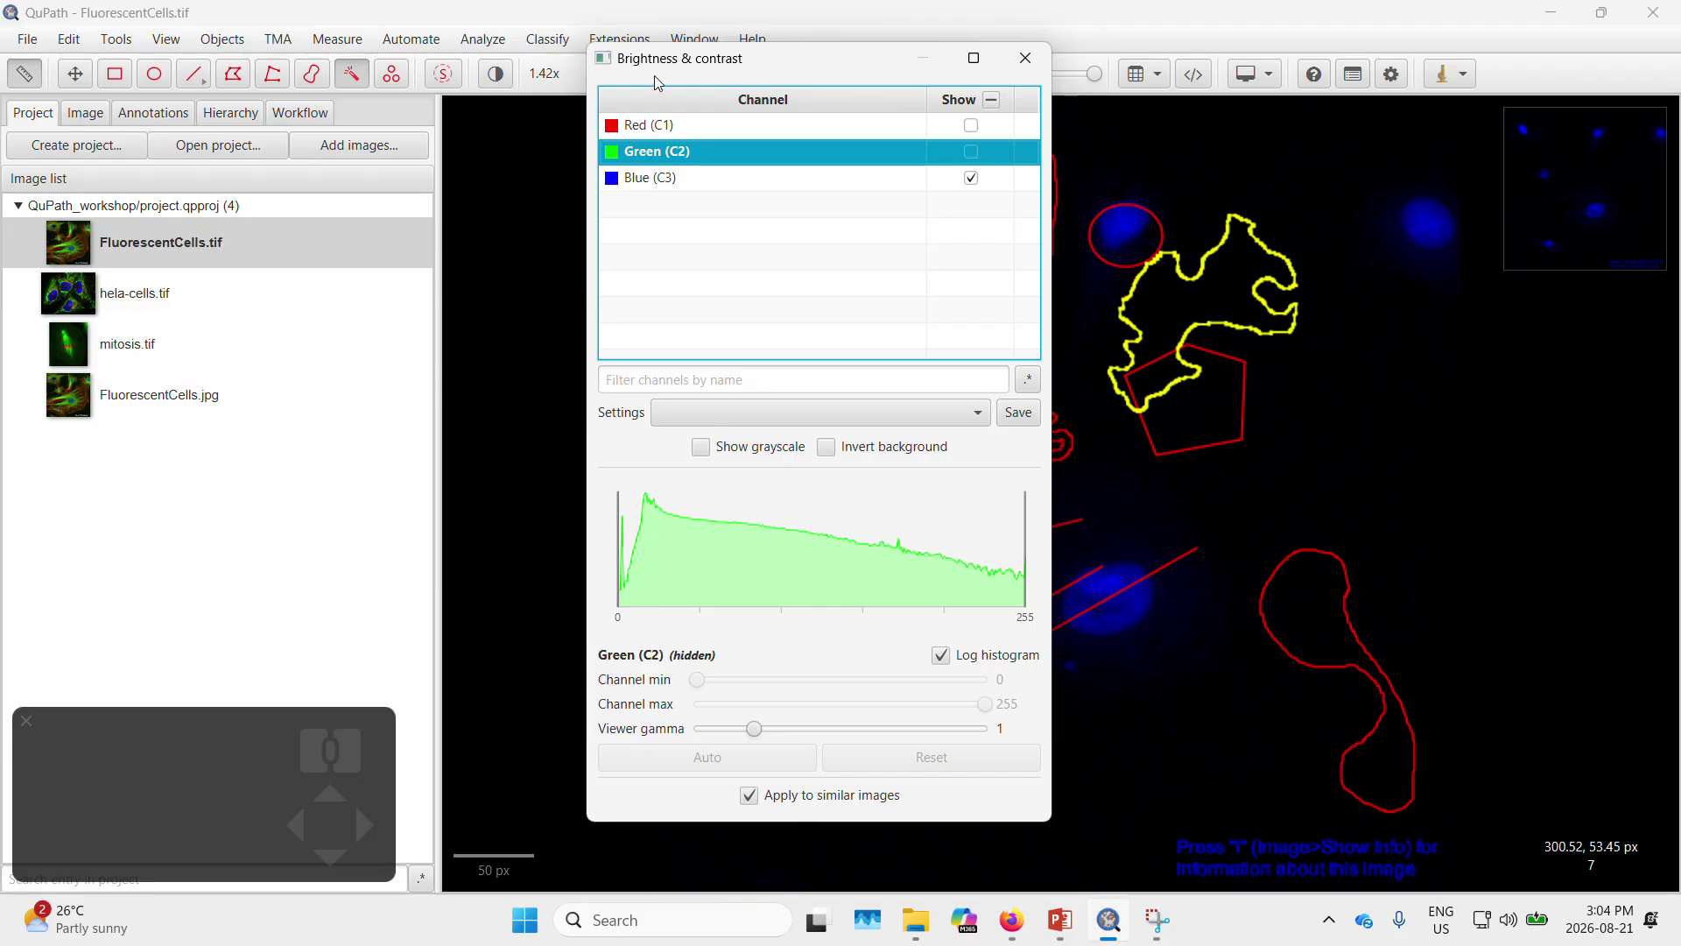
{"action": "mouse_move", "coordinate": [637, 67]}
{"action": "left_mouse_down"}
{"action": "mouse_move", "coordinate": [510, 103]}
{"action": "mouse_move", "coordinate": [214, 134]}
{"action": "left_mouse_up"}
{"action": "left_click", "coordinate": [600, 124]}
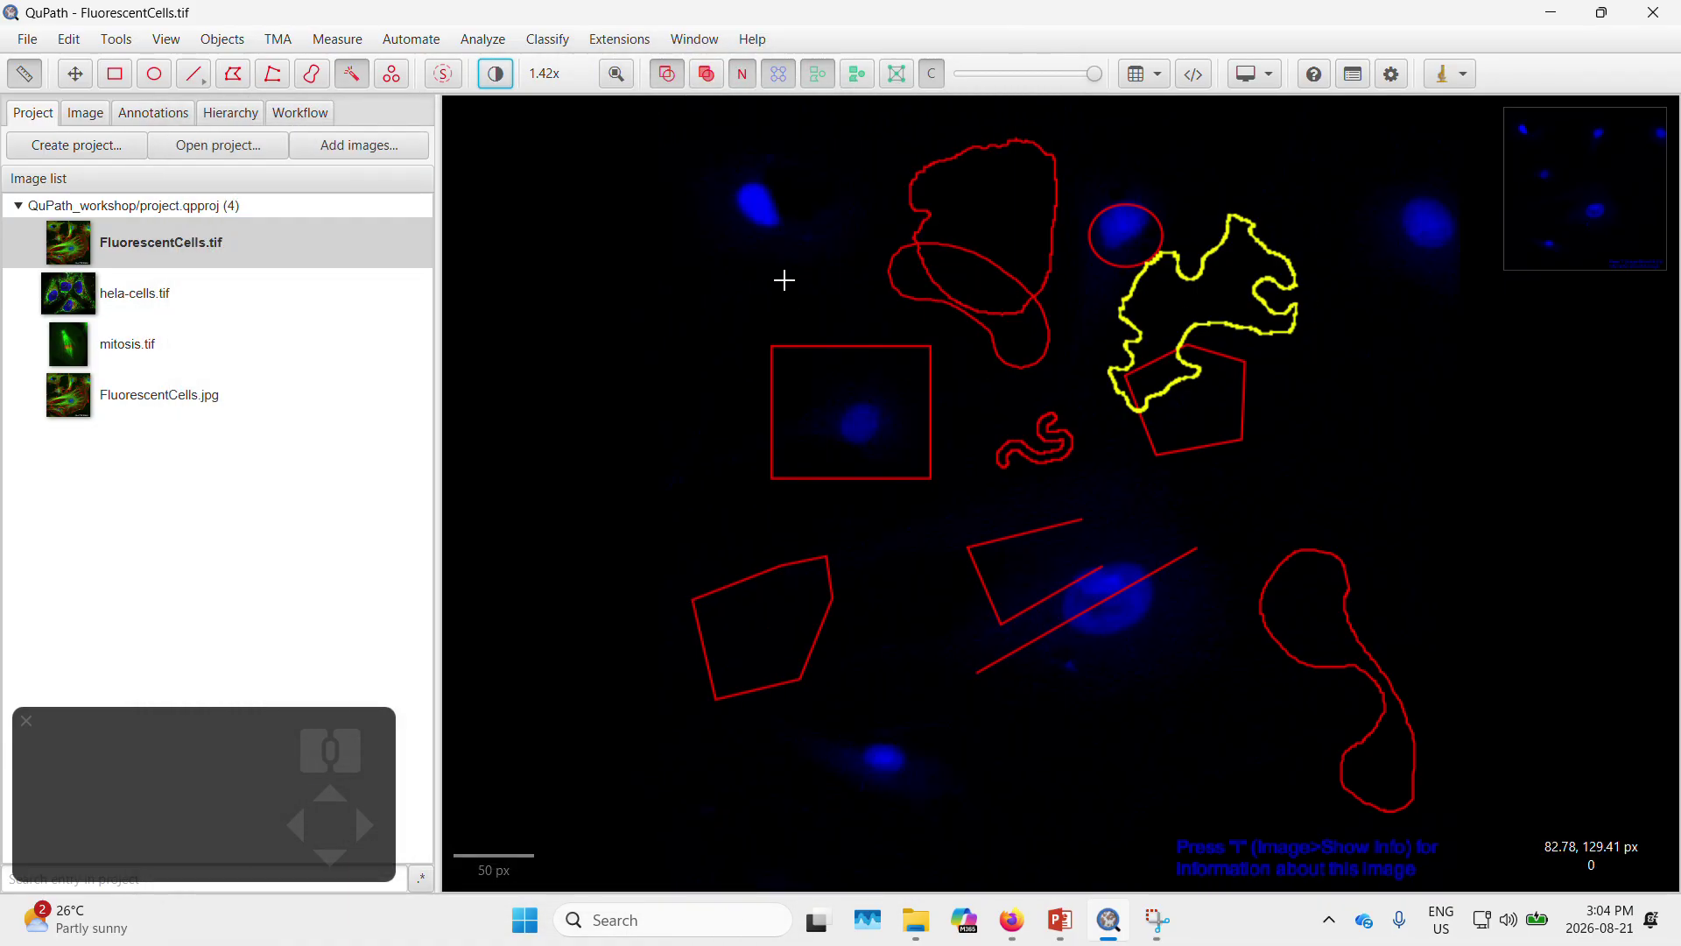
Draw three Wand annotations on the blue-only image, around the upper-left, upper-right and large central nuclei
{"action": "mouse_move", "coordinate": [754, 289]}
{"action": "left_mouse_down"}
{"action": "mouse_move", "coordinate": [701, 224]}
{"action": "mouse_move", "coordinate": [709, 270]}
{"action": "left_mouse_up"}
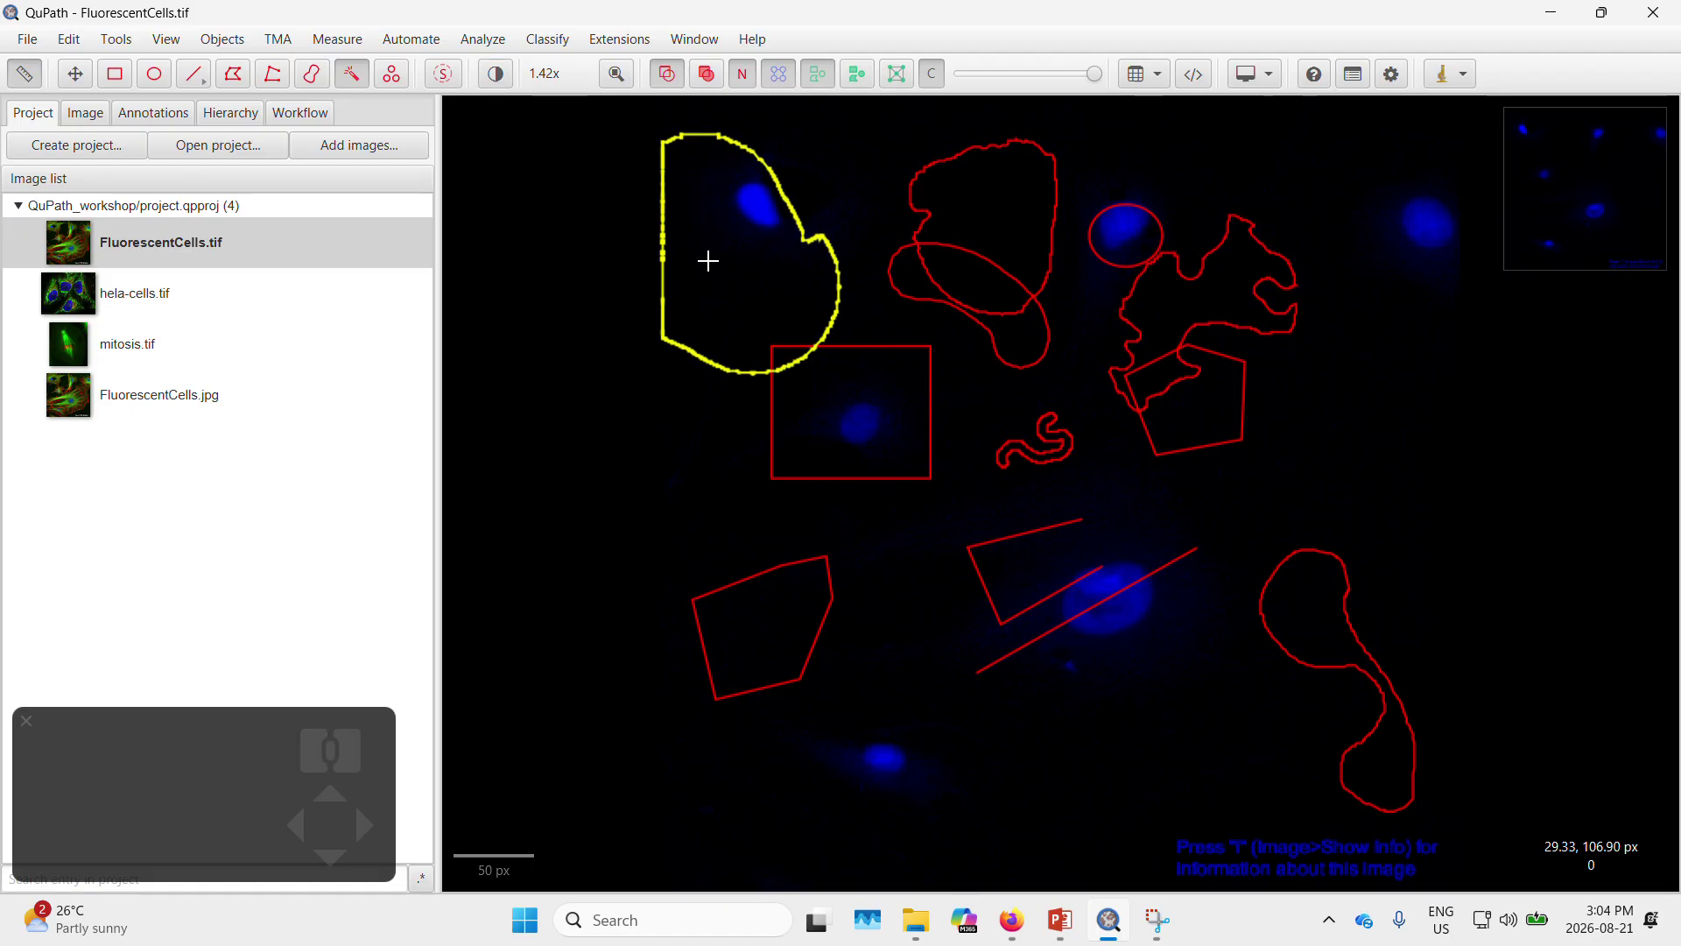
{"action": "mouse_move", "coordinate": [1366, 172]}
{"action": "left_mouse_down"}
{"action": "mouse_move", "coordinate": [1343, 202]}
{"action": "mouse_move", "coordinate": [1362, 266]}
{"action": "mouse_move", "coordinate": [1470, 319]}
{"action": "left_mouse_up"}
{"action": "mouse_move", "coordinate": [1252, 523]}
{"action": "left_mouse_down"}
{"action": "mouse_move", "coordinate": [1159, 502]}
{"action": "mouse_move", "coordinate": [1065, 537]}
{"action": "mouse_move", "coordinate": [1047, 657]}
{"action": "mouse_move", "coordinate": [1144, 678]}
{"action": "mouse_move", "coordinate": [1261, 645]}
{"action": "left_mouse_up"}
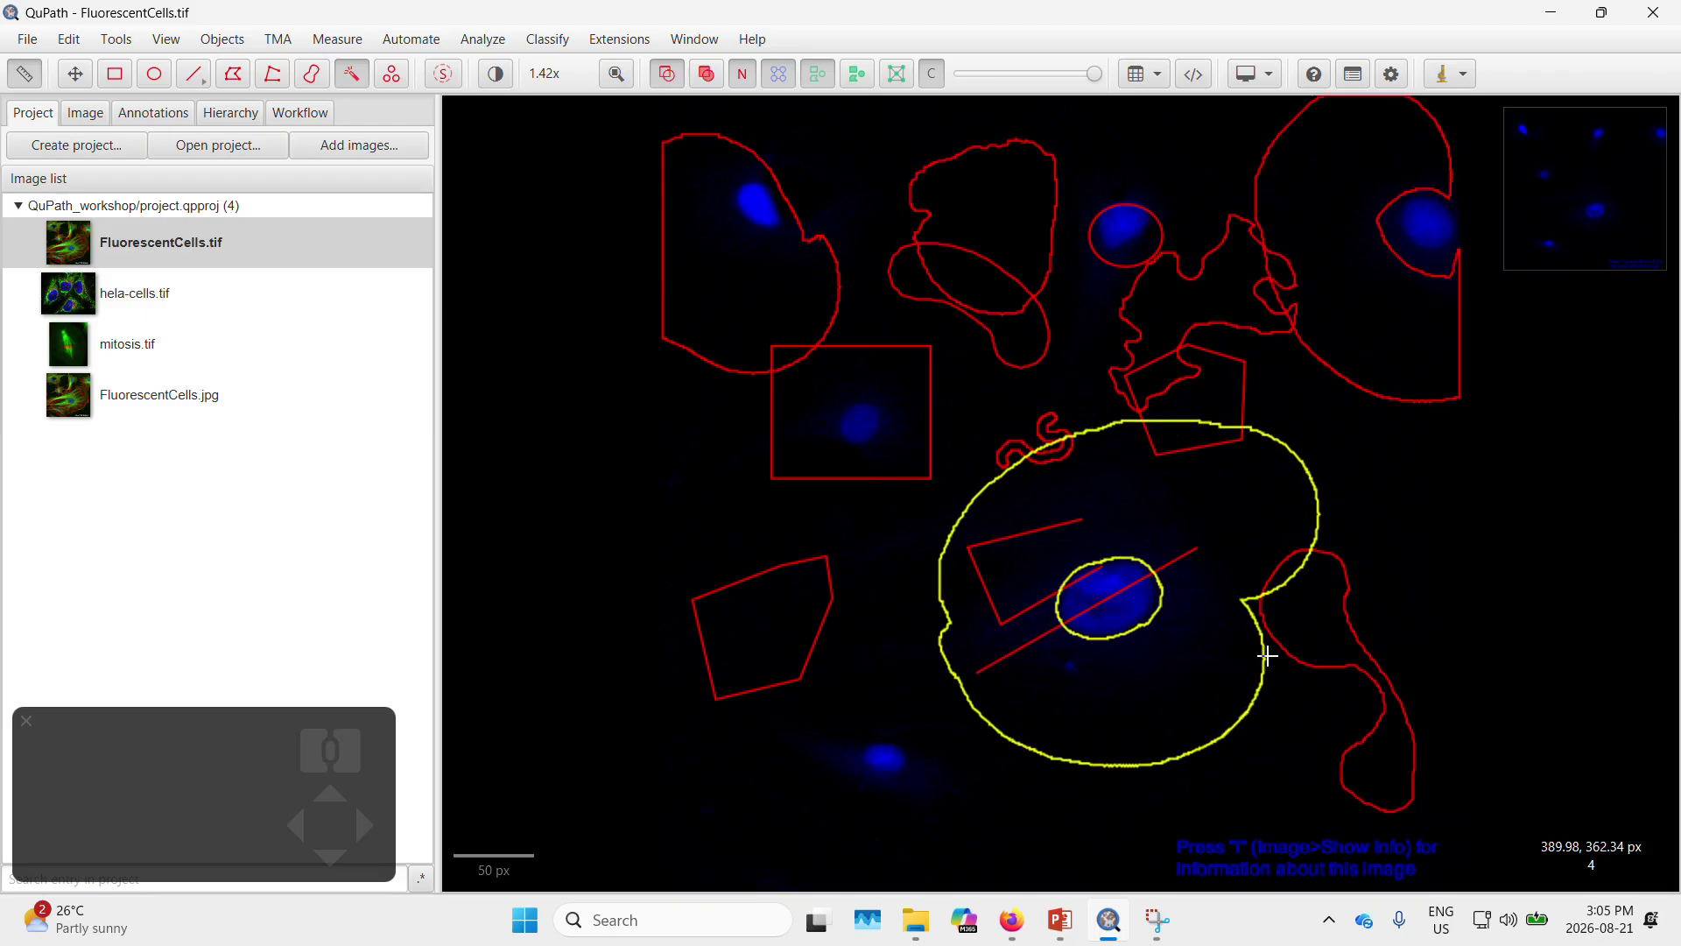
Place four points of one multipoint annotation with the Points tool, below and around the upper-left nucleus
{"action": "key", "text": "period"}
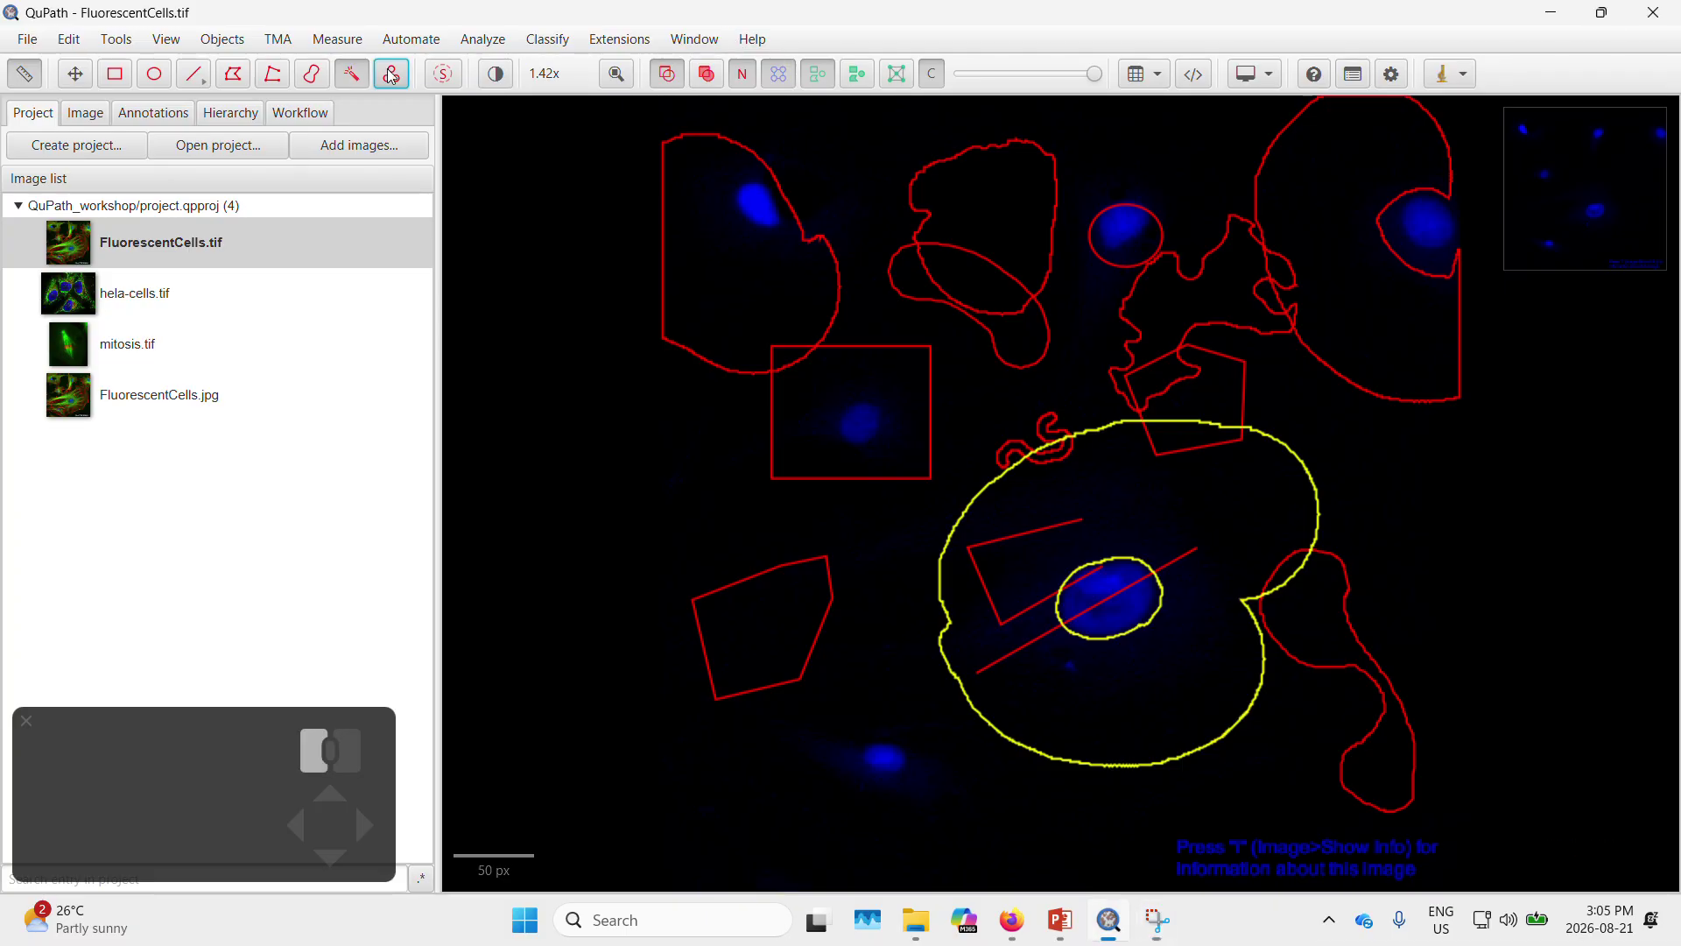
{"action": "left_click_drag", "start_coordinate": [831, 140], "coordinate": [244, 267]}
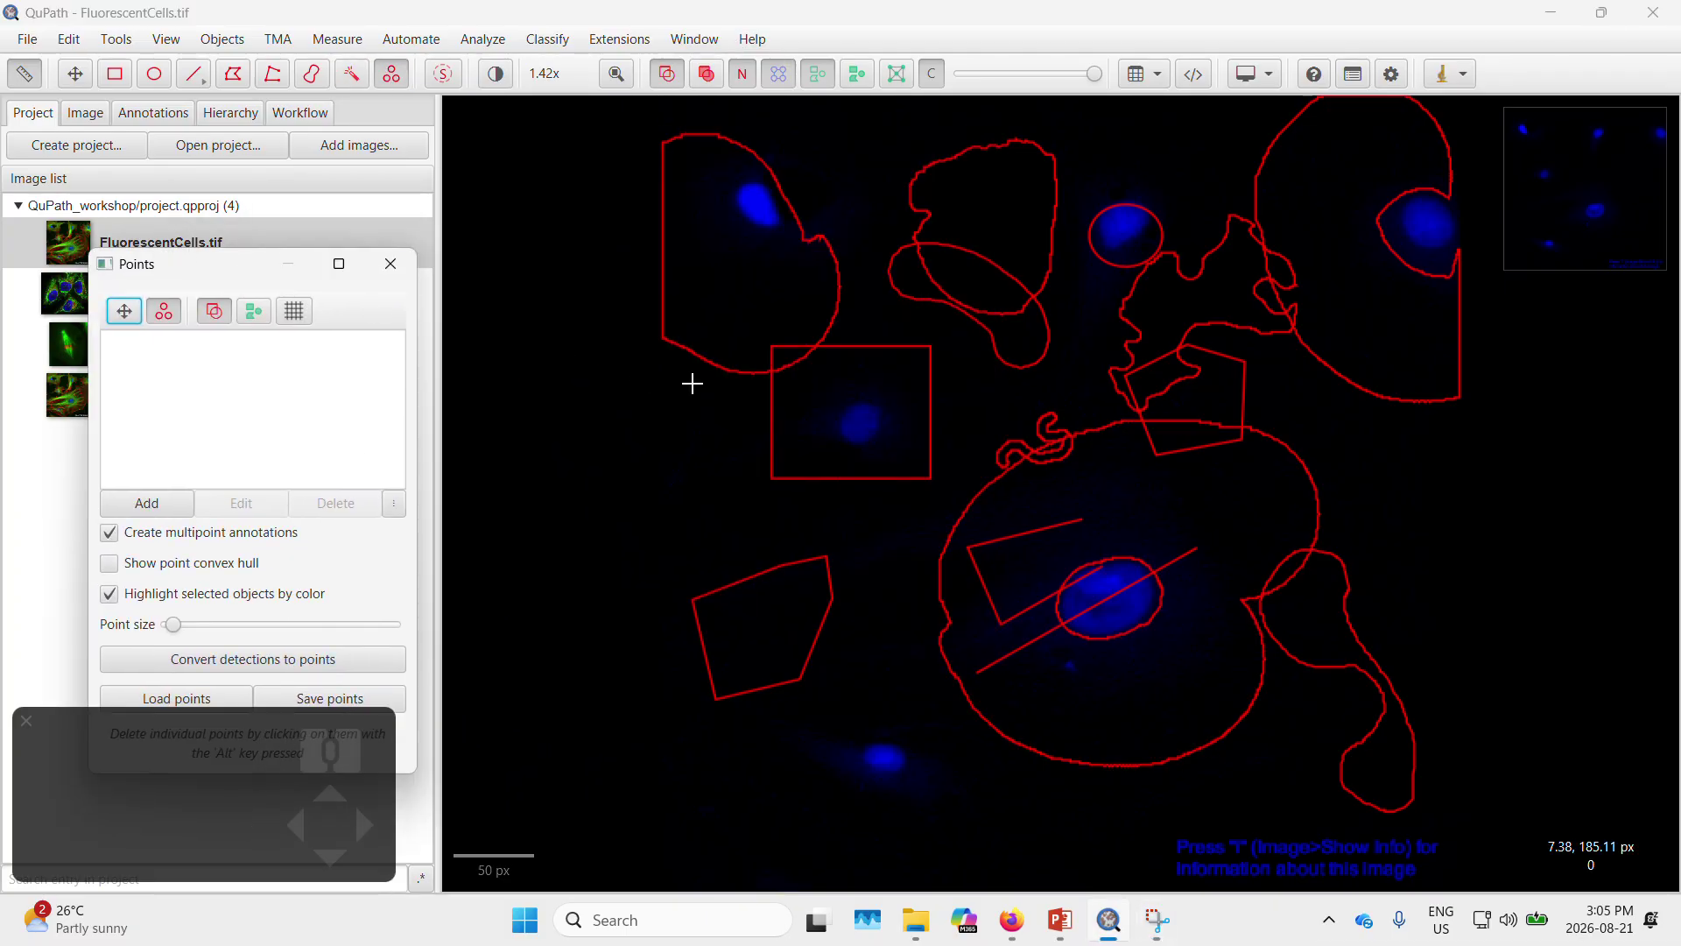
{"action": "left_click", "coordinate": [722, 401]}
{"action": "left_click", "coordinate": [730, 311]}
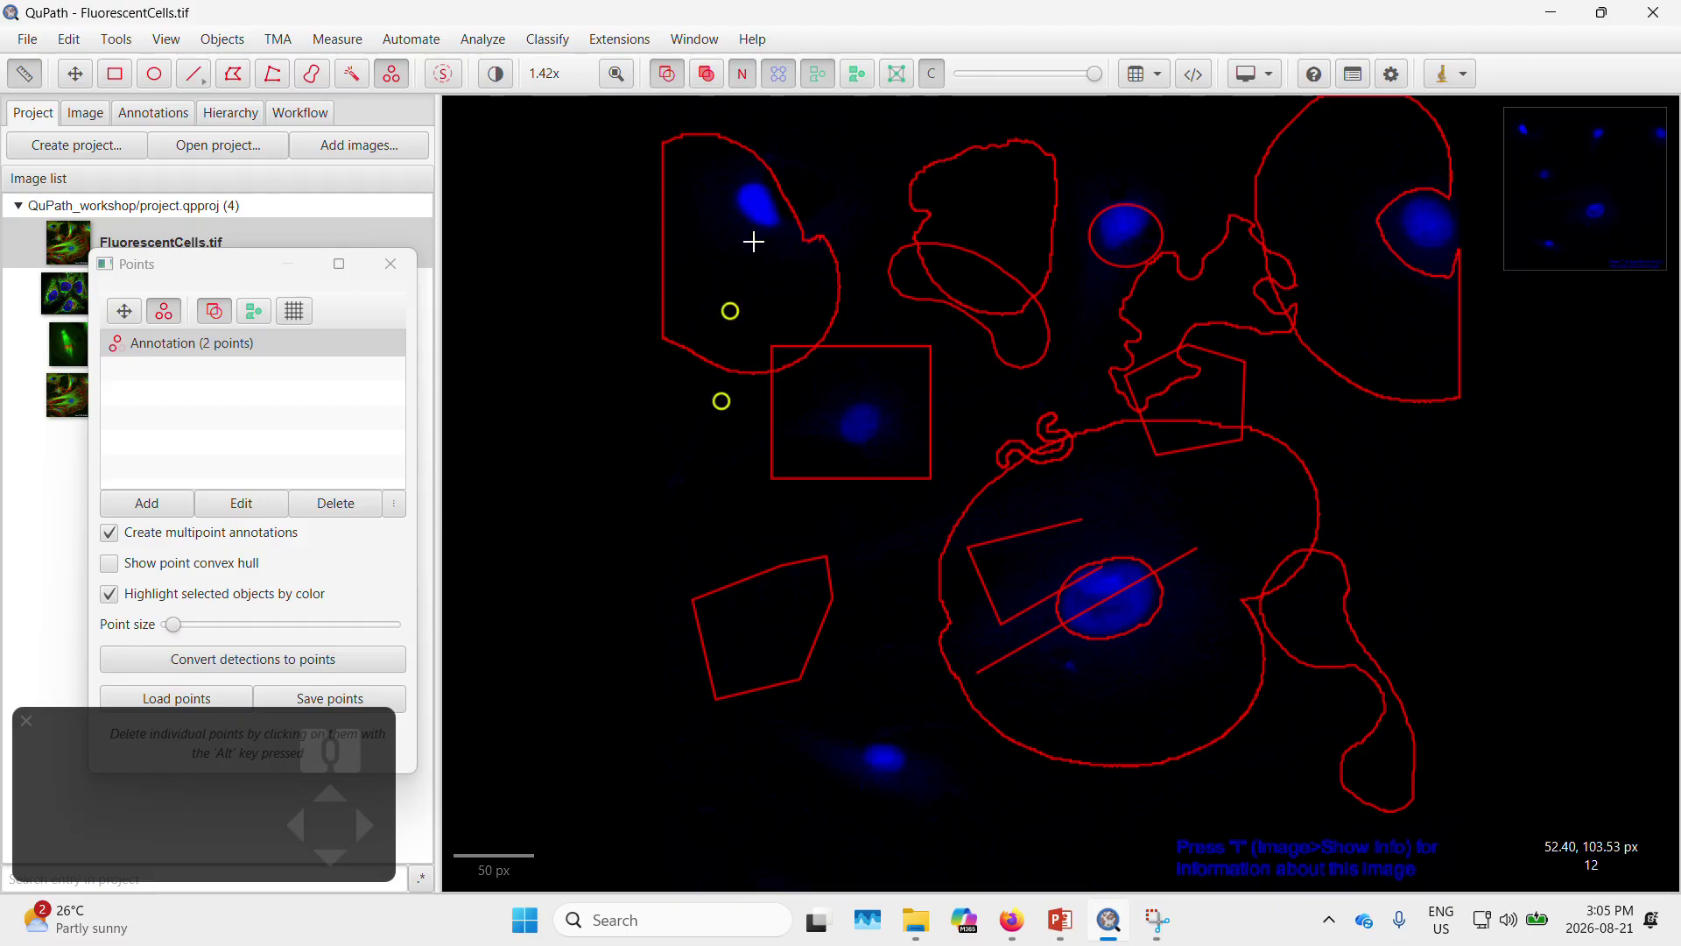
{"action": "left_click", "coordinate": [760, 231]}
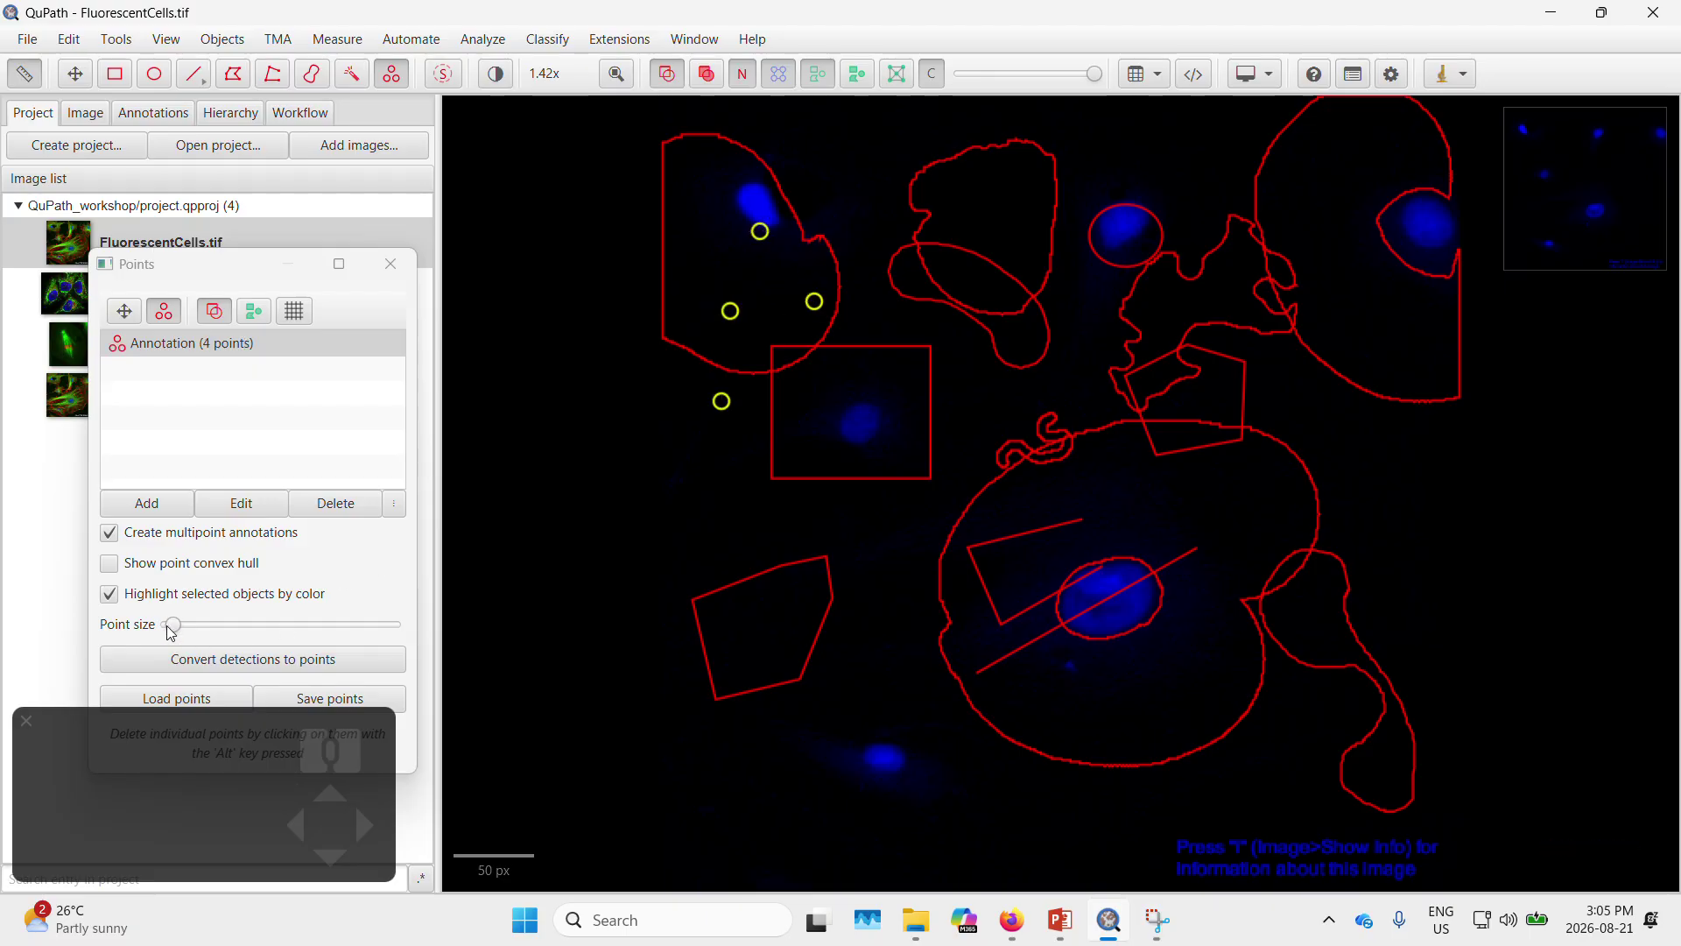
Reduce the point size to its minimum and add two more points to the multipoint annotation, just left of the rectangle annotation
{"action": "mouse_move", "coordinate": [171, 628]}
{"action": "left_mouse_down"}
{"action": "mouse_move", "coordinate": [263, 633]}
{"action": "mouse_move", "coordinate": [154, 637]}
{"action": "mouse_move", "coordinate": [204, 642]}
{"action": "mouse_move", "coordinate": [163, 627]}
{"action": "left_mouse_up"}
{"action": "scroll", "coordinate": [722, 398], "scroll_direction": "down", "scroll_amount": 10}
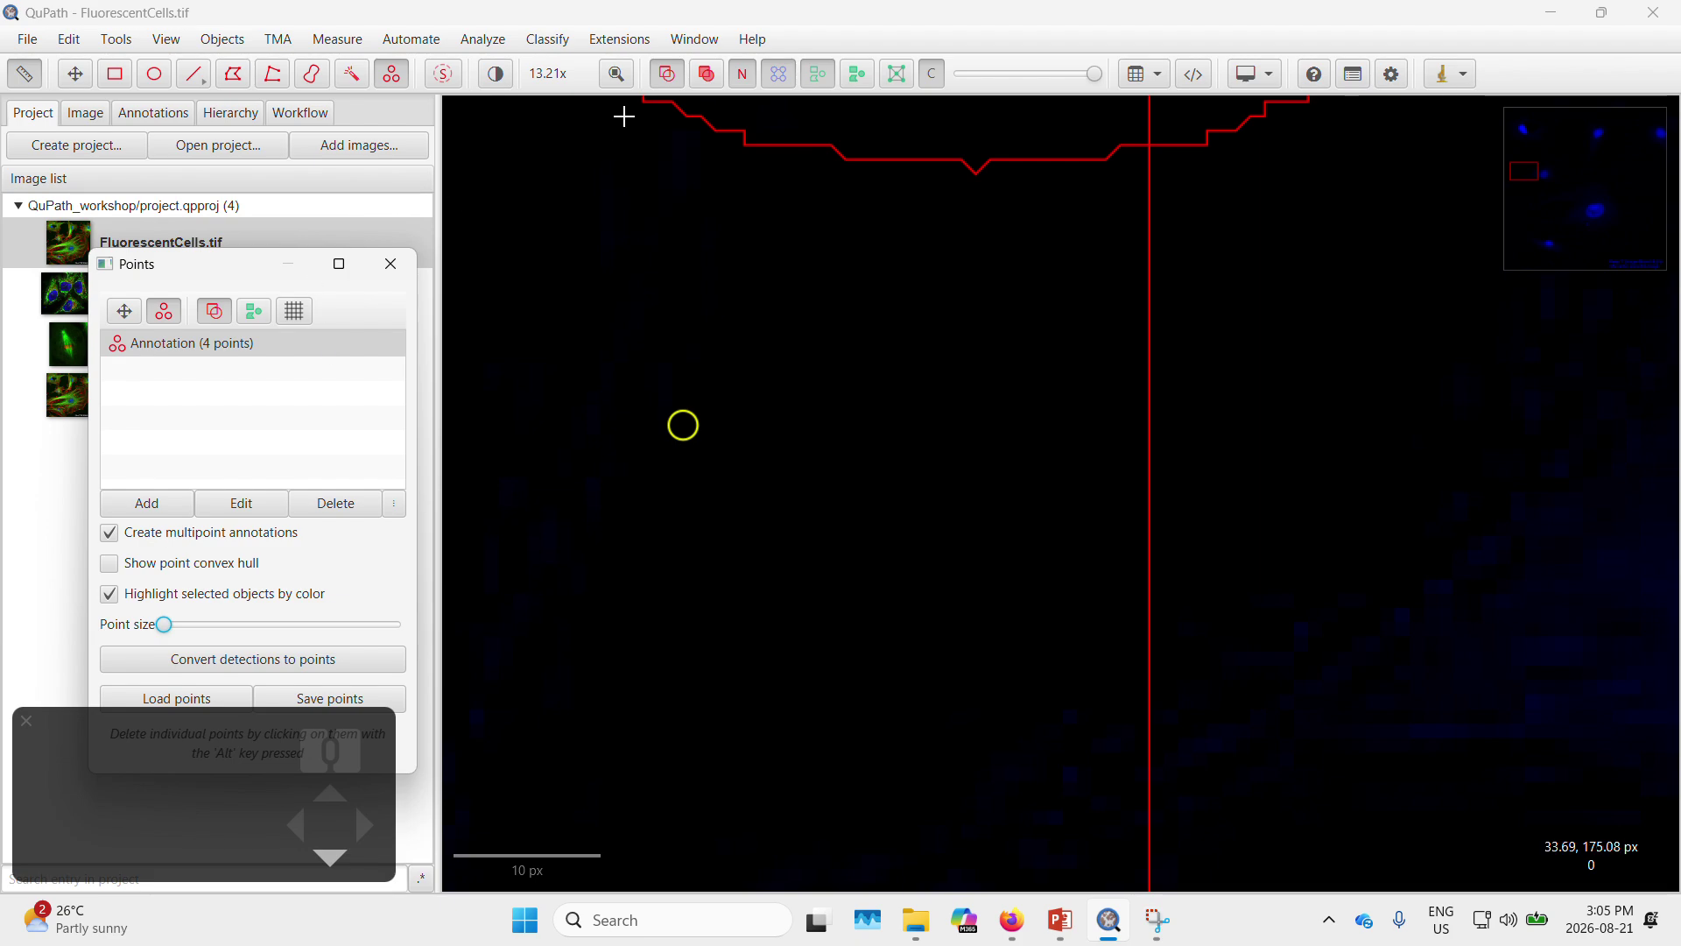
{"action": "left_click", "coordinate": [901, 341]}
{"action": "left_click", "coordinate": [900, 443]}
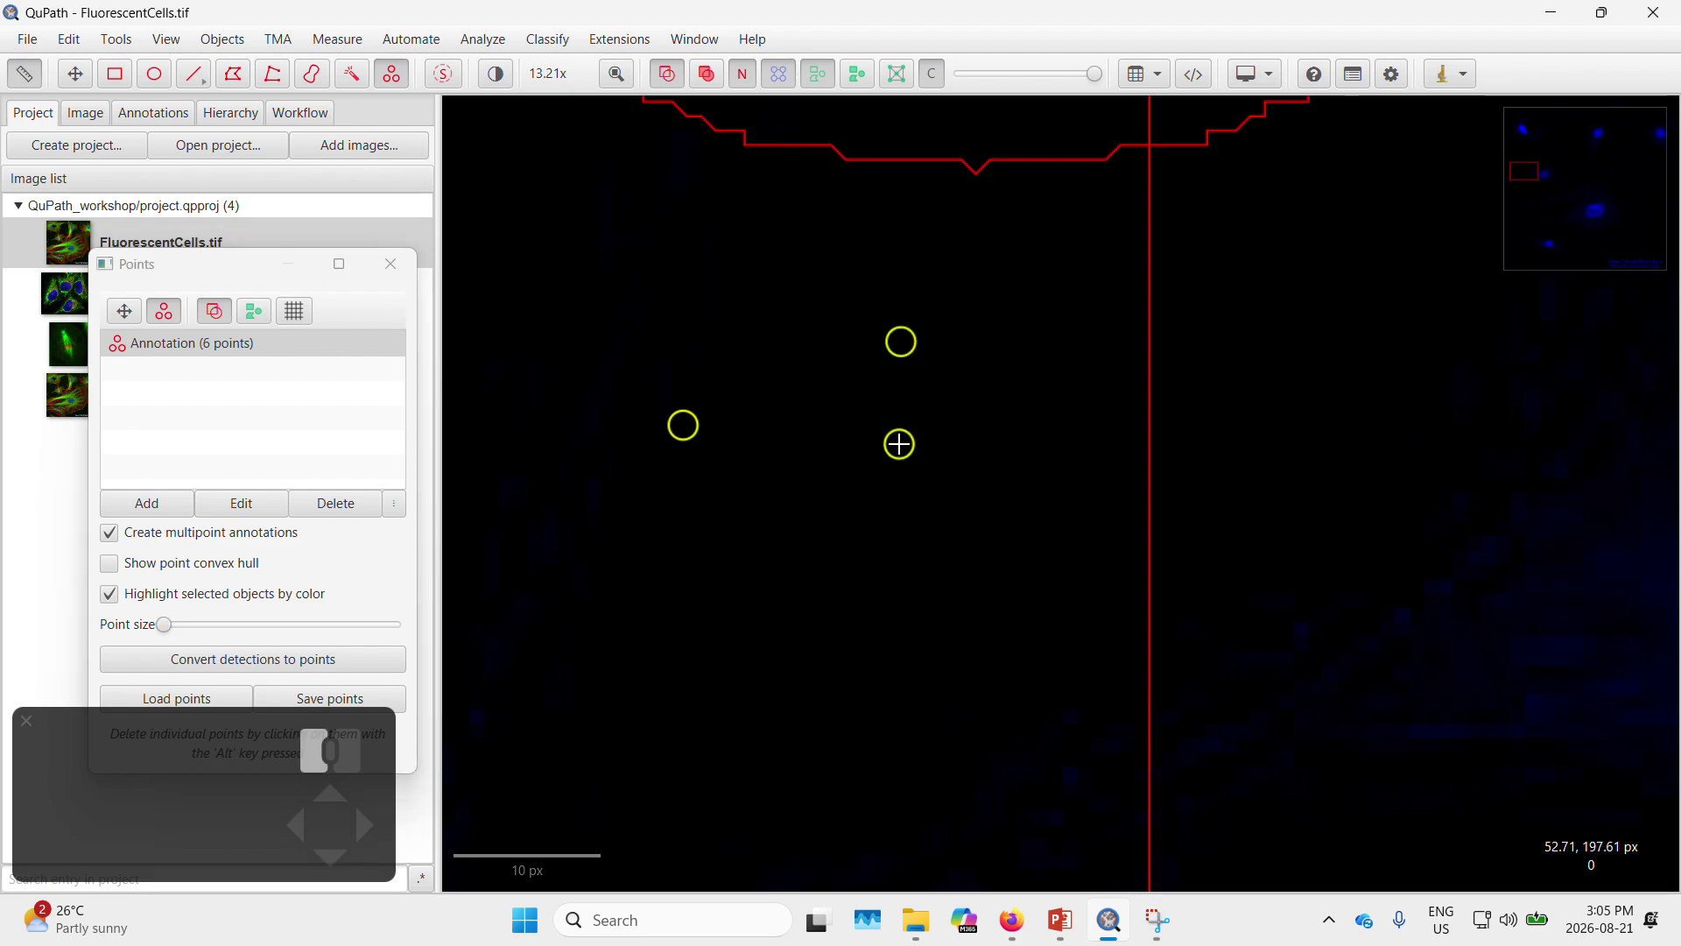
Create a second multipoint annotation with six points around the rectangle annotation's left edge, and close the point settings
{"action": "left_click", "coordinate": [147, 503]}
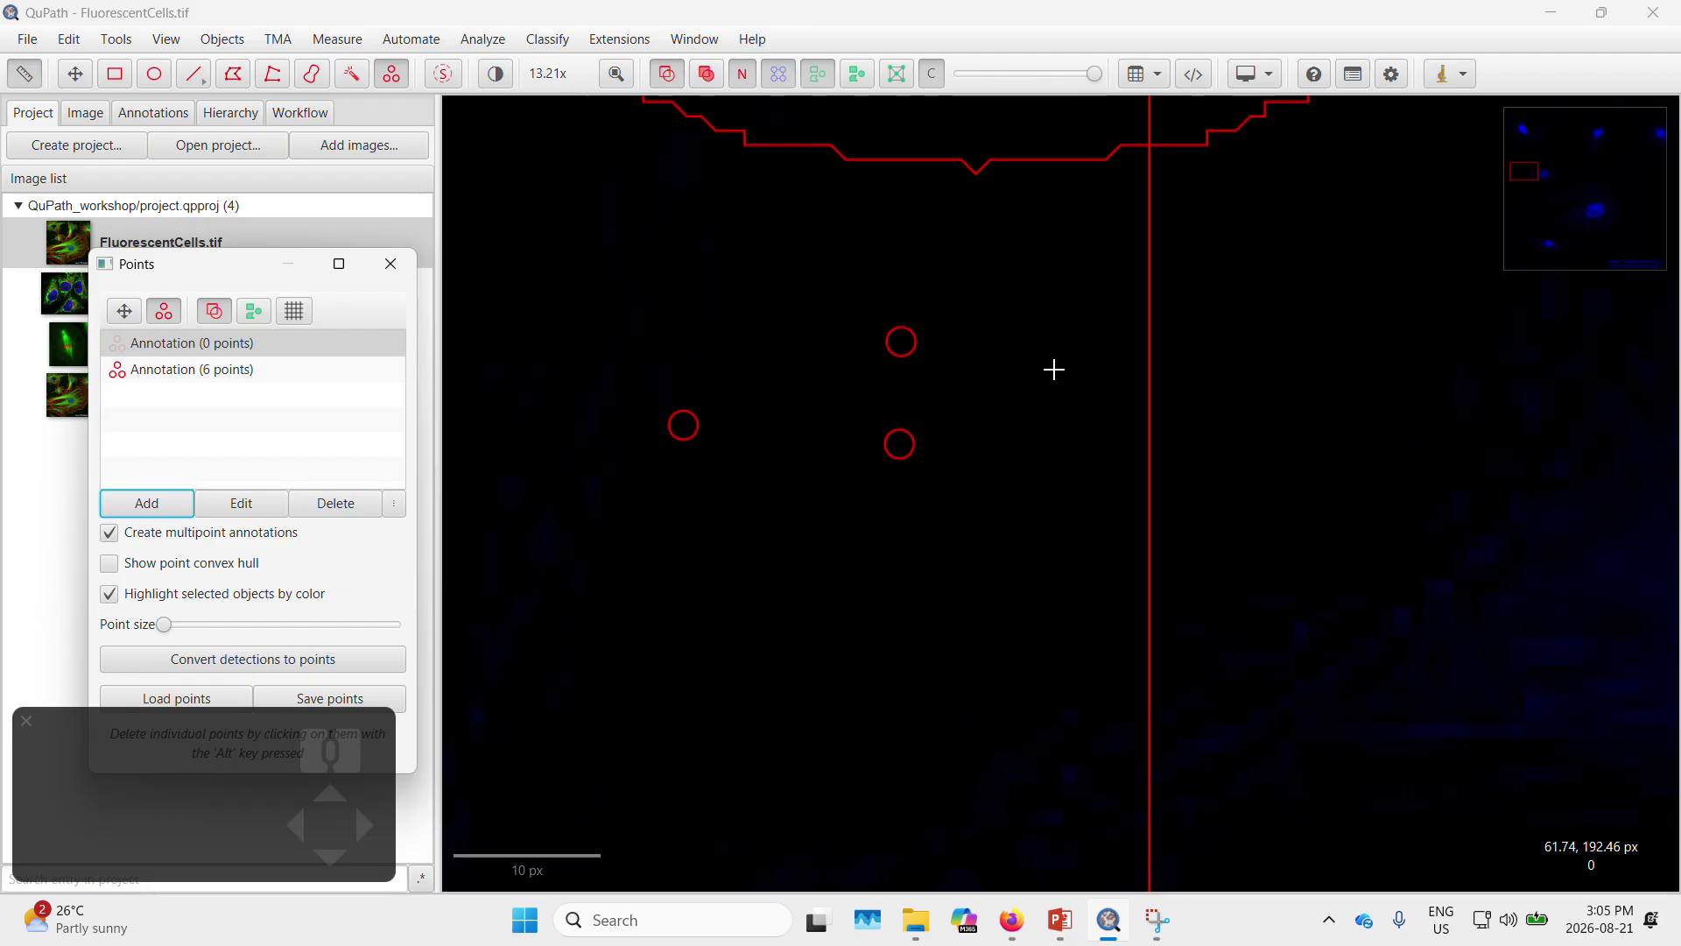
{"action": "left_click", "coordinate": [1066, 369]}
{"action": "left_click", "coordinate": [1041, 271]}
{"action": "left_click", "coordinate": [1095, 241]}
{"action": "left_click", "coordinate": [1110, 332]}
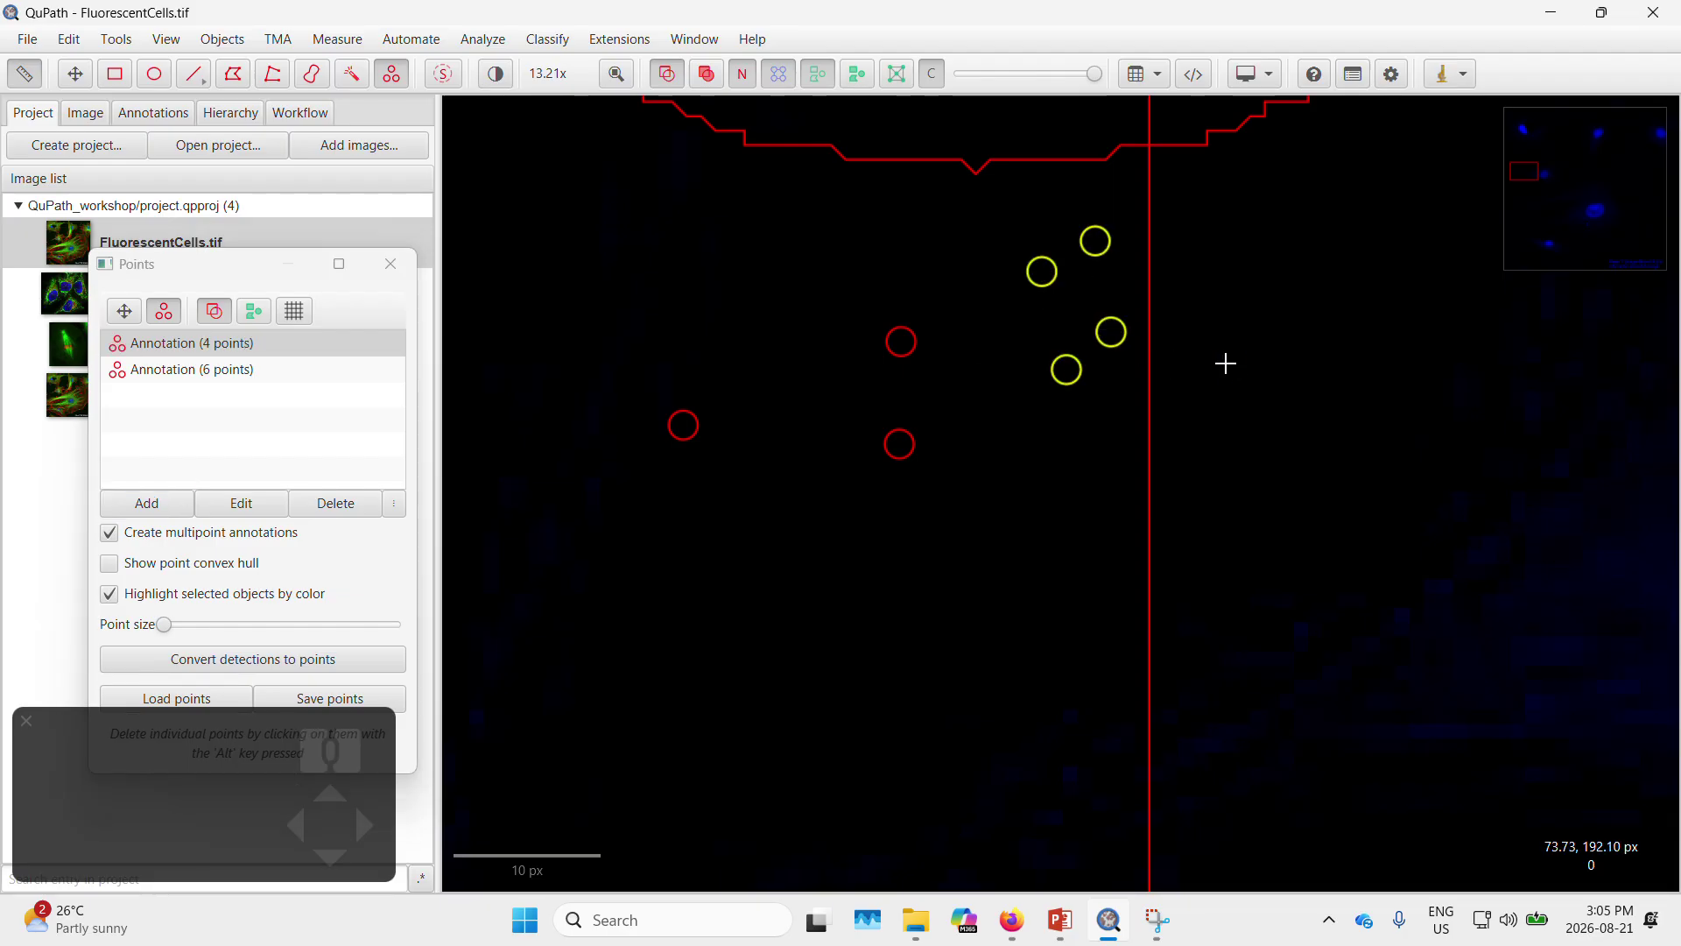
{"action": "left_click", "coordinate": [1226, 364]}
{"action": "left_click", "coordinate": [1196, 277]}
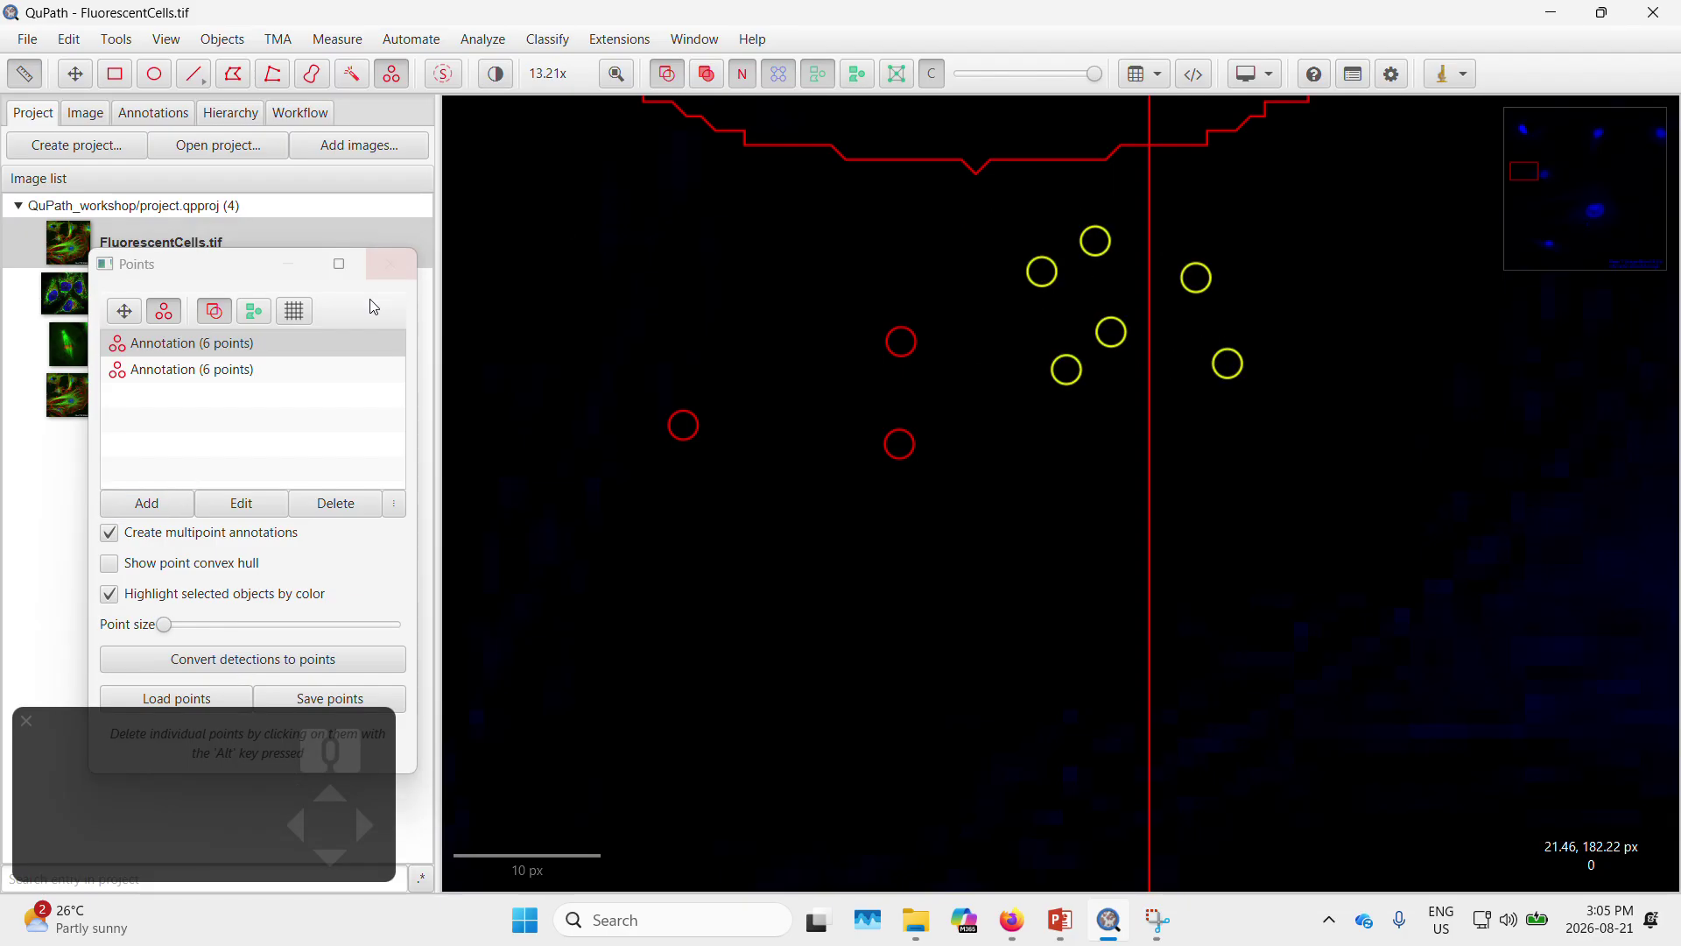
{"action": "left_click", "coordinate": [391, 263]}
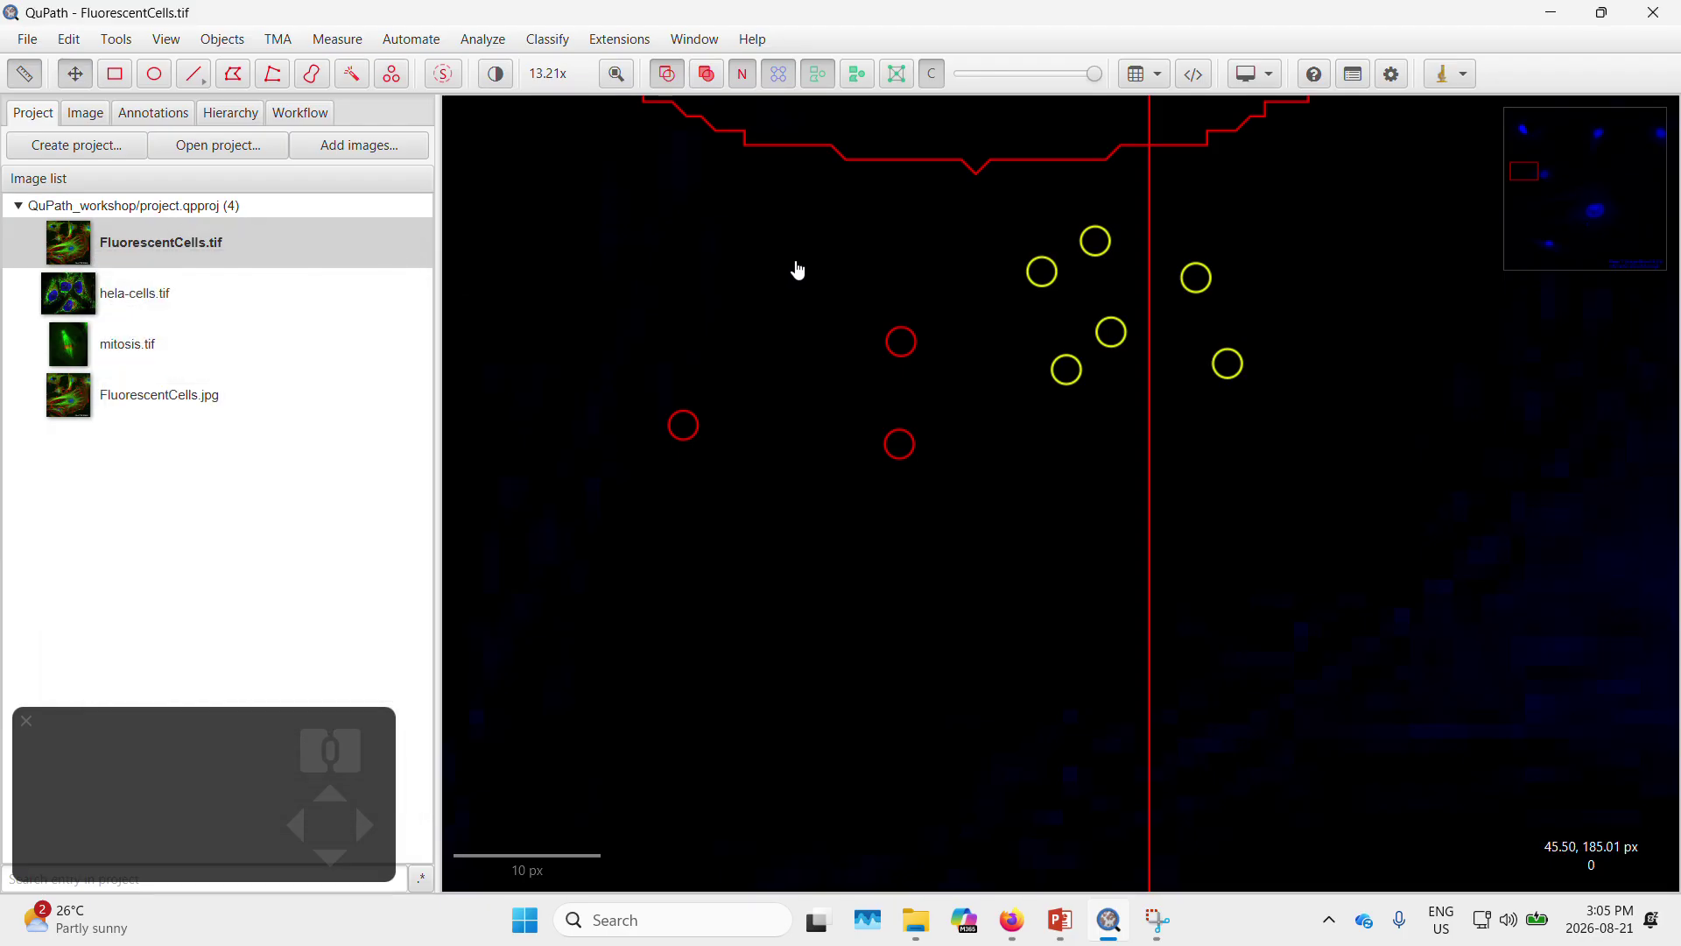
Assign the Immune cells class to the first six-point annotation in the annotation list
{"action": "left_click", "coordinate": [151, 116]}
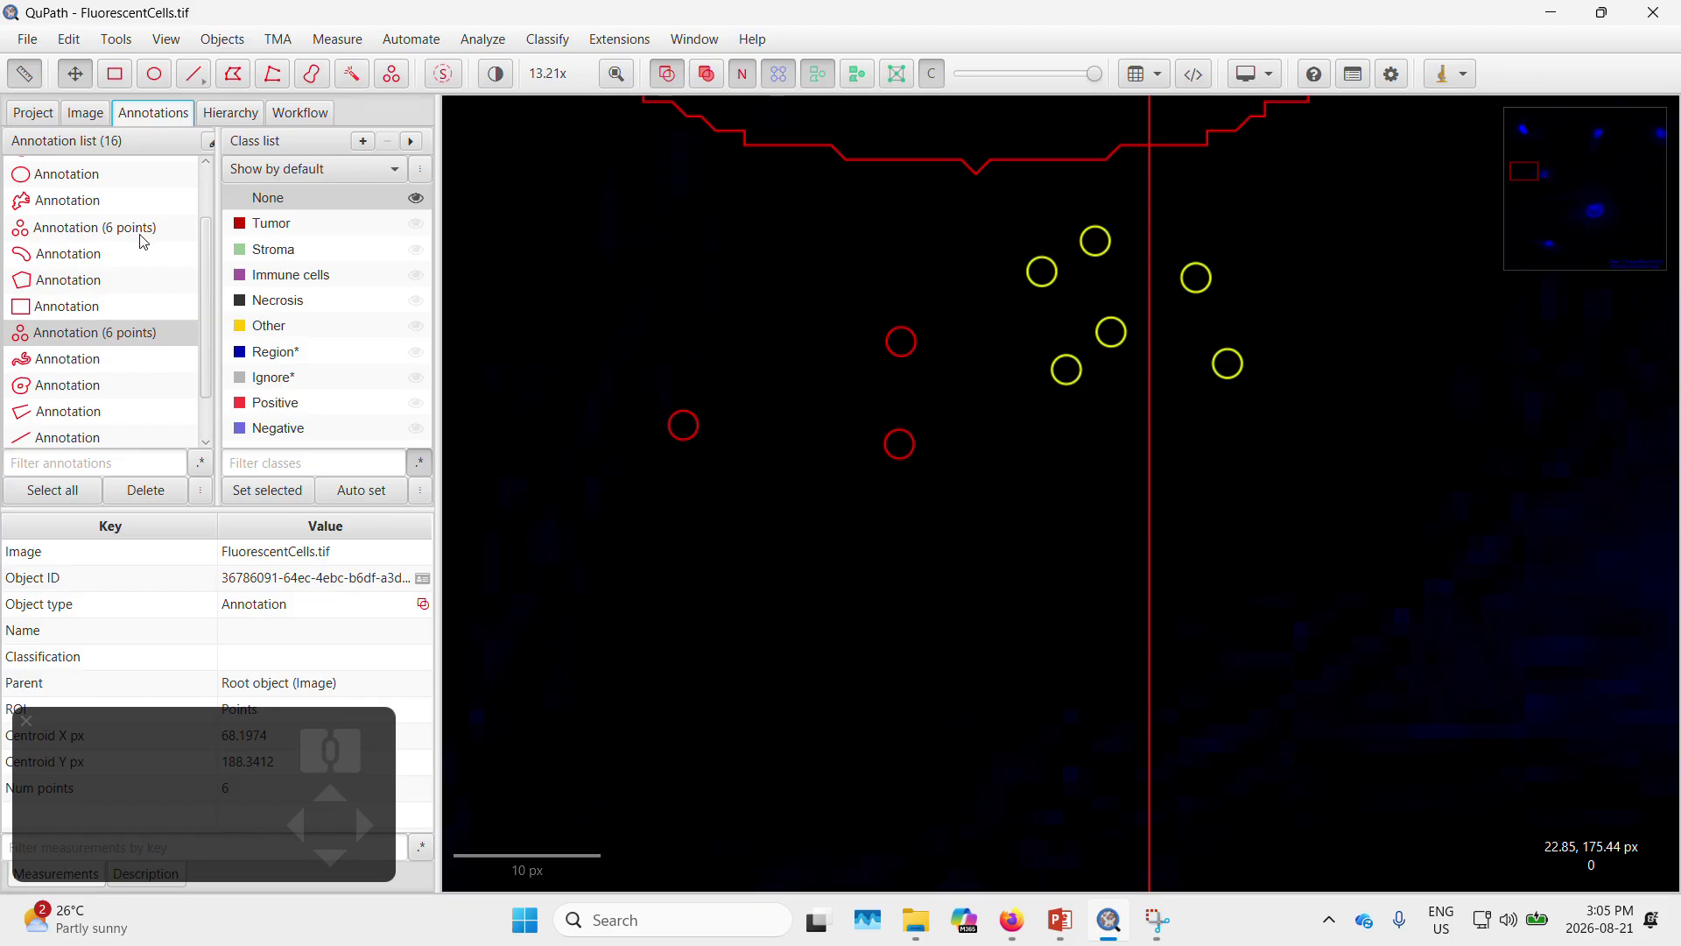
{"action": "scroll", "coordinate": [140, 235], "scroll_direction": "up", "scroll_amount": 1}
{"action": "scroll", "coordinate": [74, 197], "scroll_direction": "down", "scroll_amount": 2}
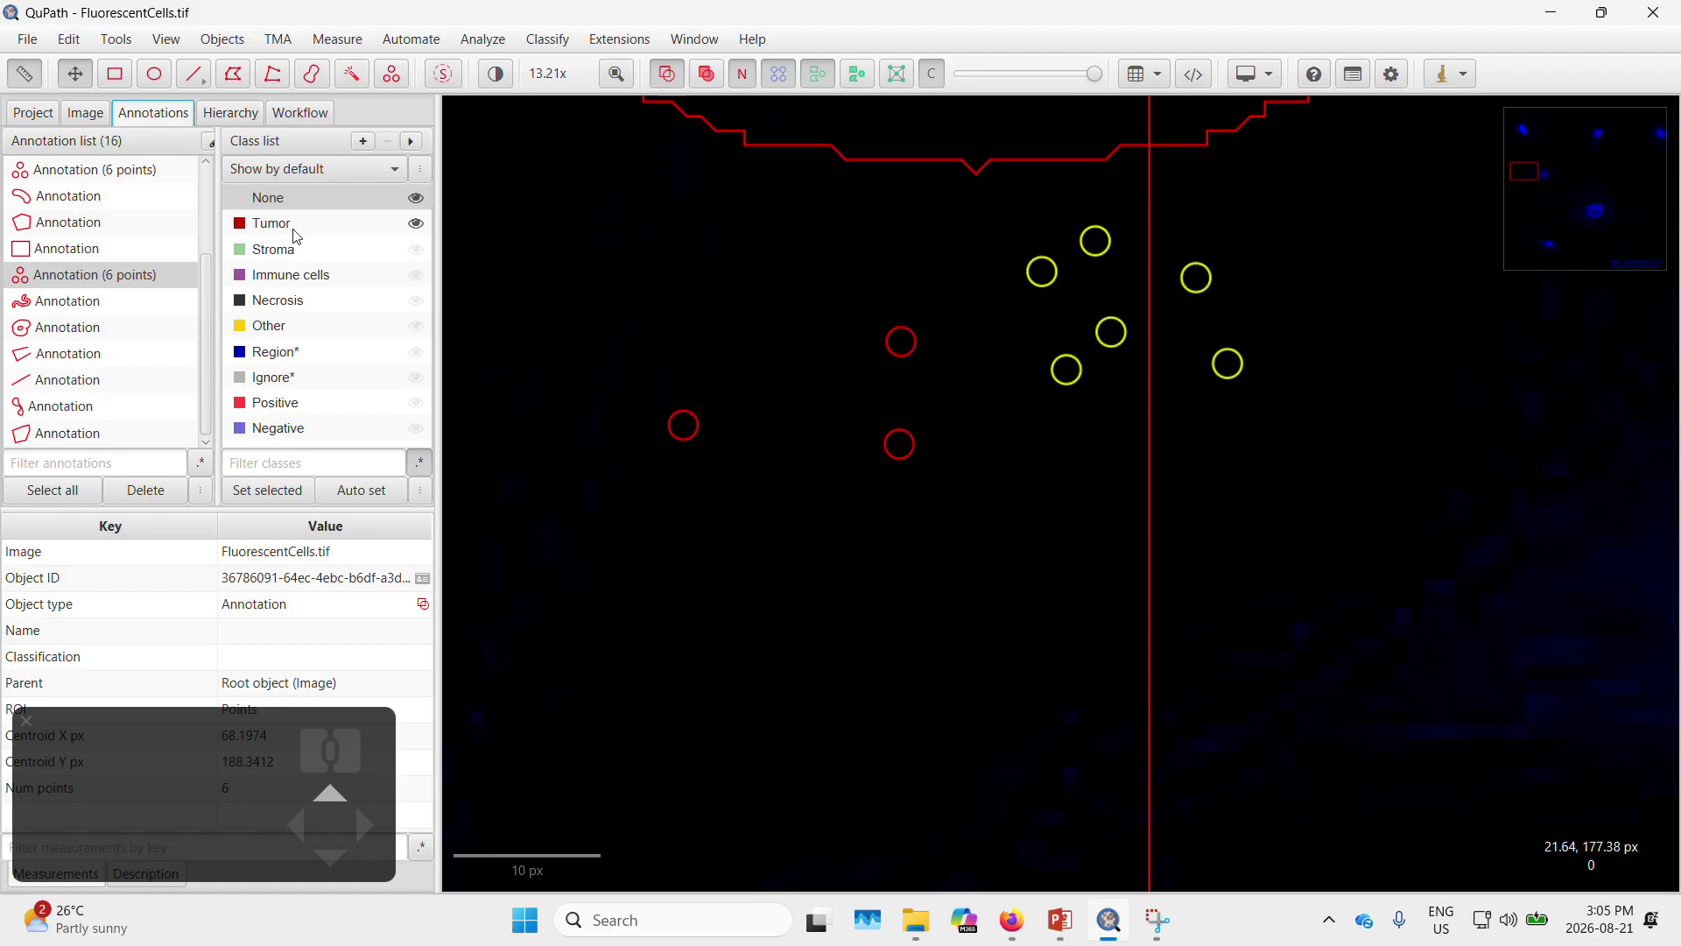
{"action": "left_click", "coordinate": [112, 171]}
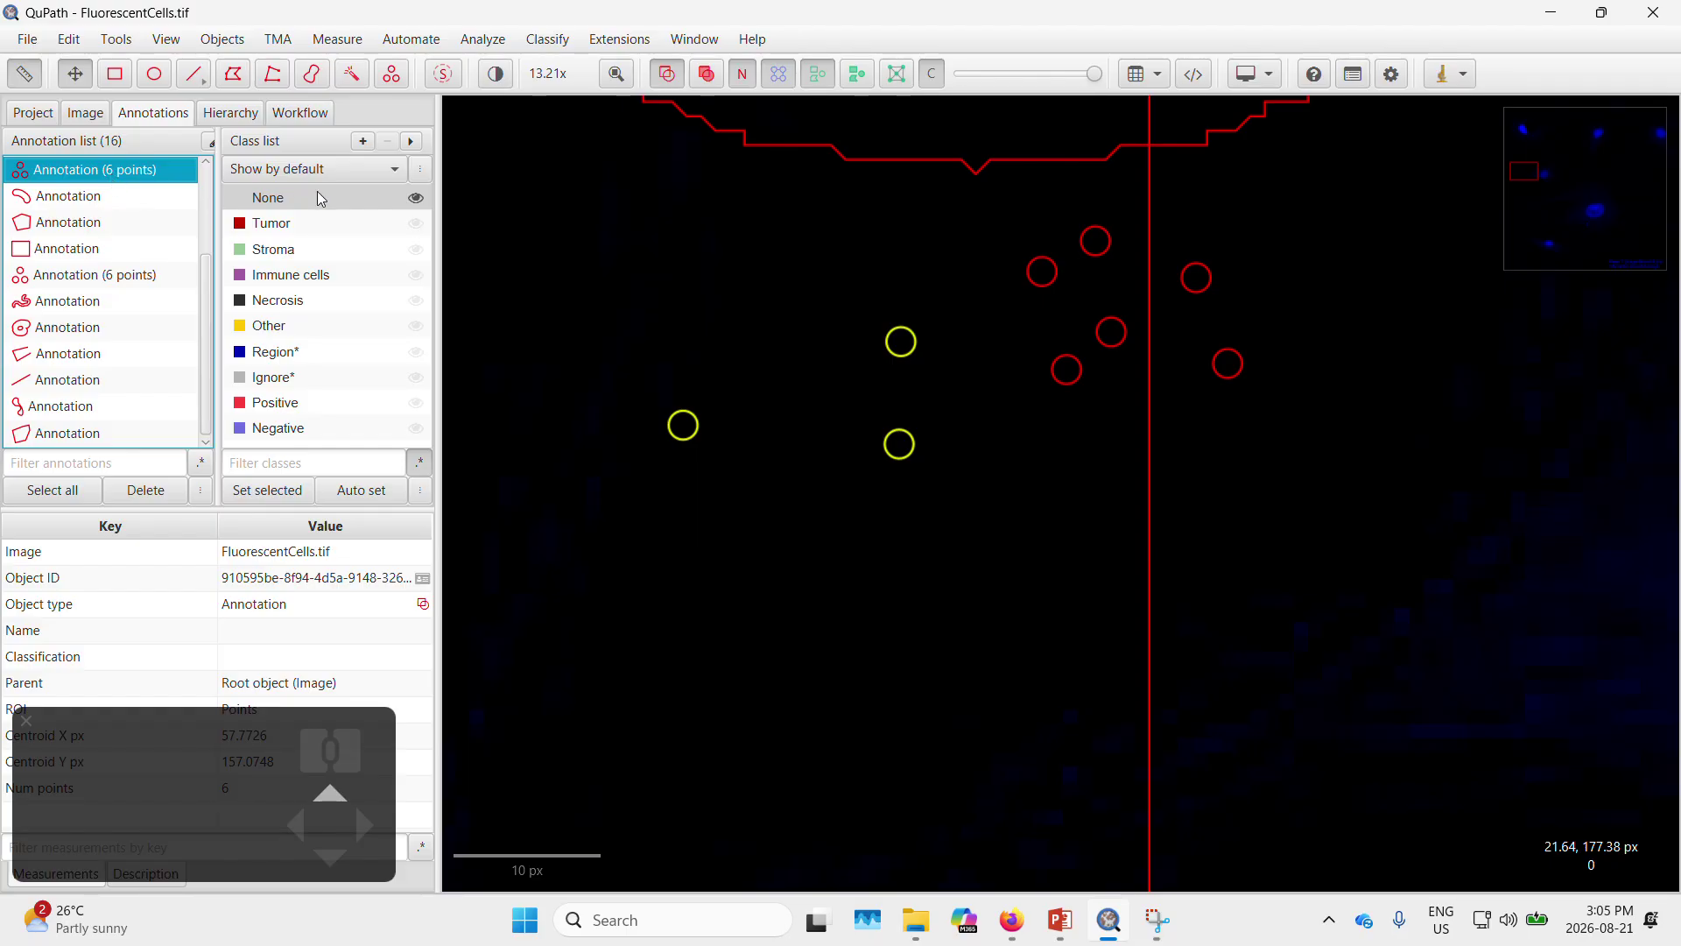
{"action": "left_click", "coordinate": [307, 226]}
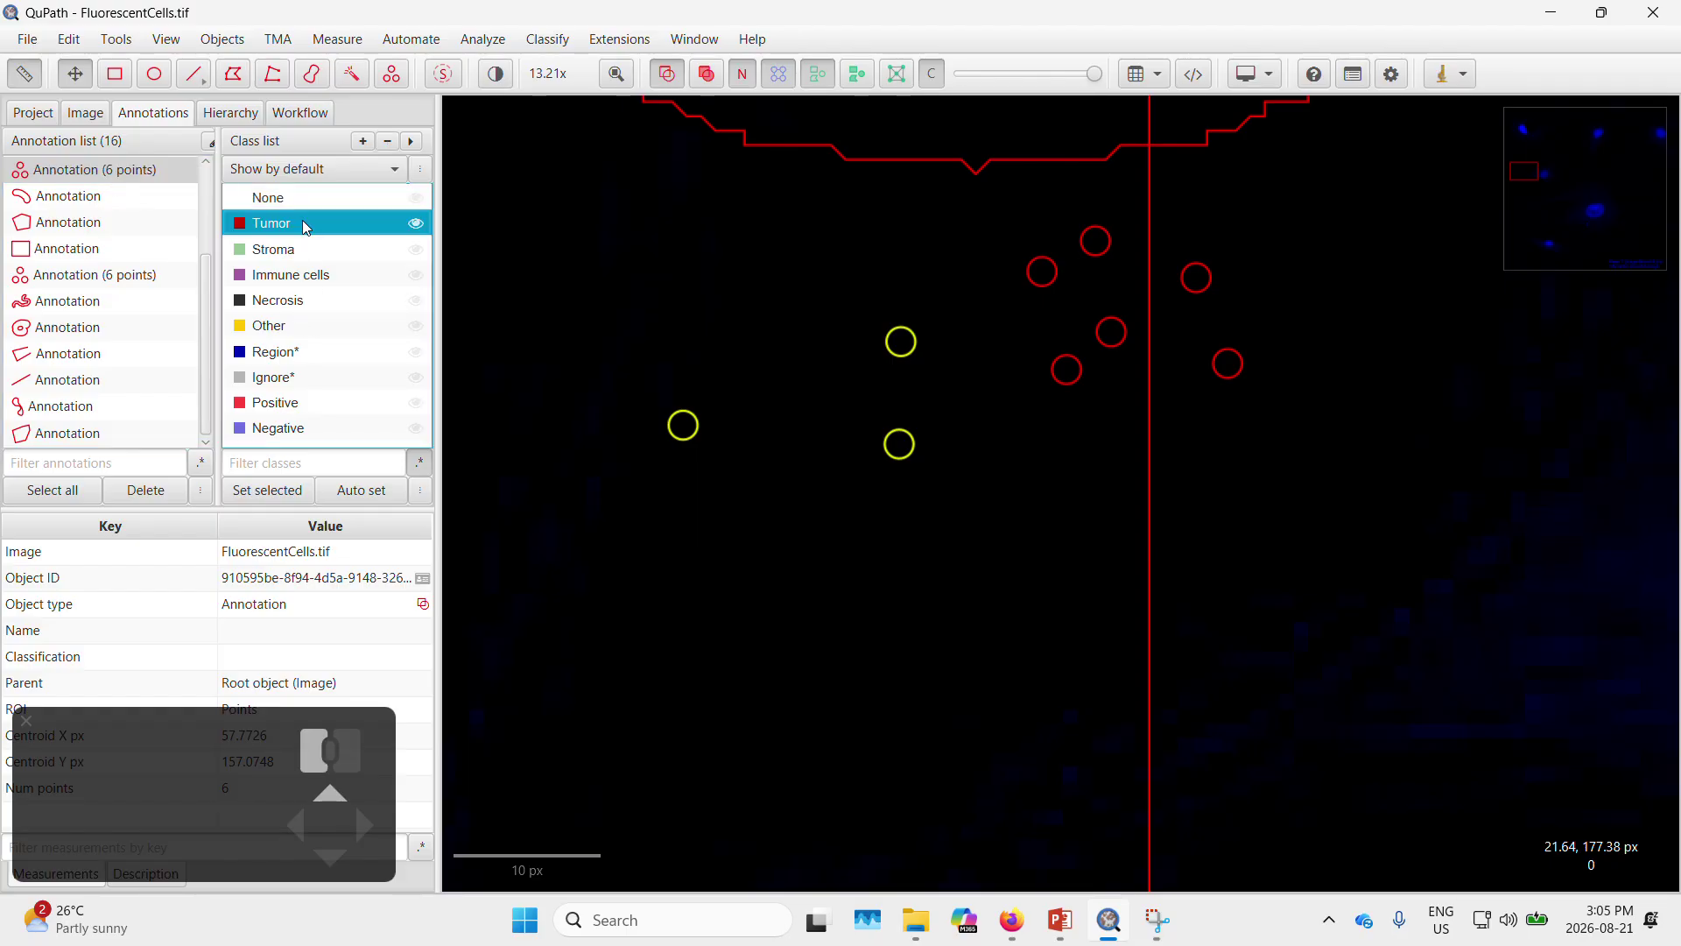
{"action": "left_click", "coordinate": [298, 275]}
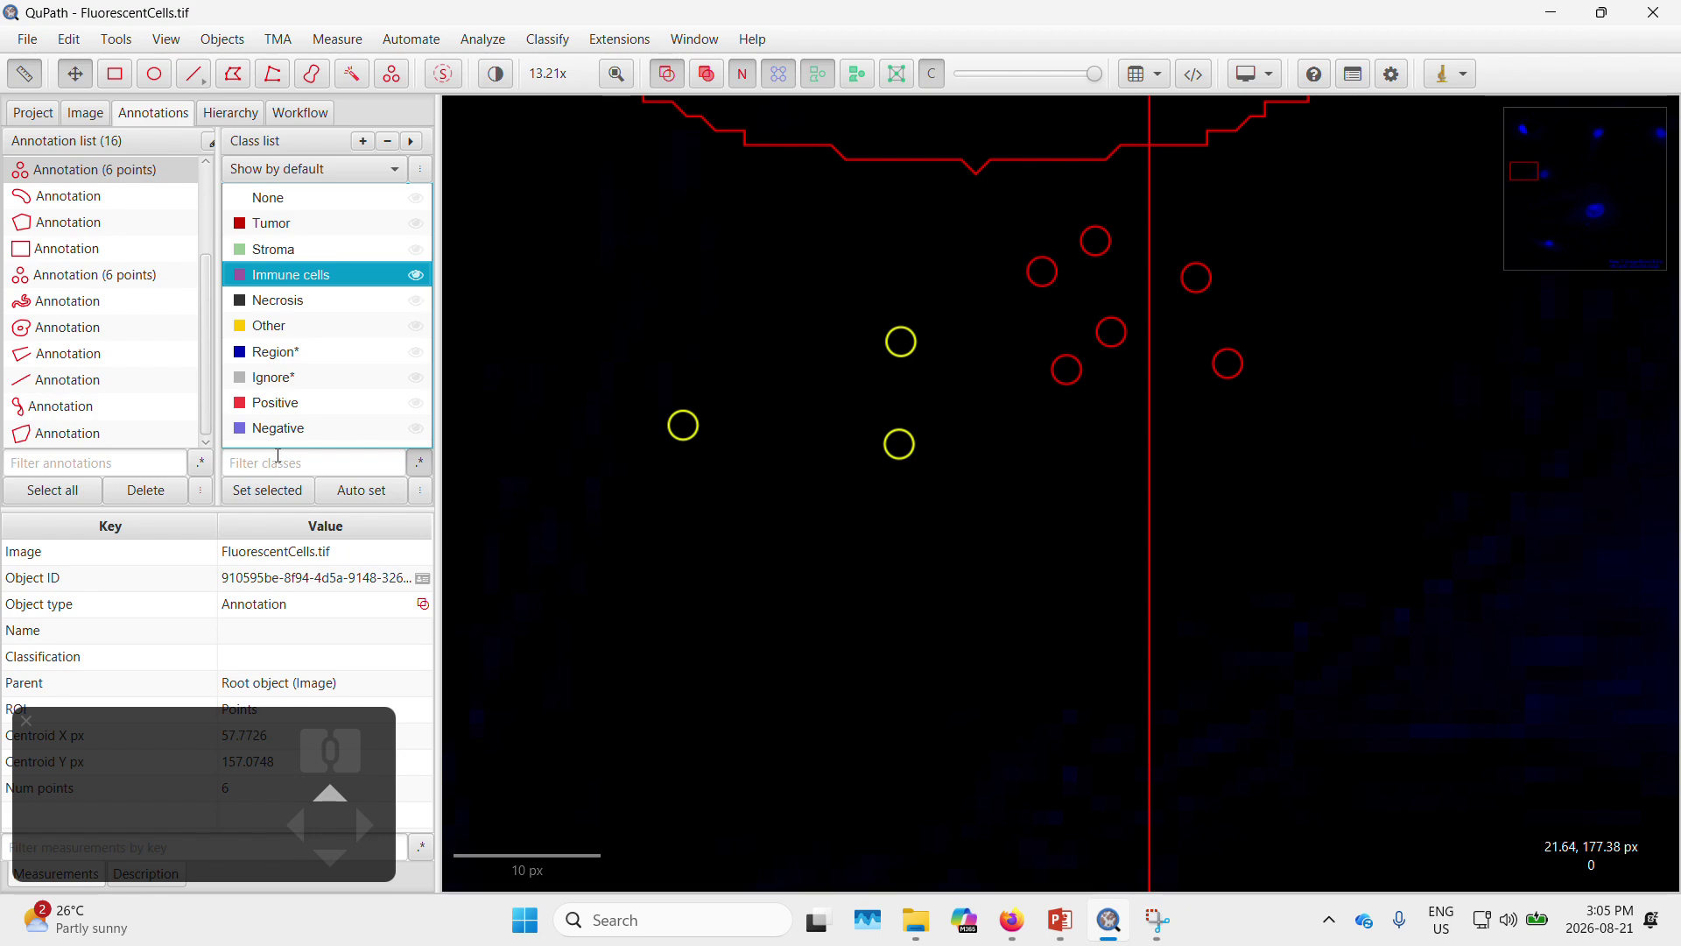
{"action": "left_click", "coordinate": [267, 490]}
Assign the Necrosis class to the second six-point annotation by the rectangle's left edge, and clear the selection
{"action": "left_click", "coordinate": [1047, 273]}
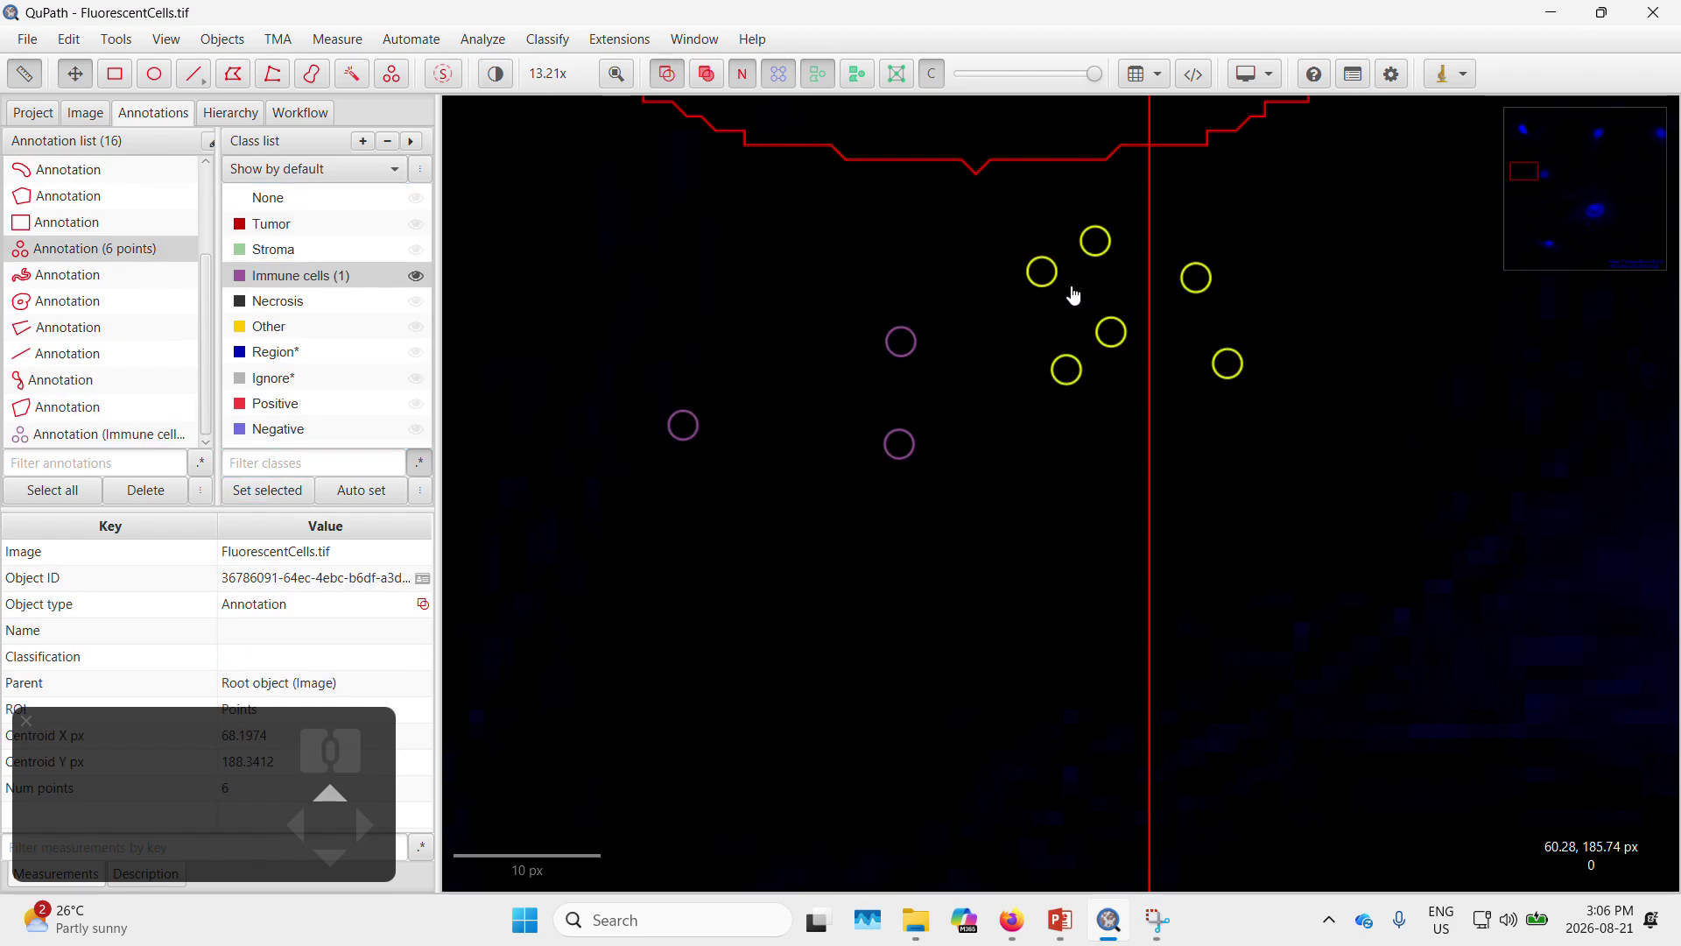
{"action": "left_click", "coordinate": [299, 305]}
{"action": "left_click", "coordinate": [286, 489]}
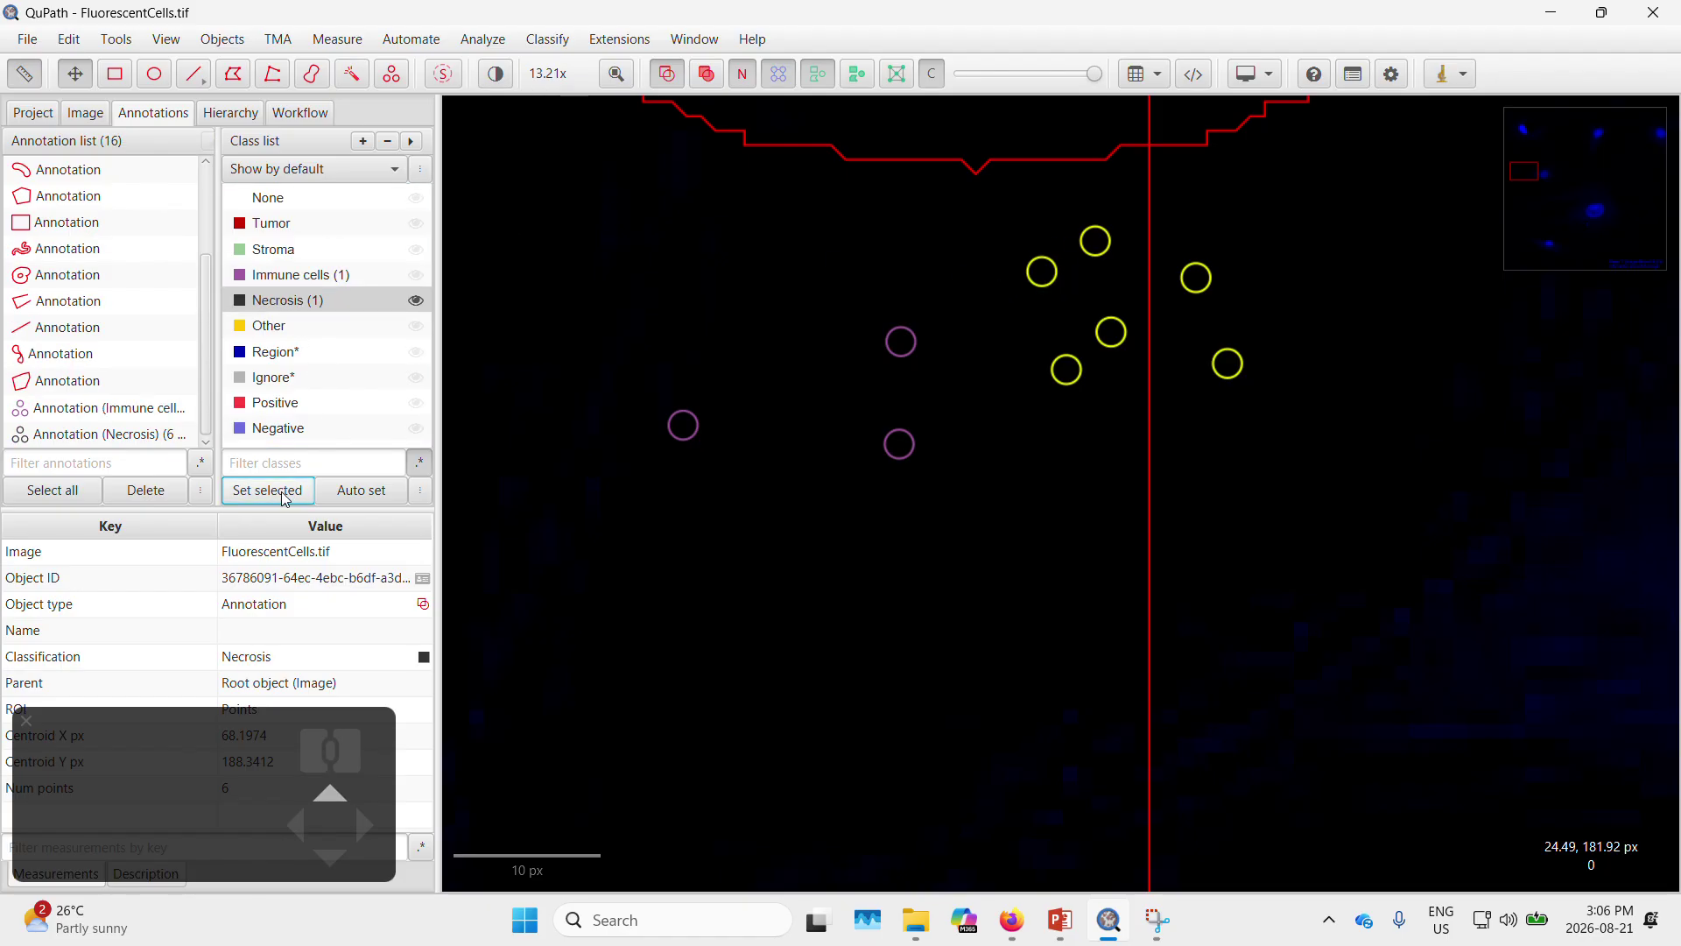
{"action": "left_click", "coordinate": [1043, 436]}
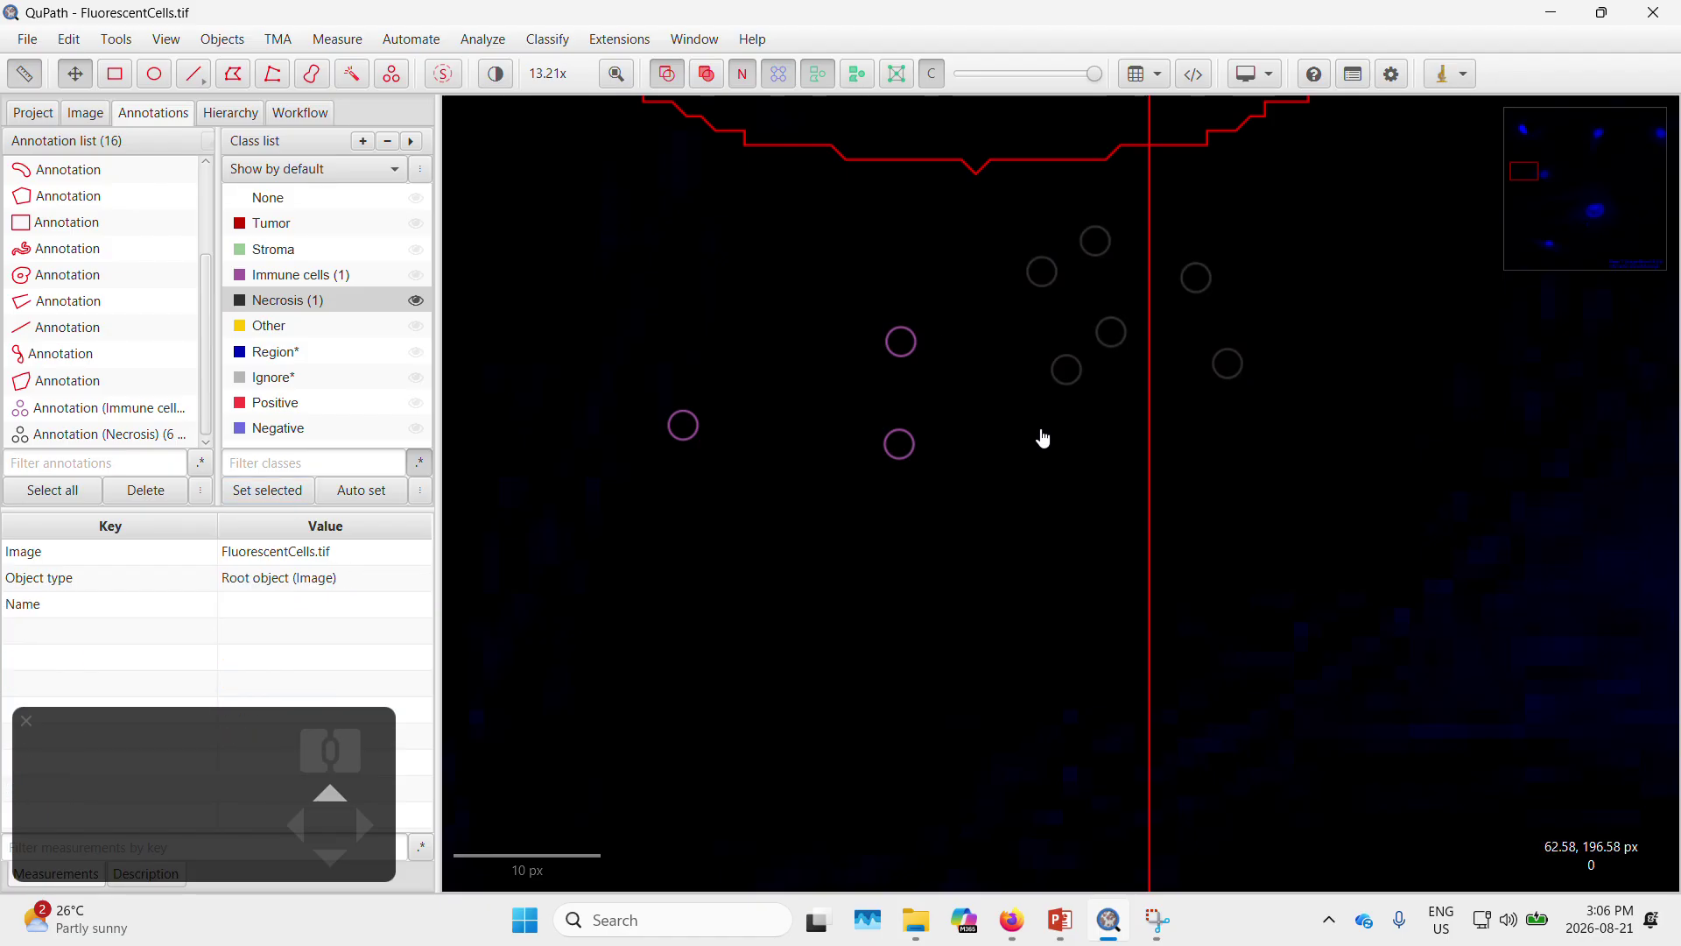
Assign the Tumor class to the rectangle annotation
{"action": "scroll", "coordinate": [1042, 375], "scroll_direction": "down", "scroll_amount": 5}
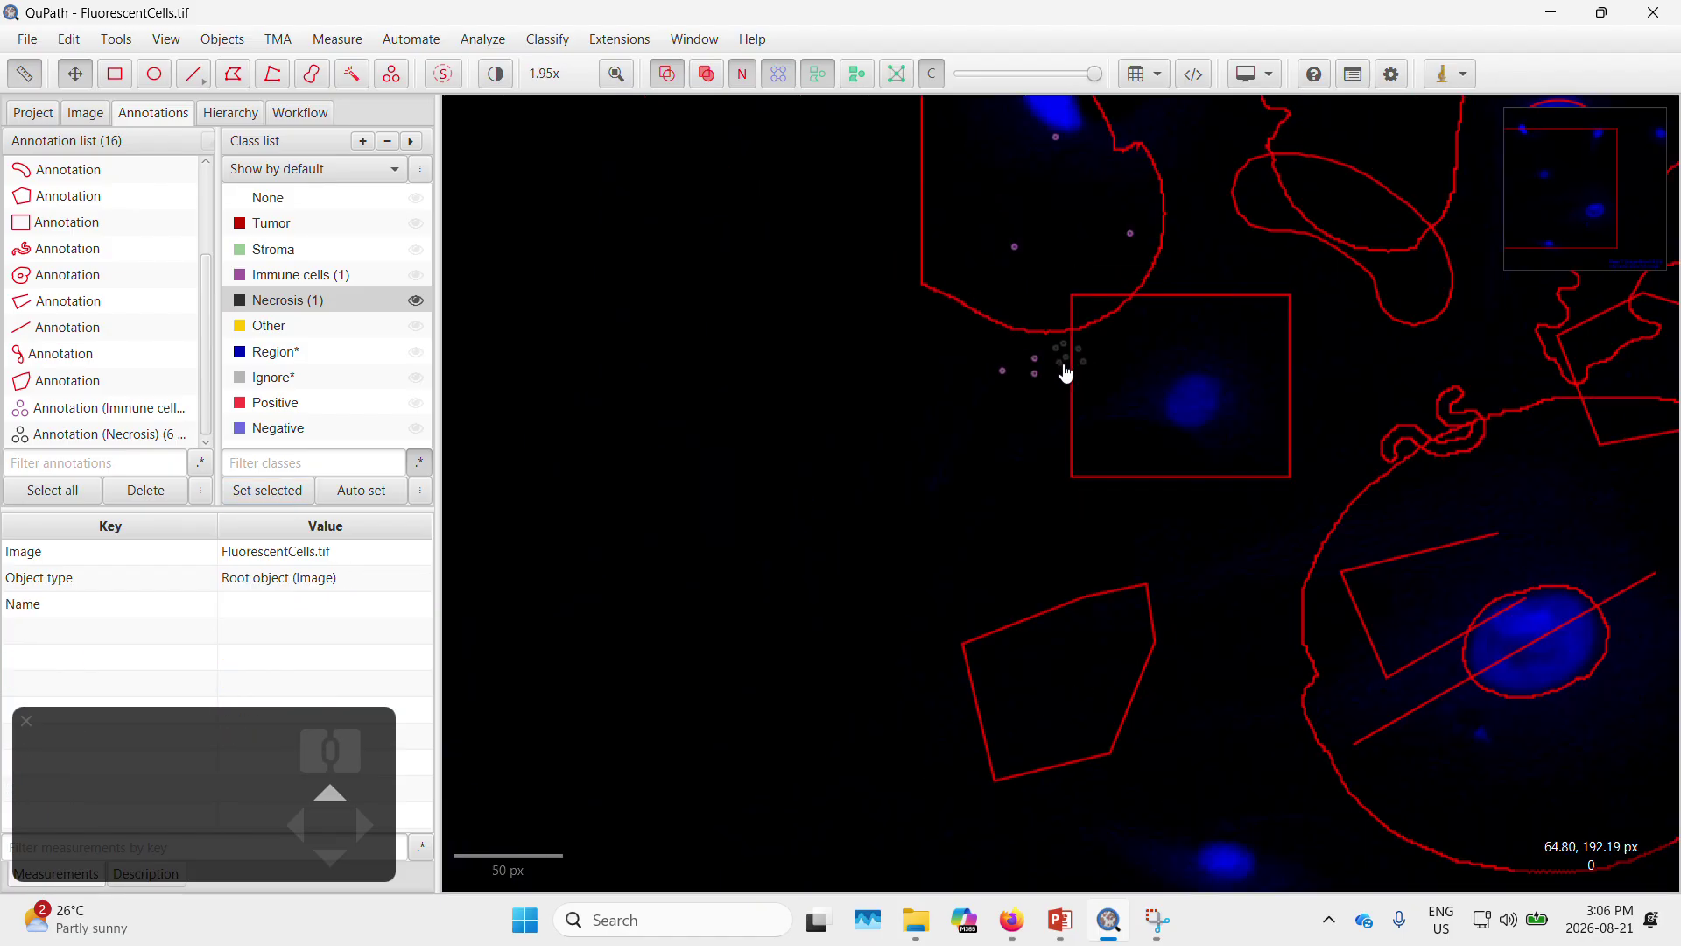
{"action": "left_click", "coordinate": [1152, 364]}
{"action": "left_click", "coordinate": [272, 223]}
{"action": "left_click", "coordinate": [267, 489]}
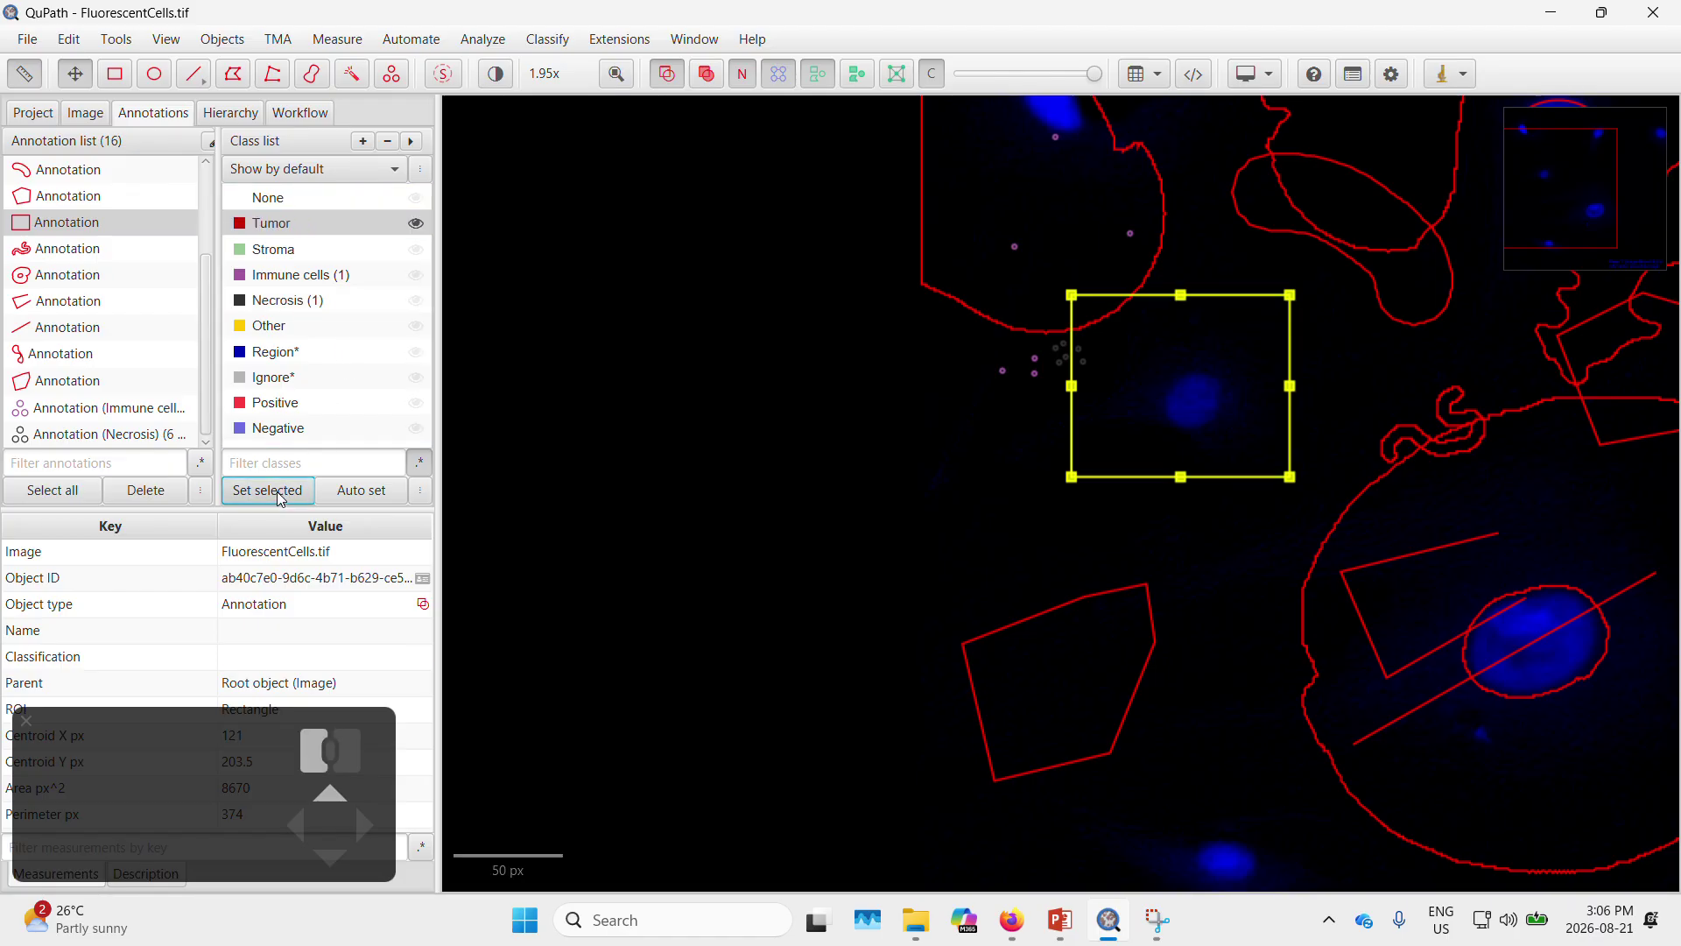
Assign the Stroma class to the polygon annotation below the rectangle
{"action": "left_click", "coordinate": [1117, 682]}
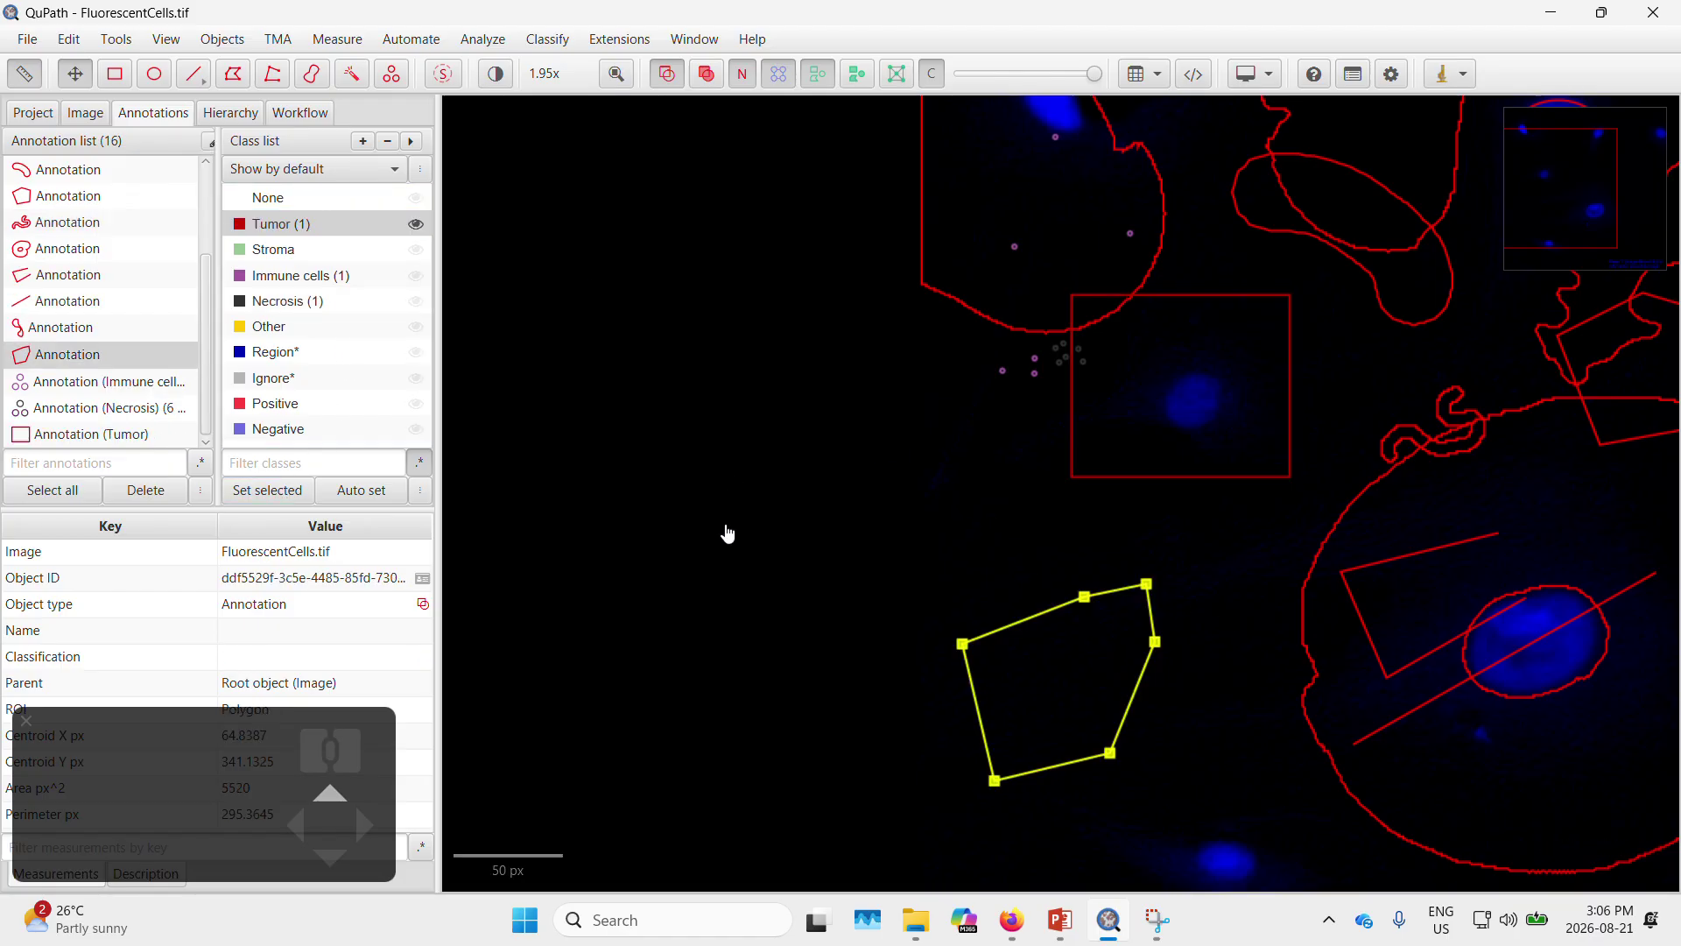
{"action": "left_click", "coordinate": [272, 249]}
{"action": "left_click", "coordinate": [267, 490]}
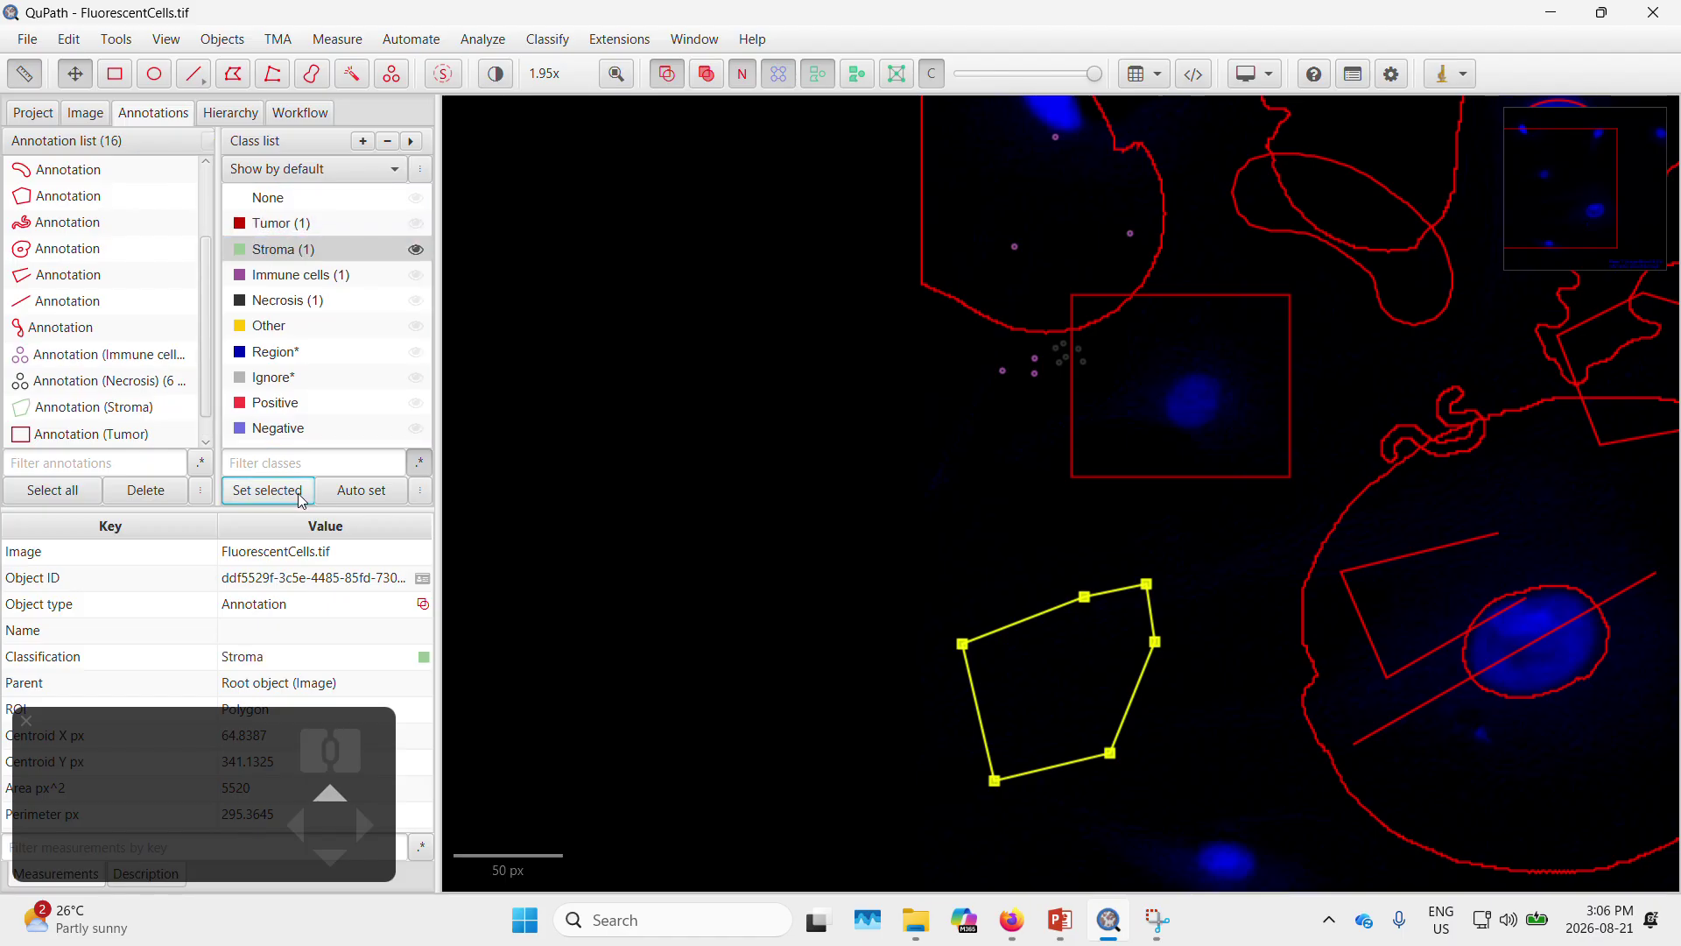
Assign the Positive class to the Wand annotation surrounding the large cell's nucleus
{"action": "left_click", "coordinate": [55, 255]}
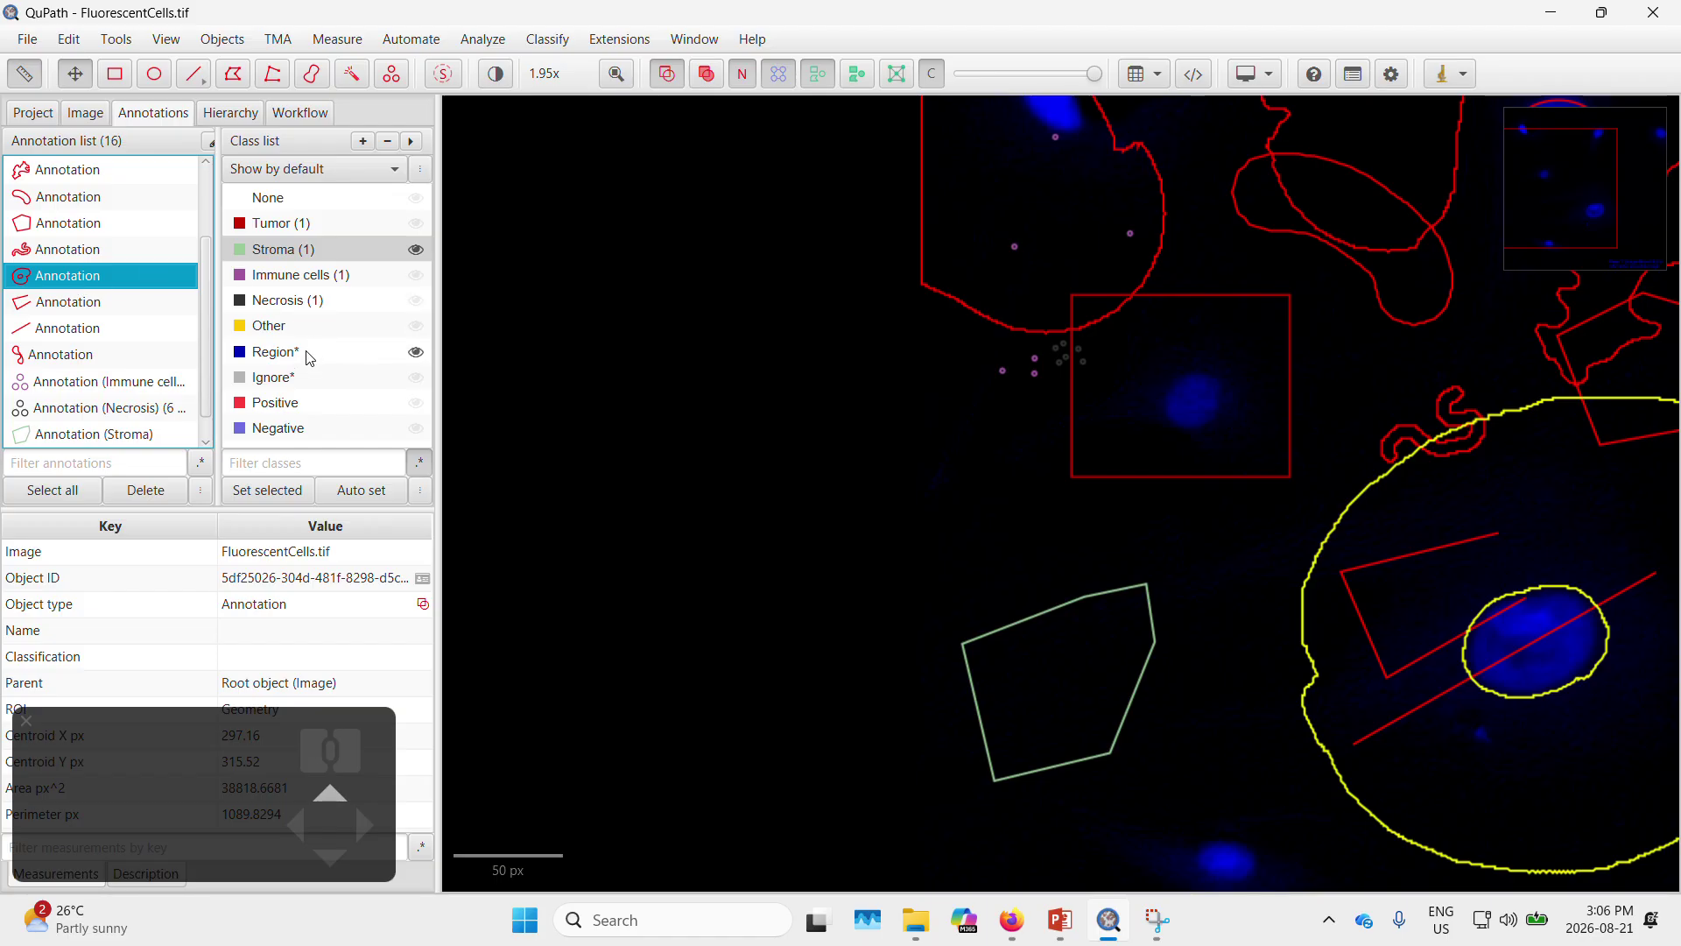
{"action": "left_click", "coordinate": [307, 401]}
{"action": "left_click", "coordinate": [268, 492]}
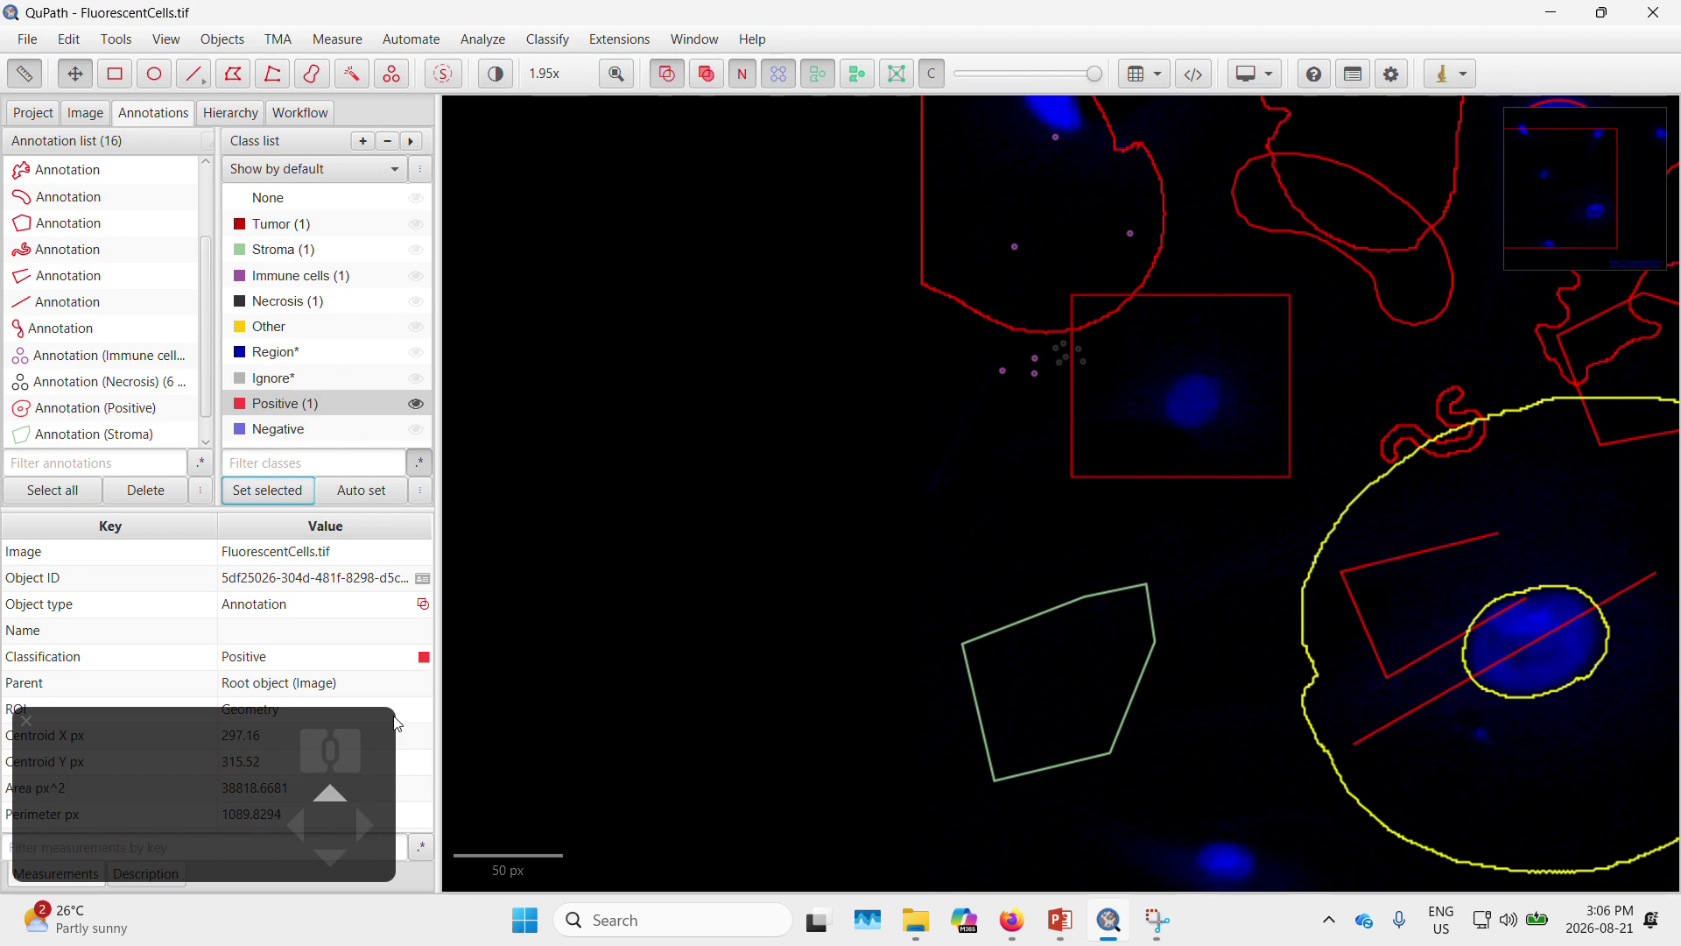
Clear the selection of the Positive annotation surrounding the large cell's nucleus
{"action": "mouse_move", "coordinate": [1306, 499]}
{"action": "left_mouse_down"}
{"action": "mouse_move", "coordinate": [785, 534]}
{"action": "mouse_move", "coordinate": [878, 521]}
{"action": "left_mouse_up"}
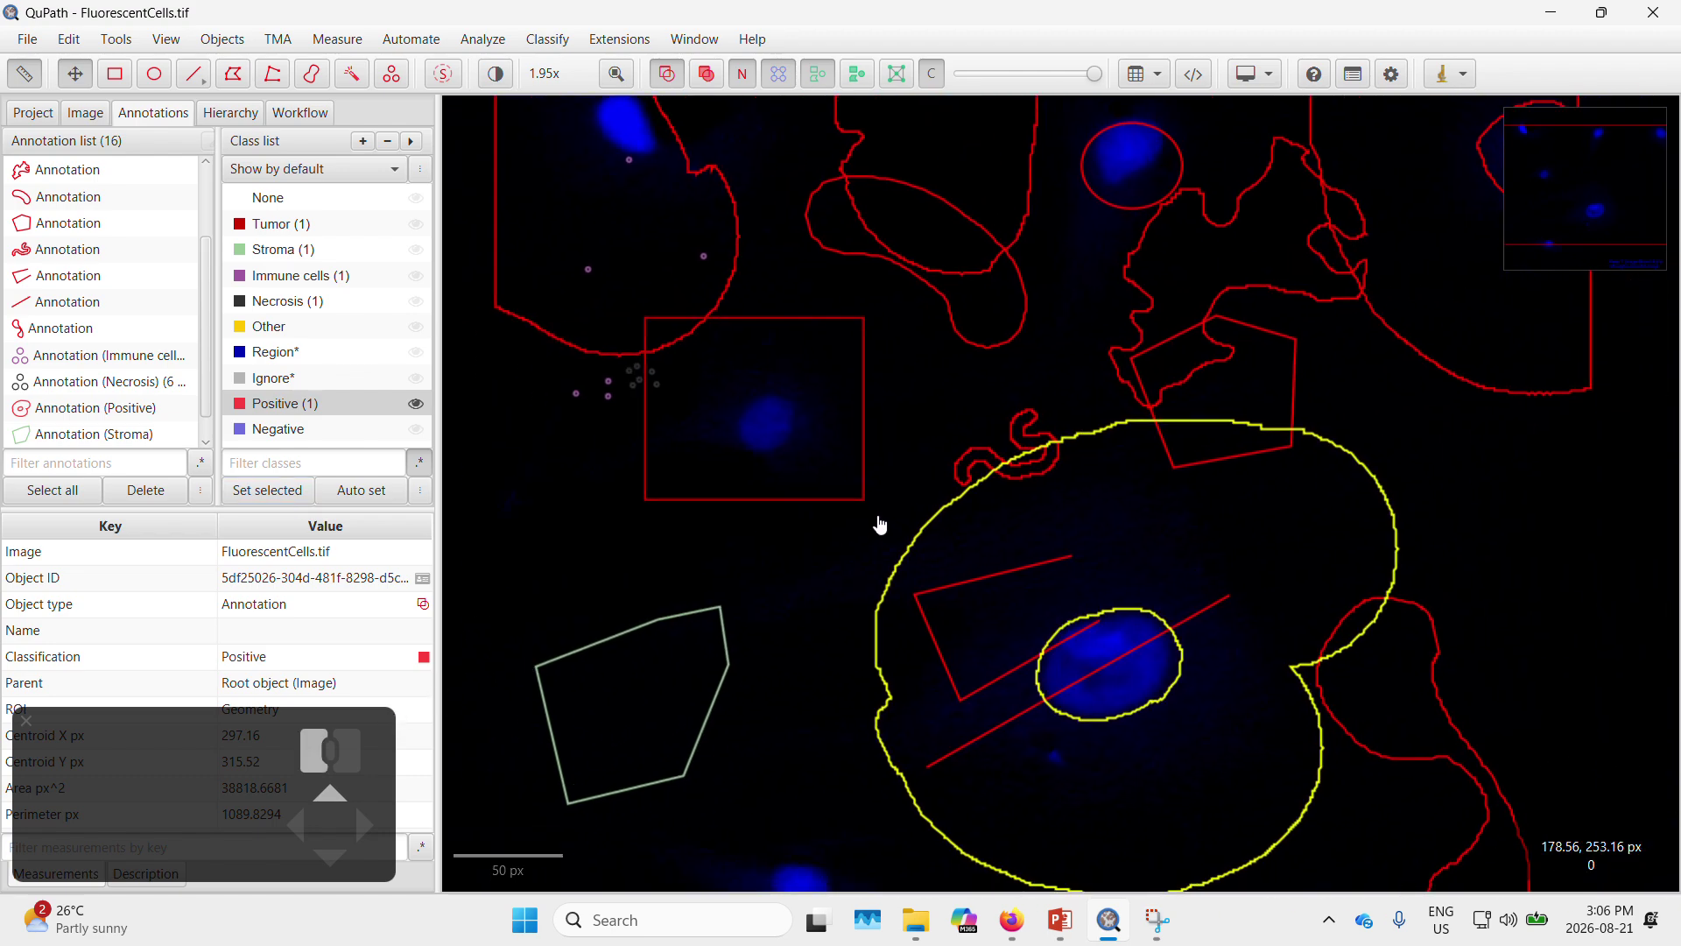
{"action": "left_click", "coordinate": [923, 420]}
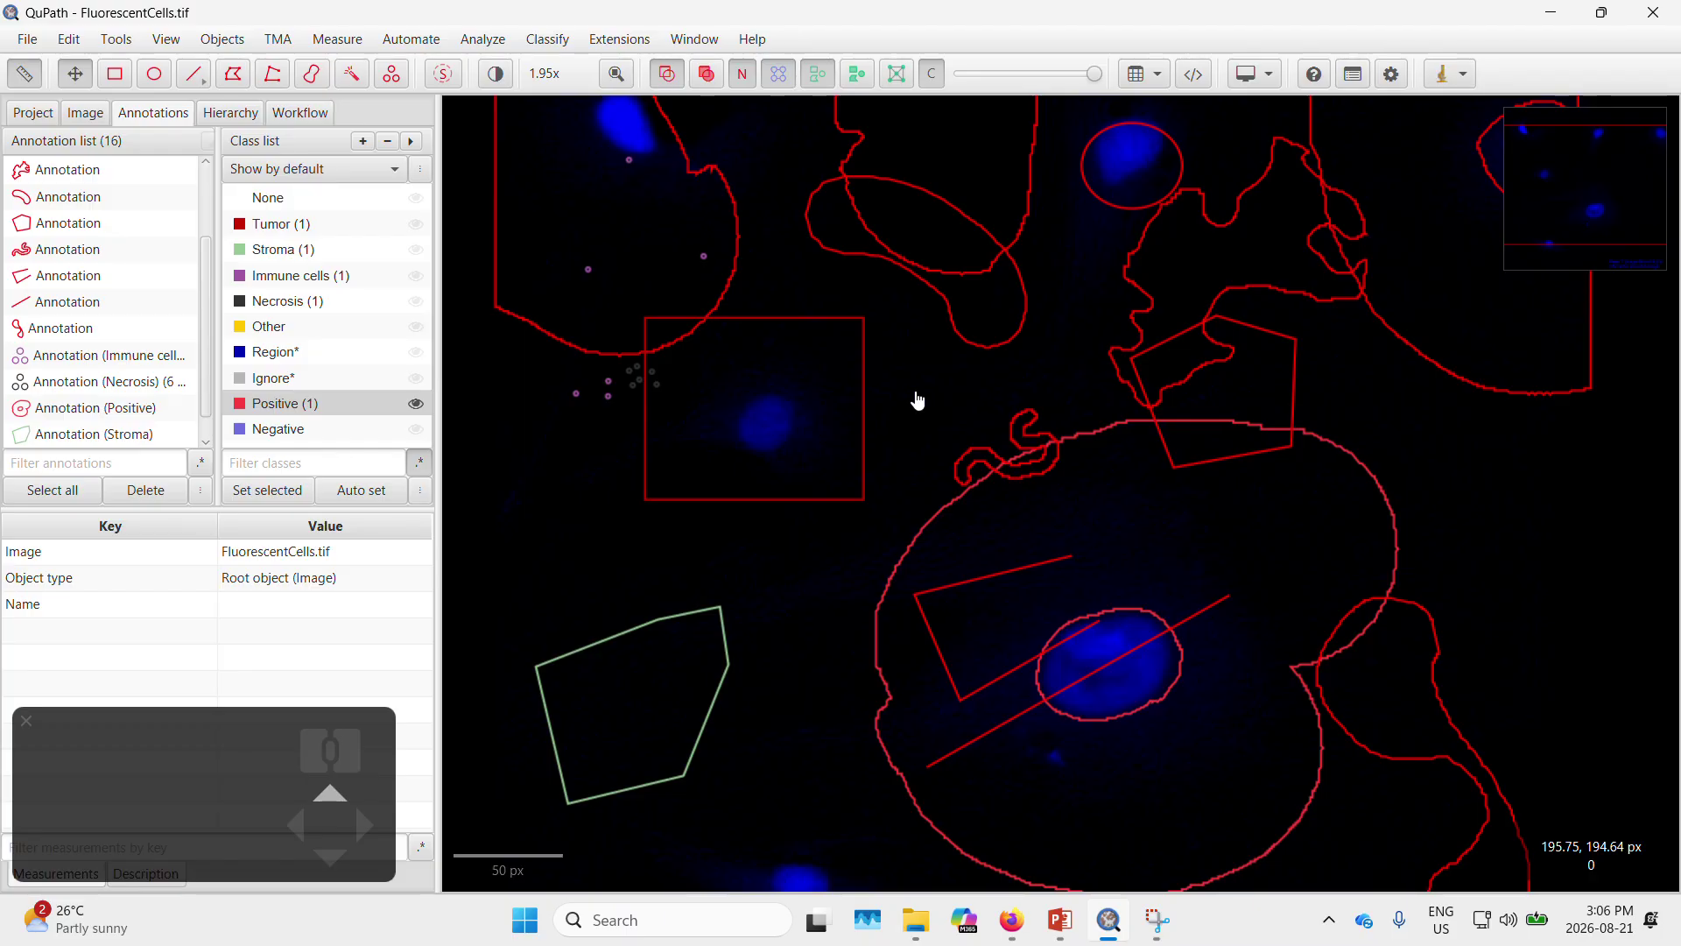
{"action": "key", "text": "period"}
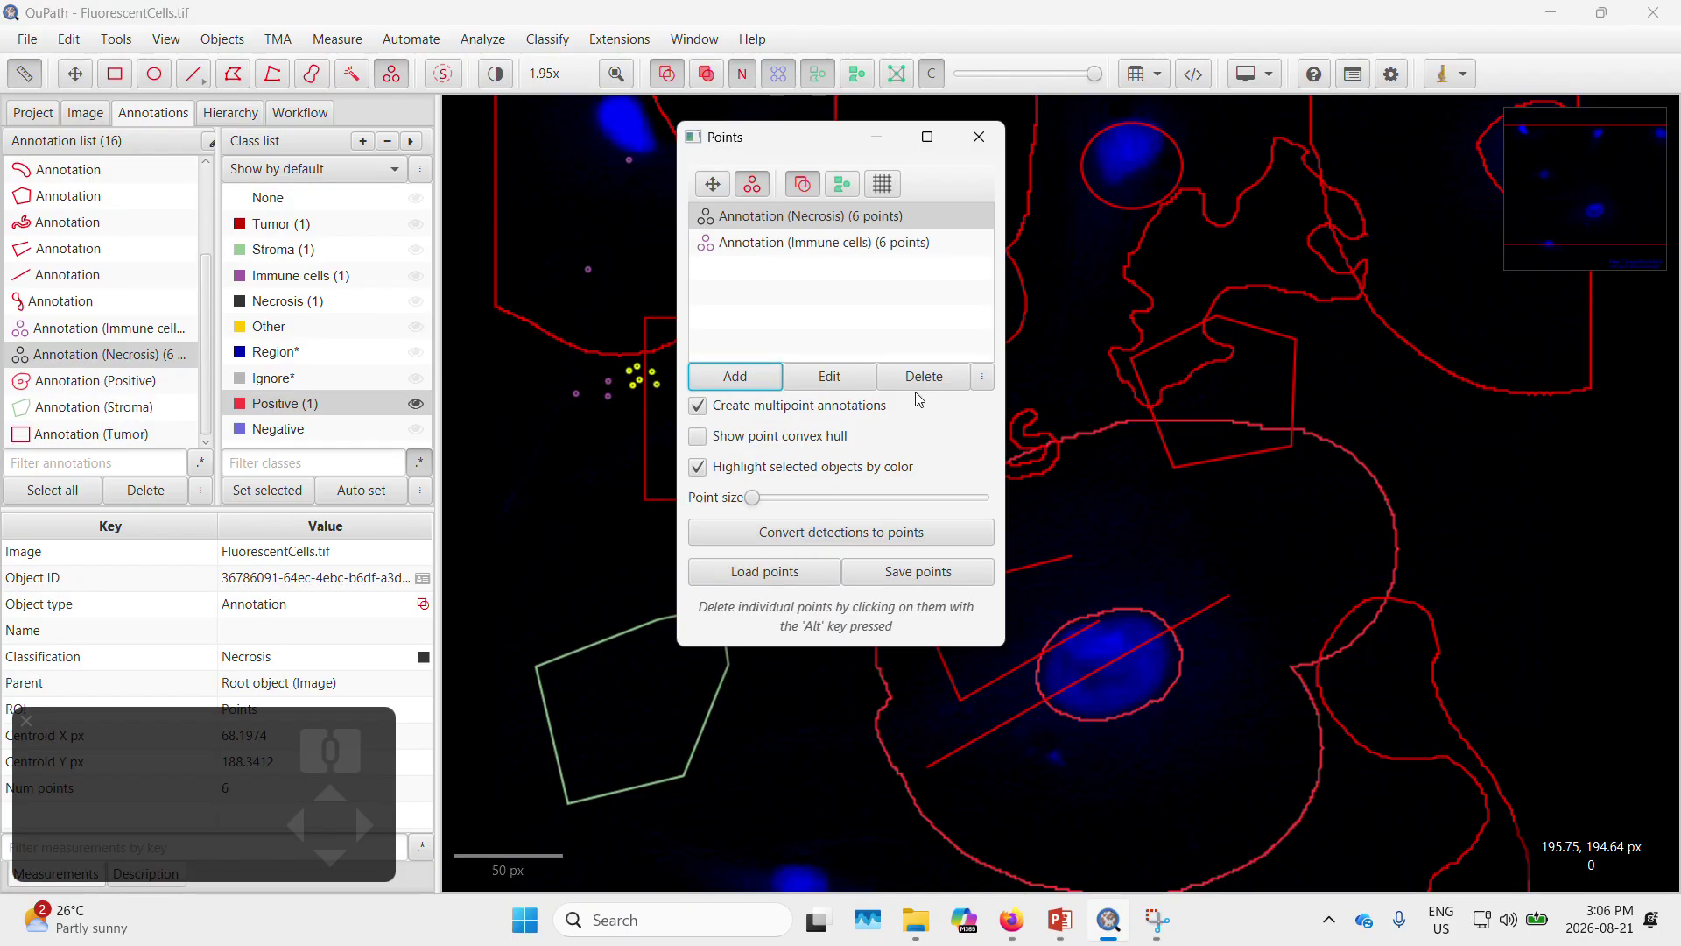
{"action": "left_click_drag", "start_coordinate": [816, 140], "coordinate": [357, 223]}
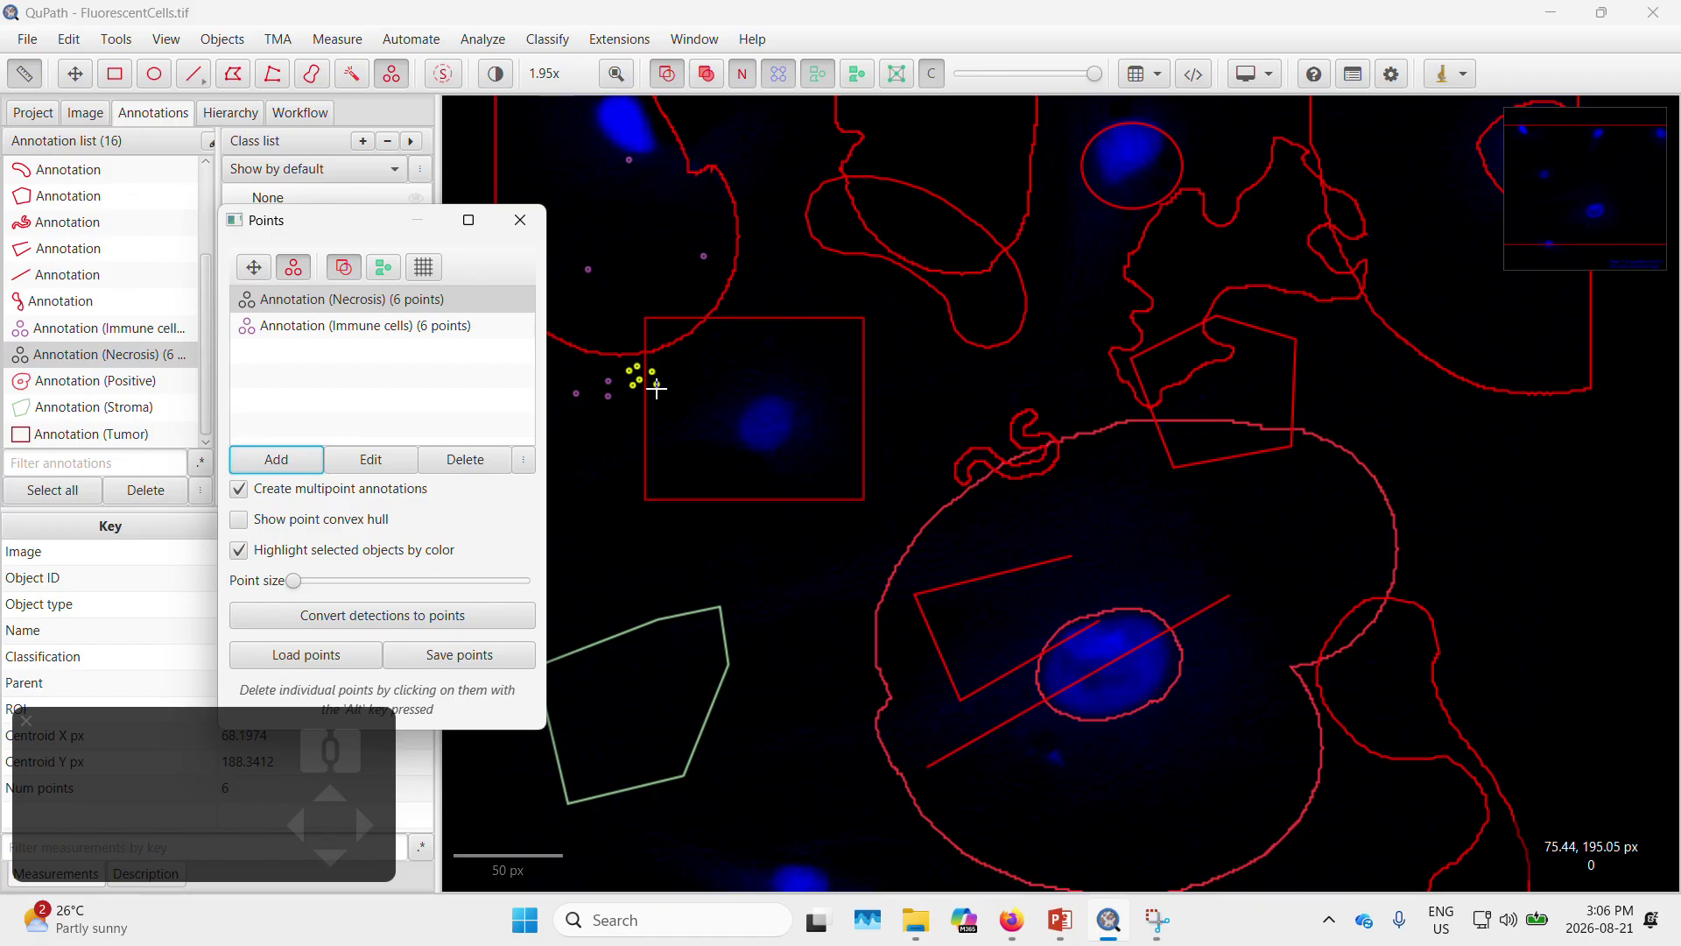
{"action": "left_click_drag", "start_coordinate": [329, 220], "coordinate": [304, 222]}
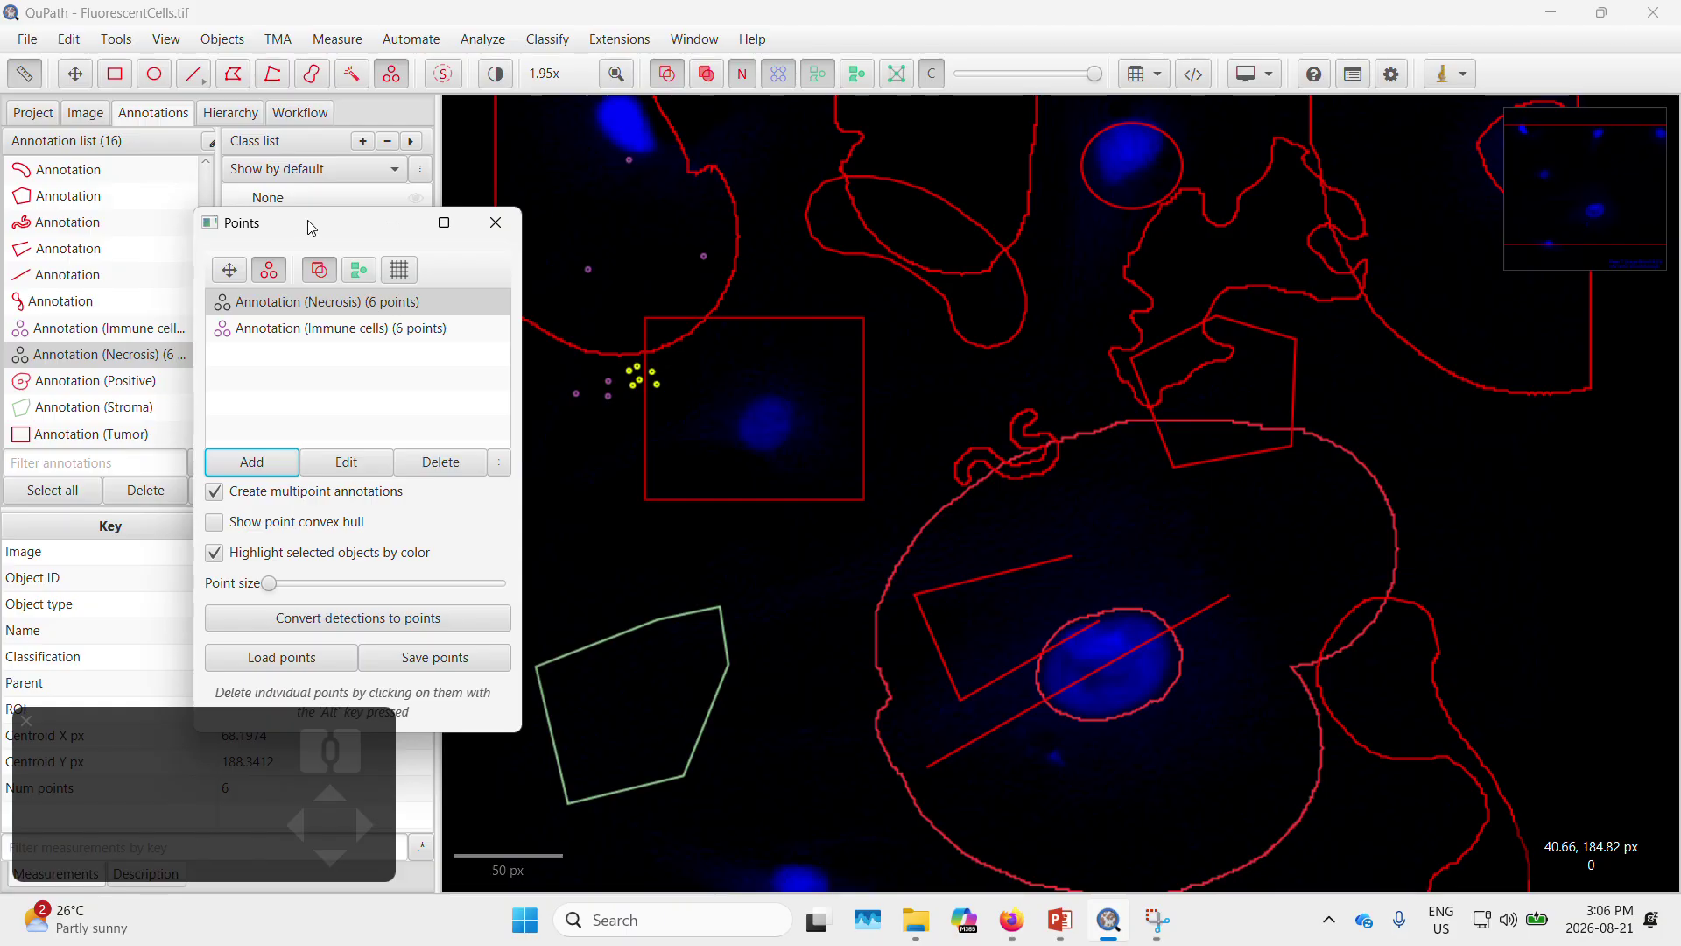
{"action": "left_click", "coordinate": [495, 222]}
Paint an upright oval annotation of about 870 px² with the Brush tool just right of the Tumor rectangle, and clear the selection
{"action": "left_click", "coordinate": [311, 75]}
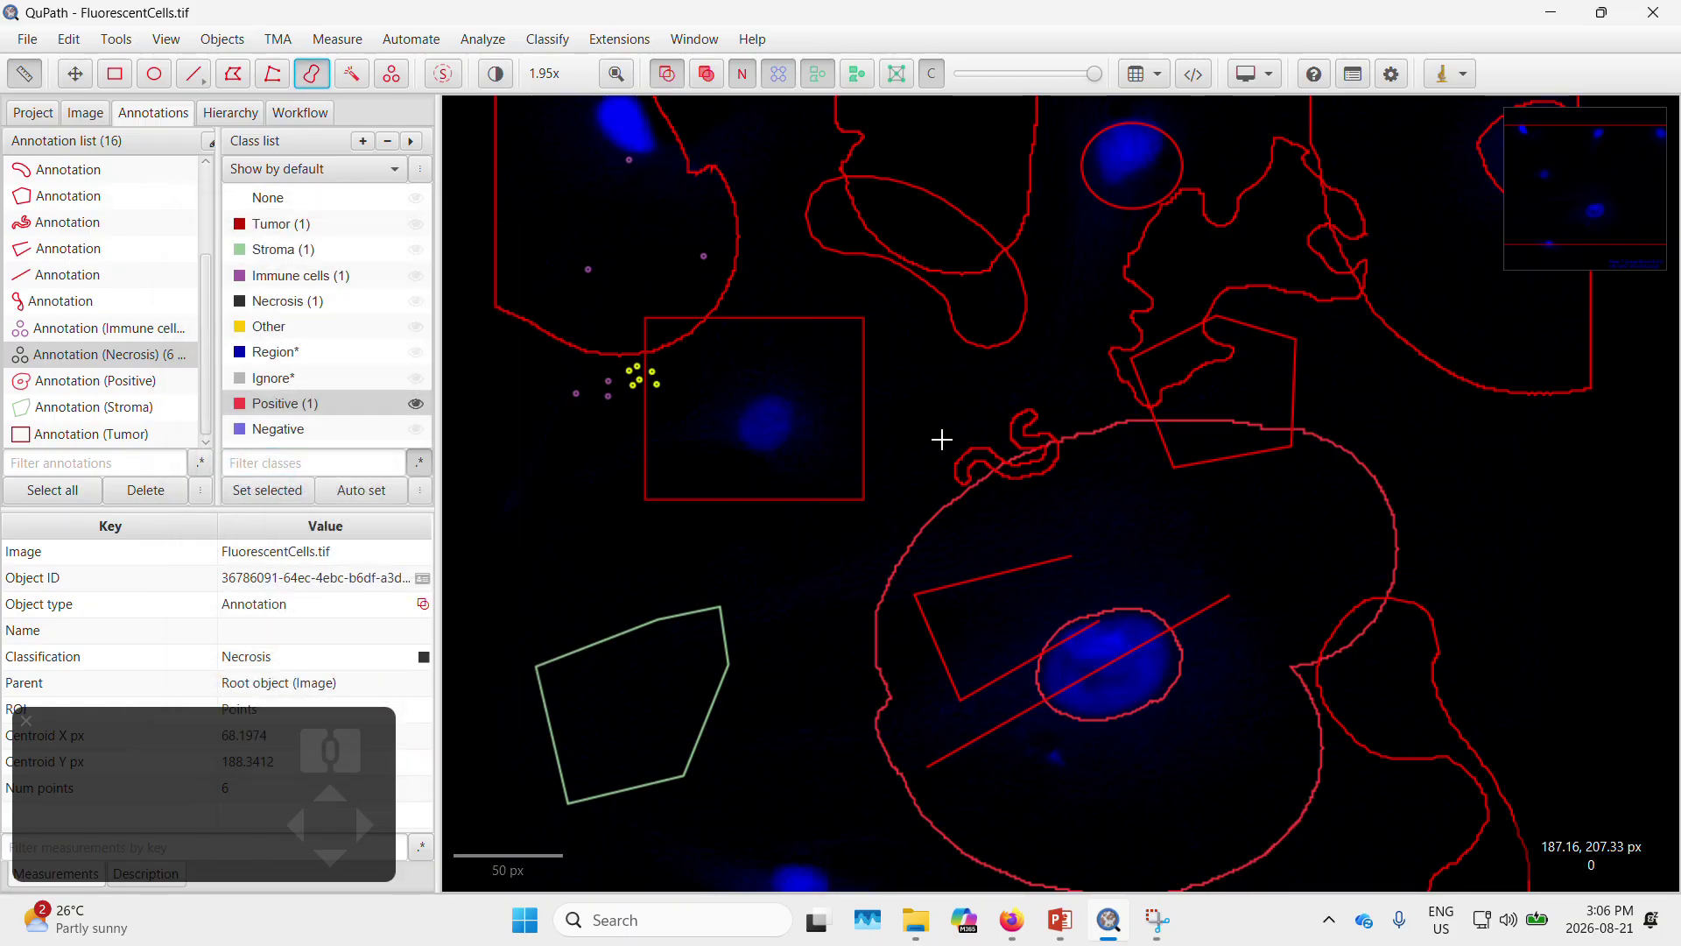
{"action": "left_click_drag", "start_coordinate": [923, 390], "coordinate": [924, 419]}
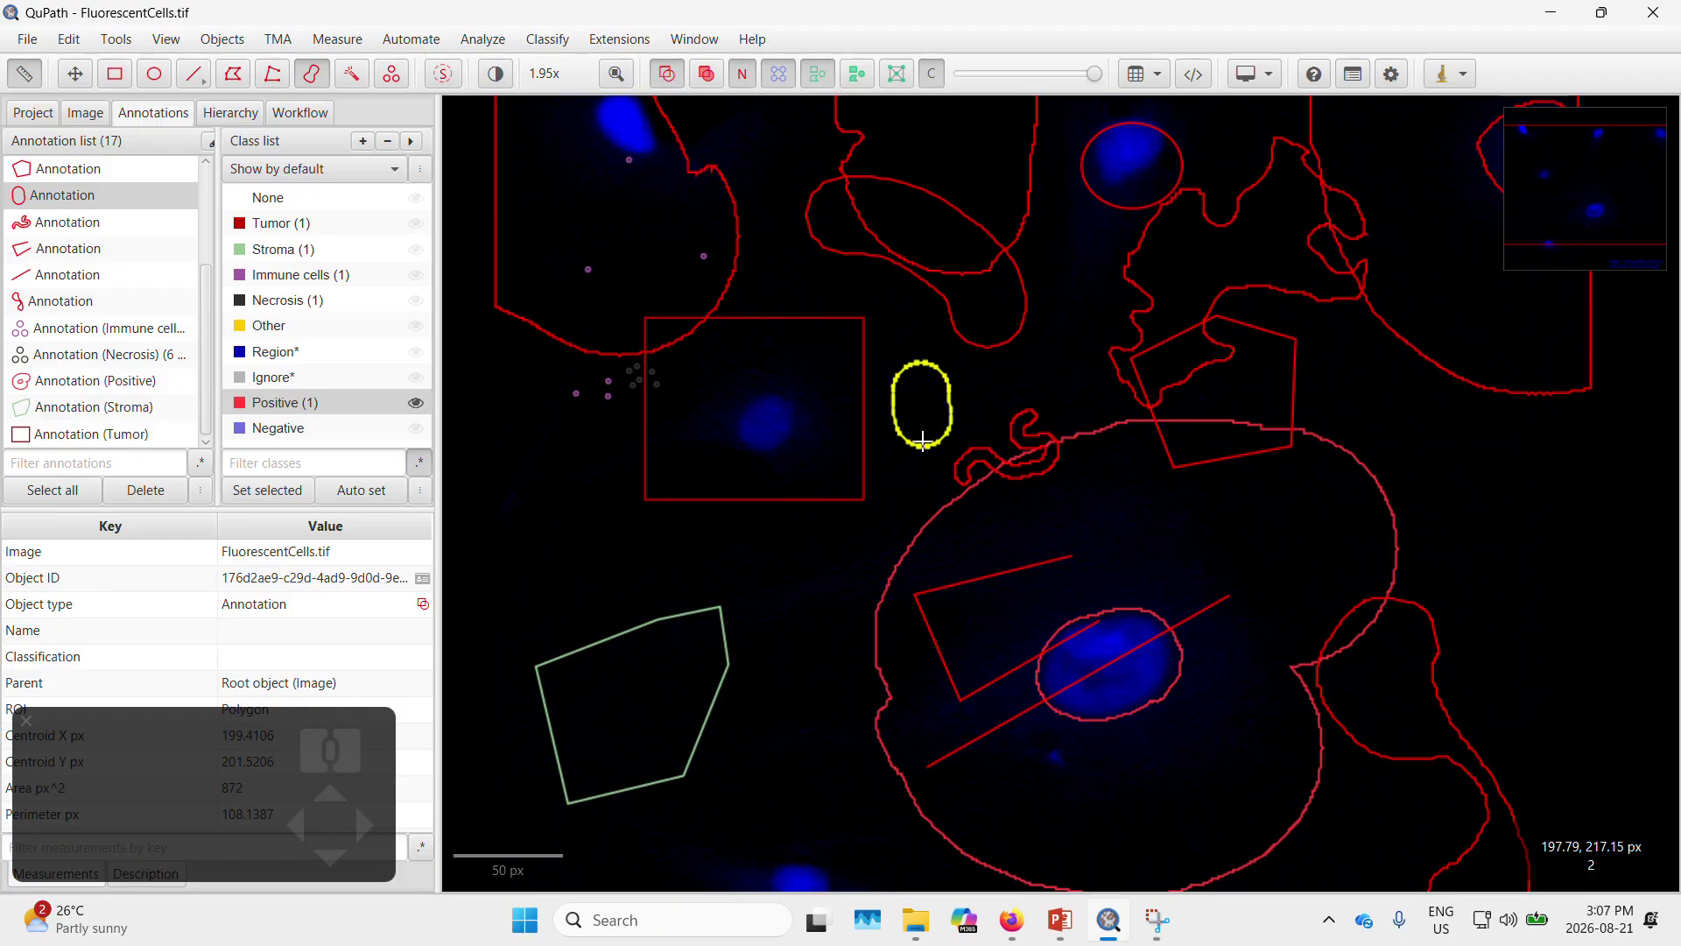
{"action": "key", "text": "m"}
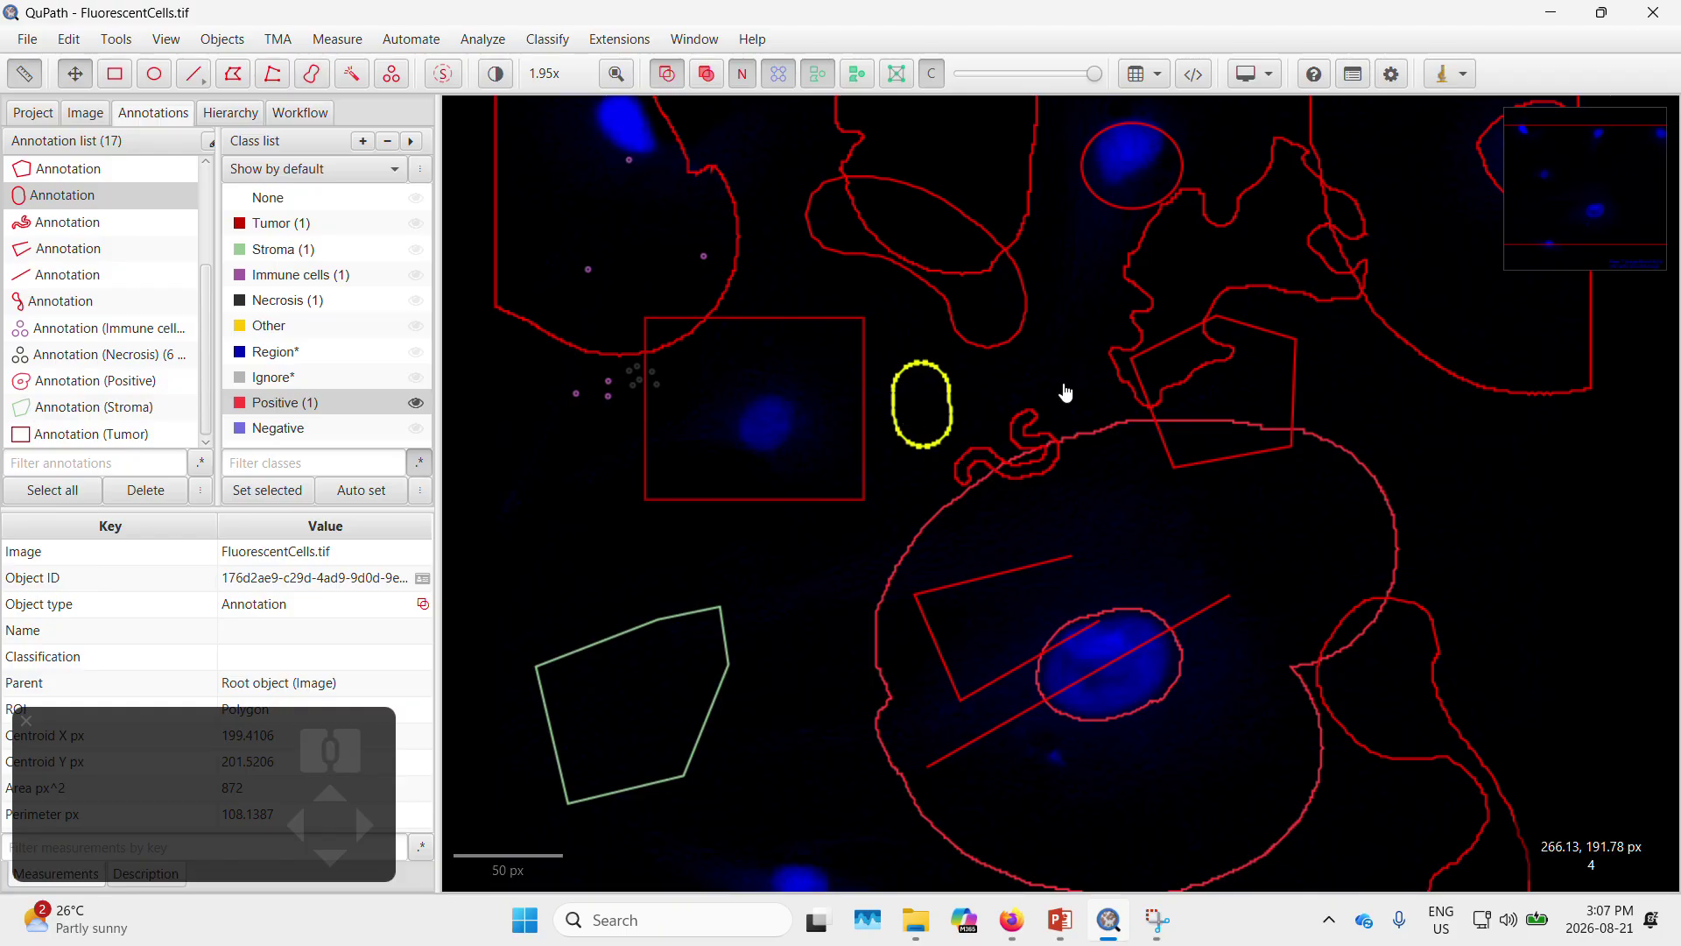
{"action": "left_click", "coordinate": [1071, 370]}
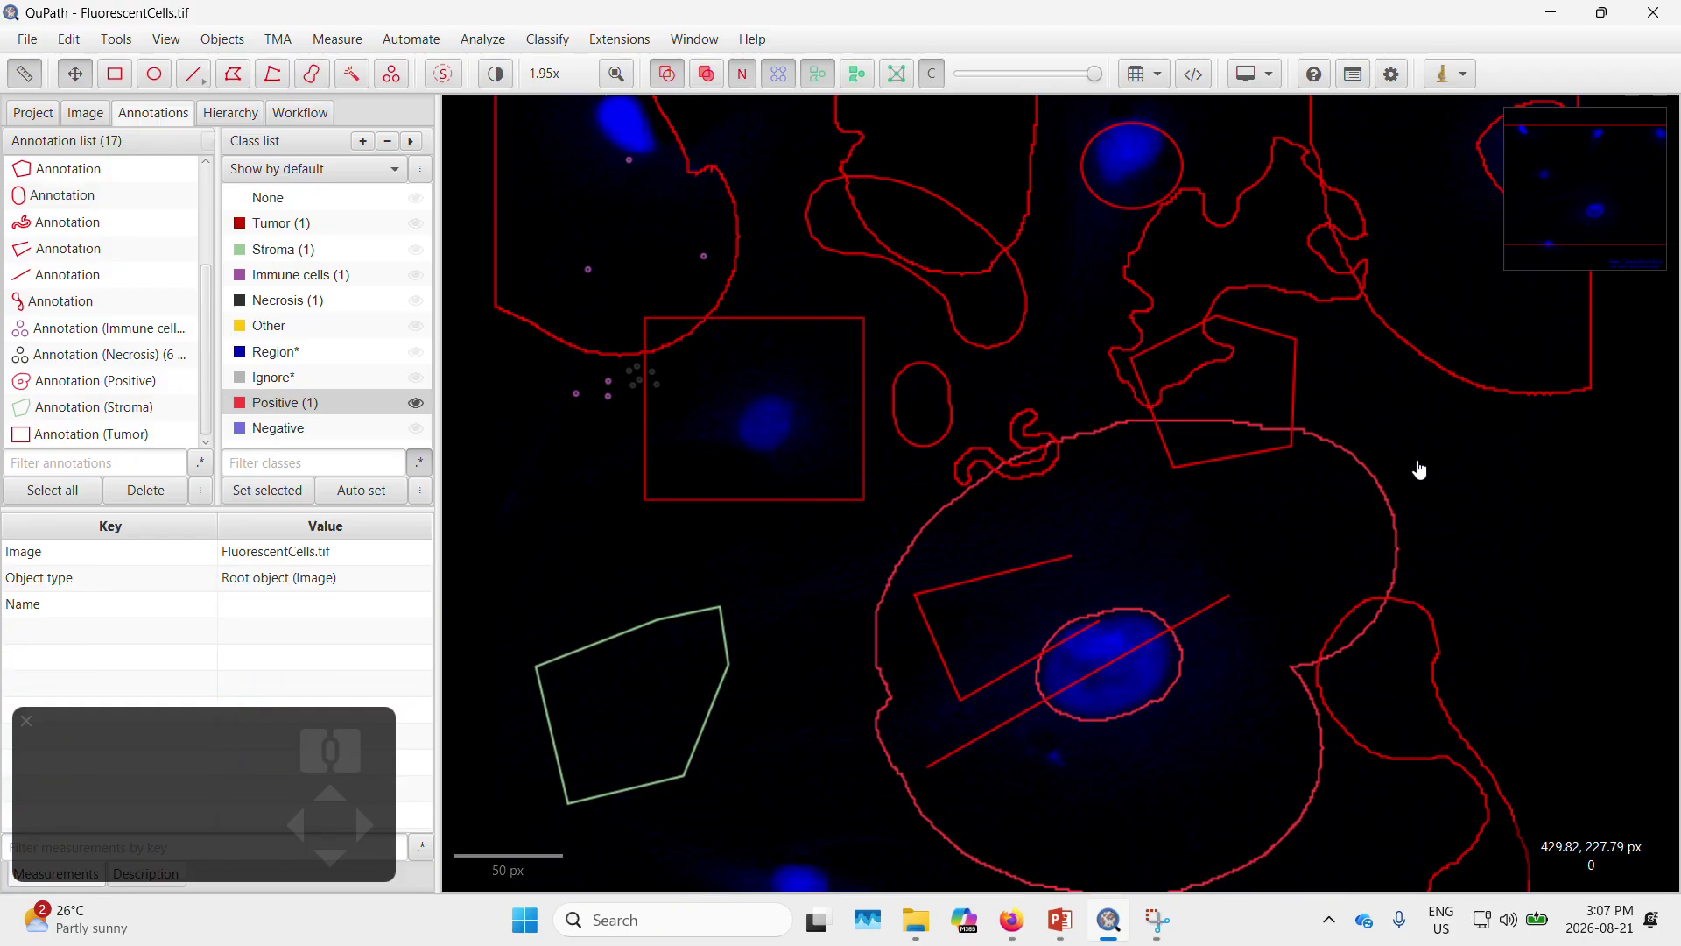
Paint a round annotation of about 1370 px² with the Brush tool in the empty area to the upper right of the Positive annotation
{"action": "key", "text": "b"}
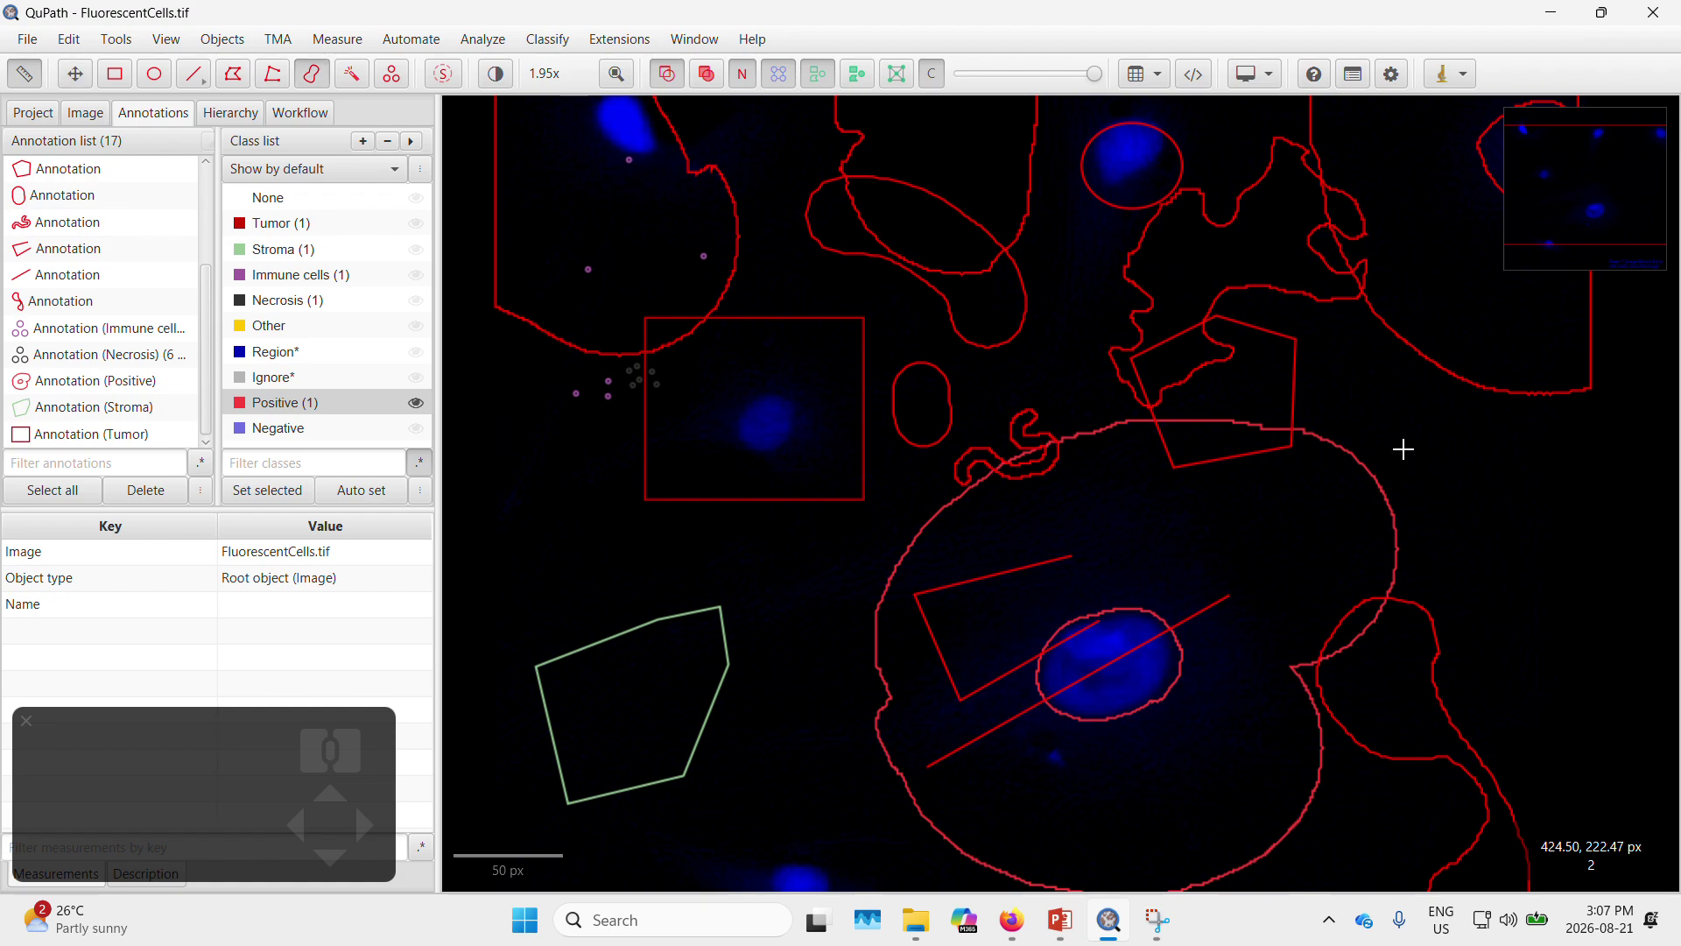
{"action": "mouse_move", "coordinate": [1401, 445]}
{"action": "left_mouse_down"}
{"action": "mouse_move", "coordinate": [1436, 443]}
{"action": "mouse_move", "coordinate": [1416, 443]}
{"action": "left_mouse_up"}
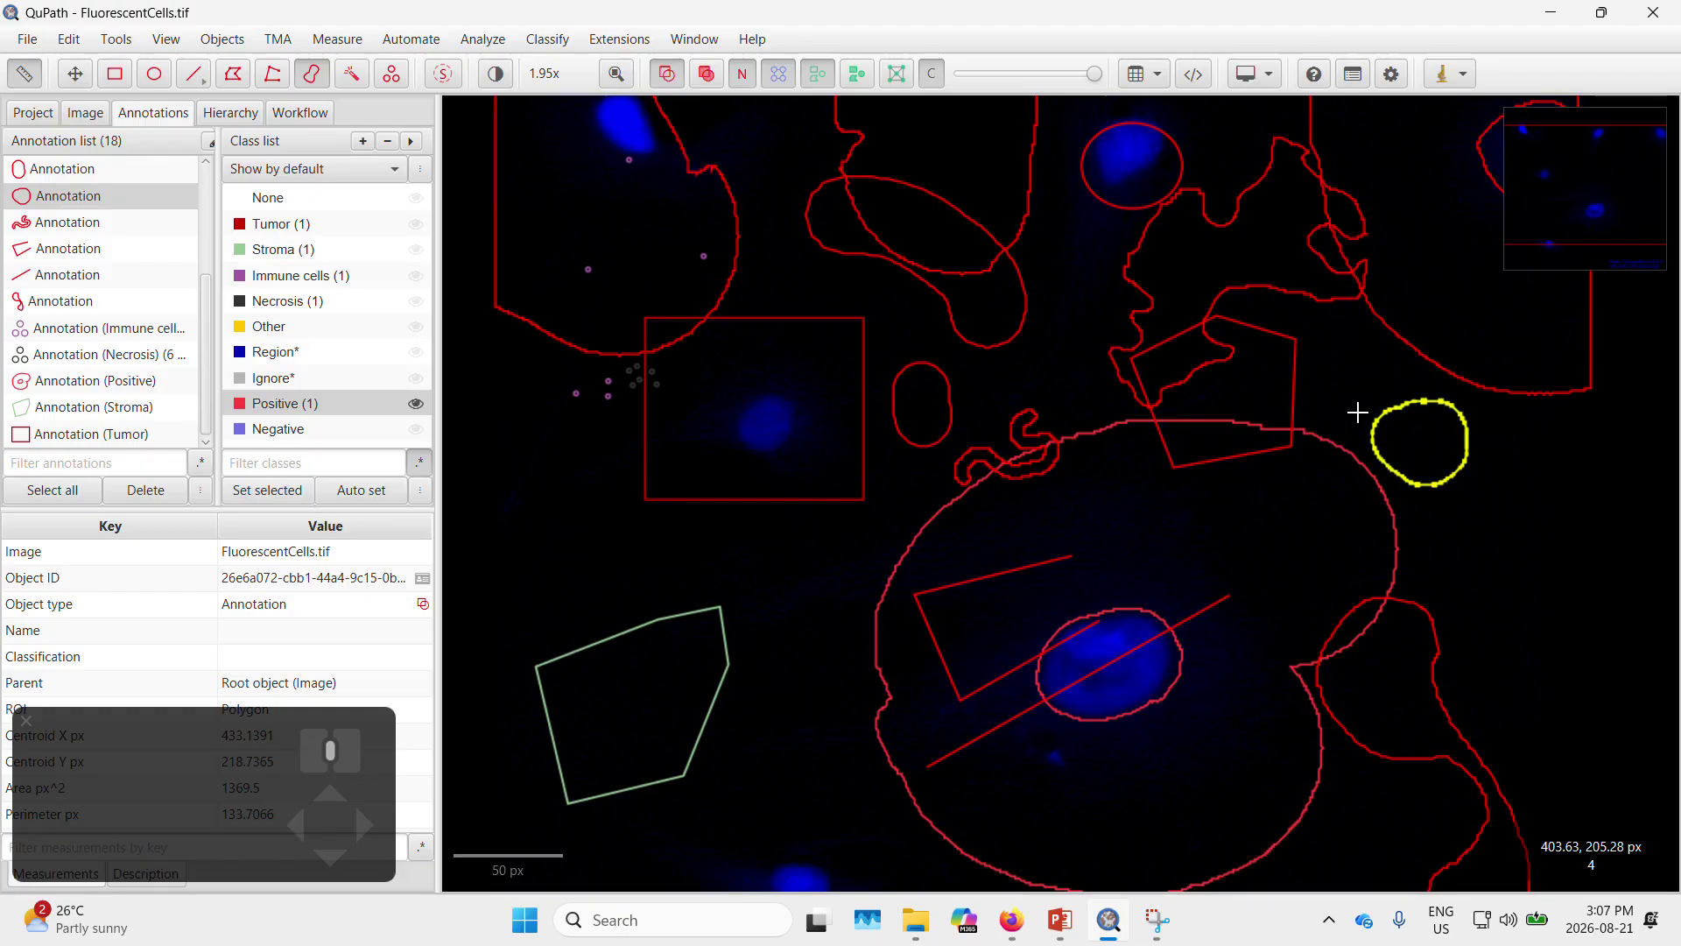
{"action": "key", "text": "m"}
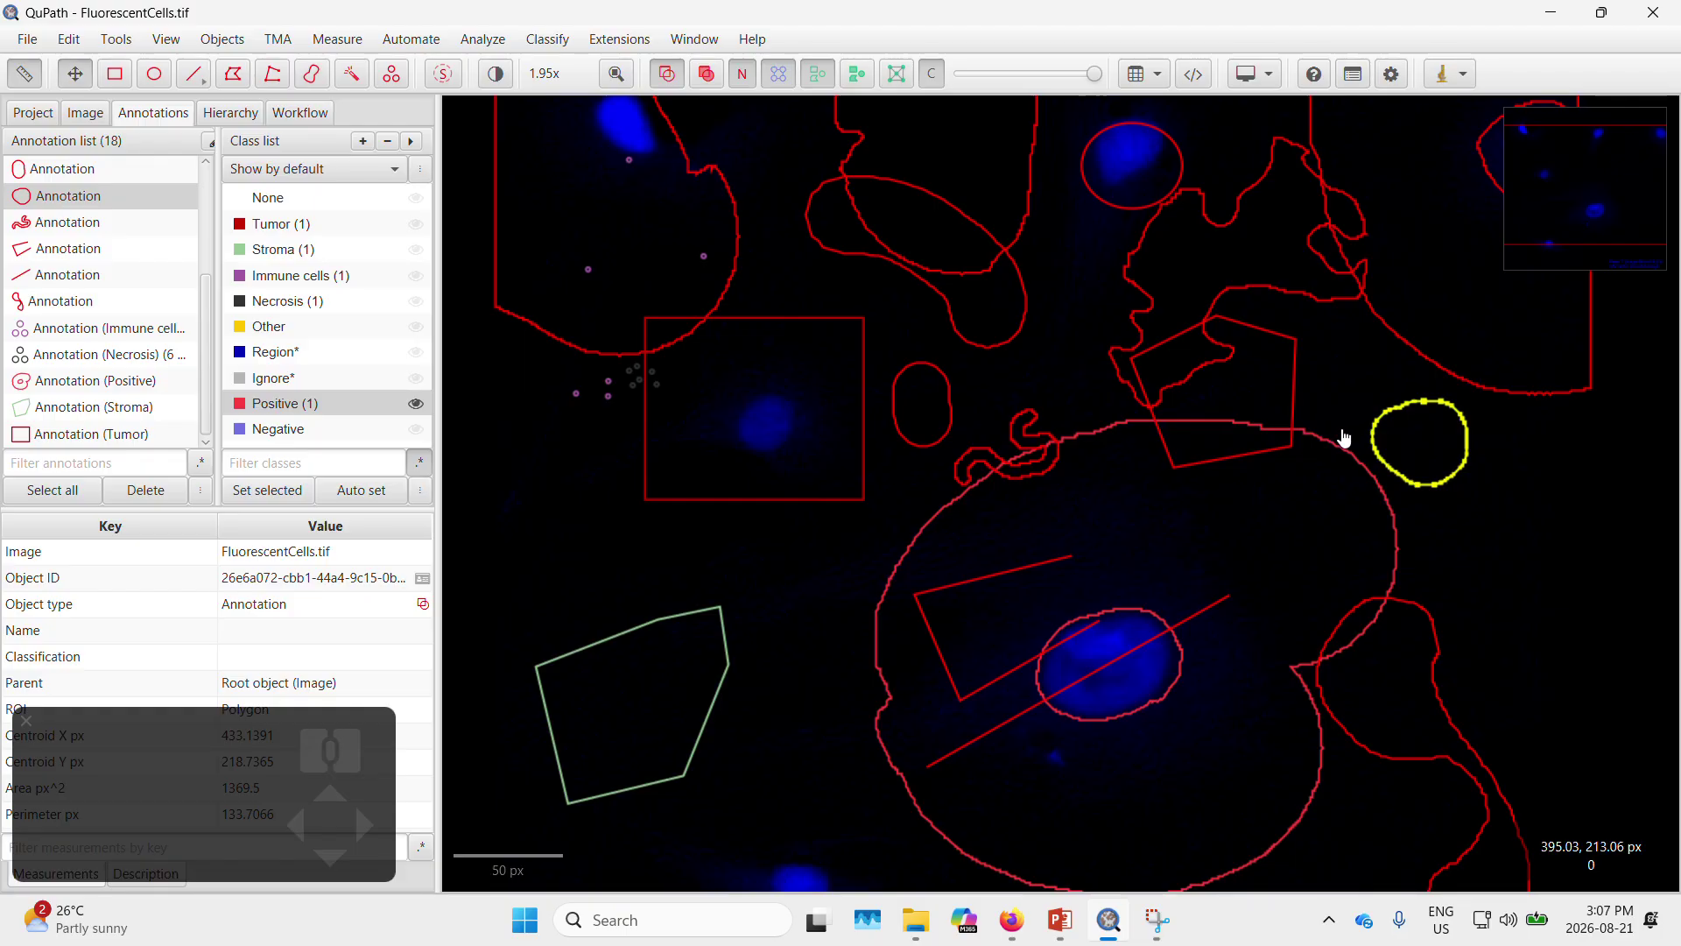
Turn on selection mode and use the Polygon tool to select the annotations in the upper-left part of the image
{"action": "left_click_drag", "start_coordinate": [1332, 420], "coordinate": [1373, 424]}
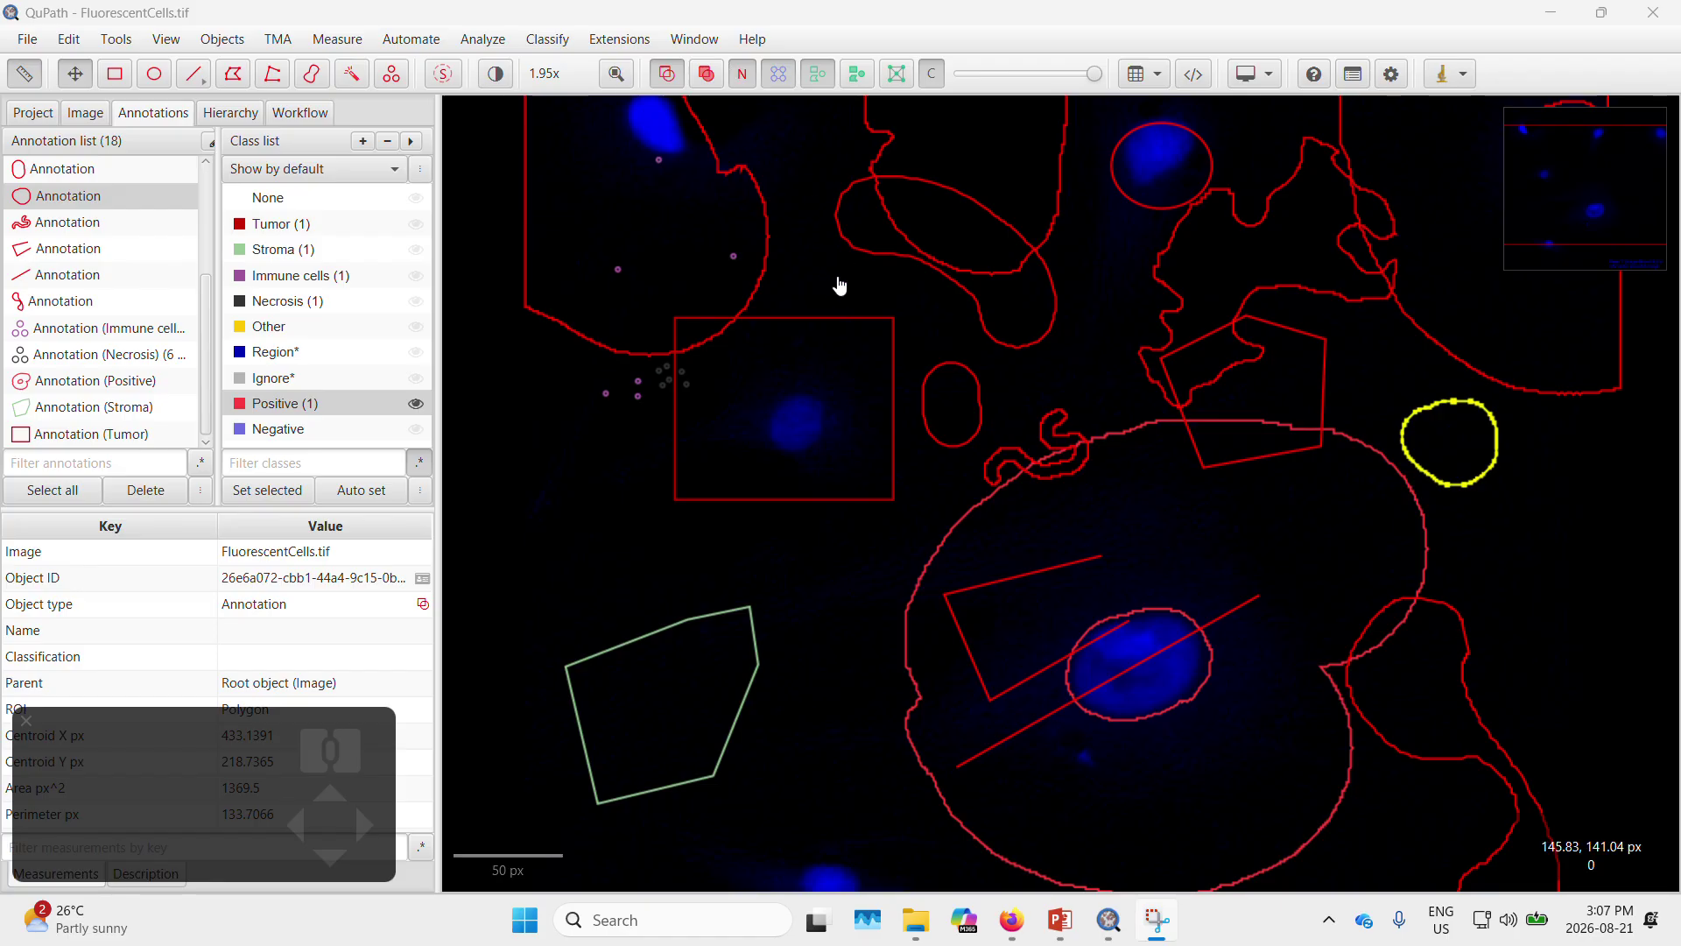
{"action": "left_click_drag", "start_coordinate": [838, 286], "coordinate": [843, 305]}
{"action": "left_click", "coordinate": [616, 73]}
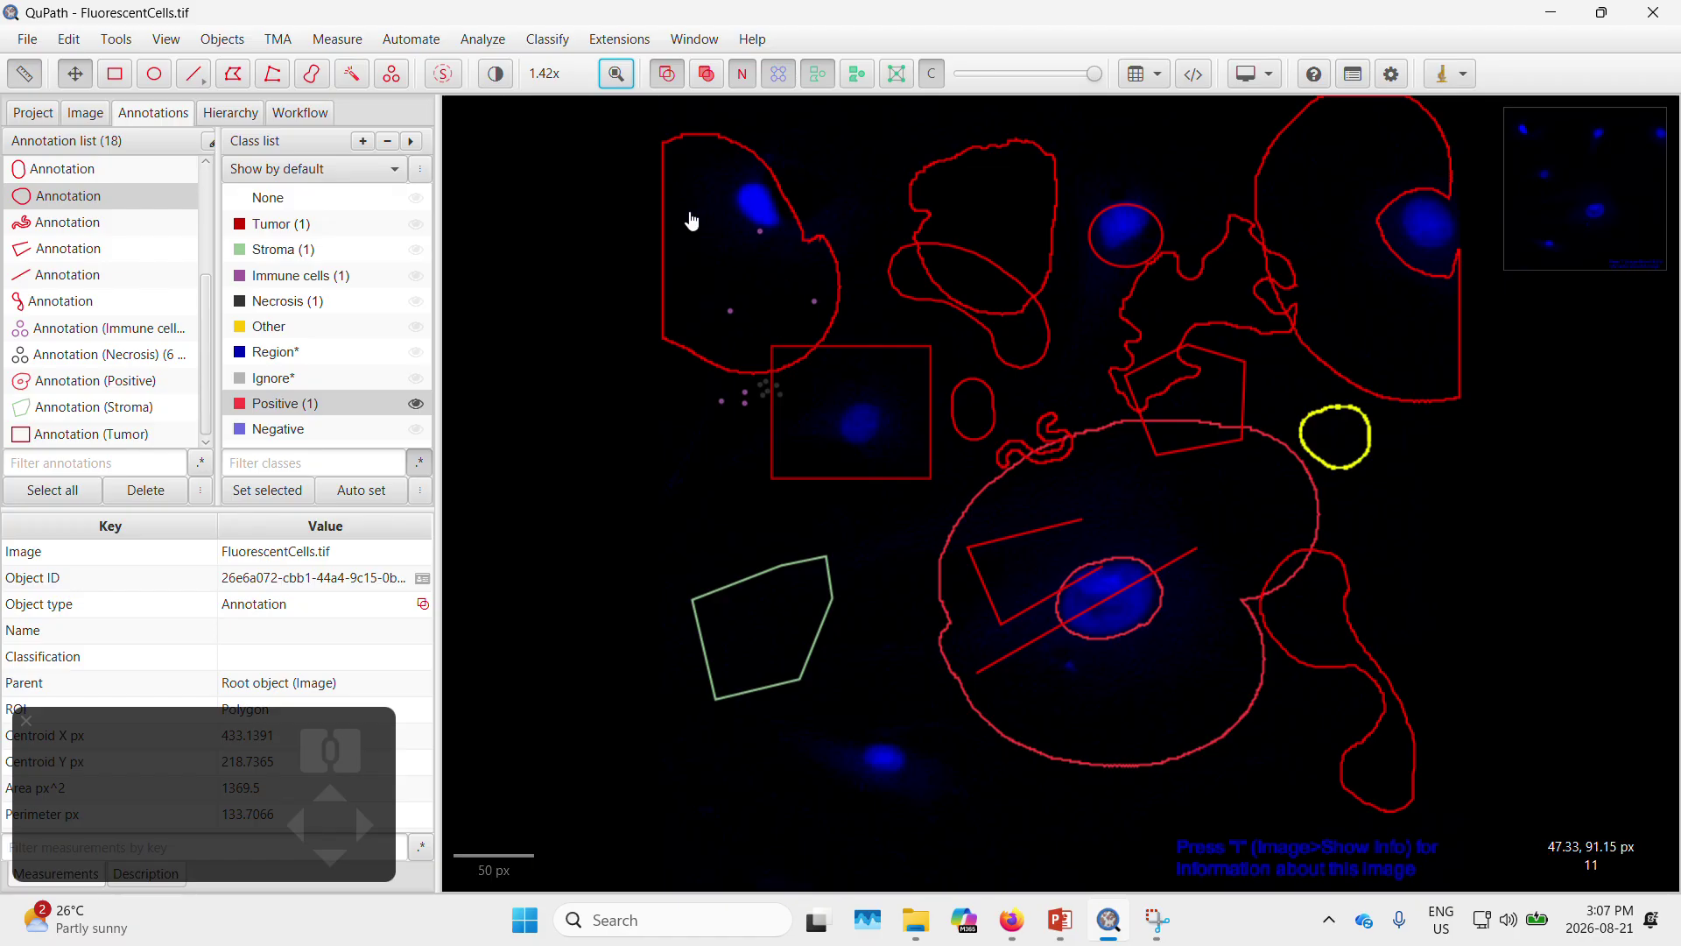
{"action": "left_click", "coordinate": [445, 79]}
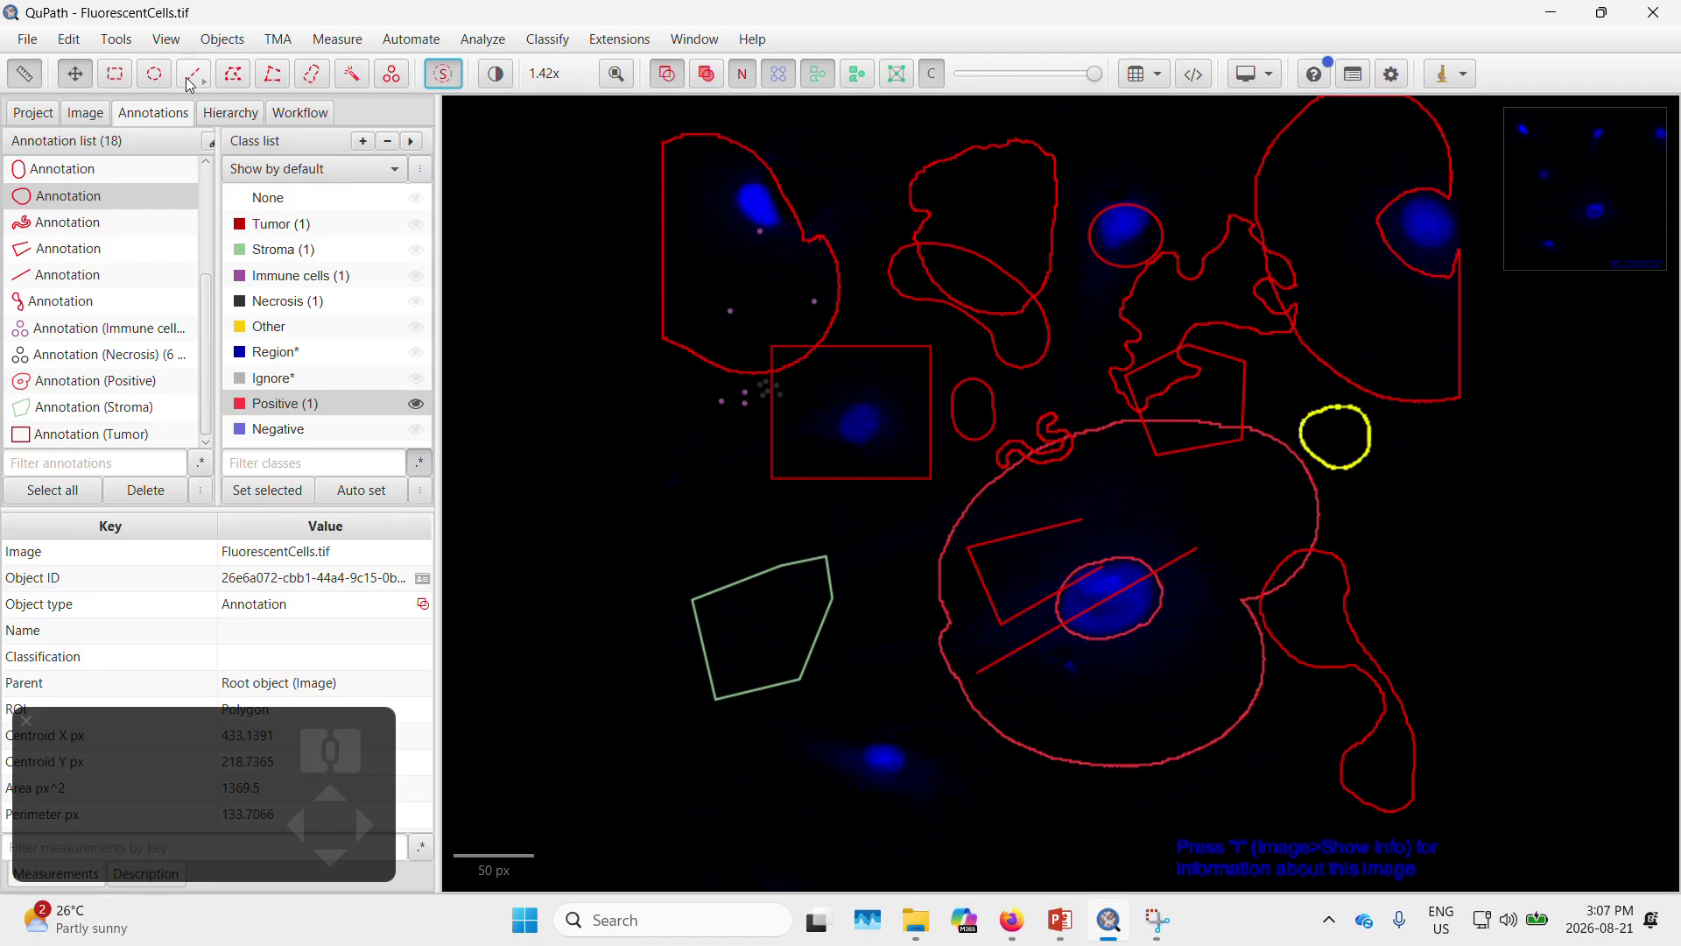
{"action": "left_click", "coordinate": [124, 77]}
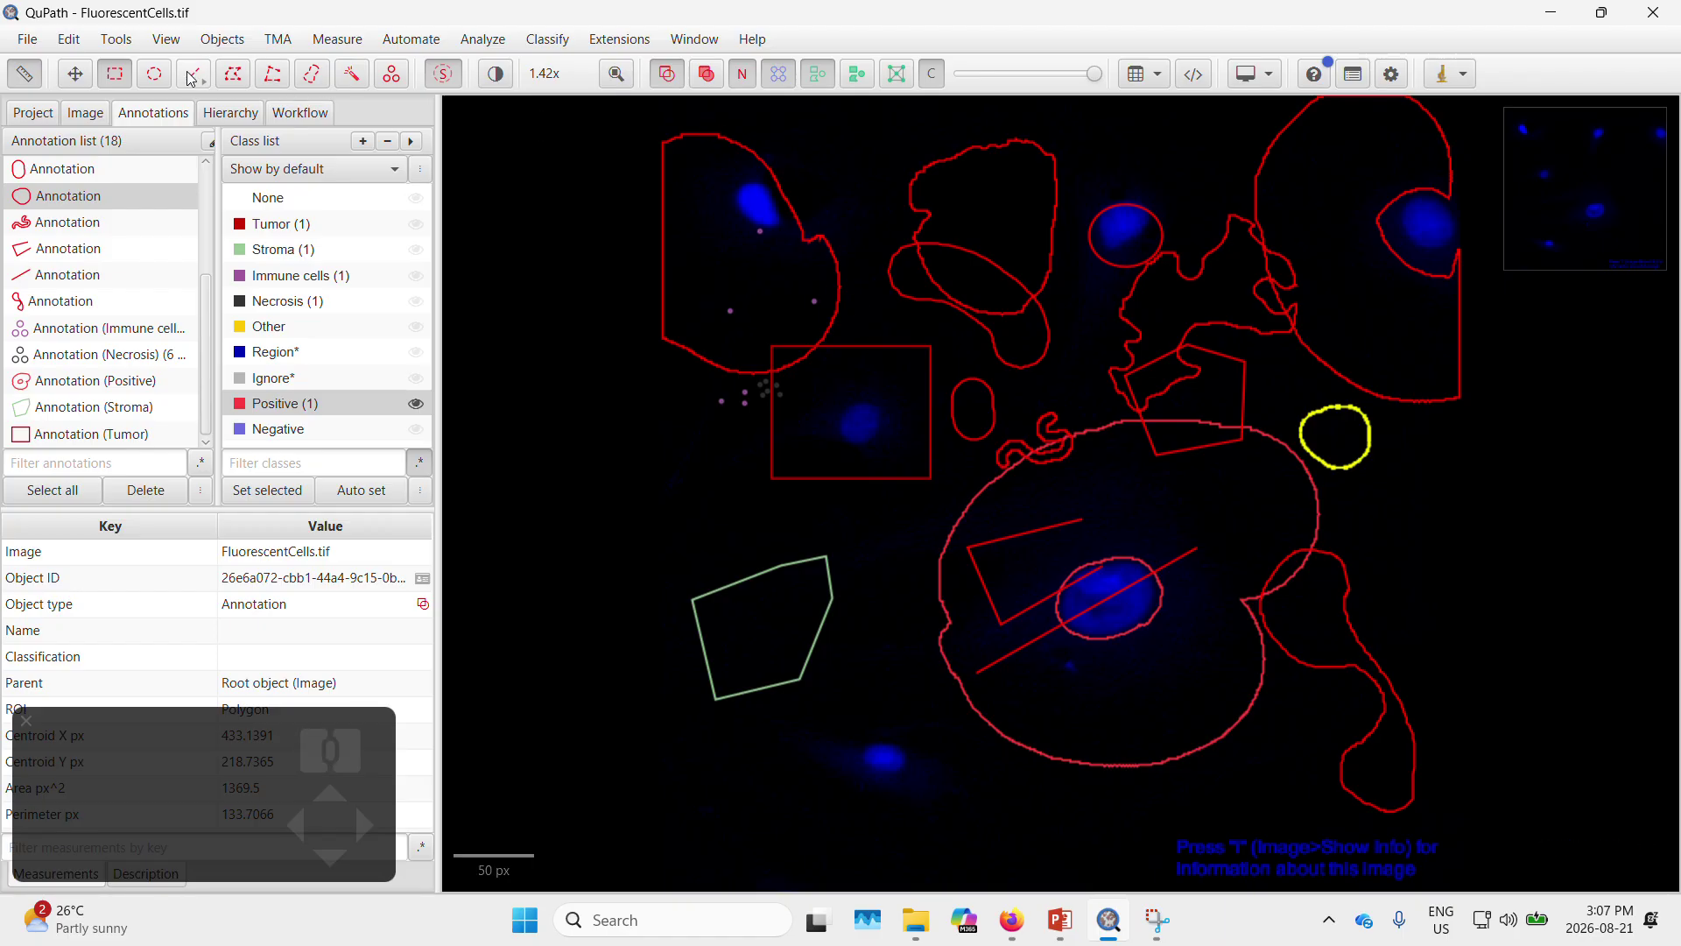
{"action": "left_click", "coordinate": [155, 73]}
{"action": "left_click", "coordinate": [233, 73]}
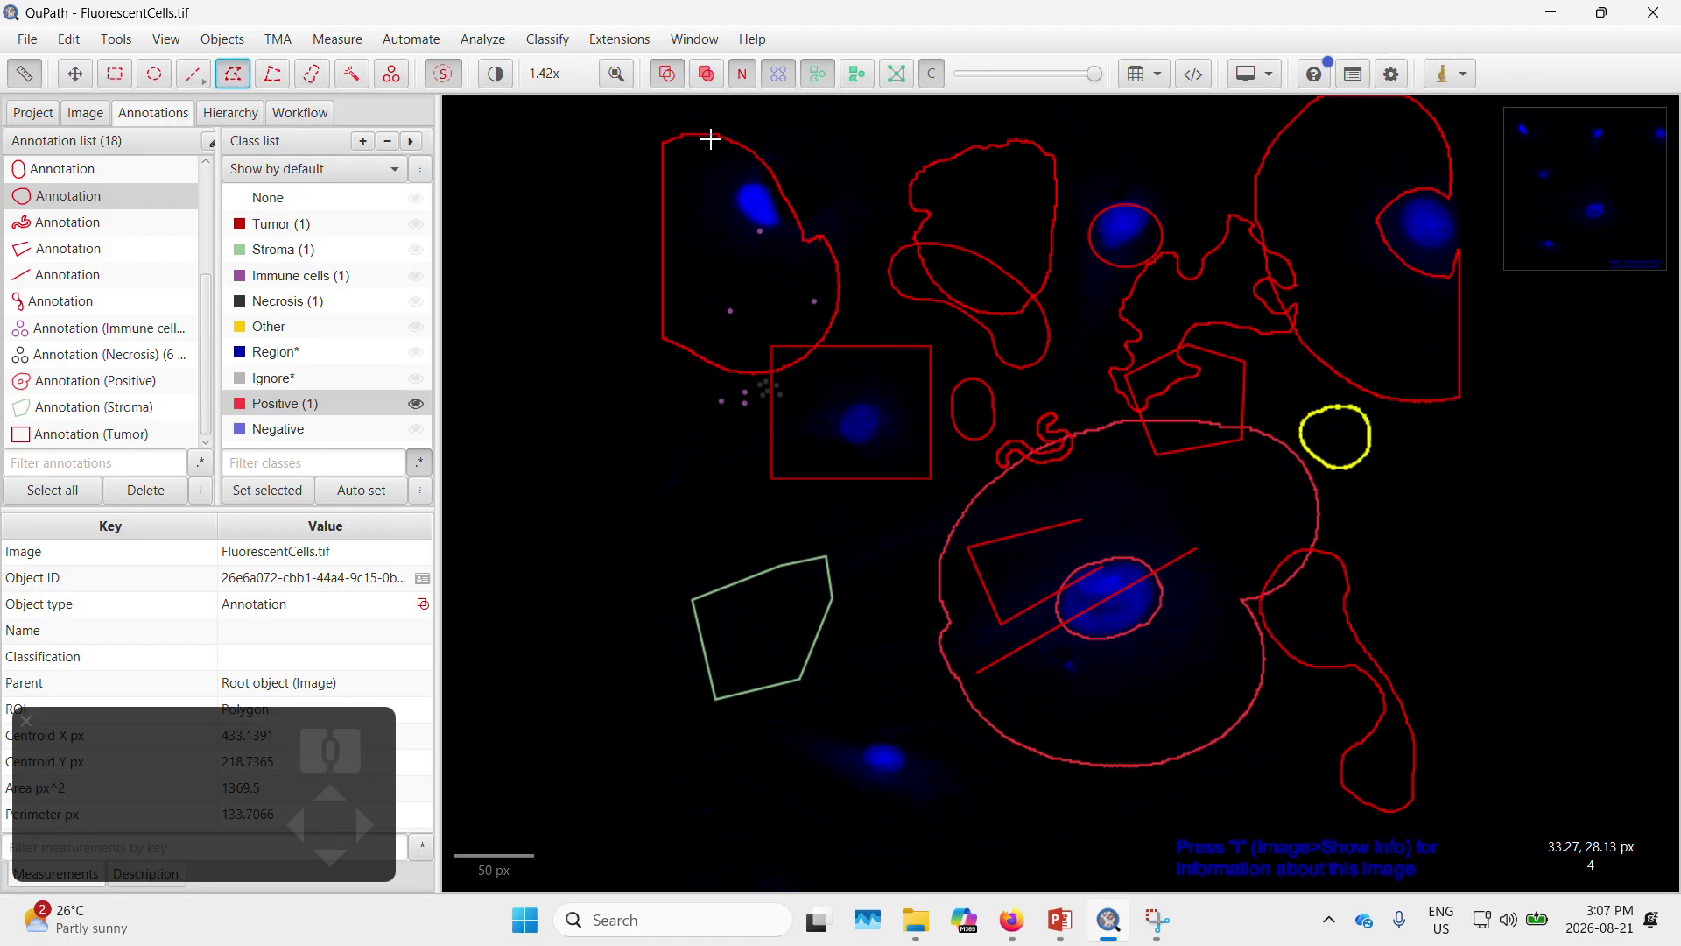
{"action": "left_click", "coordinate": [612, 133]}
{"action": "mouse_move", "coordinate": [612, 133]}
{"action": "left_mouse_down"}
{"action": "mouse_move", "coordinate": [612, 371]}
{"action": "mouse_move", "coordinate": [794, 582]}
{"action": "mouse_move", "coordinate": [1062, 581]}
{"action": "mouse_move", "coordinate": [1122, 355]}
{"action": "mouse_move", "coordinate": [1090, 175]}
{"action": "mouse_move", "coordinate": [1059, 133]}
{"action": "left_mouse_up"}
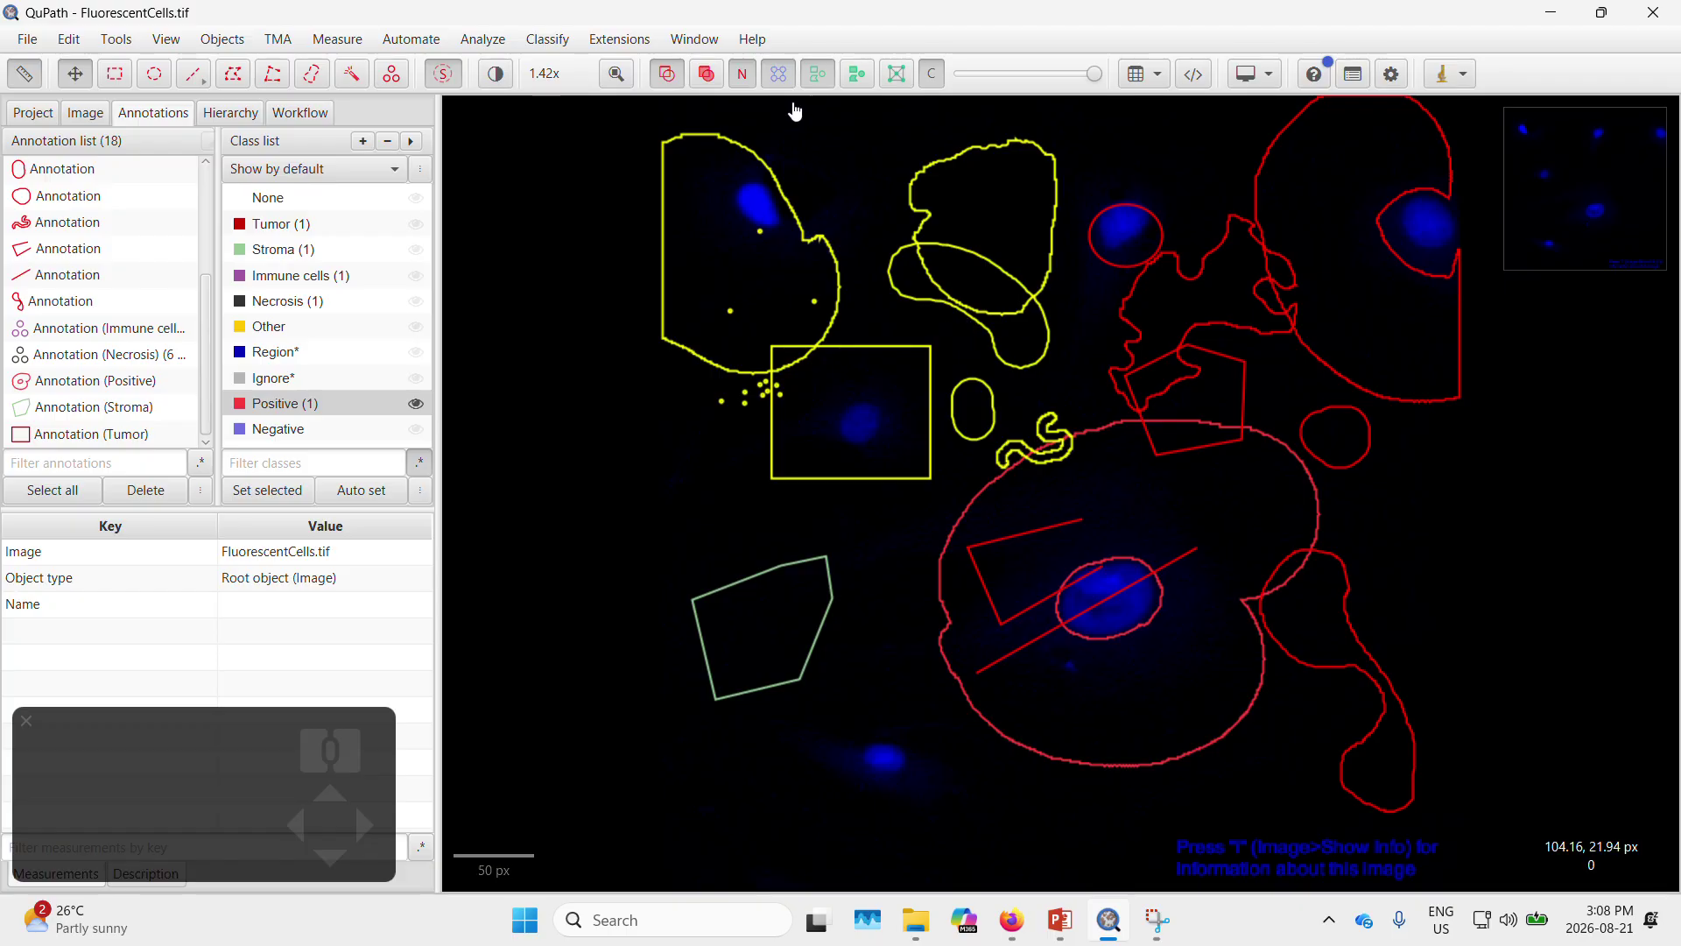
Hide the annotations, clear the selection, and show all annotations again
{"action": "left_click", "coordinate": [722, 44]}
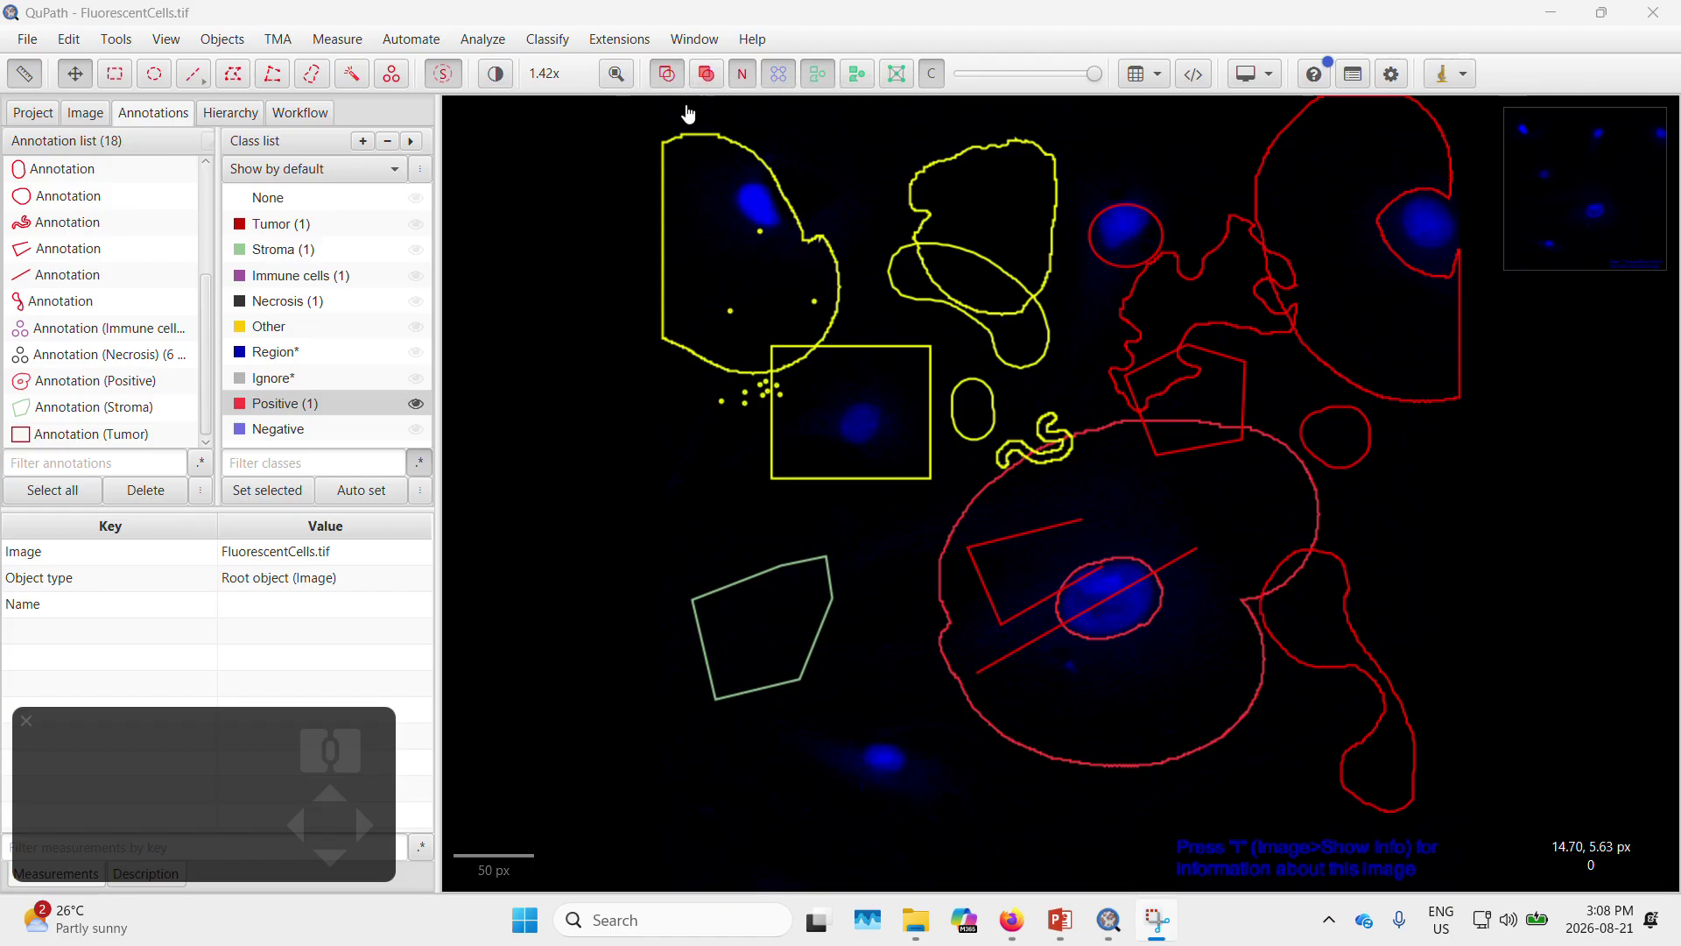
{"action": "left_click", "coordinate": [676, 77]}
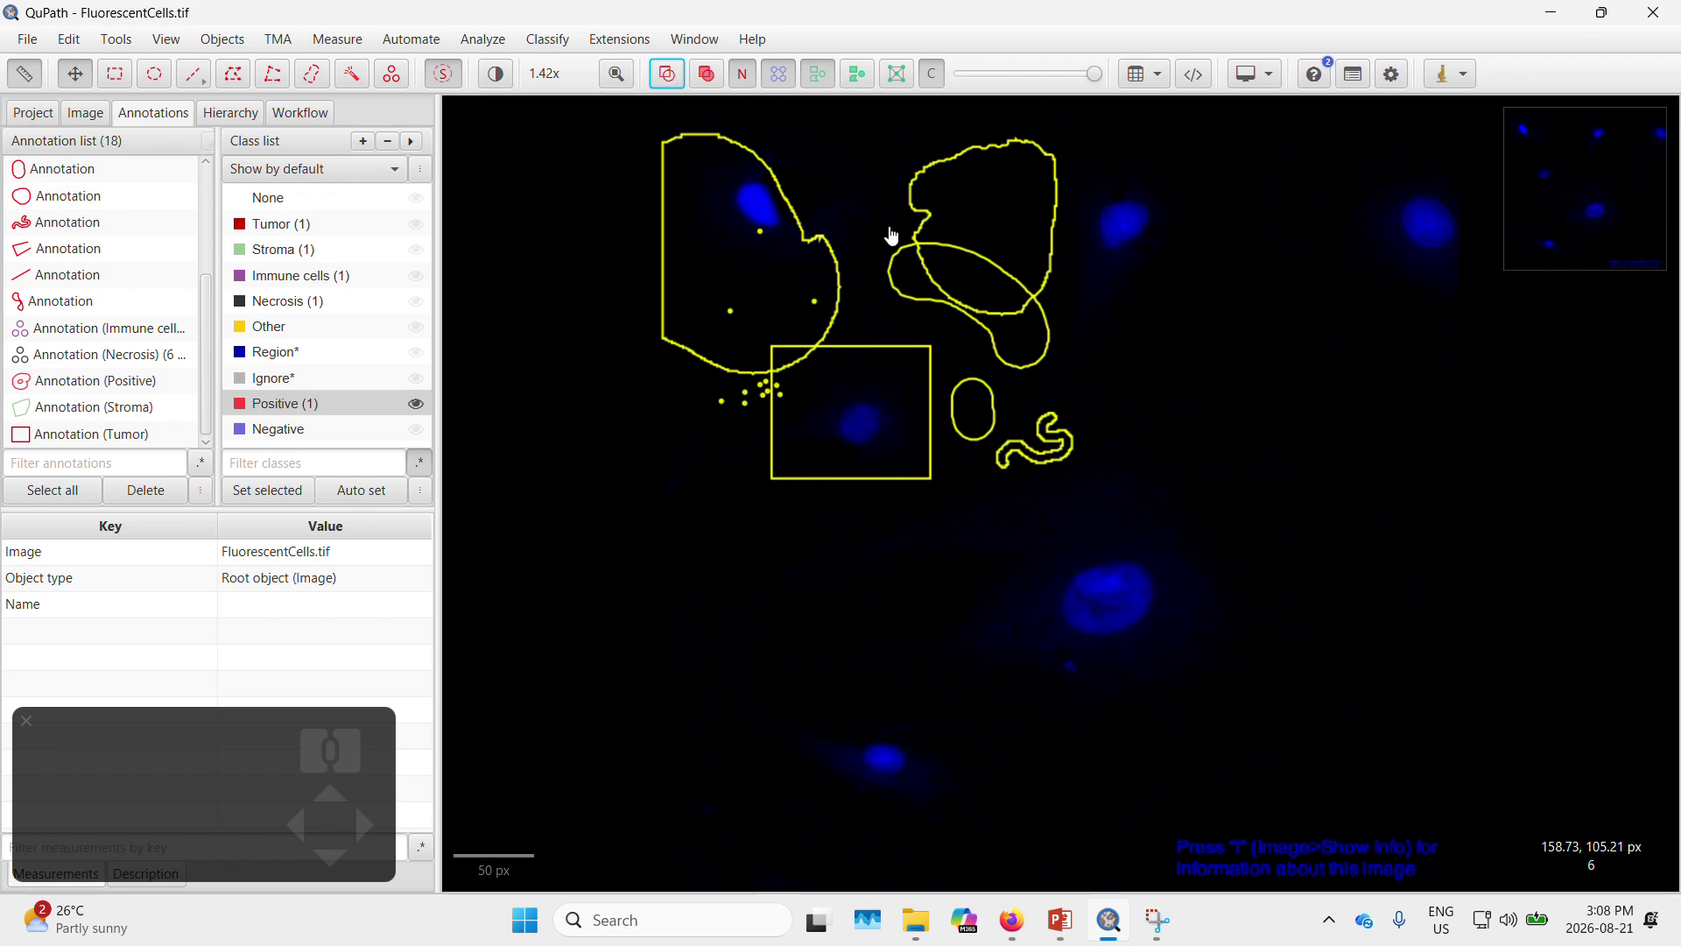
{"action": "left_click", "coordinate": [866, 163]}
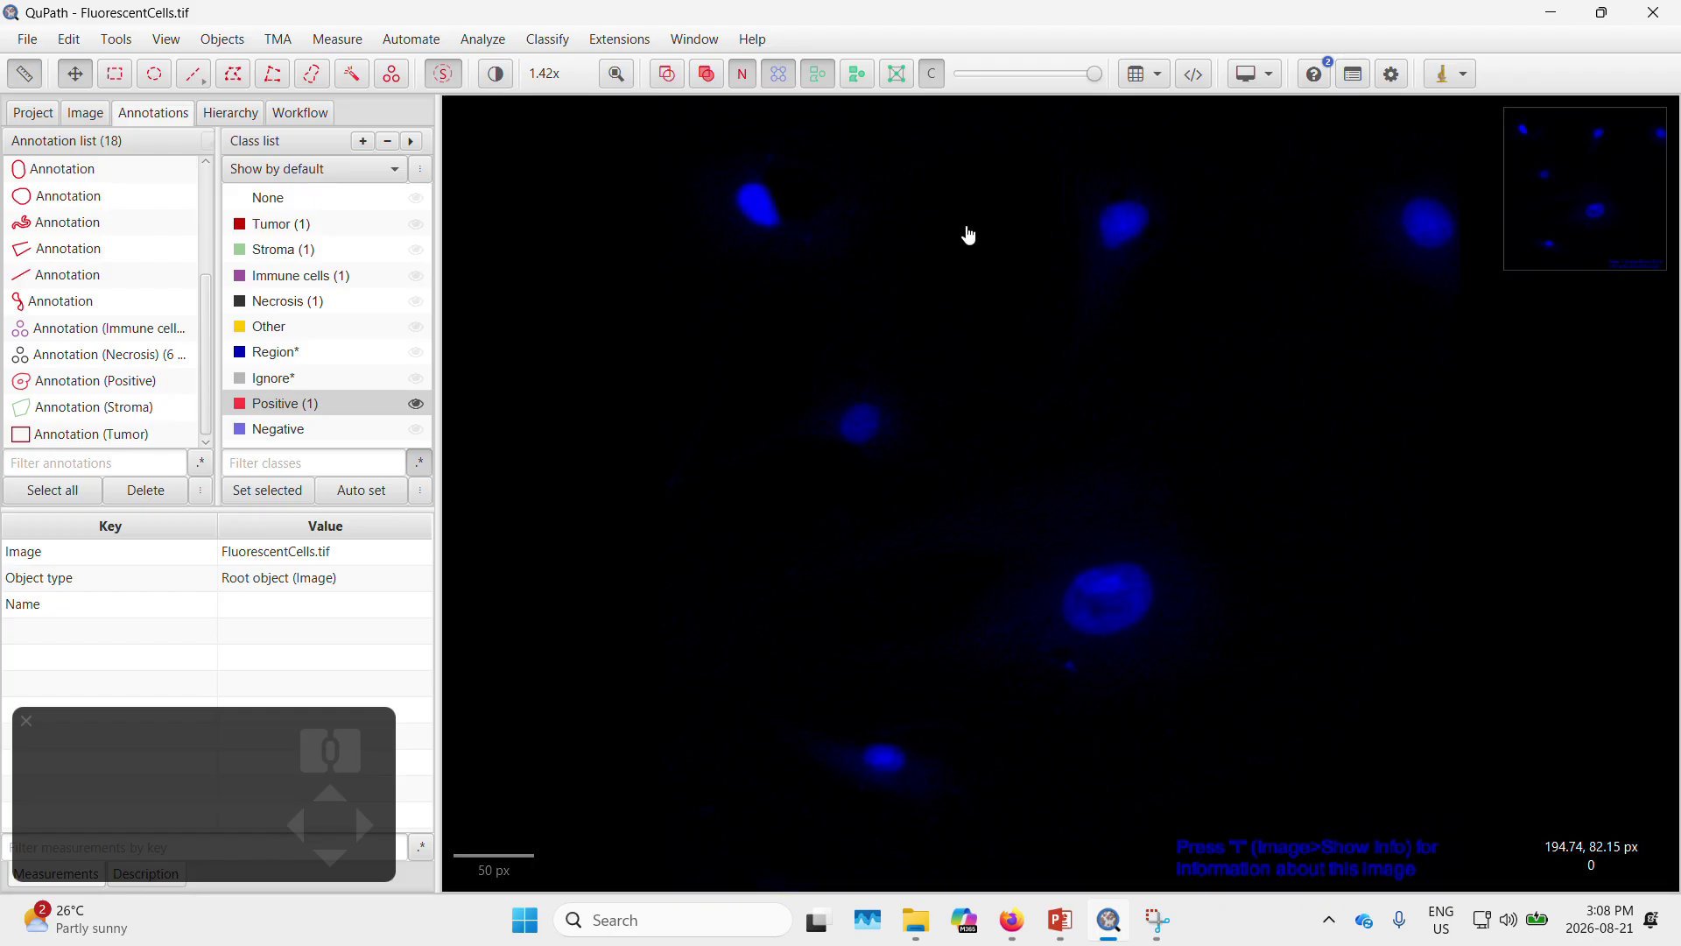
{"action": "left_click", "coordinate": [668, 77]}
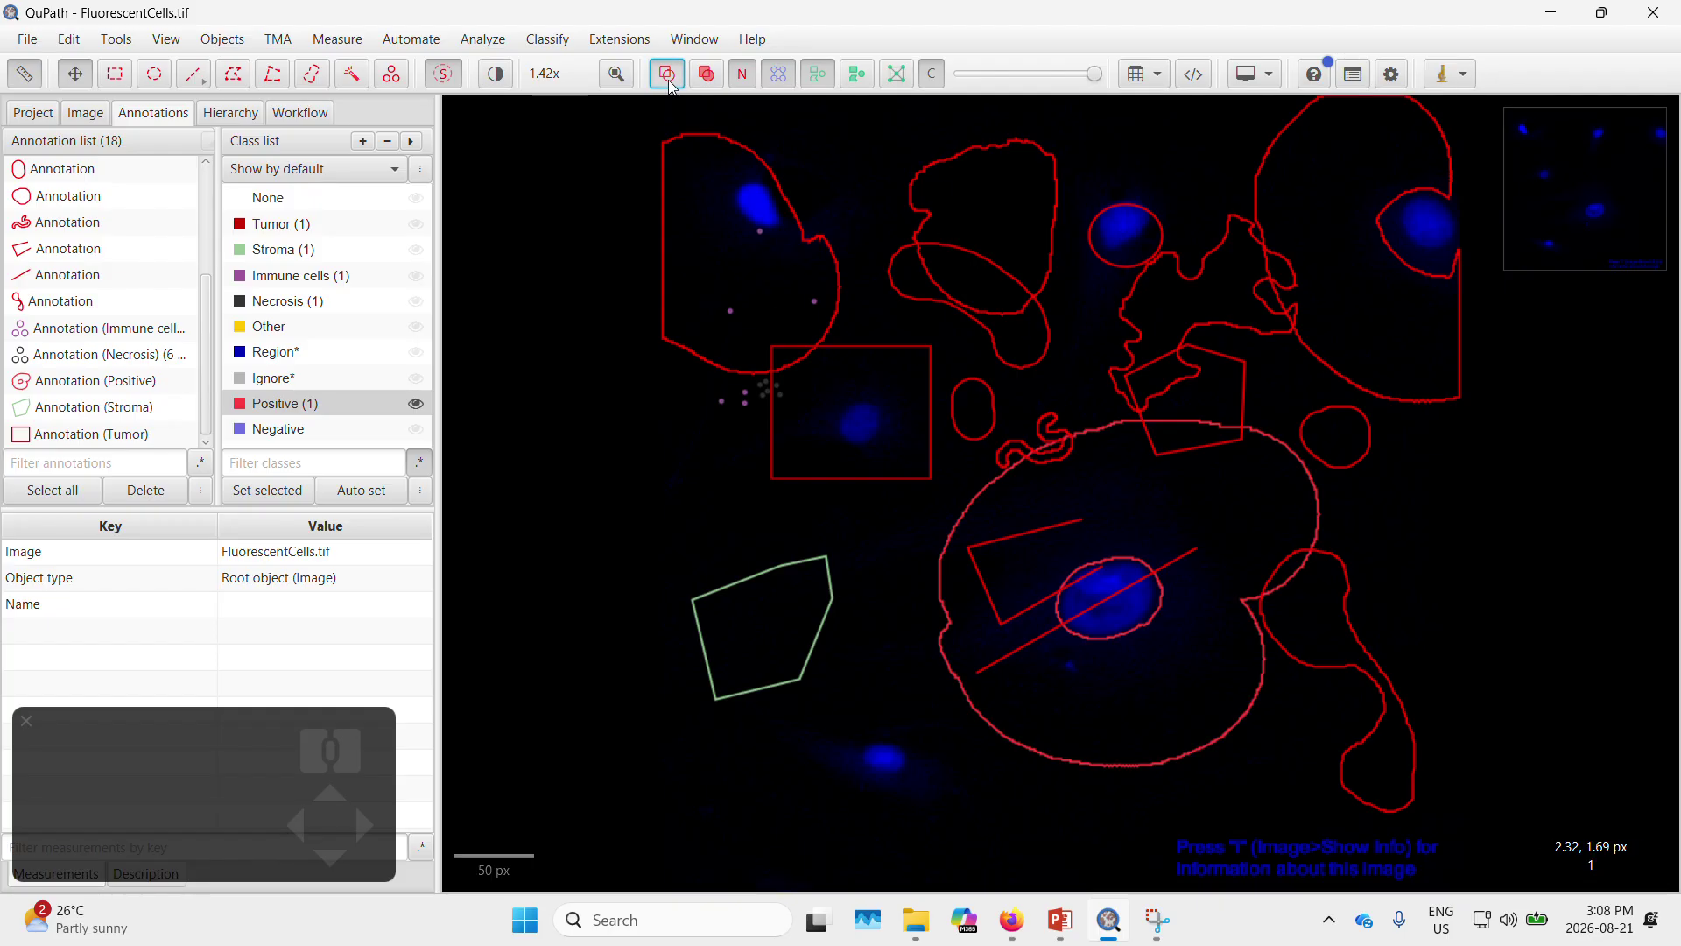
Turn on filled annotations and examine the fills of the Stroma polygon, the Positive annotation and its overlap with the neighbouring shape
{"action": "left_click", "coordinate": [713, 77]}
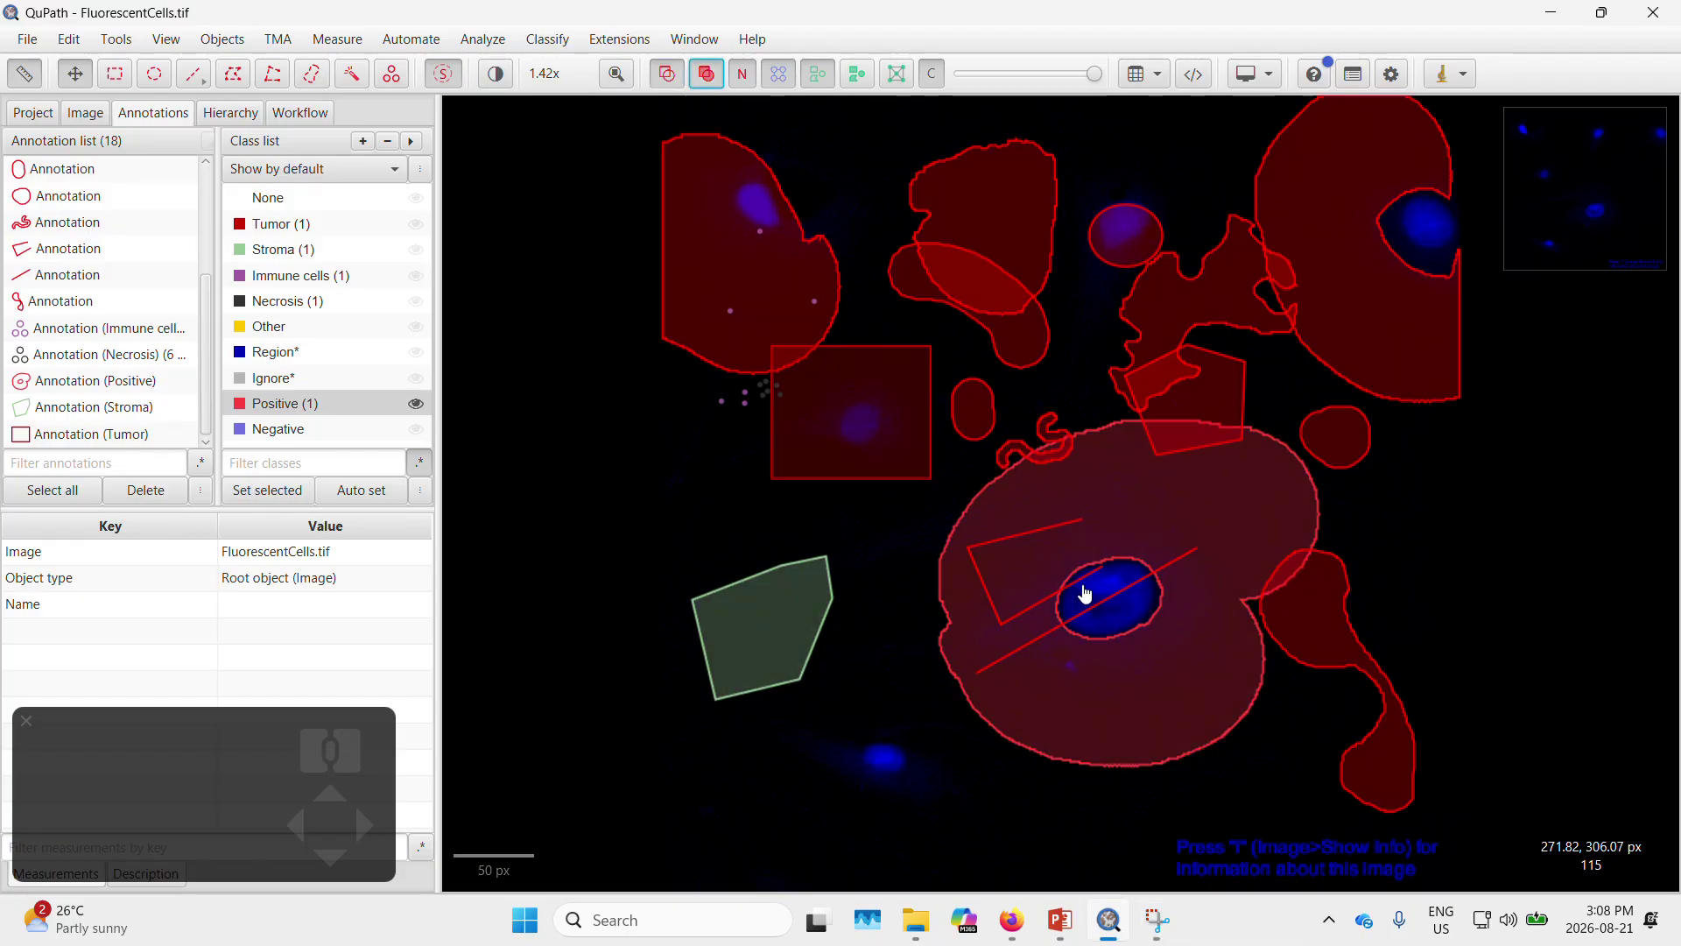
{"action": "scroll", "coordinate": [793, 648], "scroll_direction": "up", "scroll_amount": 10}
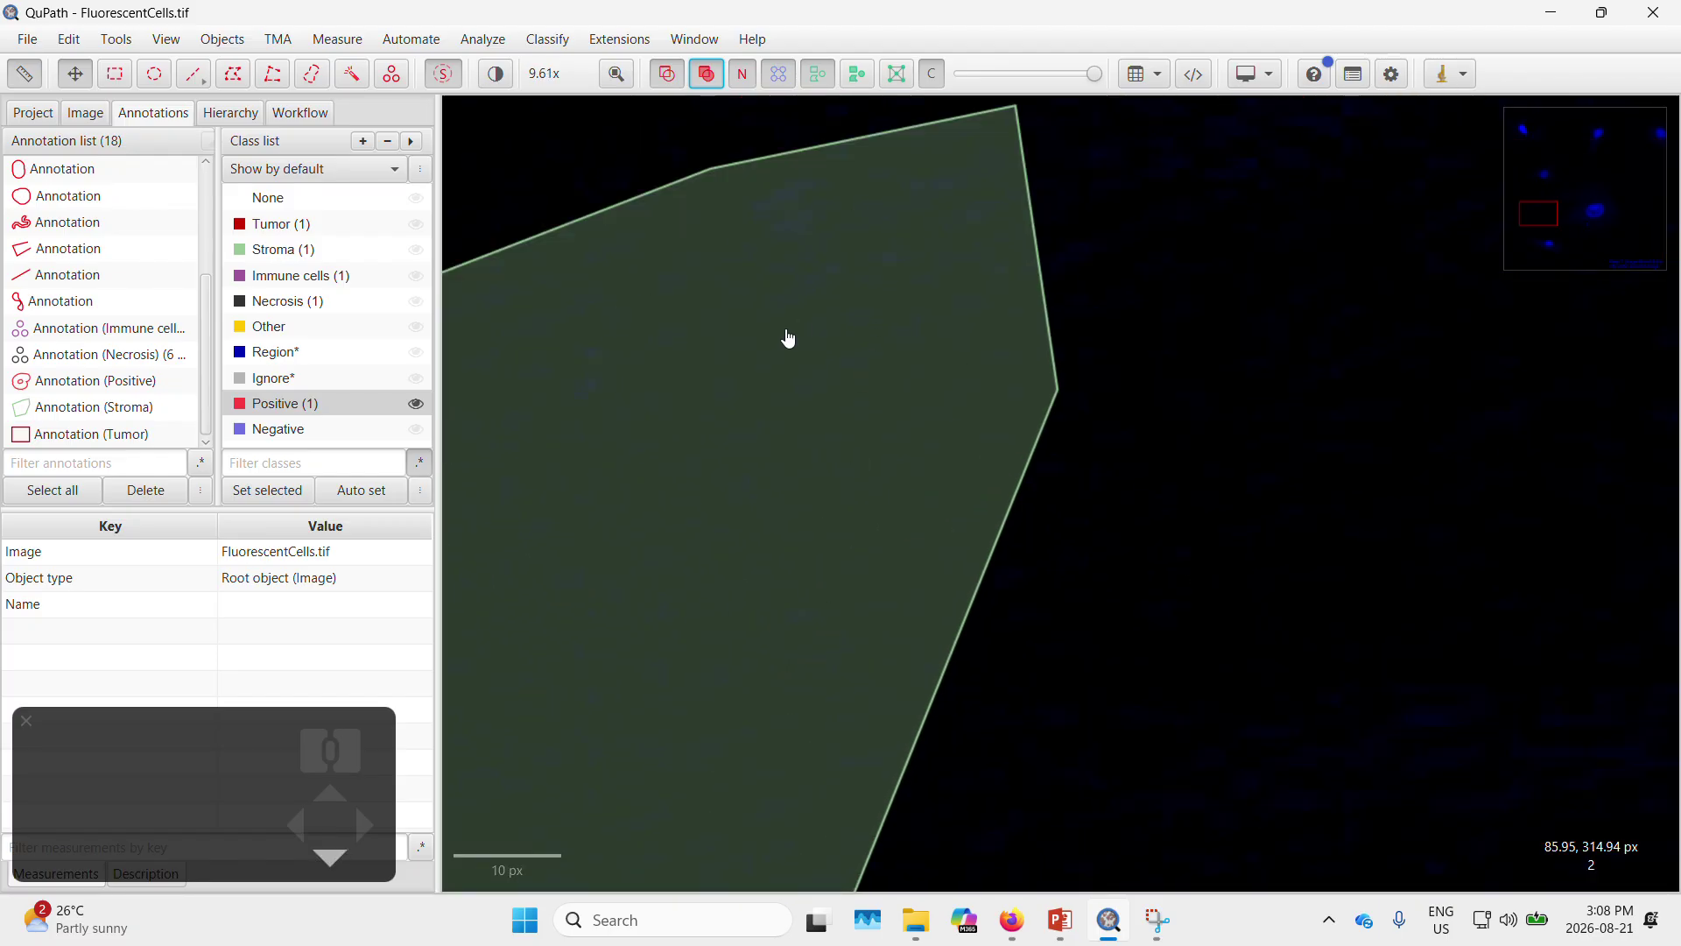
{"action": "scroll", "coordinate": [844, 289], "scroll_direction": "down", "scroll_amount": 7}
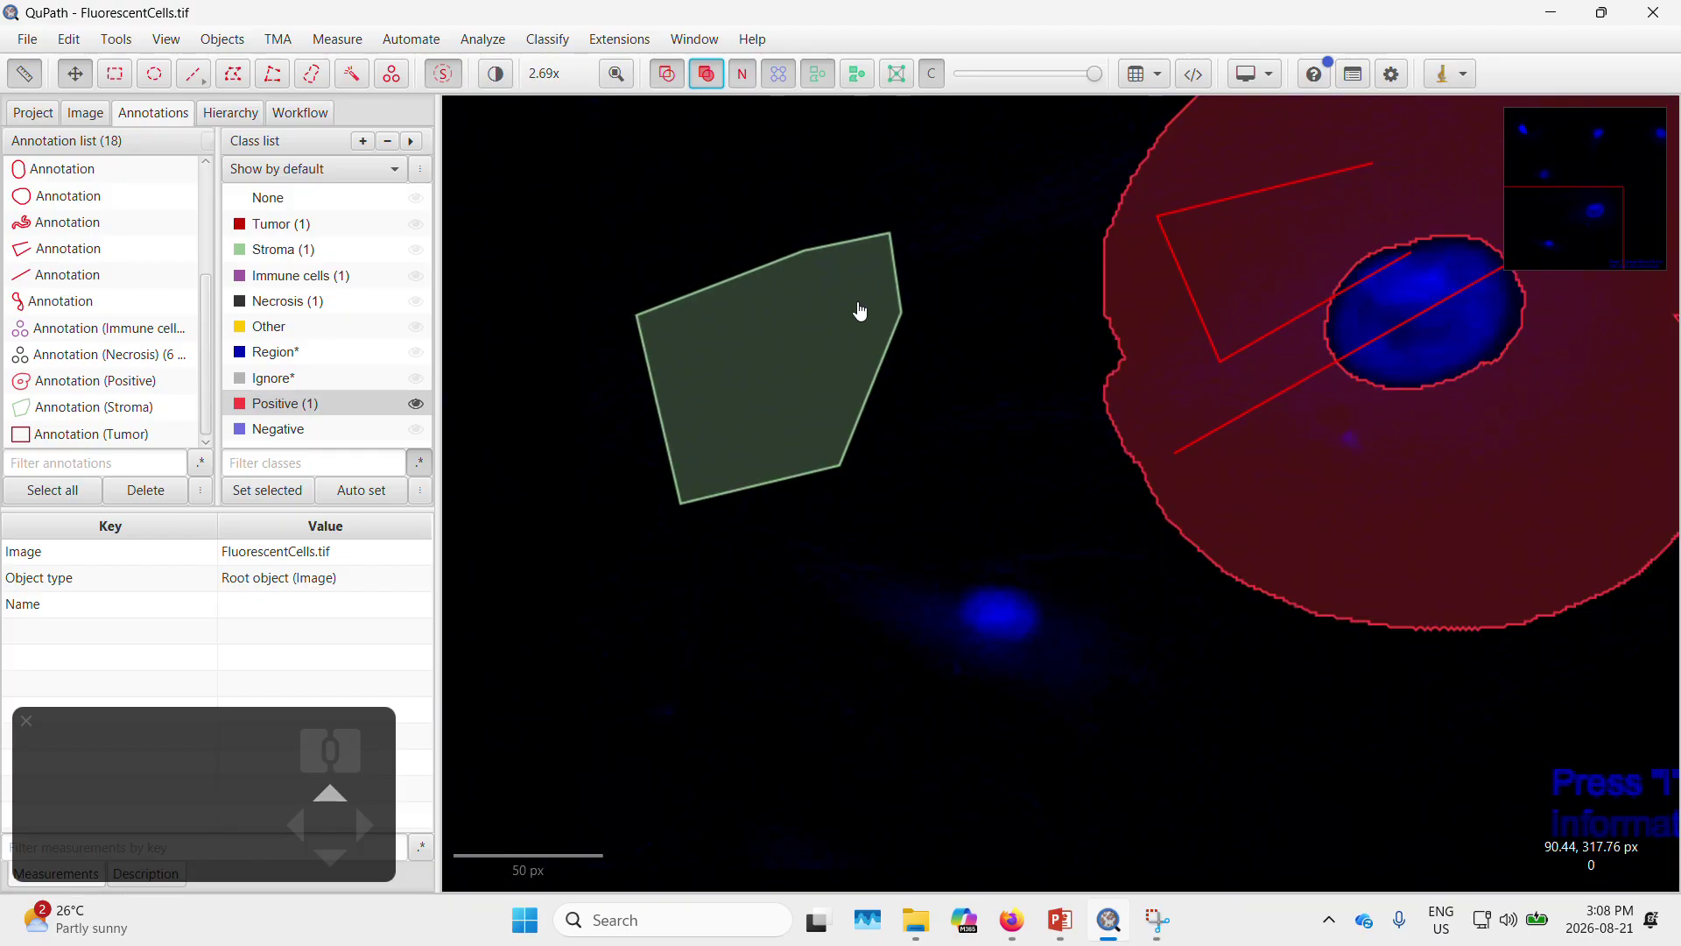
{"action": "left_click_drag", "start_coordinate": [986, 279], "coordinate": [650, 489]}
{"action": "left_click_drag", "start_coordinate": [1185, 438], "coordinate": [1015, 412]}
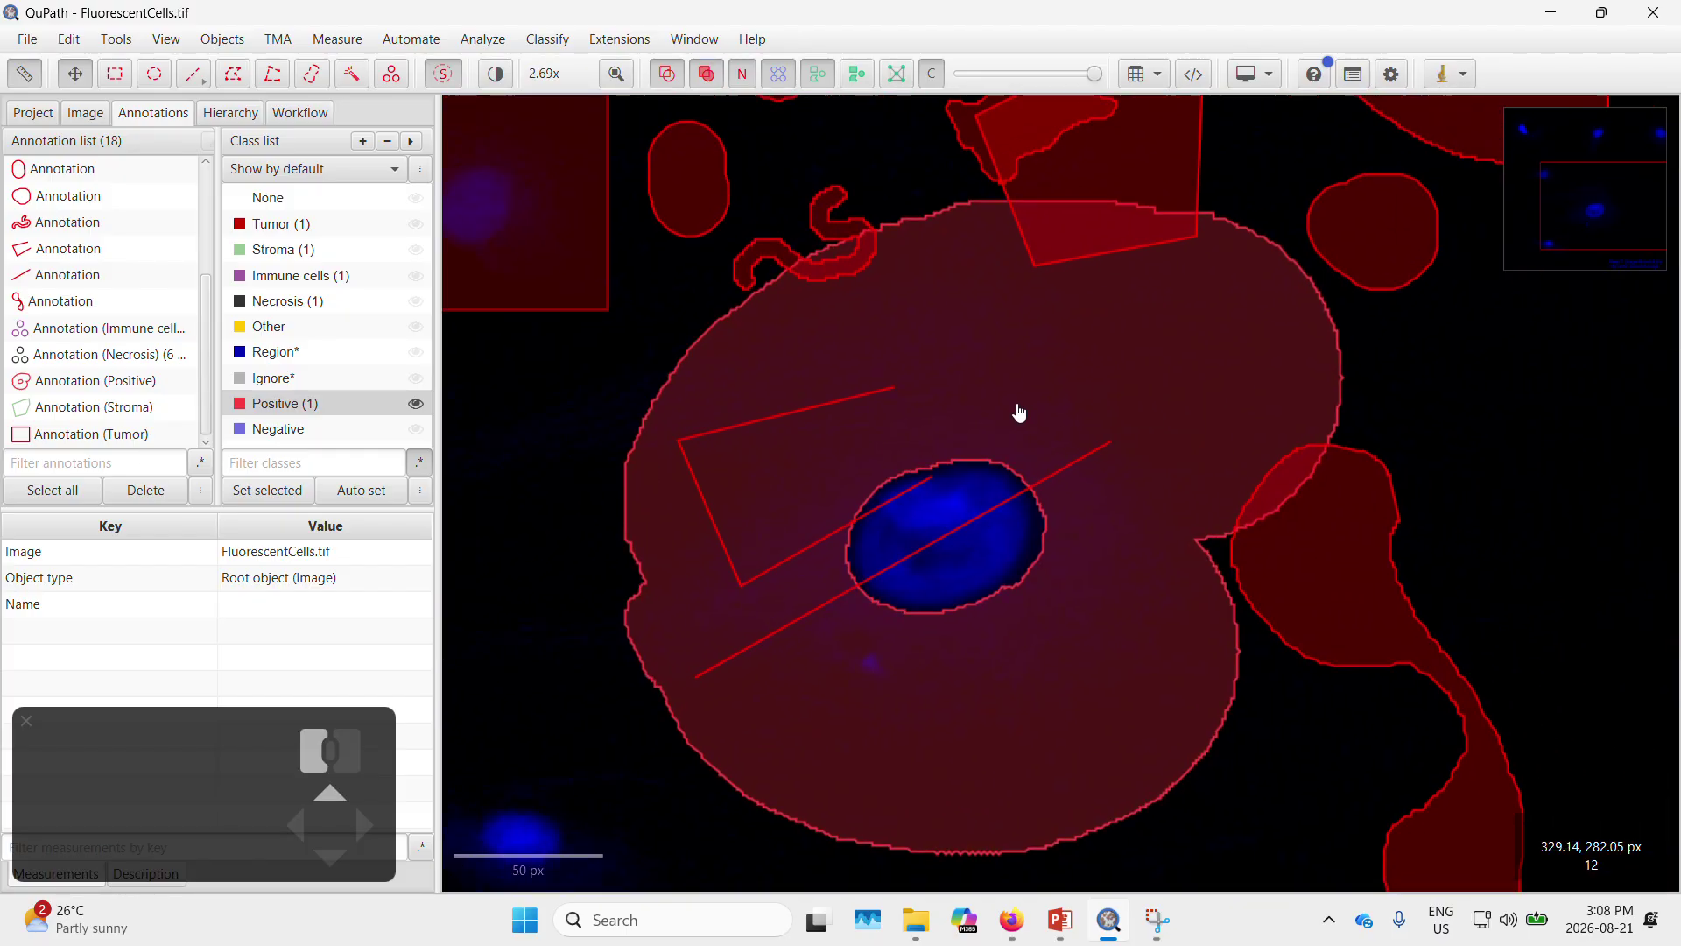
{"action": "scroll", "coordinate": [1252, 488], "scroll_direction": "up", "scroll_amount": 7}
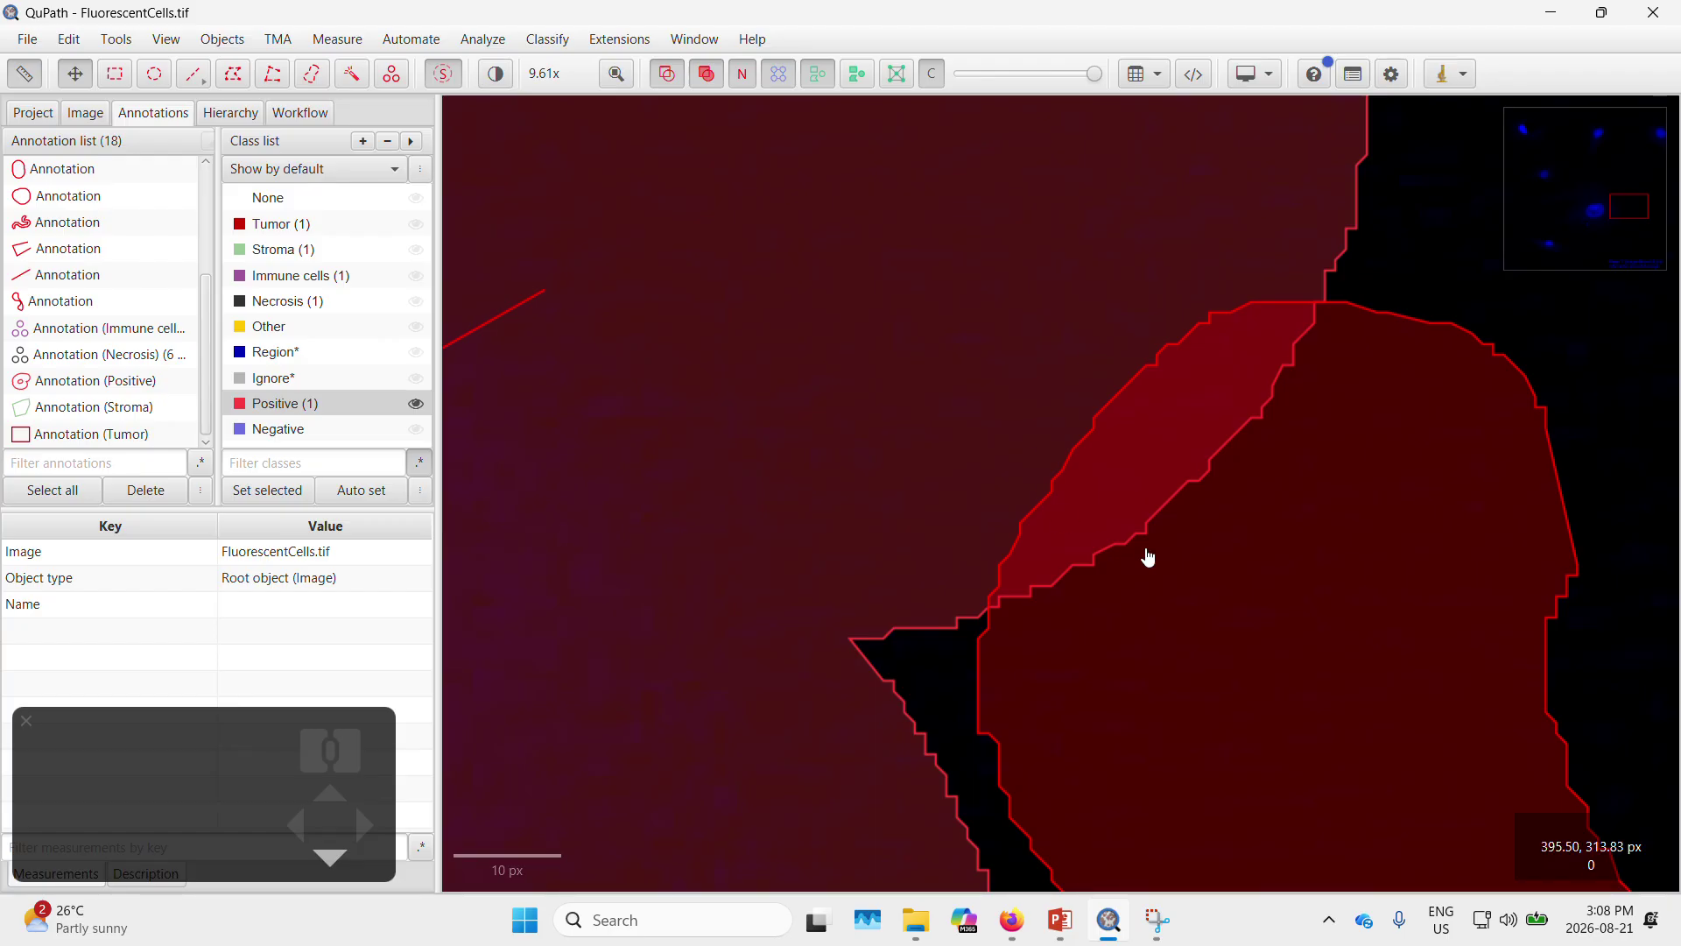
{"action": "scroll", "coordinate": [803, 334], "scroll_direction": "down", "scroll_amount": 2}
{"action": "scroll", "coordinate": [805, 340], "scroll_direction": "down", "scroll_amount": 5}
{"action": "left_click_drag", "start_coordinate": [863, 293], "coordinate": [1051, 386]}
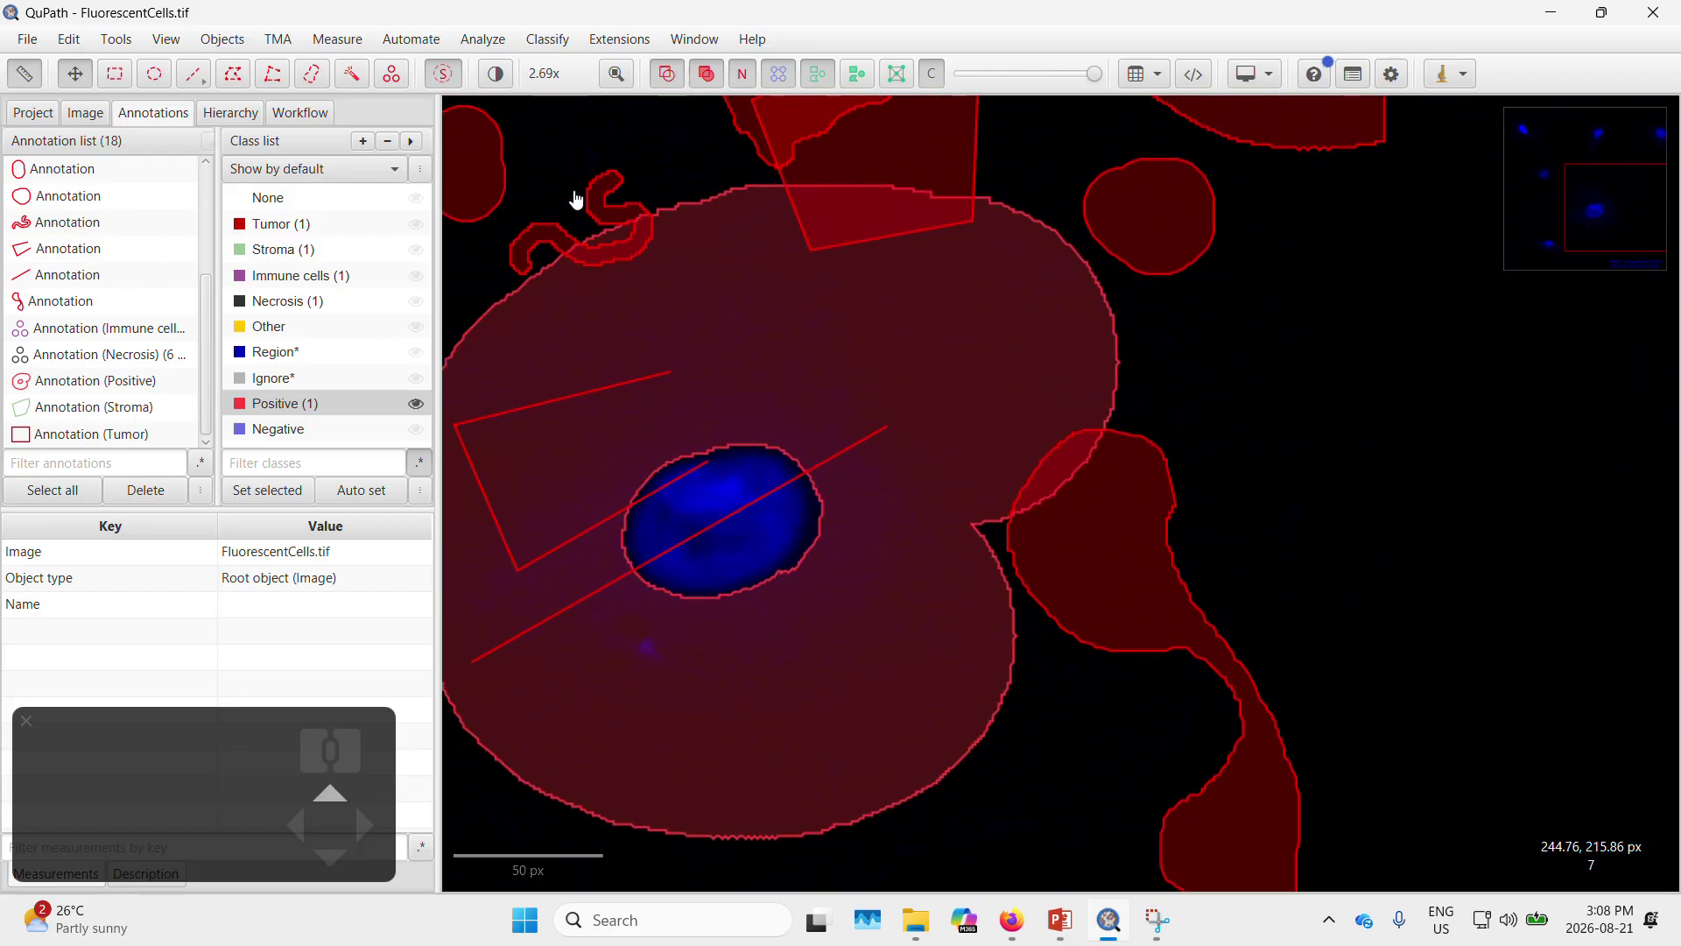
Turn off selection mode and extend the Positive annotation with a narrow arm on its right side using the Brush tool
{"action": "left_click", "coordinate": [443, 74]}
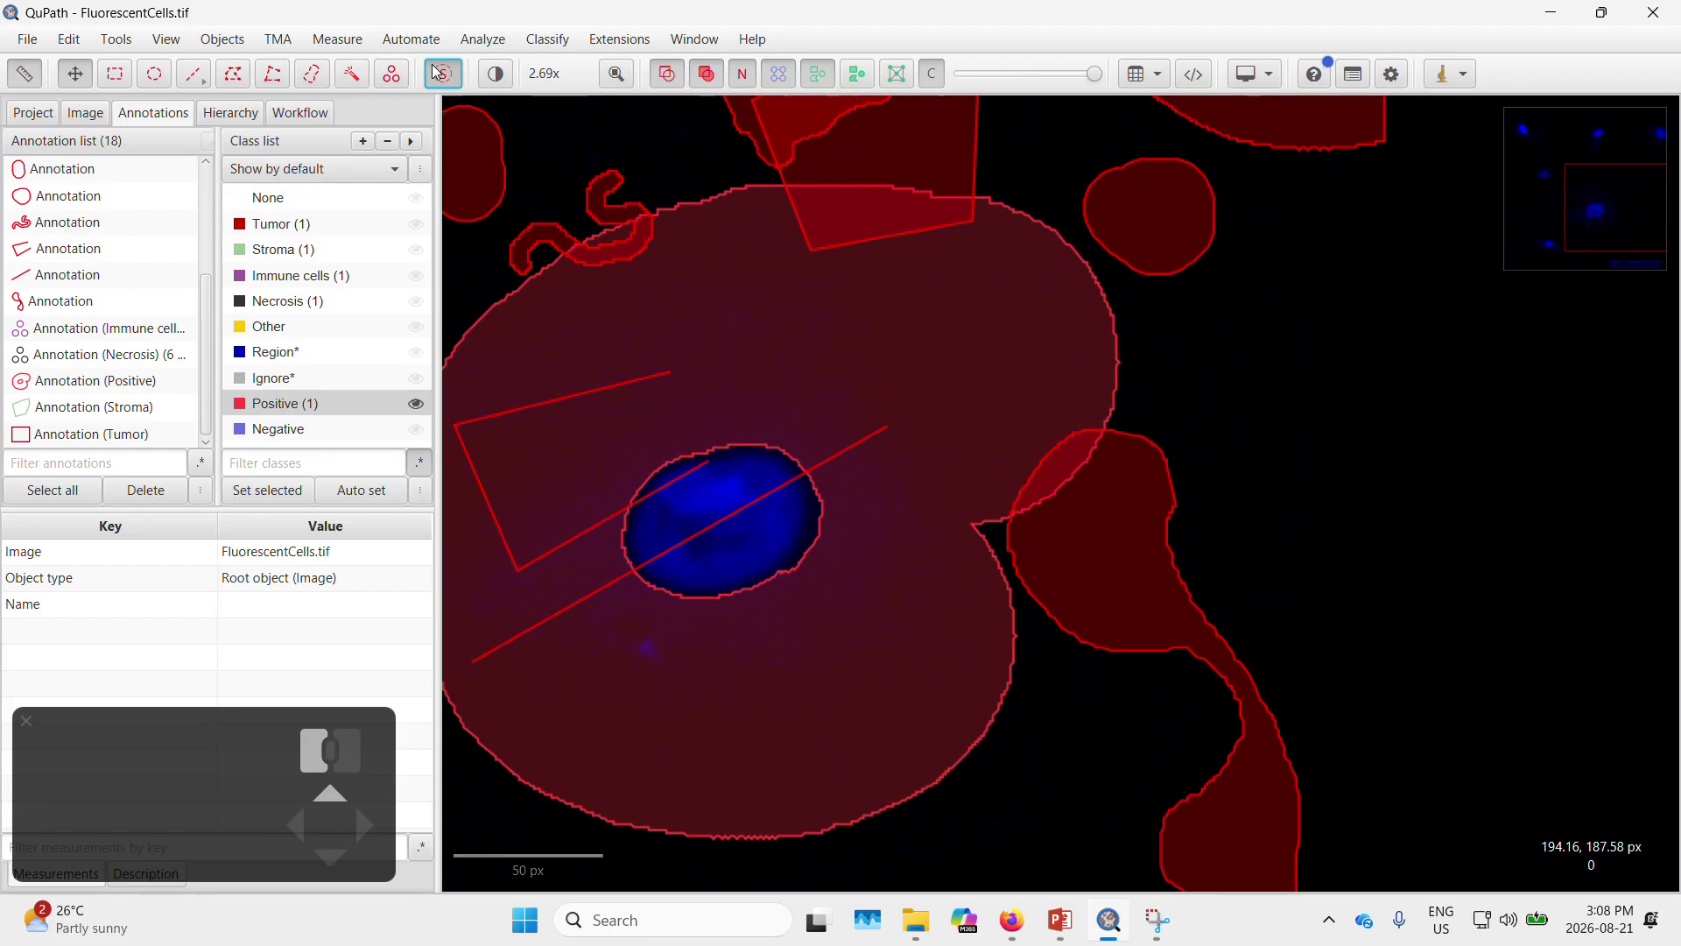
{"action": "left_click", "coordinate": [311, 74]}
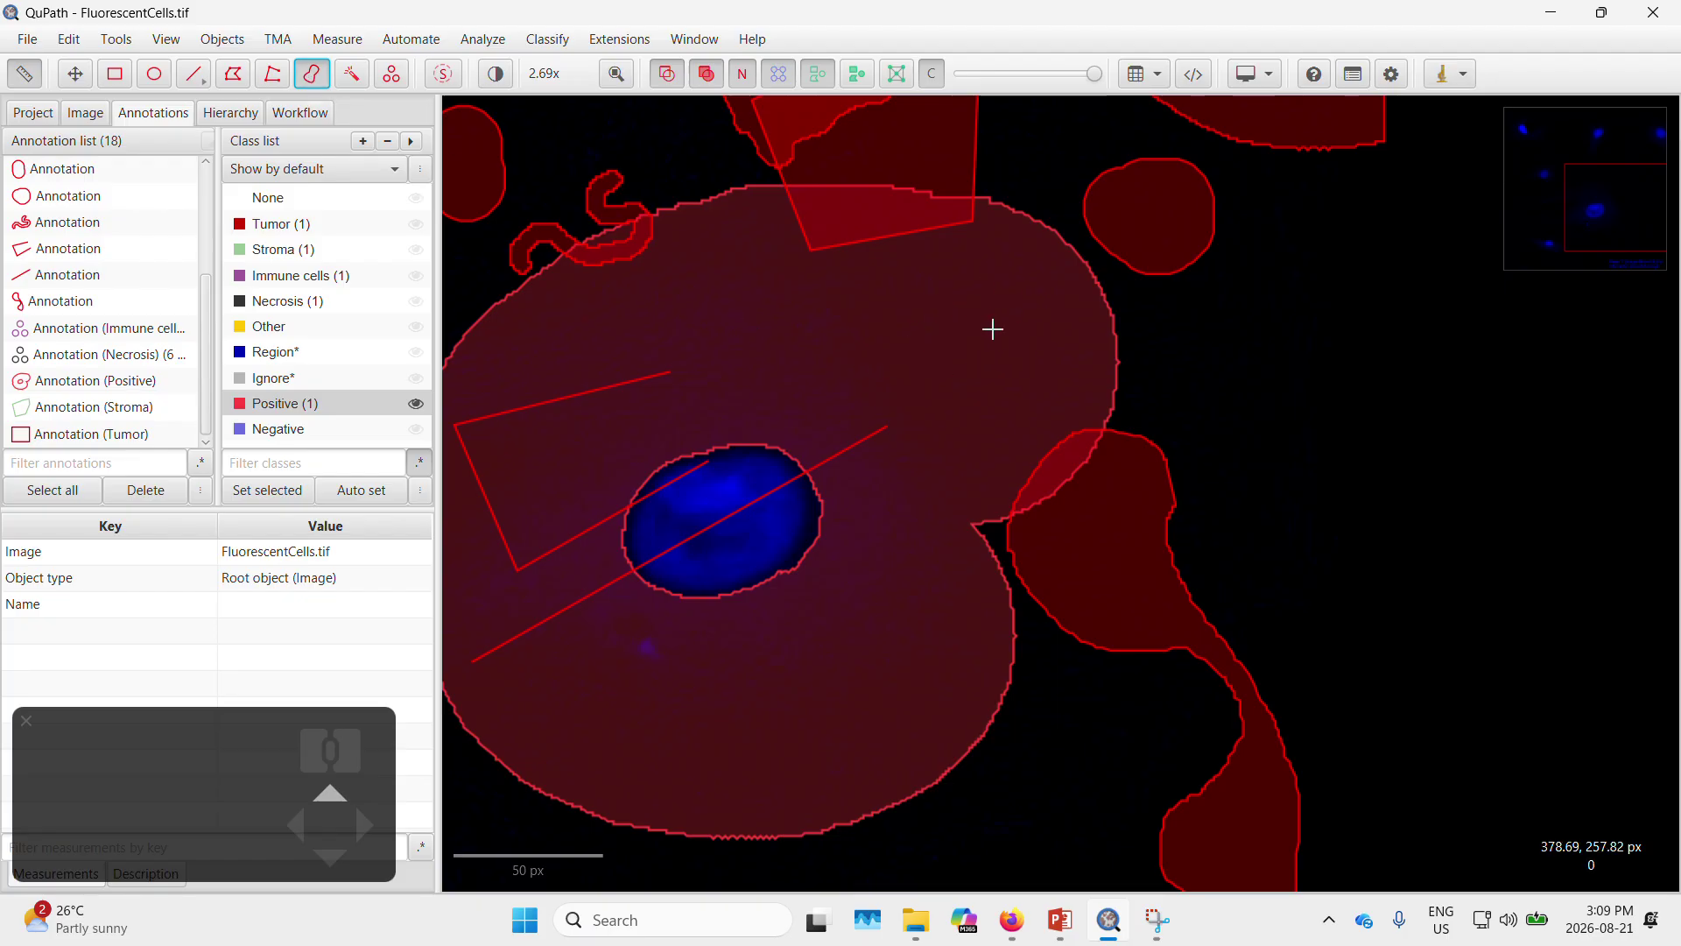
{"action": "left_click", "coordinate": [992, 329]}
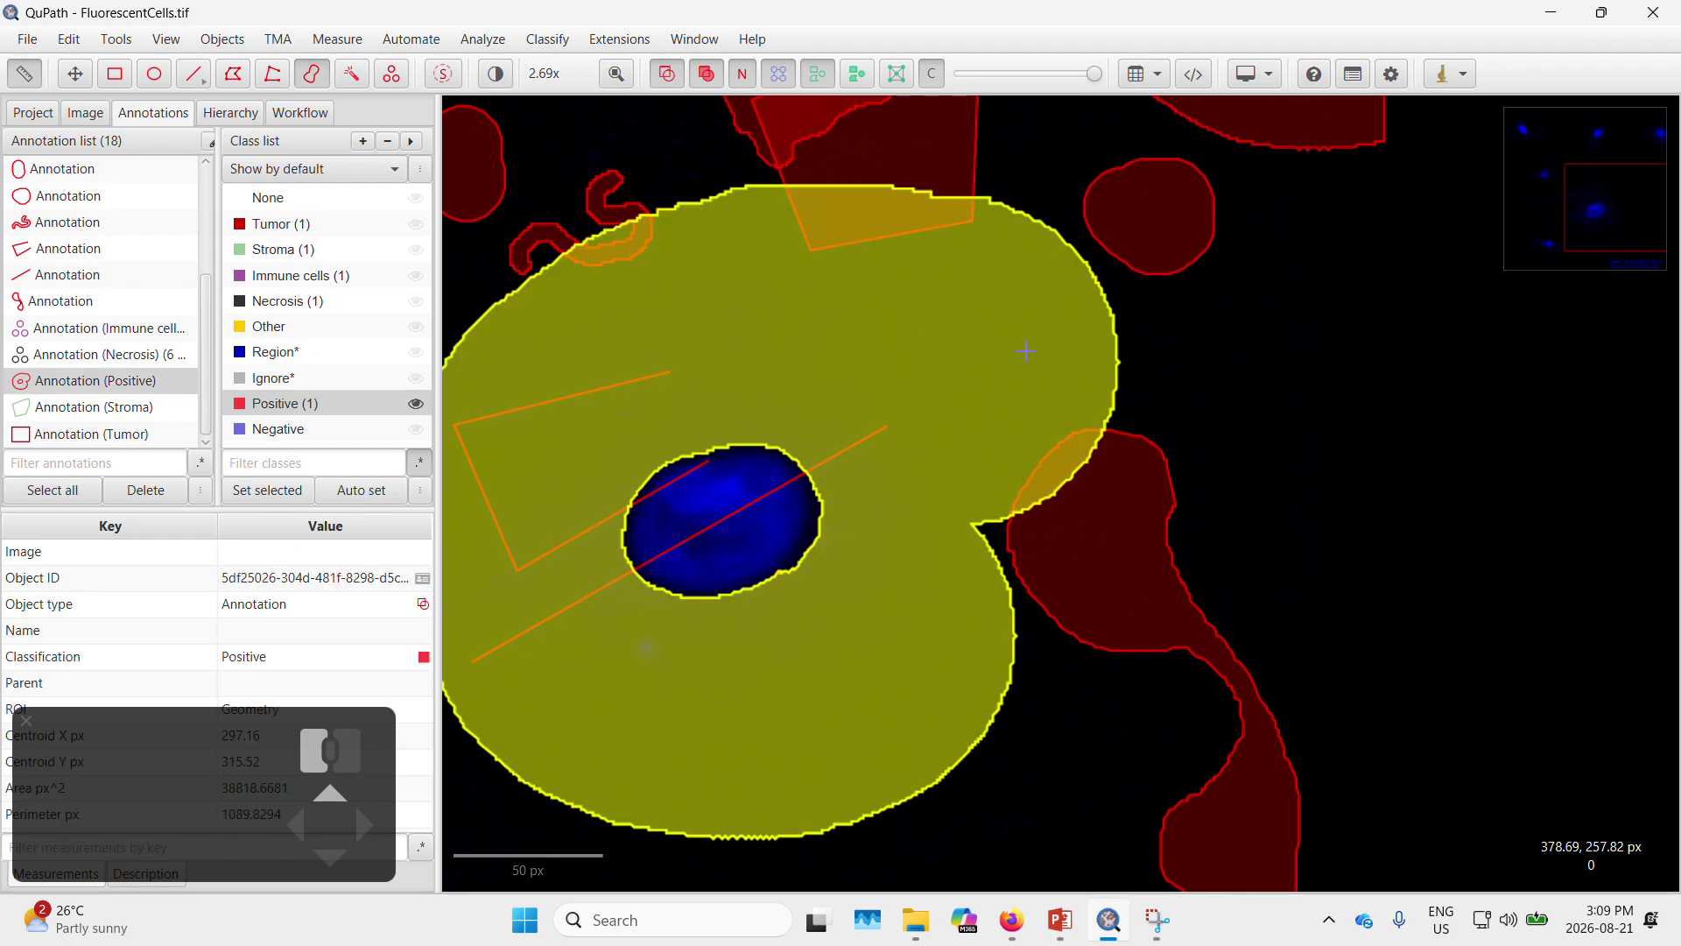
{"action": "mouse_move", "coordinate": [989, 341]}
{"action": "left_mouse_down"}
{"action": "mouse_move", "coordinate": [1226, 337]}
{"action": "mouse_move", "coordinate": [1206, 338]}
{"action": "left_mouse_up"}
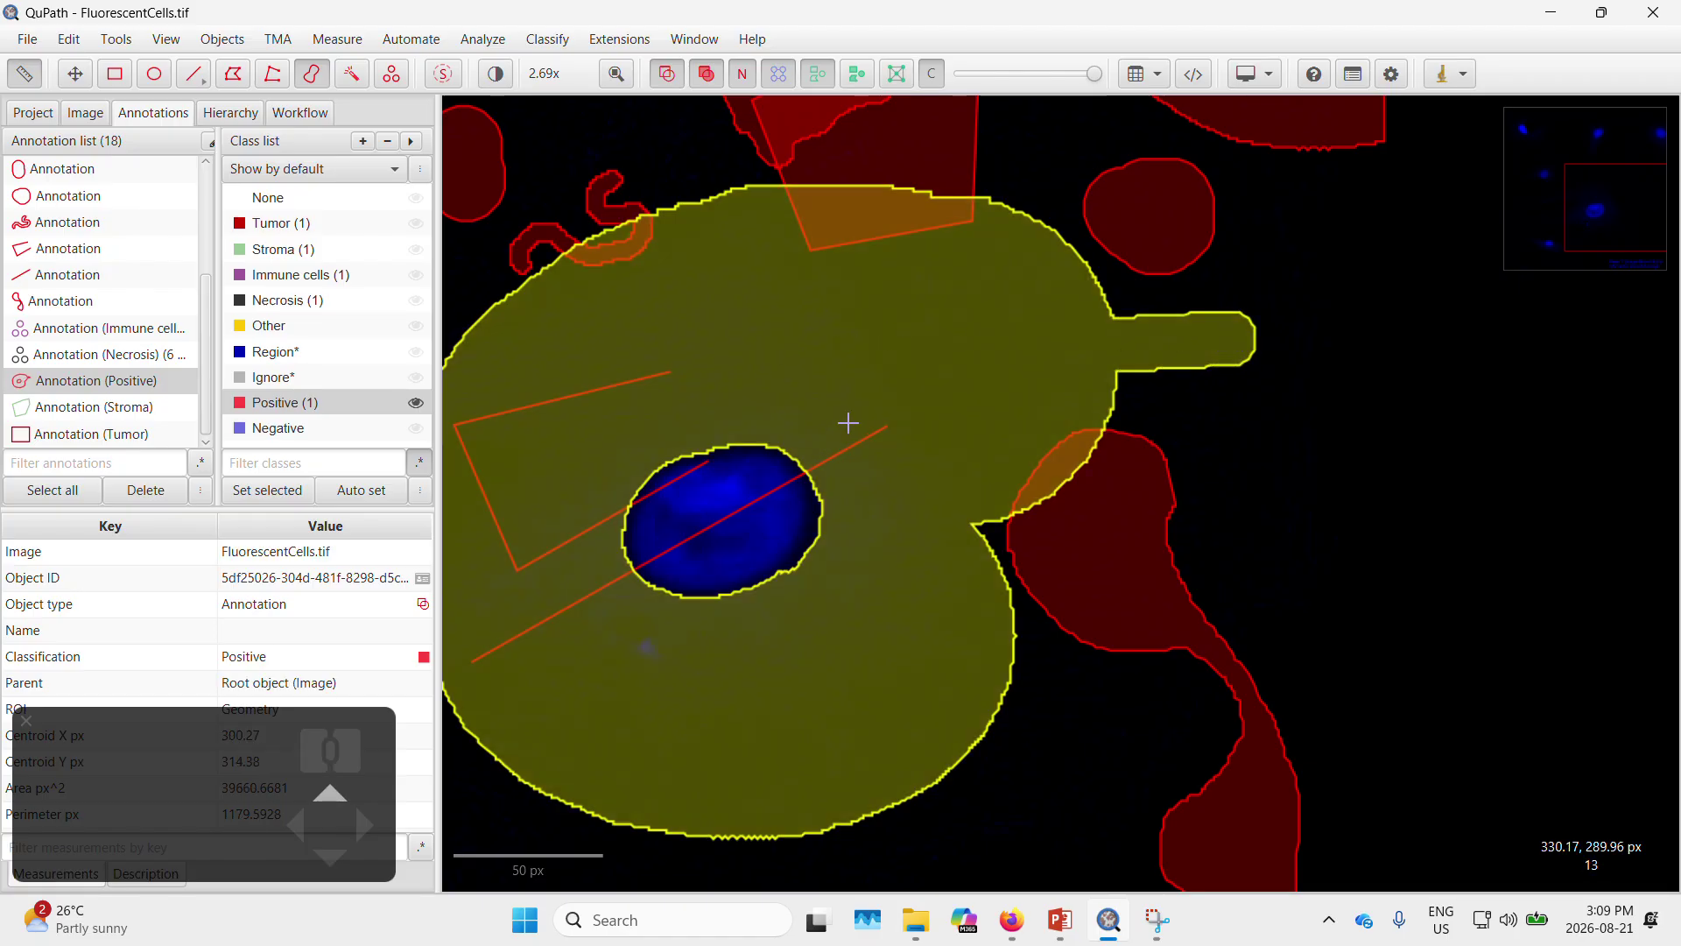
Draw a freehand oval annotation of about 1260 px² with the Polygon tool inside the Positive annotation, to the upper right of the nucleus
{"action": "left_click", "coordinate": [233, 73]}
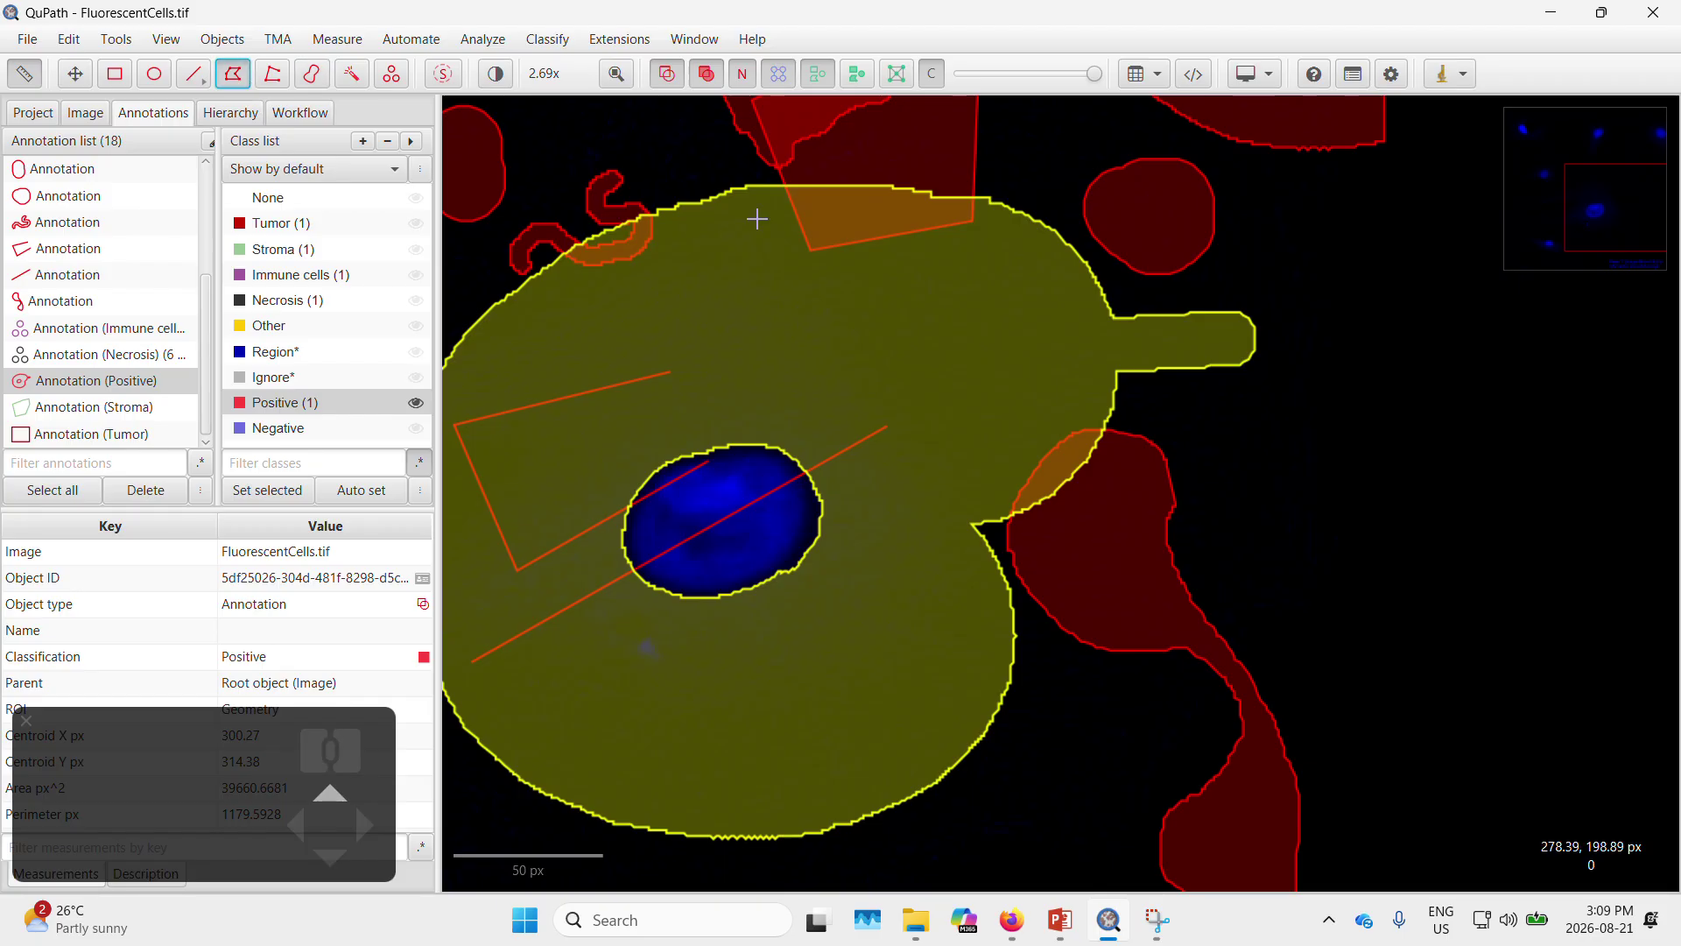
{"action": "mouse_move", "coordinate": [945, 296]}
{"action": "left_mouse_down"}
{"action": "mouse_move", "coordinate": [927, 292]}
{"action": "mouse_move", "coordinate": [861, 357]}
{"action": "mouse_move", "coordinate": [987, 323]}
{"action": "left_mouse_up"}
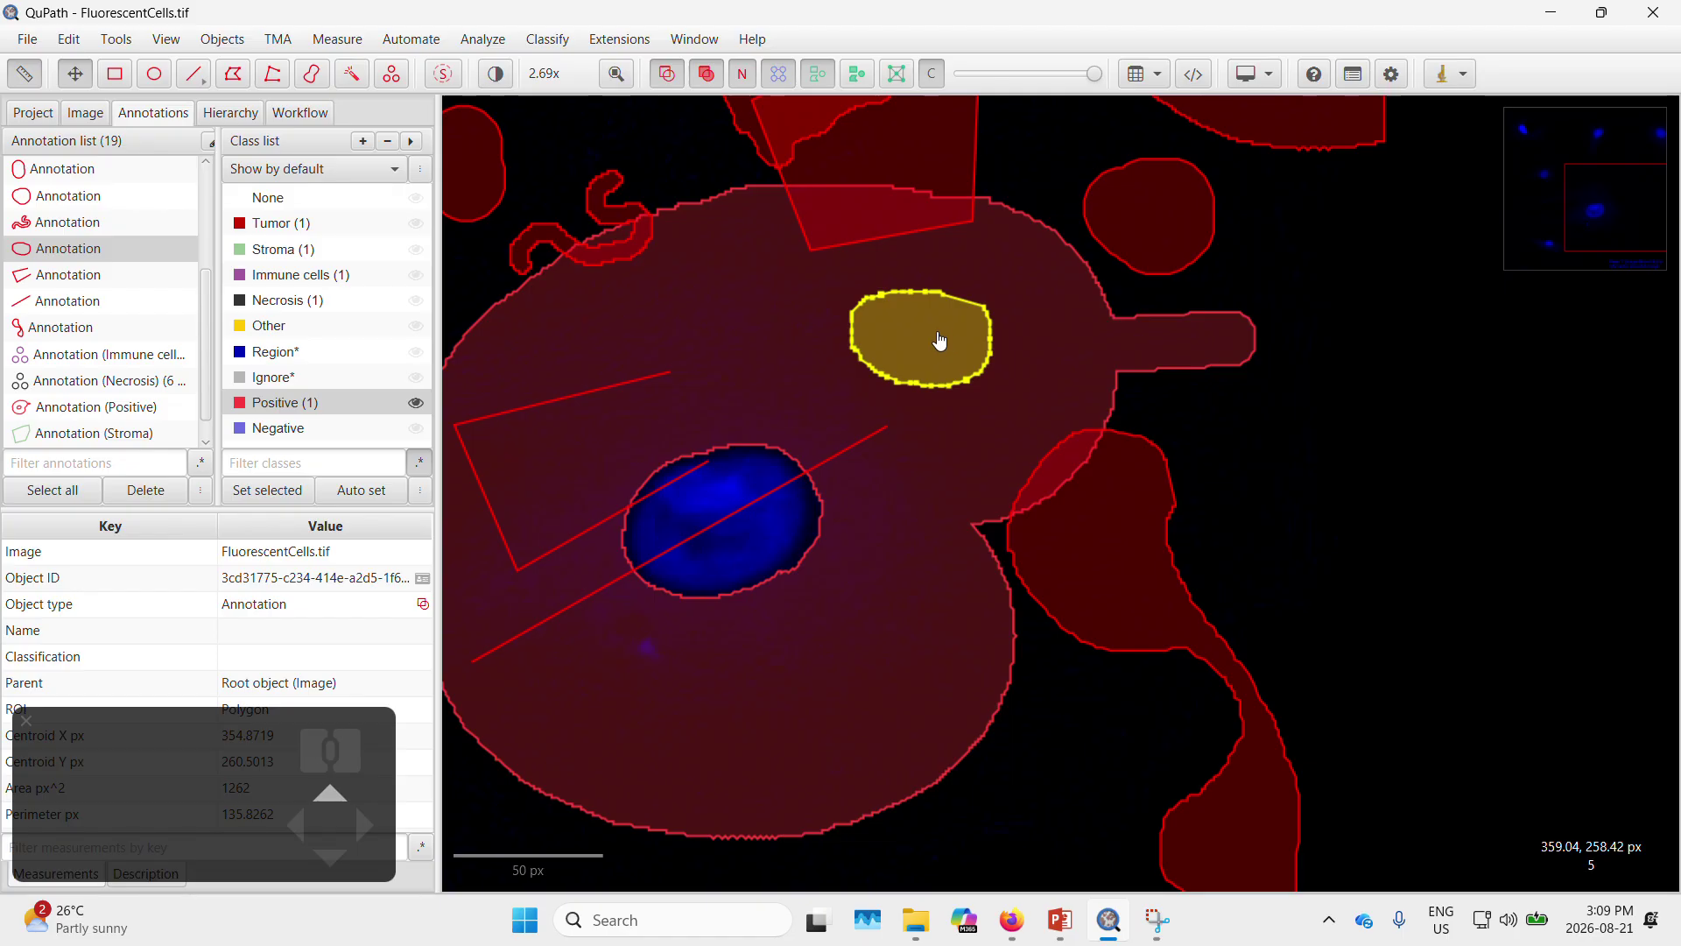
Switch to the presentation slide for exercise 10 on saving and loading annotations
{"action": "key", "text": "alt+Tab"}
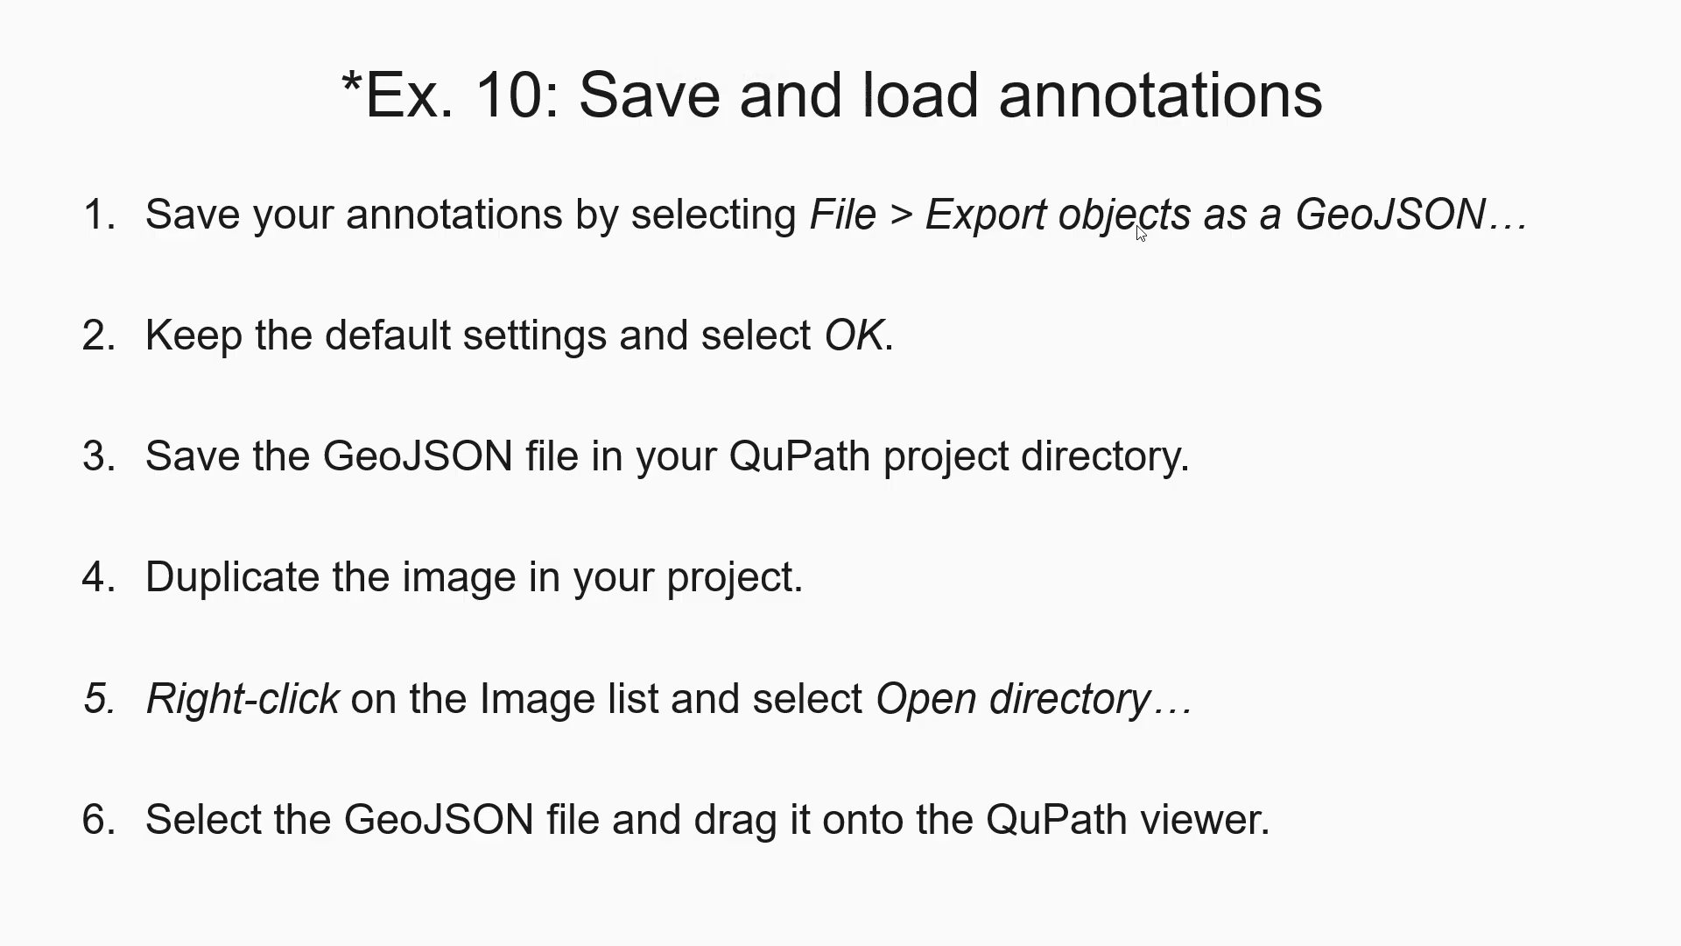
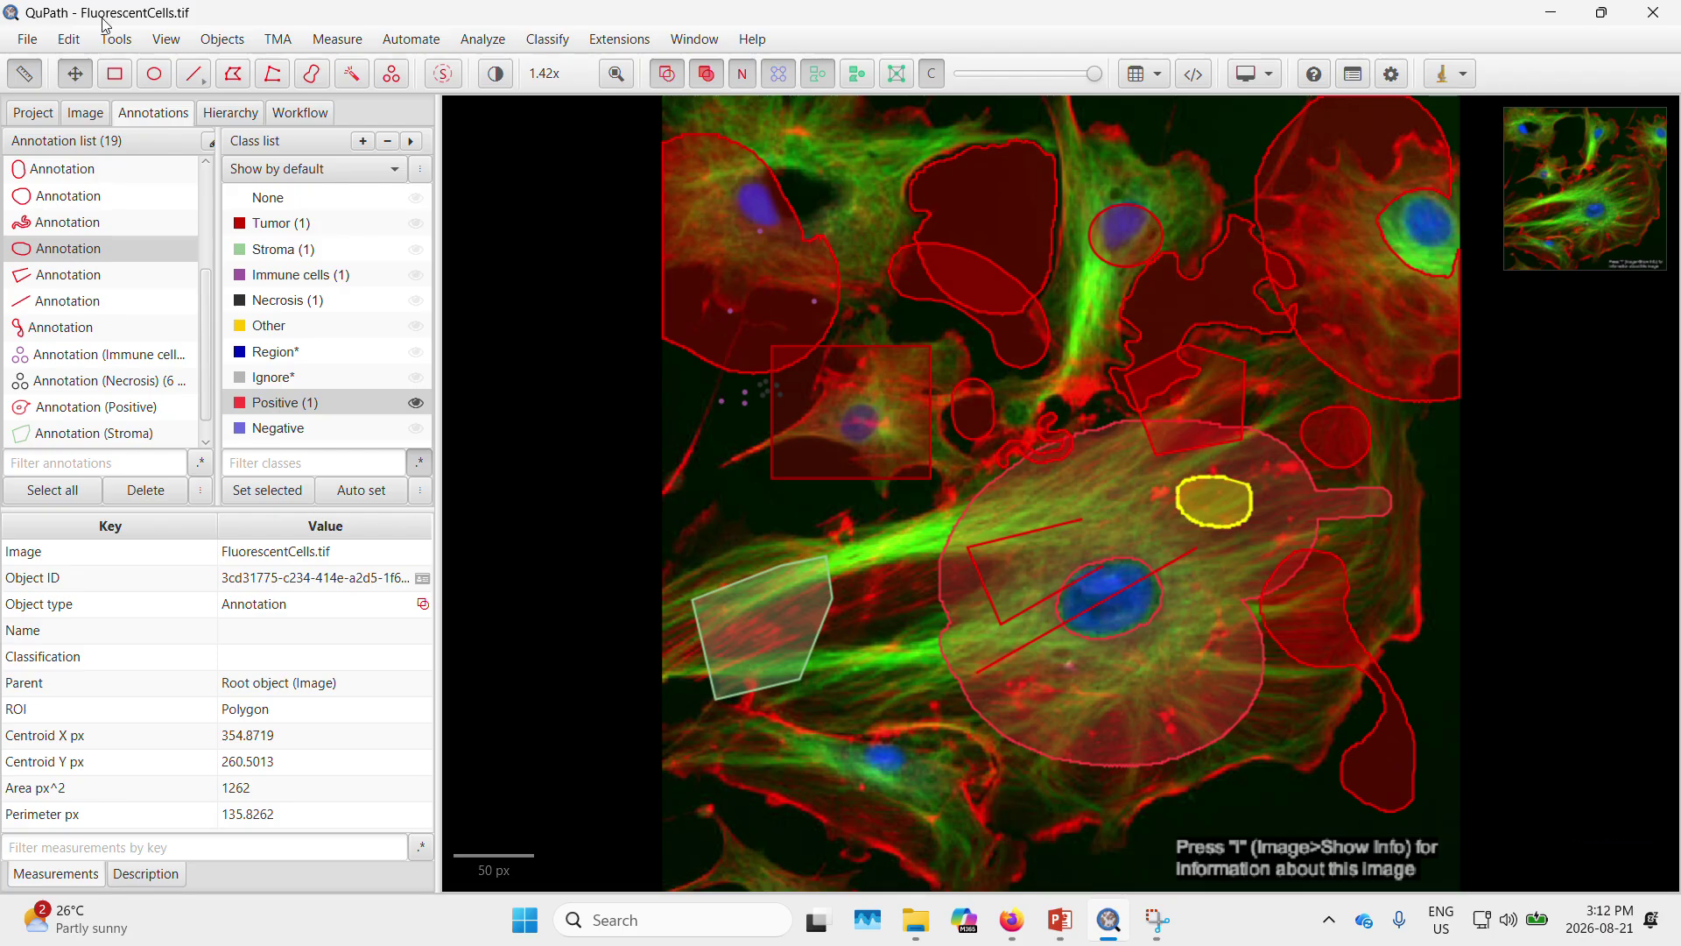
Export the selected oval annotation as GeoJSON with the default settings, saving it as FluorescentCells.geojson in the QuPath_workshop folder
{"action": "left_click", "coordinate": [31, 42]}
{"action": "left_click", "coordinate": [66, 247]}
{"action": "left_click", "coordinate": [27, 40]}
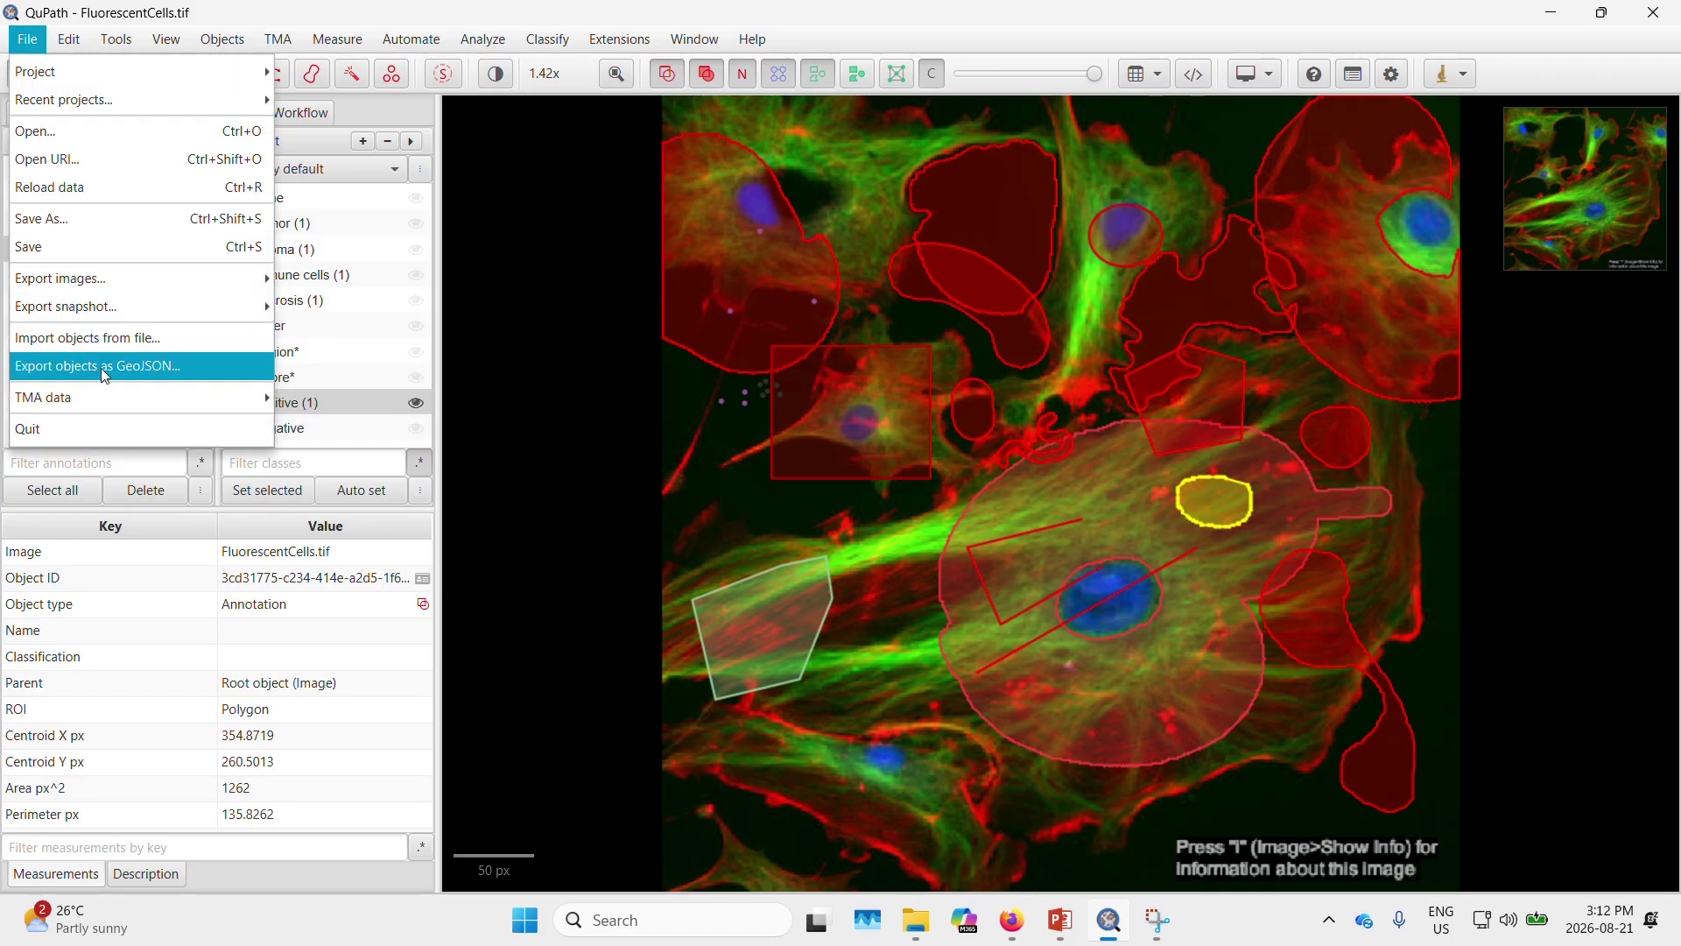
{"action": "left_click", "coordinate": [151, 369]}
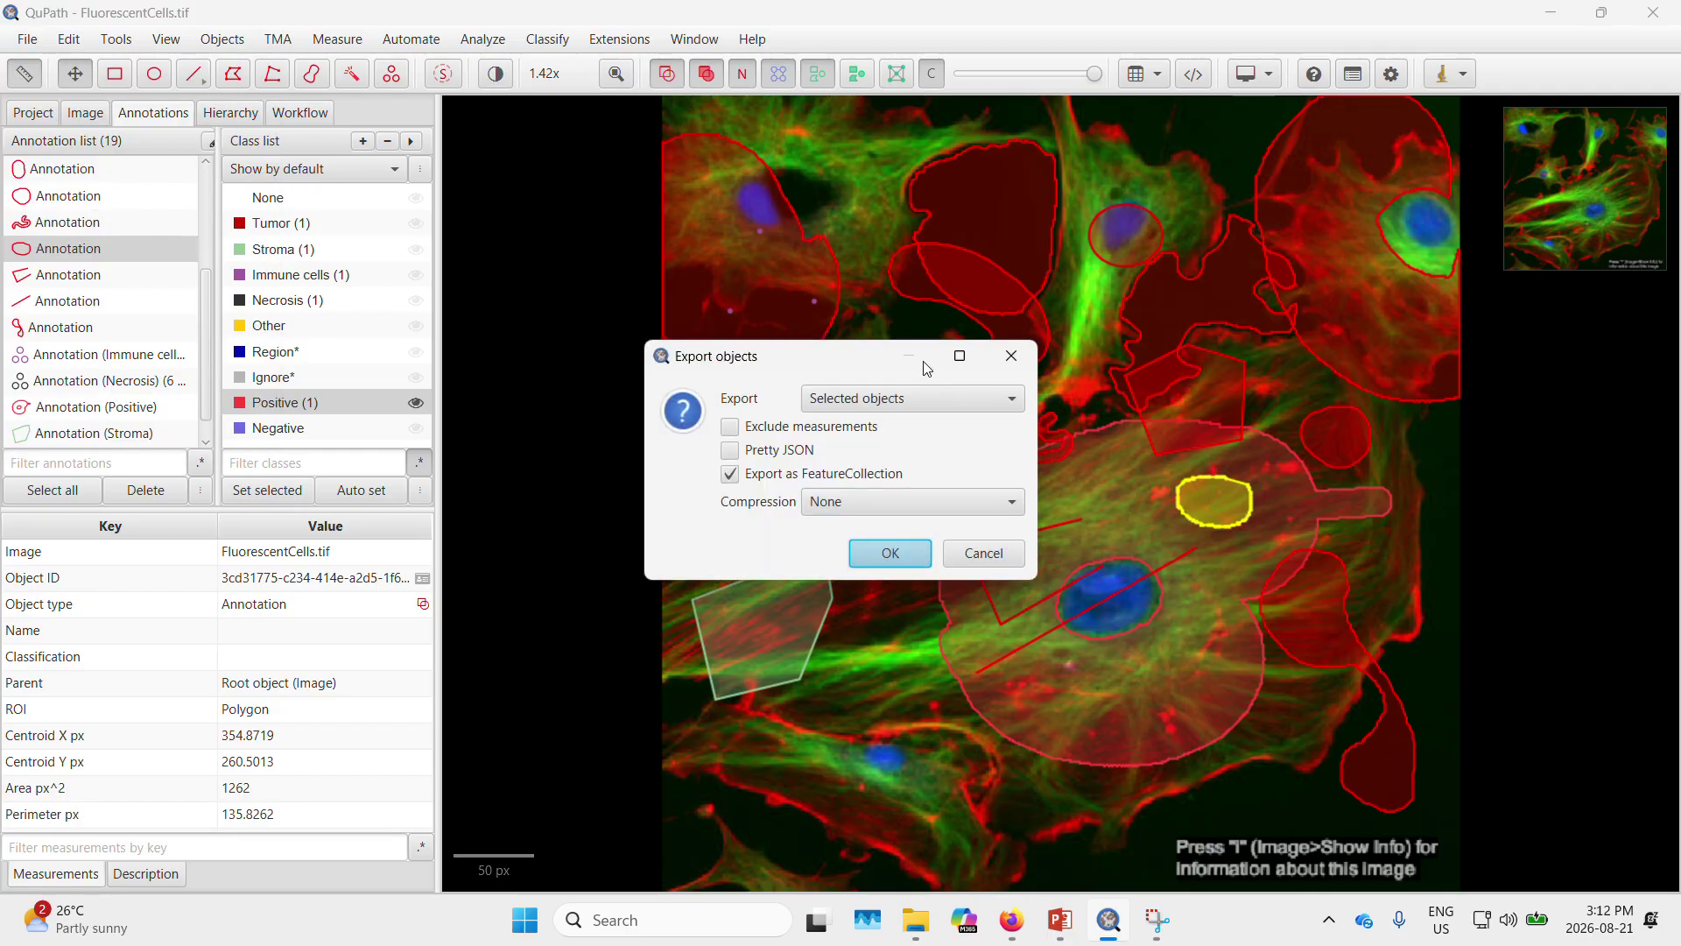
{"action": "left_click", "coordinate": [895, 555]}
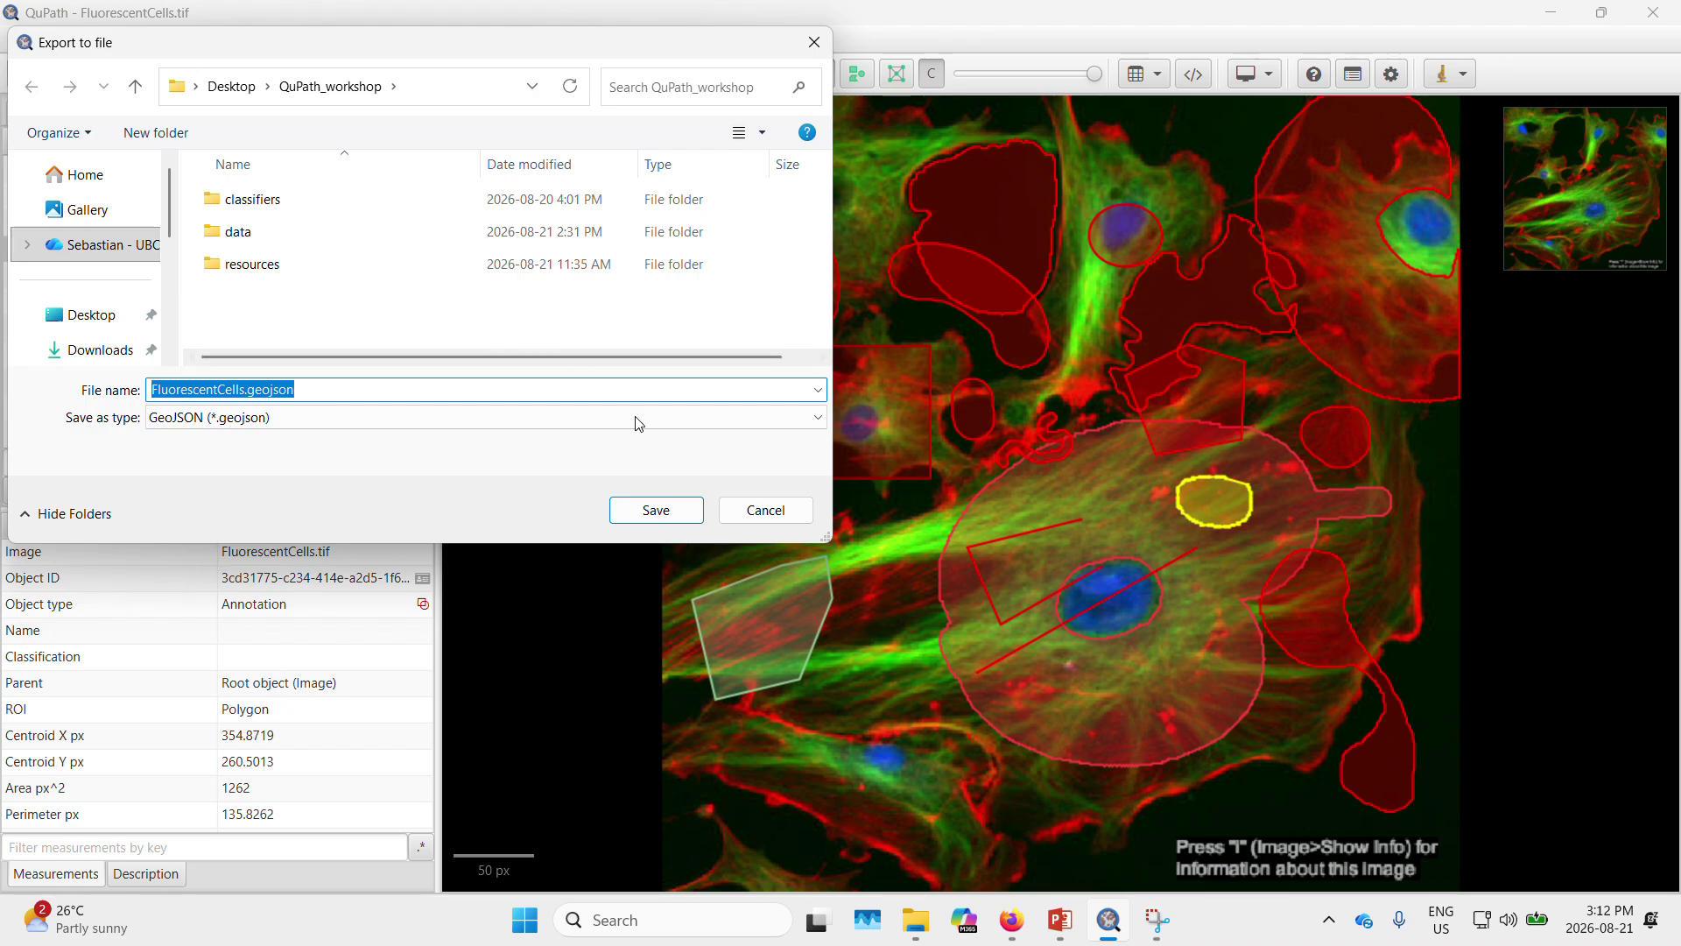
{"action": "left_click", "coordinate": [658, 510]}
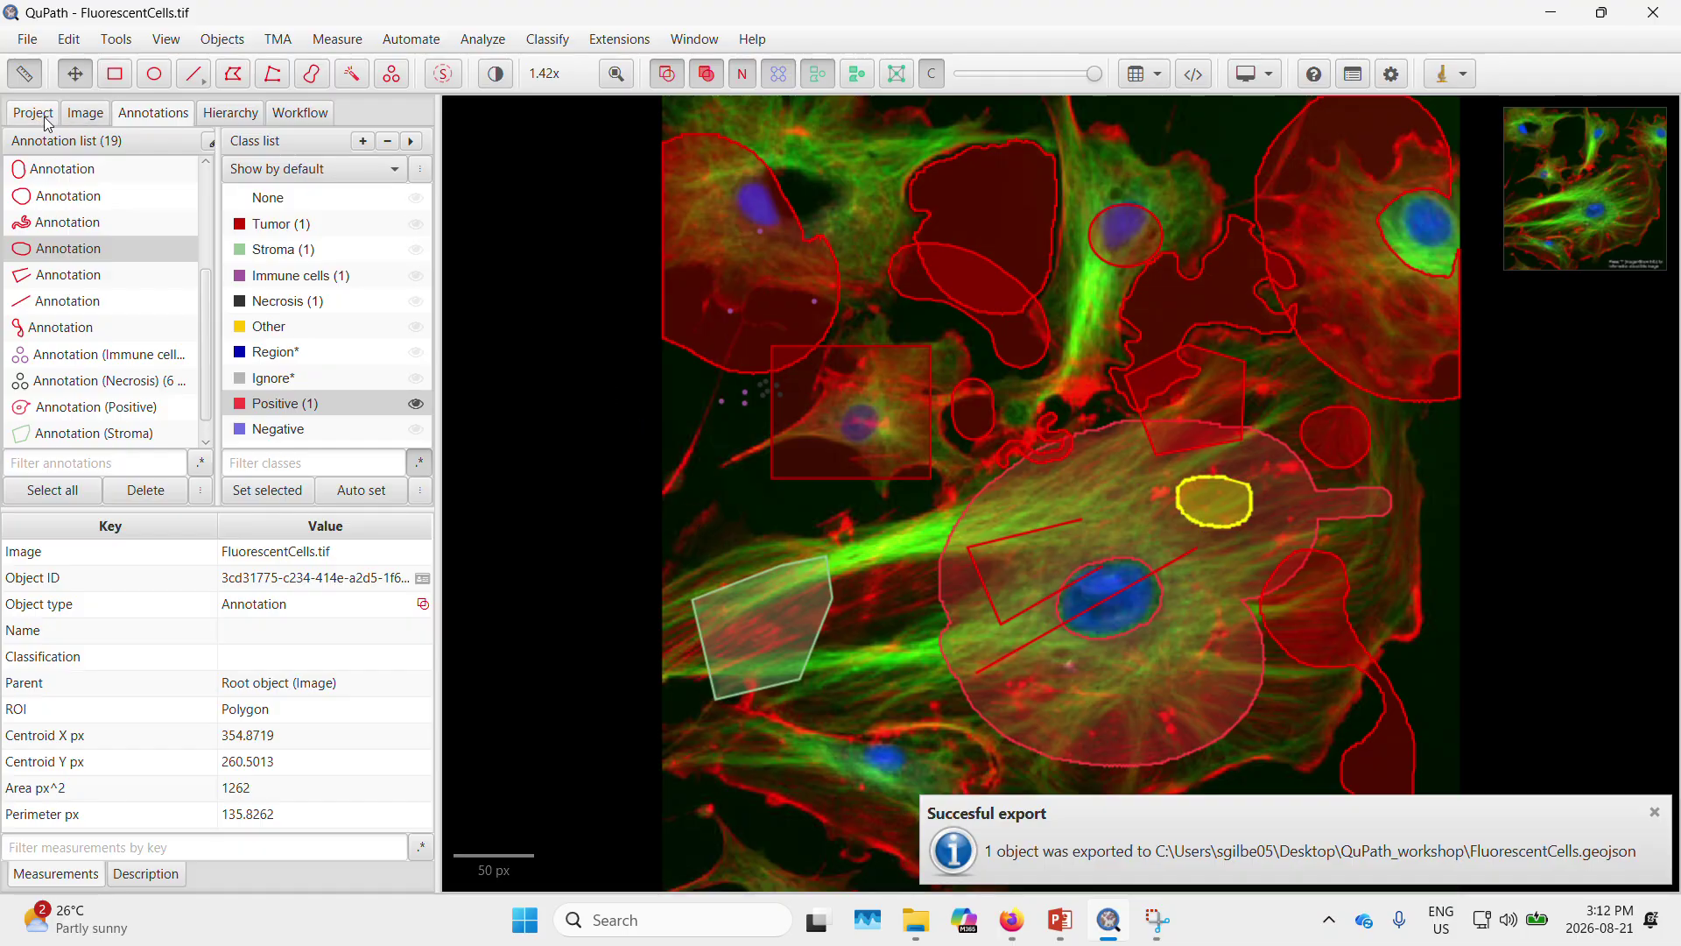
Duplicate FluorescentCells.tif in the project as FluorescentCells.tif (1), without duplicating its data files
{"action": "left_click", "coordinate": [33, 113]}
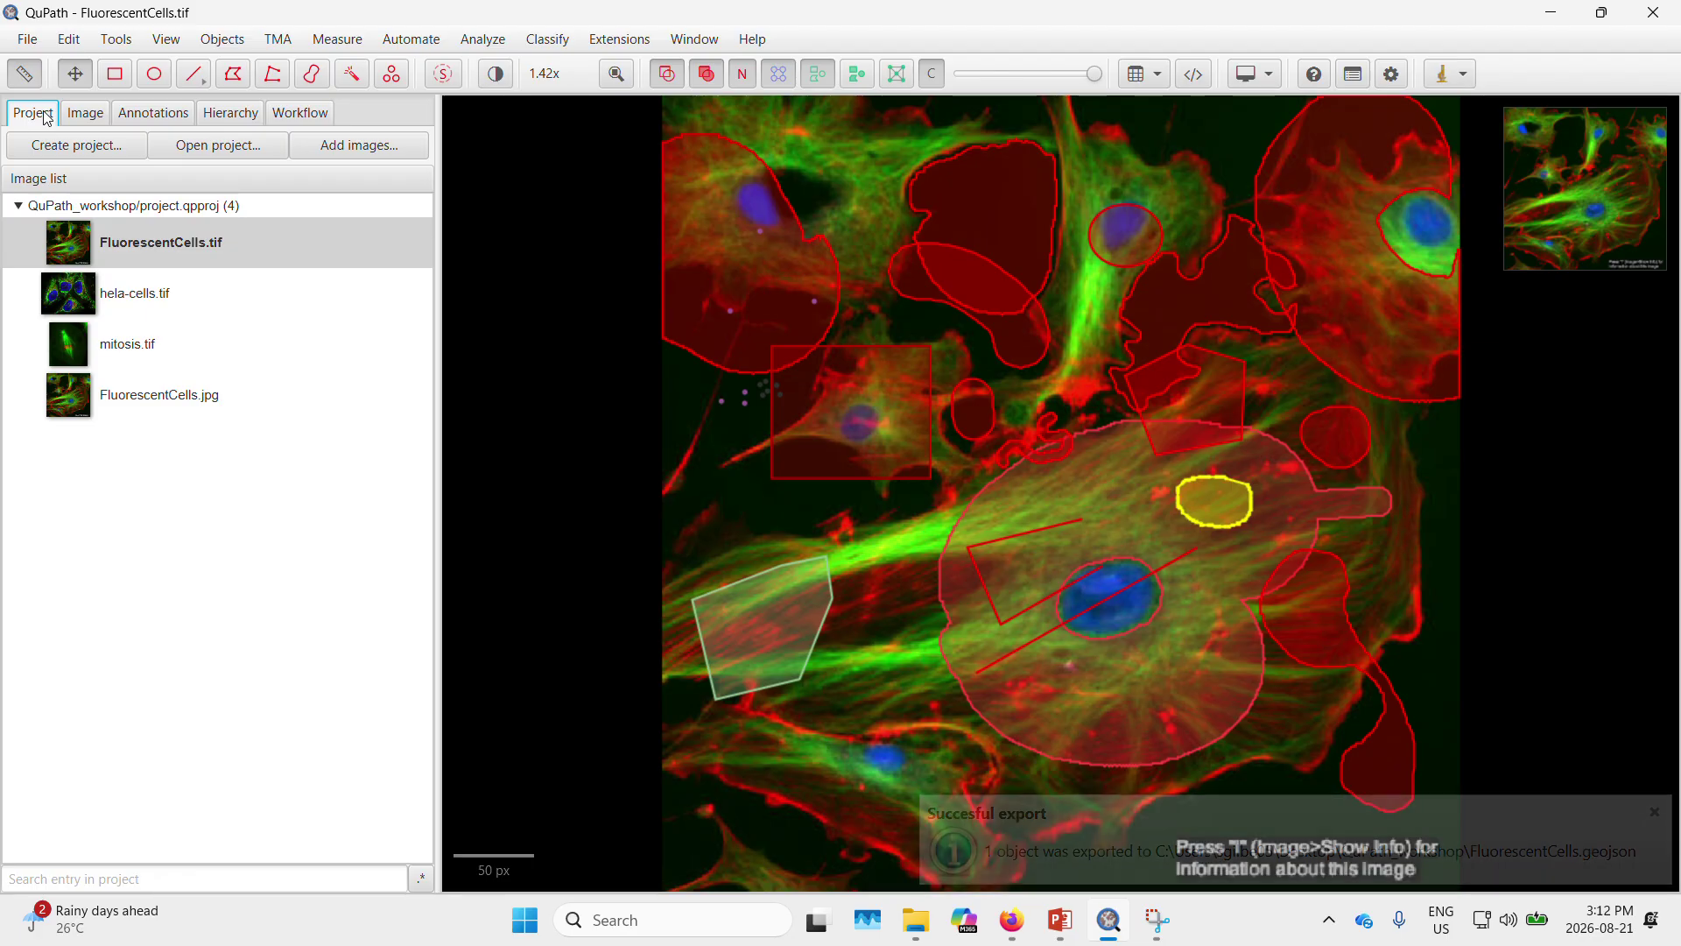
{"action": "right_click", "coordinate": [176, 253]}
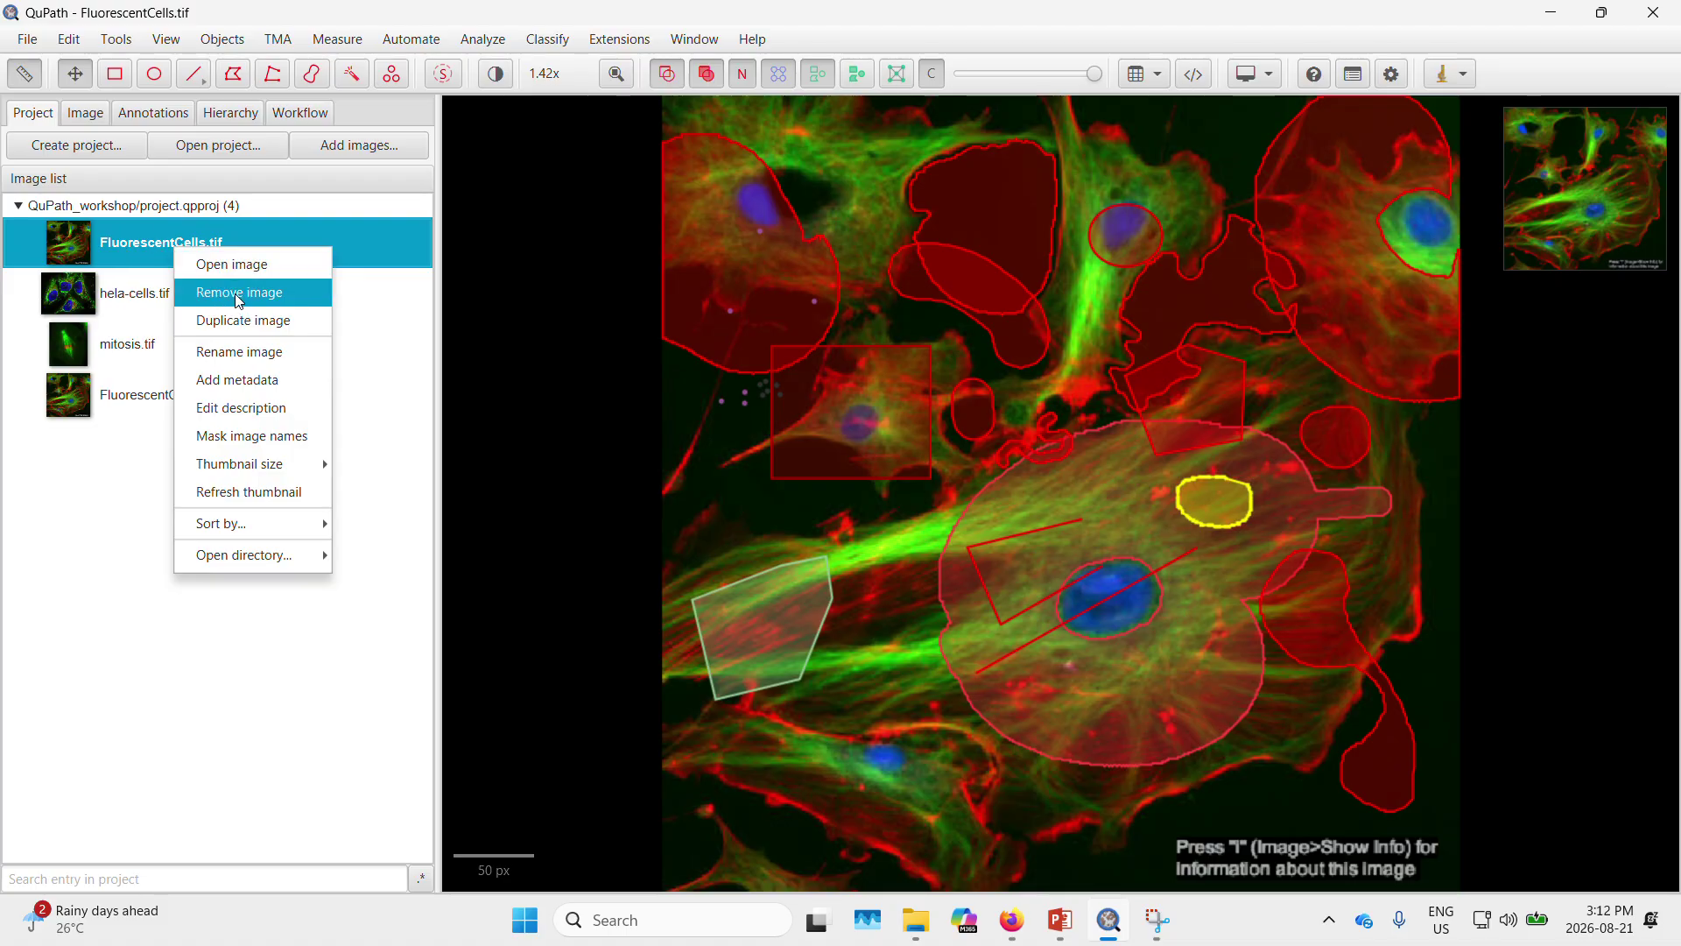
{"action": "left_click", "coordinate": [256, 324]}
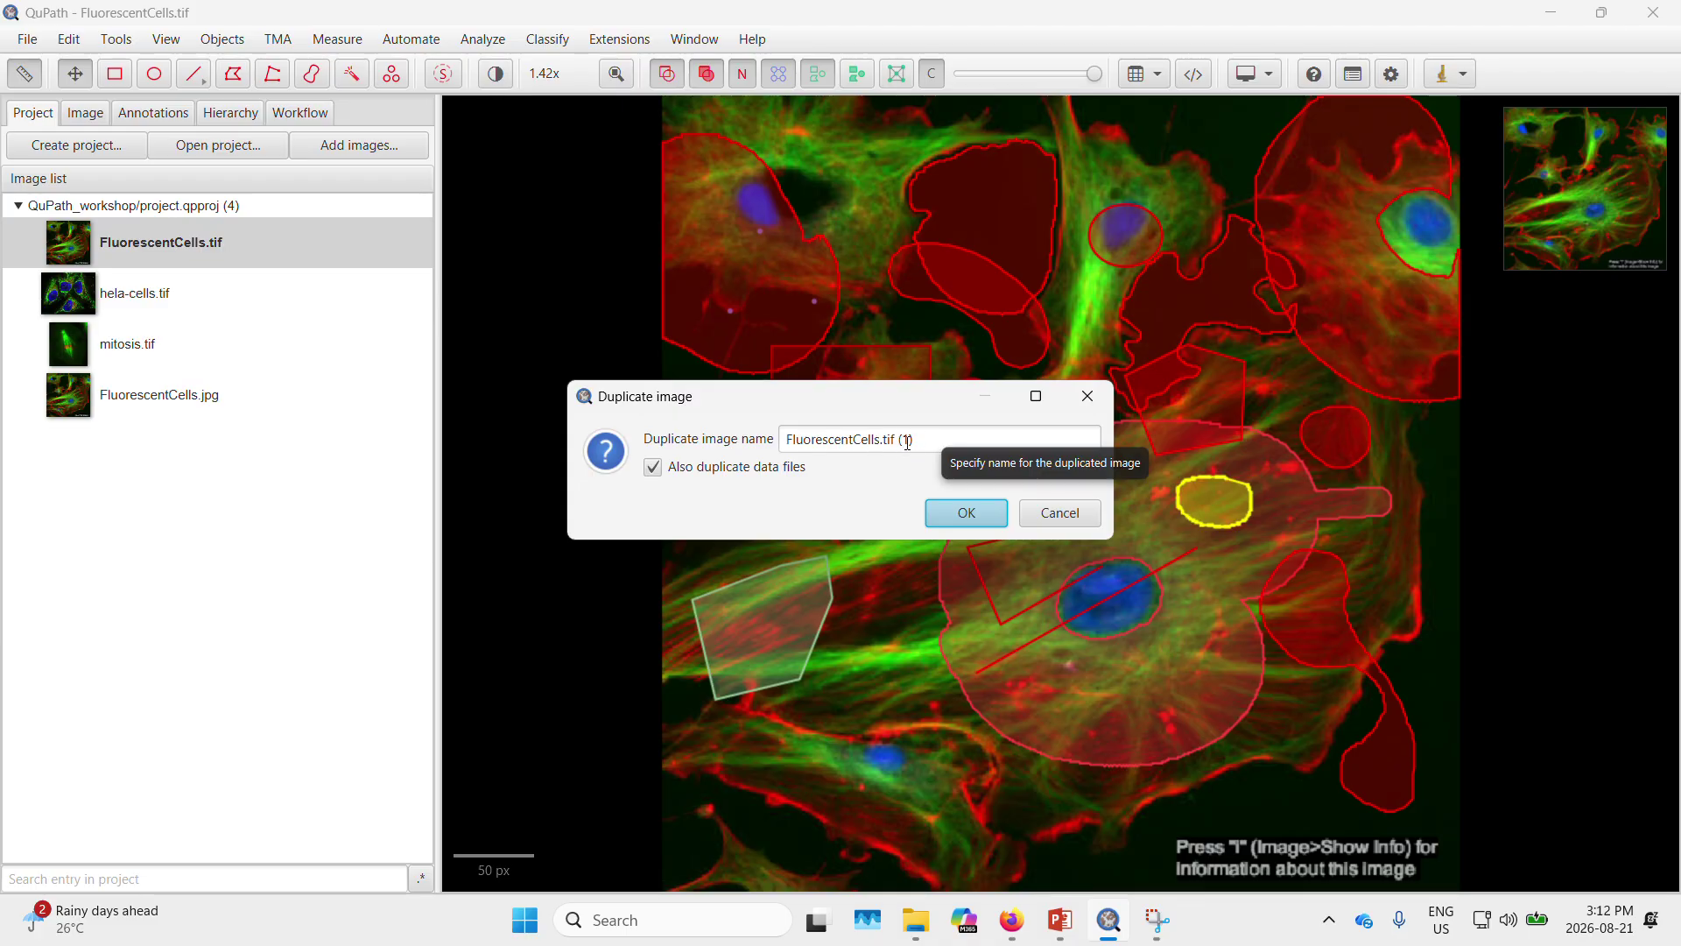
{"action": "left_click", "coordinate": [652, 466]}
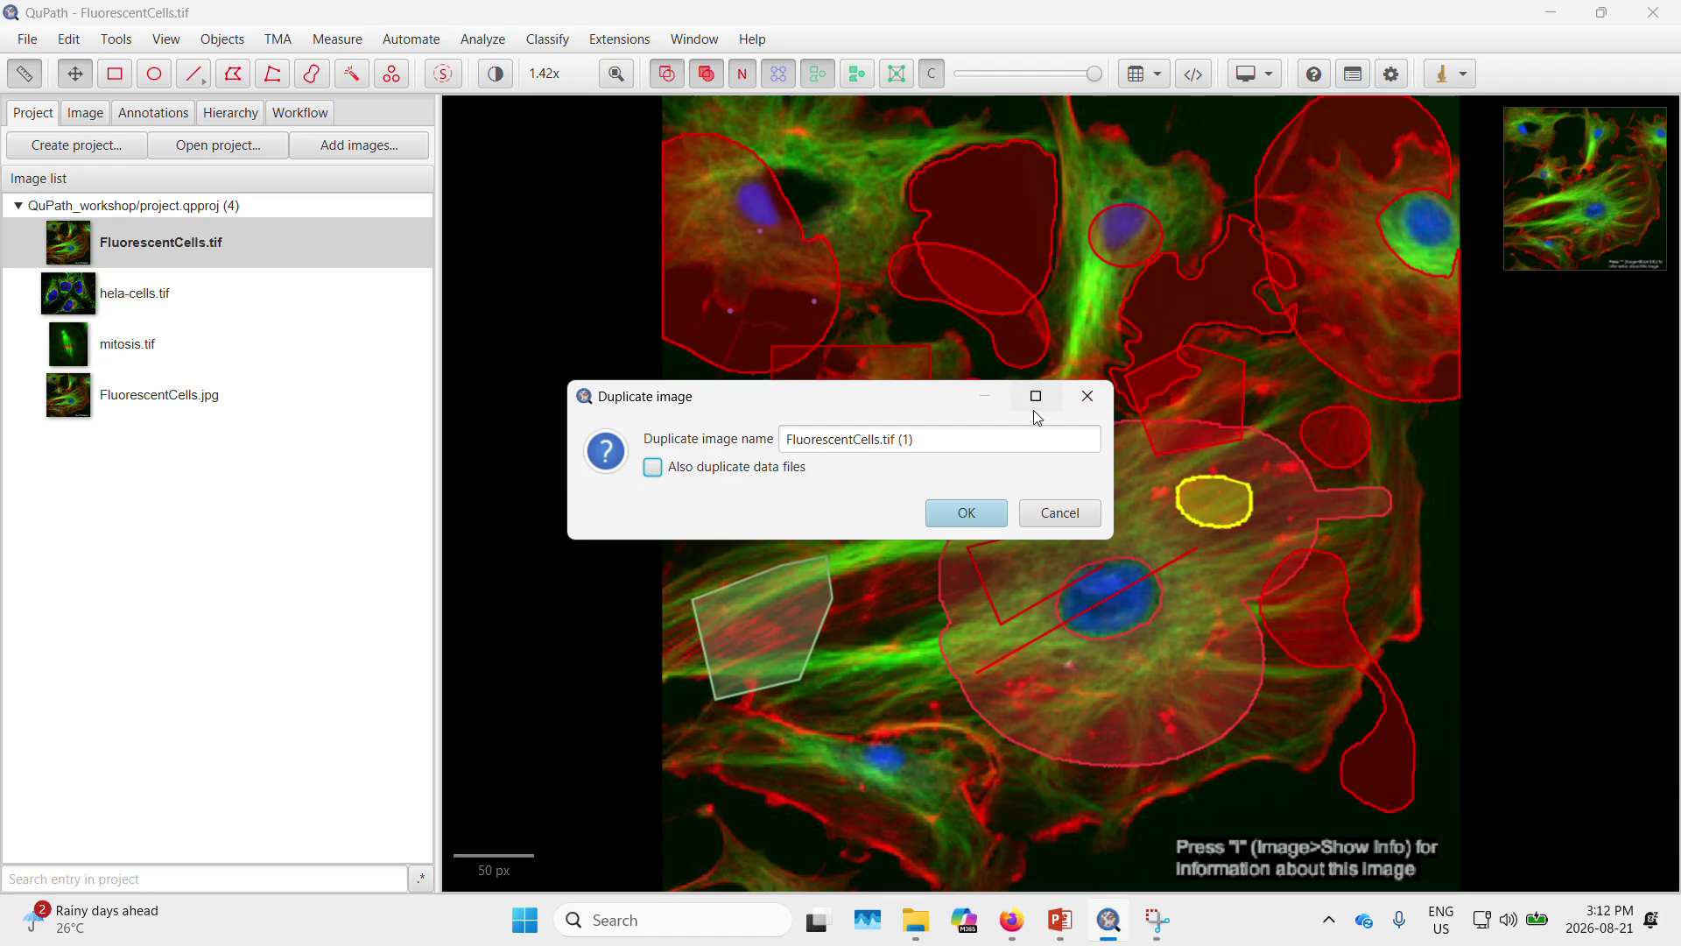
{"action": "left_click", "coordinate": [947, 510]}
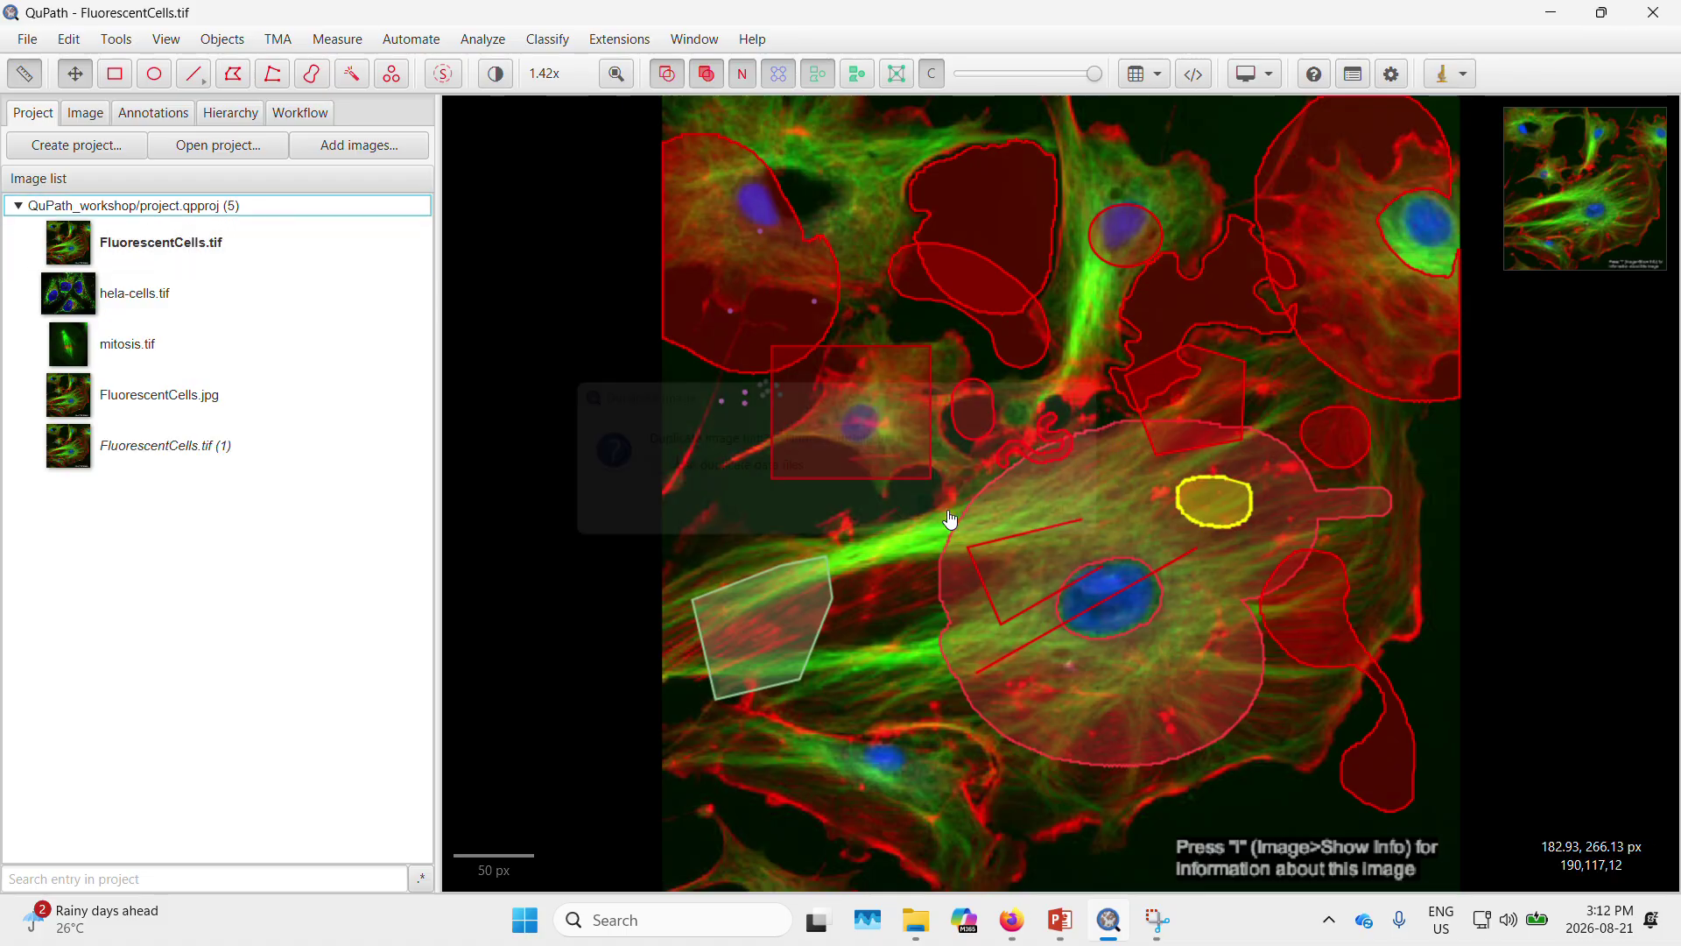
Open the duplicate image FluorescentCells.tif (1), saving the changes to FluorescentCells.tif
{"action": "left_click", "coordinate": [163, 448]}
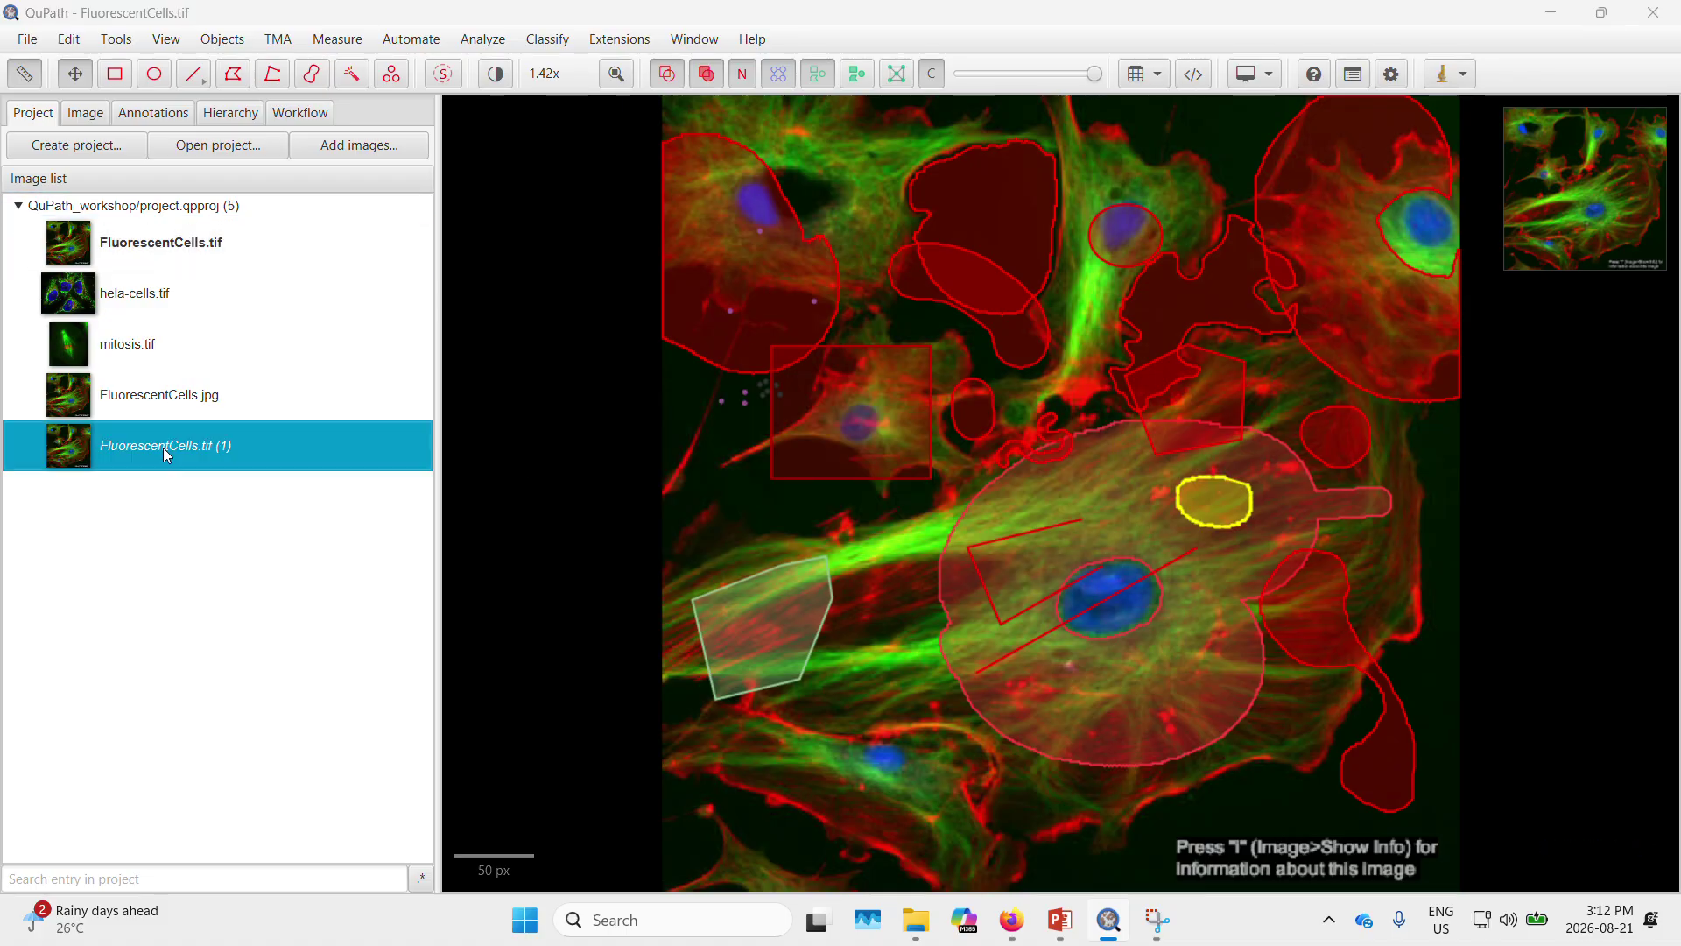
{"action": "double_click", "coordinate": [163, 449]}
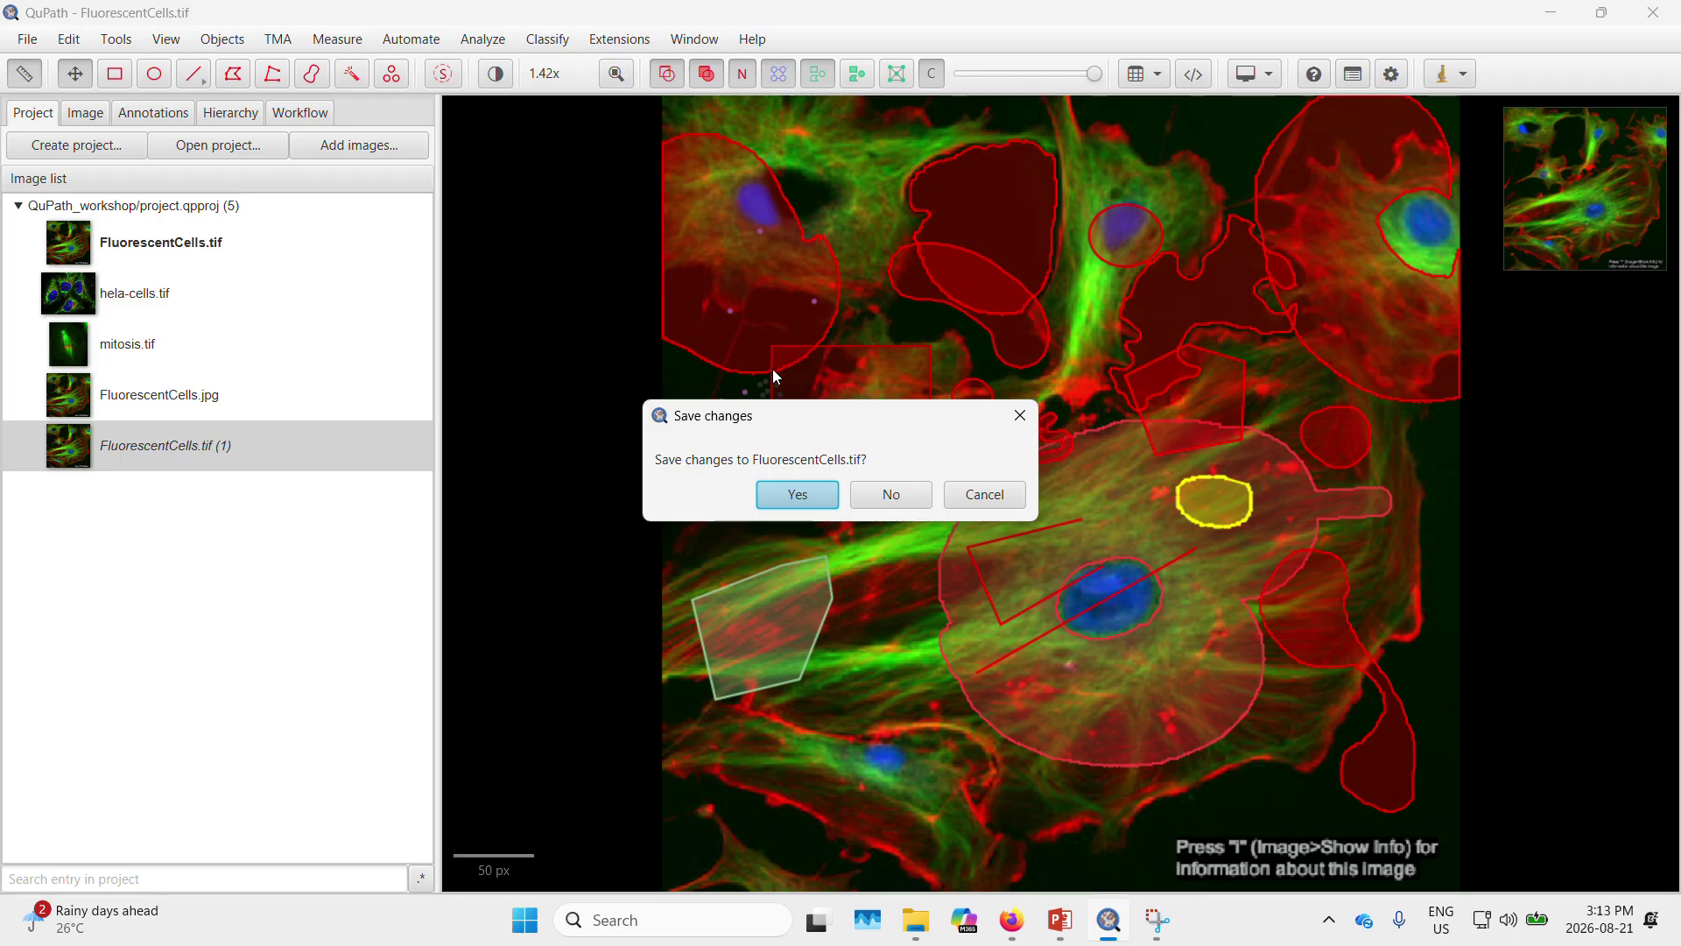
{"action": "left_click", "coordinate": [794, 495]}
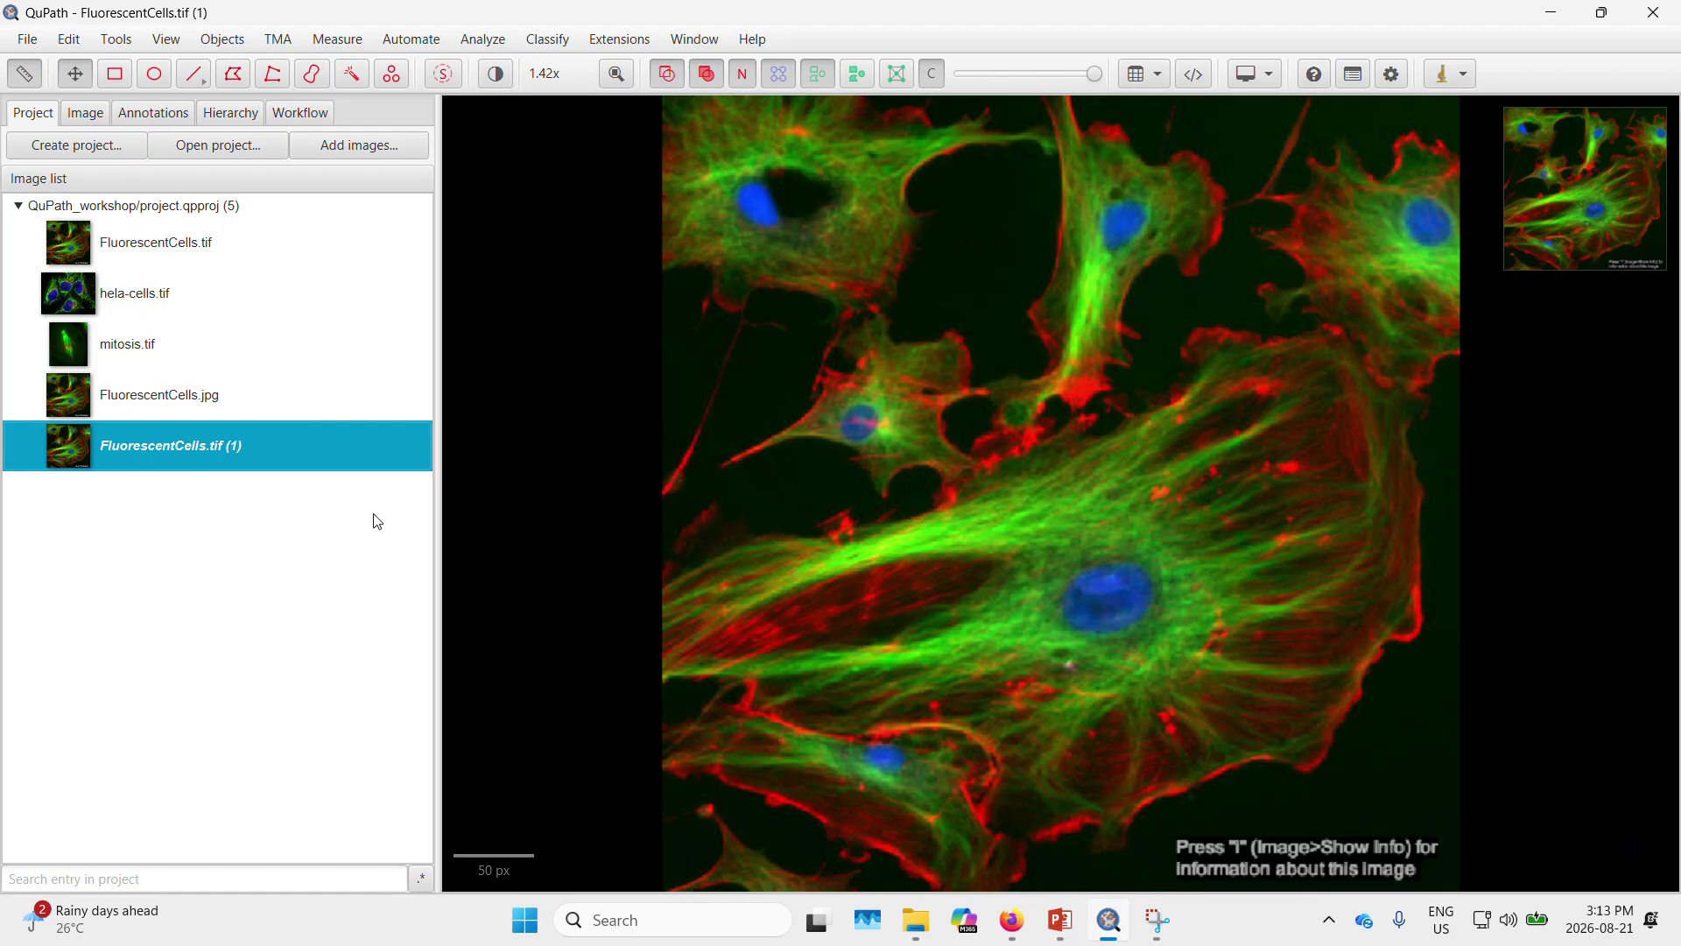
Open the project directory, load FluorescentCells.geojson into the duplicate image's viewer, and minimise the folder window
{"action": "right_click", "coordinate": [226, 509]}
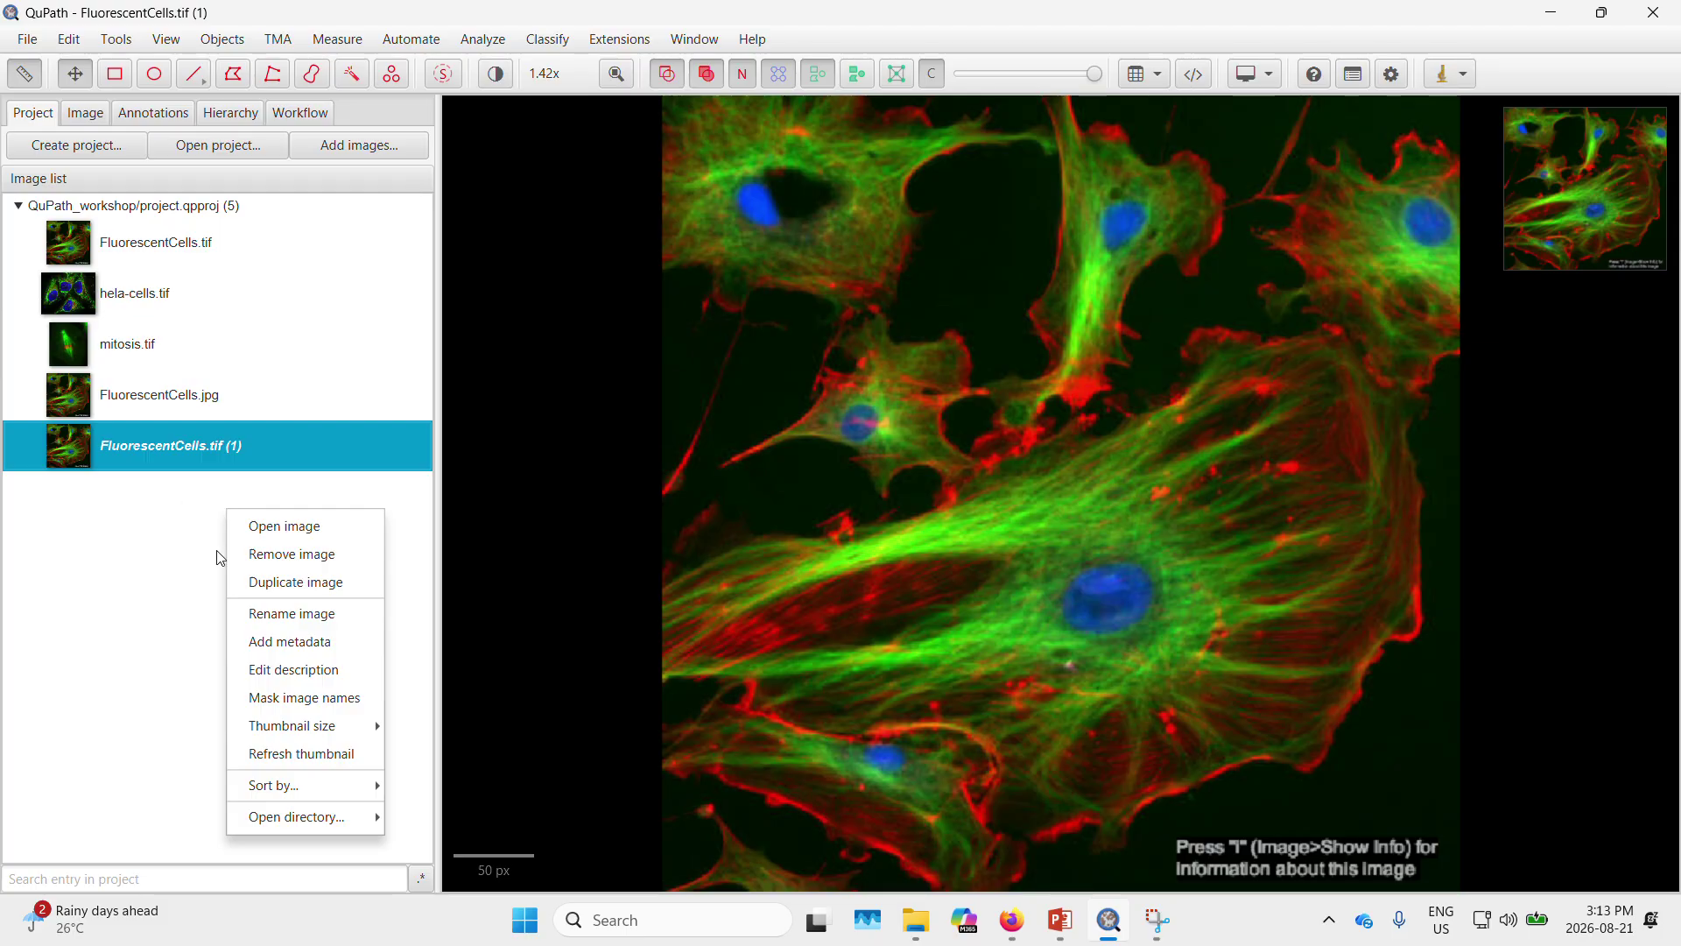
{"action": "mouse_move", "coordinate": [313, 827]}
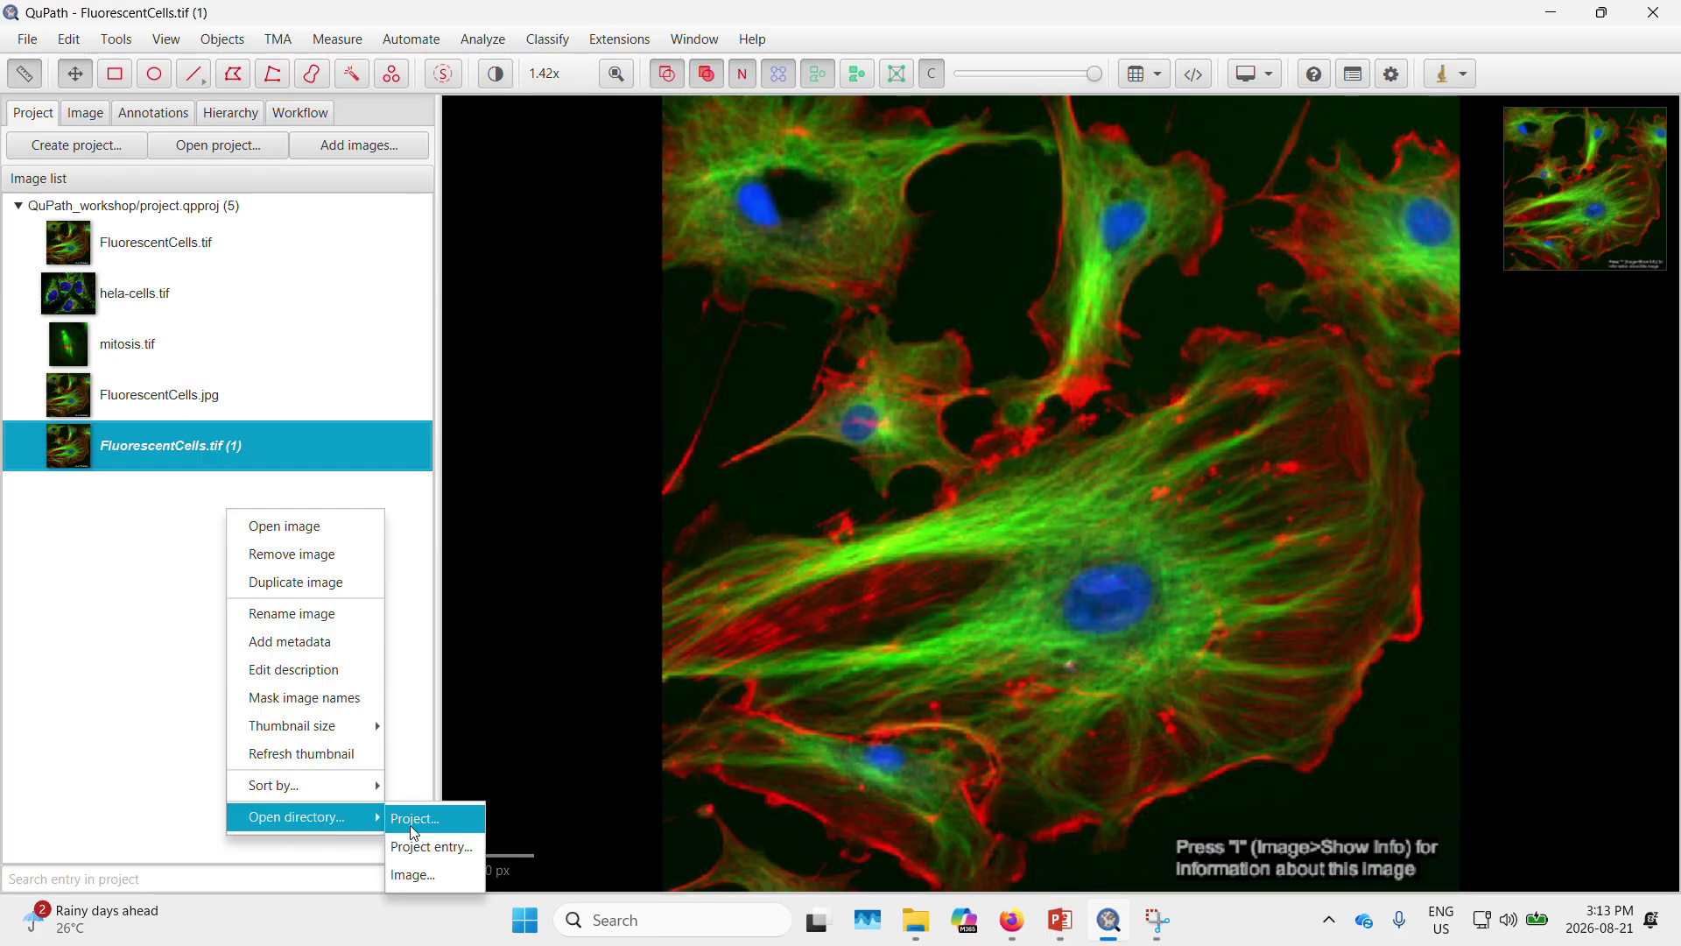
{"action": "left_click", "coordinate": [459, 829]}
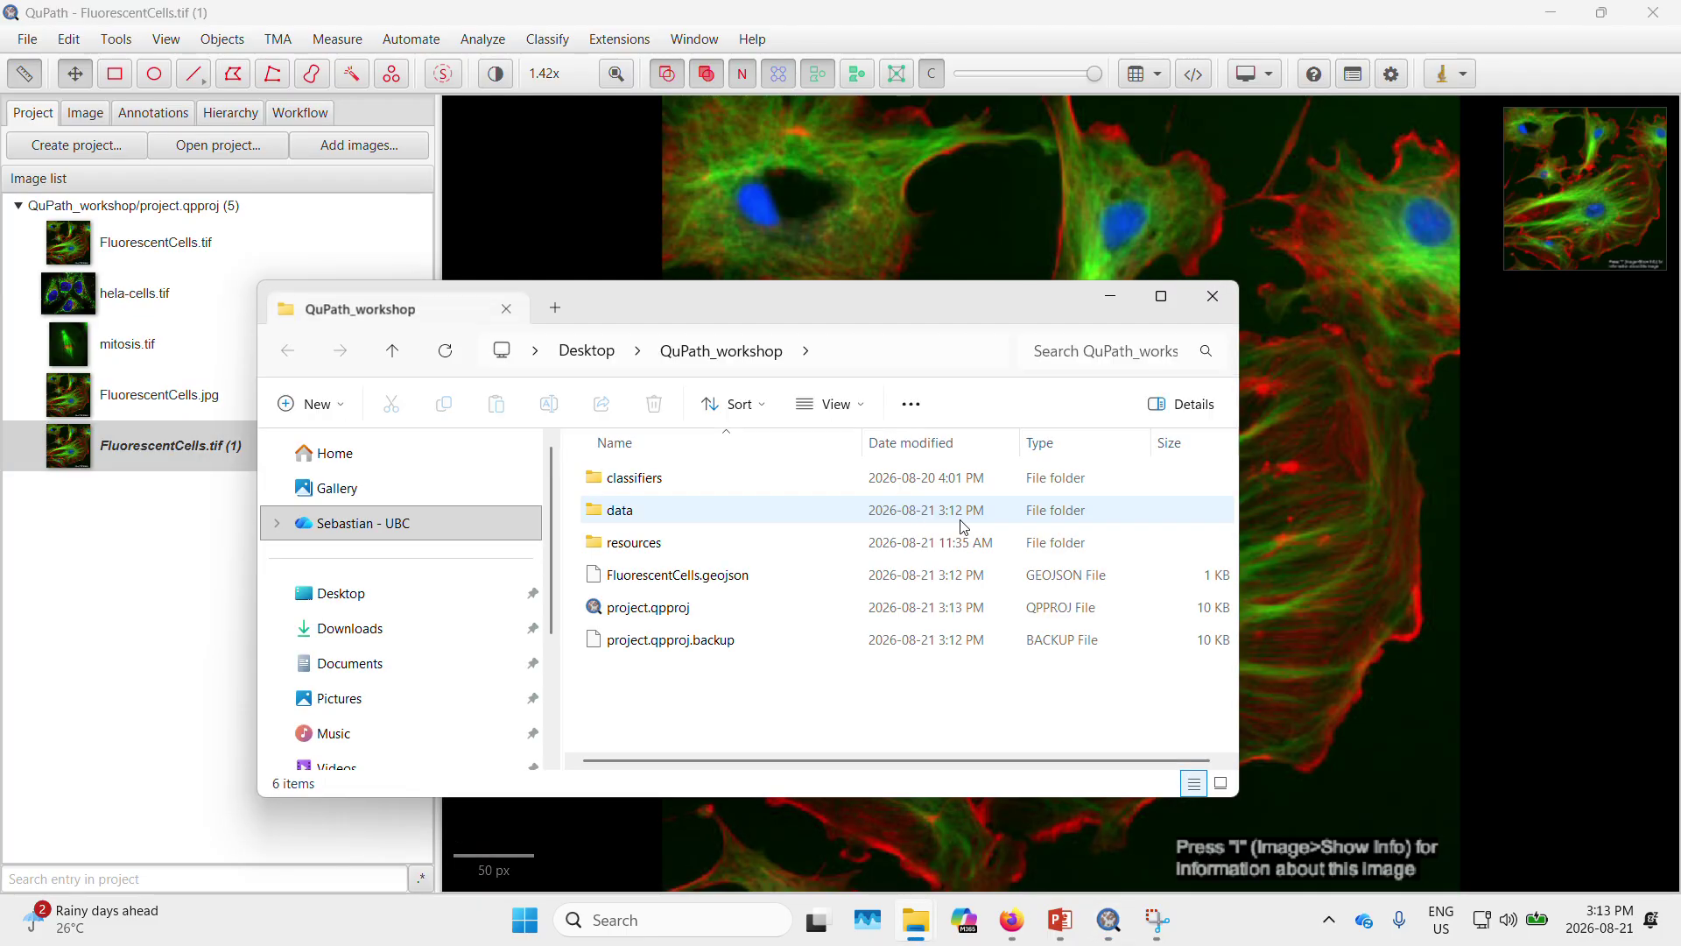
{"action": "left_click", "coordinate": [713, 583]}
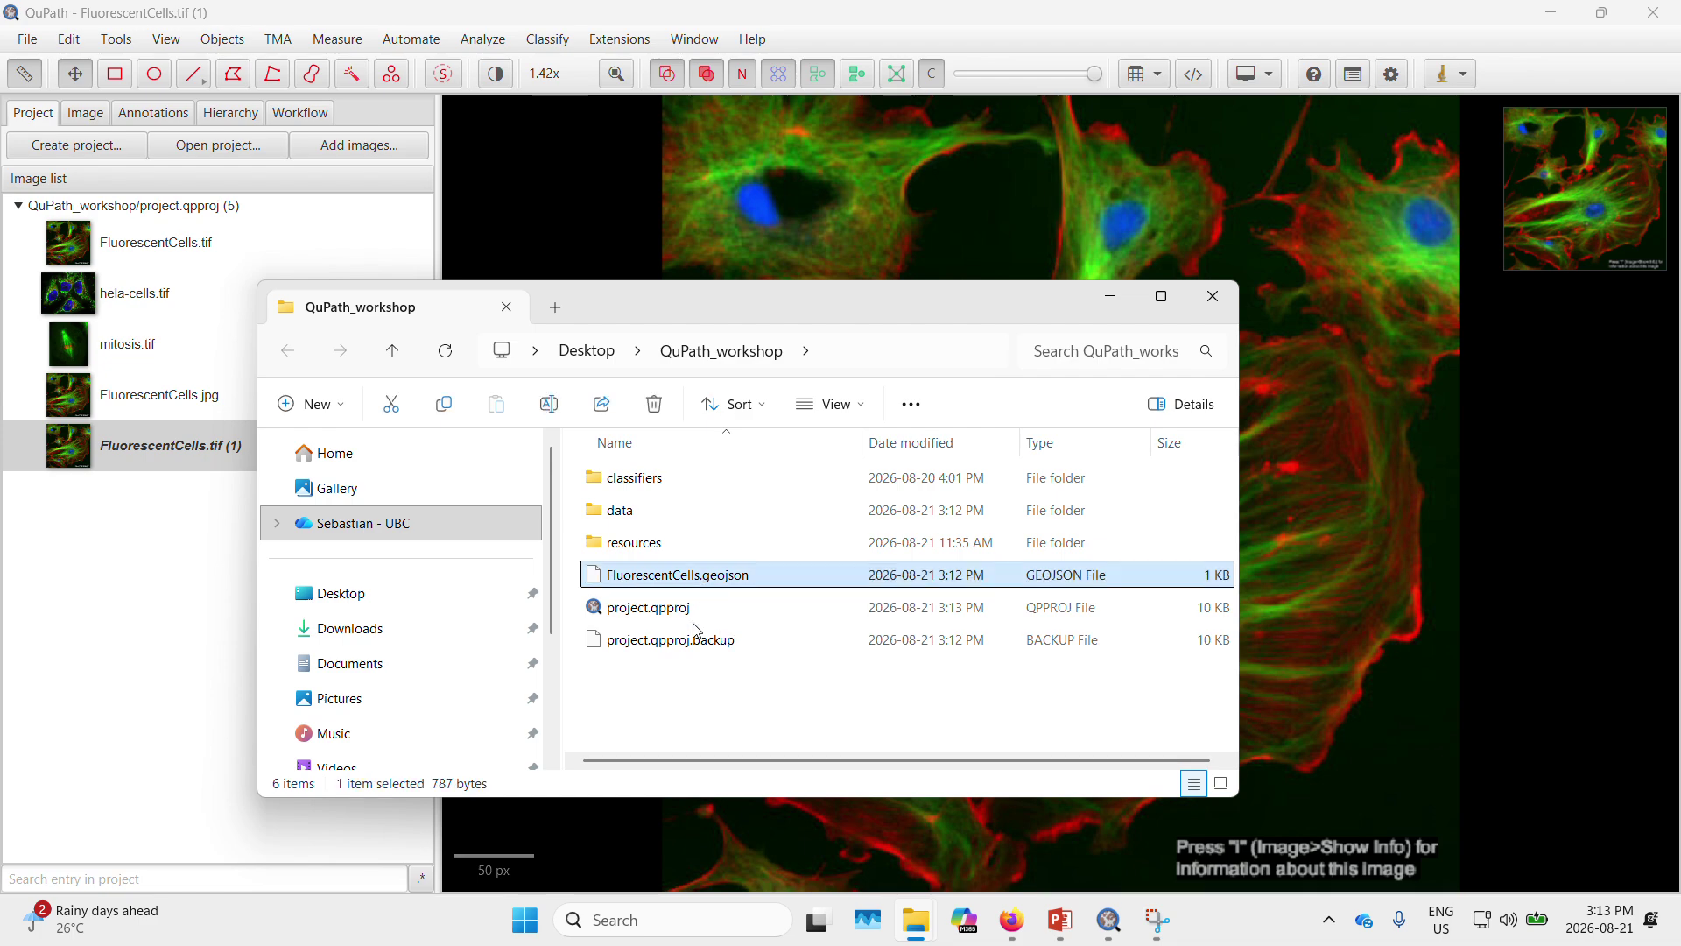
{"action": "left_click_drag", "start_coordinate": [715, 589], "coordinate": [1431, 412]}
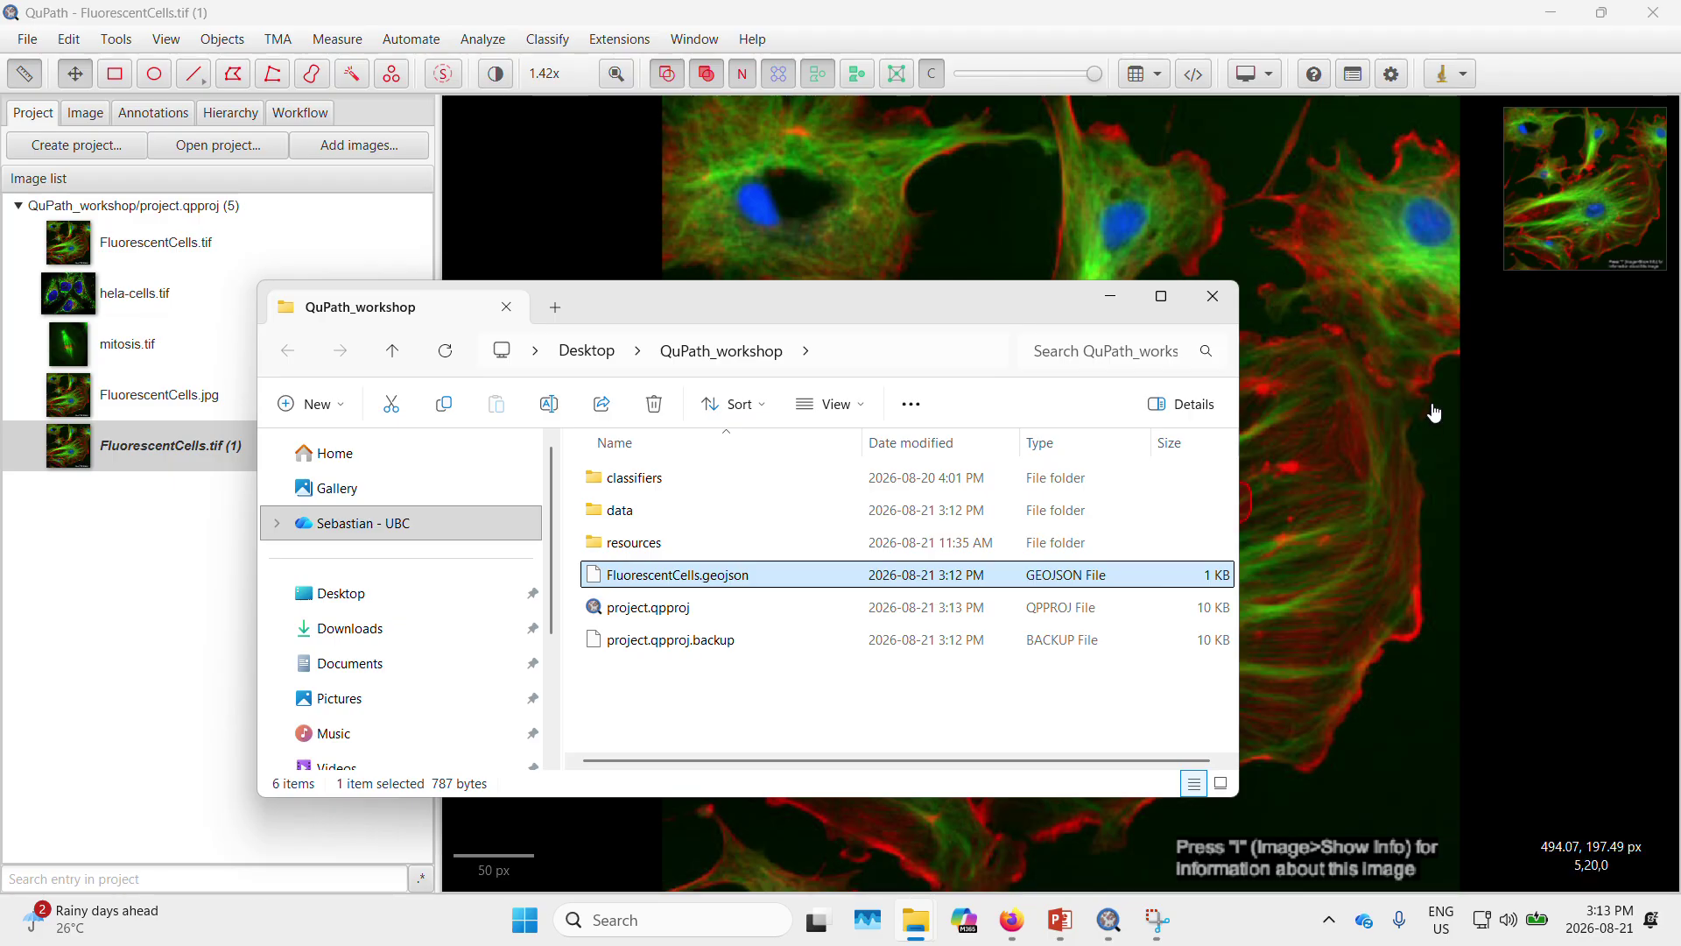
{"action": "left_click", "coordinate": [1110, 302]}
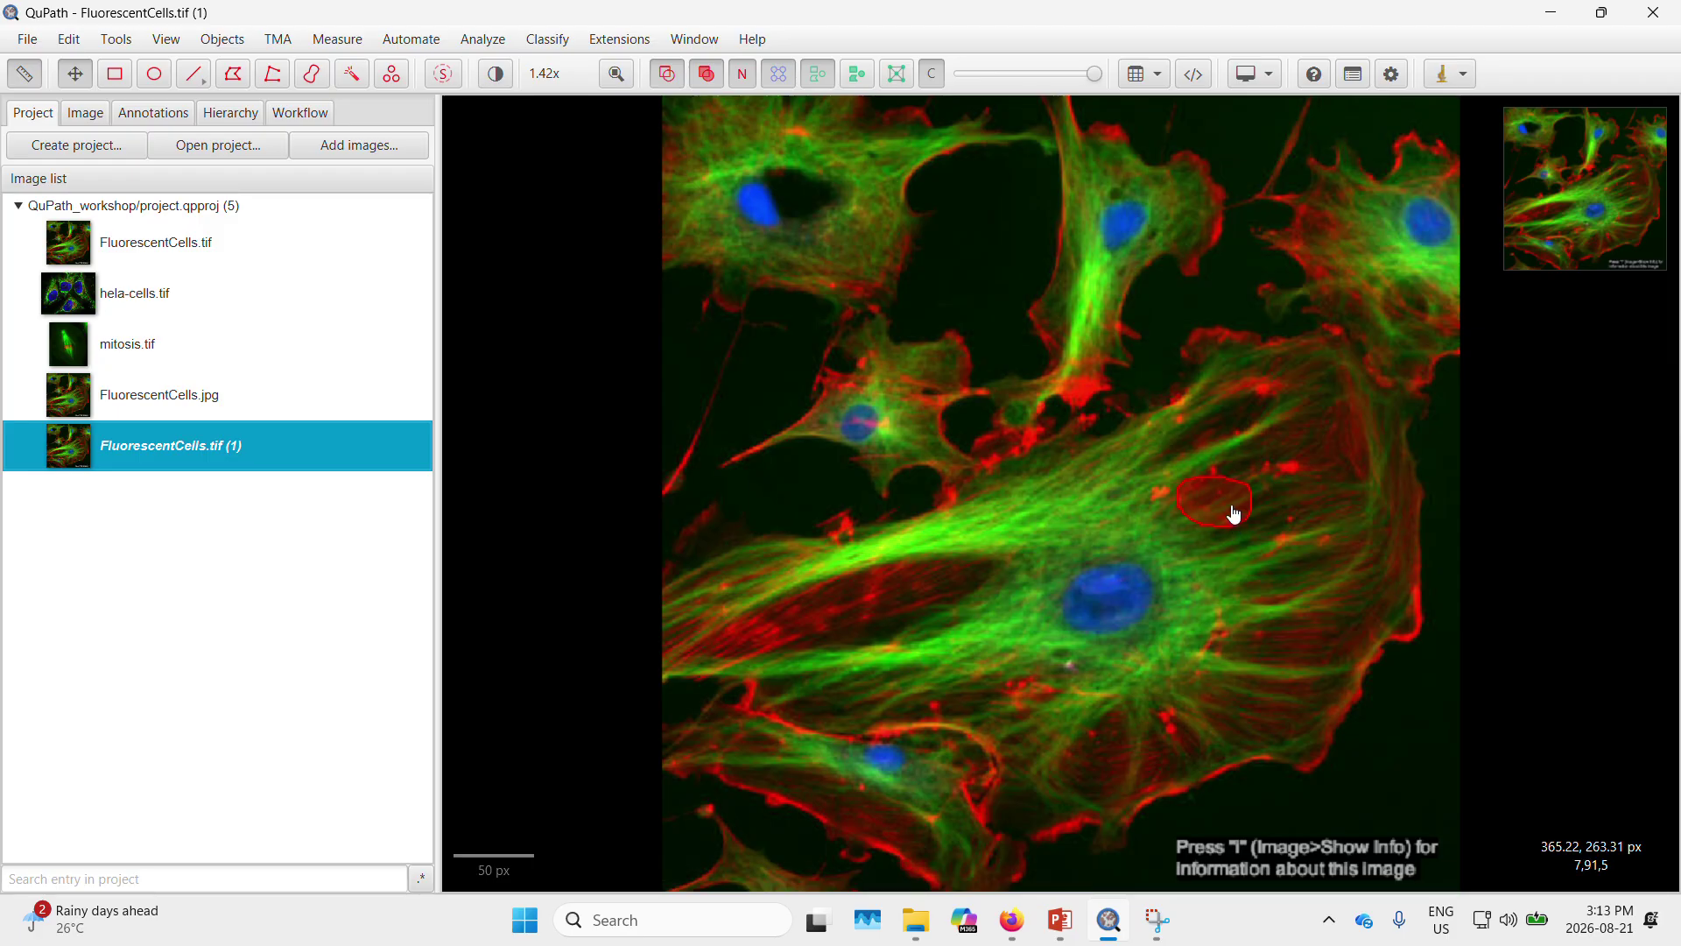
Reopen the original FluorescentCells.tif, saving the changes to the duplicate, and leave no annotation selected
{"action": "double_click", "coordinate": [220, 253]}
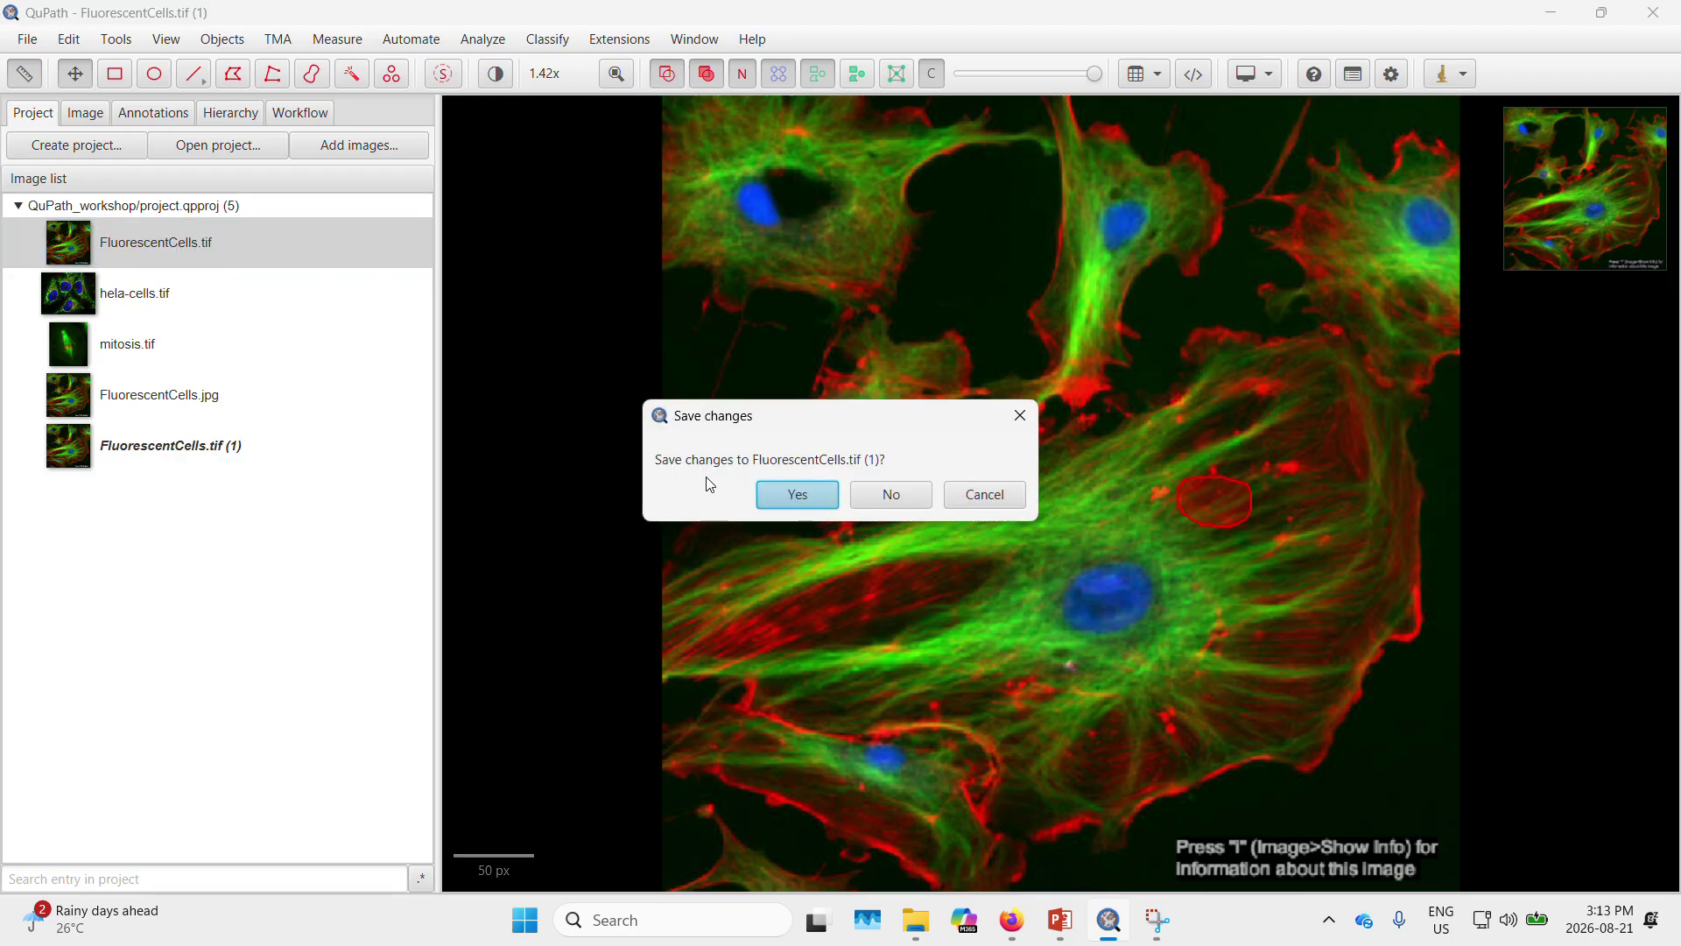
{"action": "left_click", "coordinate": [797, 497]}
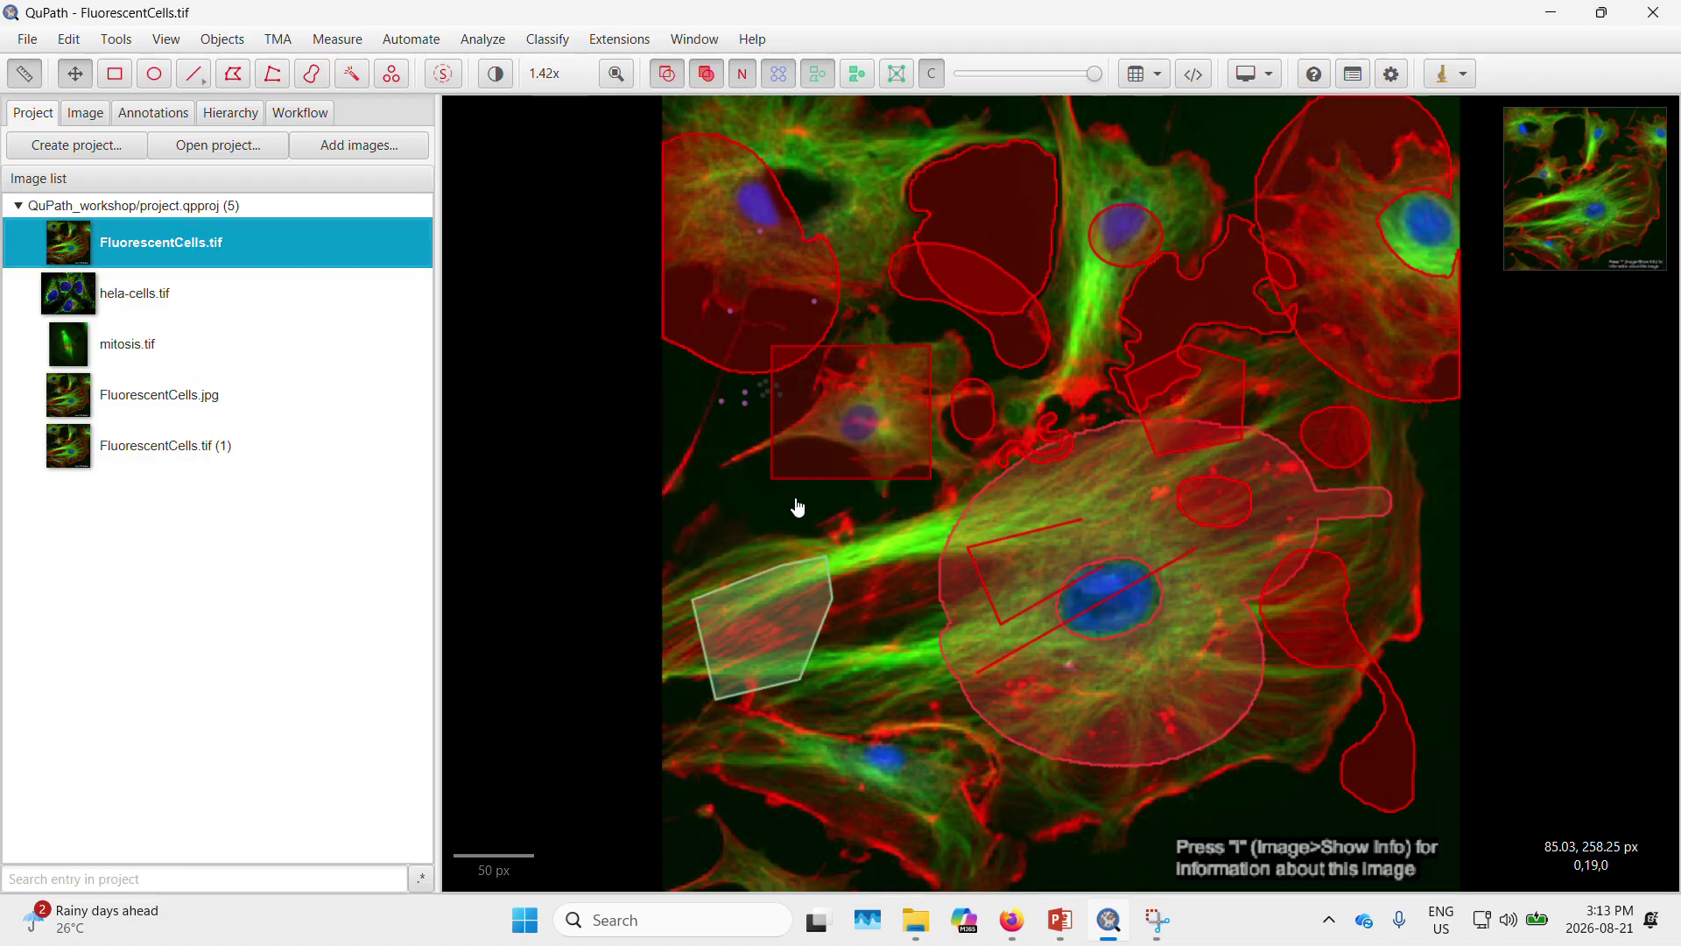
{"action": "left_click", "coordinate": [1198, 510]}
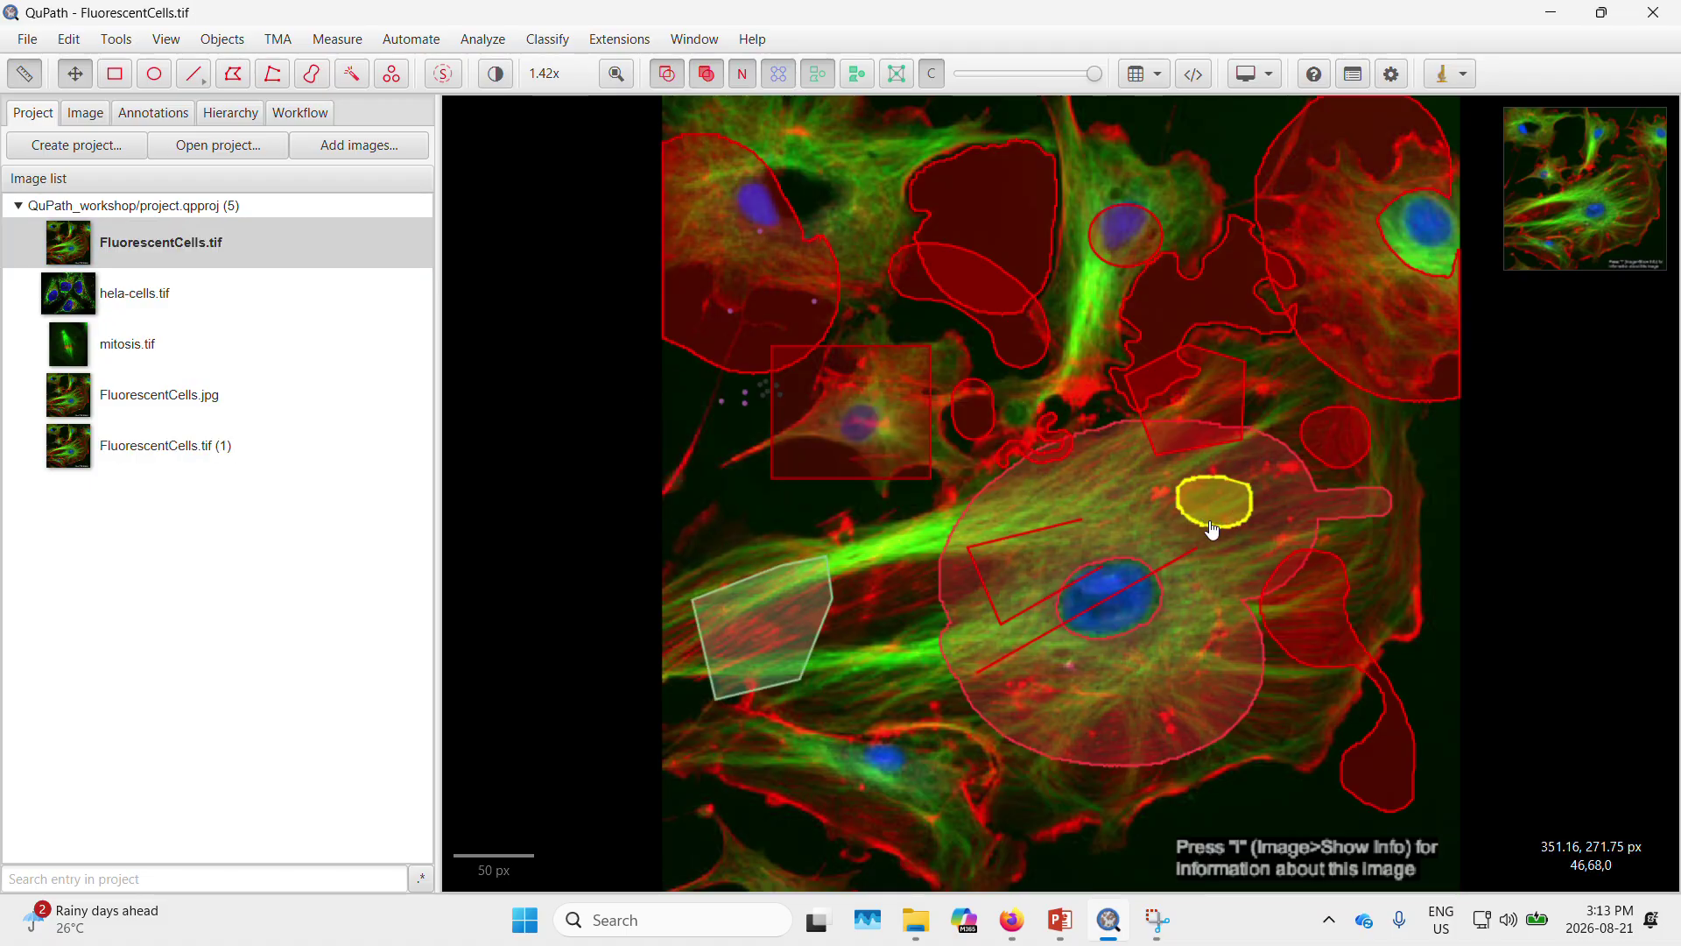
{"action": "left_click", "coordinate": [1409, 460]}
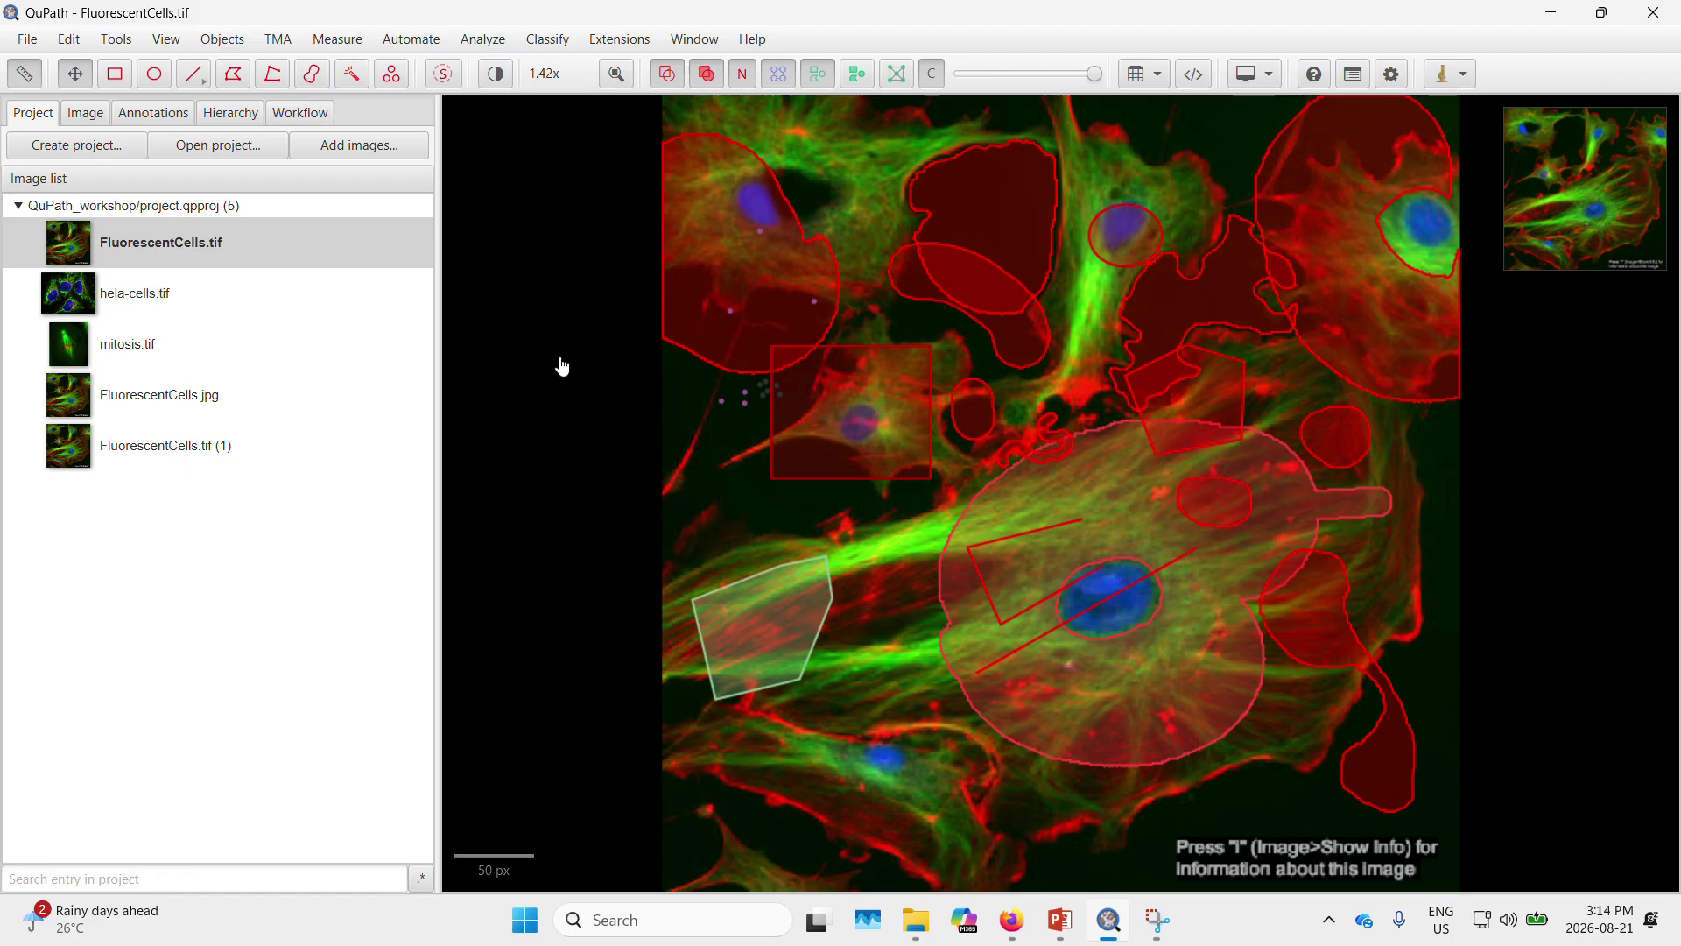
Export all objects of FluorescentCells.tif as GeoJSON with the default settings, replacing the existing FluorescentCells.geojson
{"action": "left_click", "coordinate": [27, 40]}
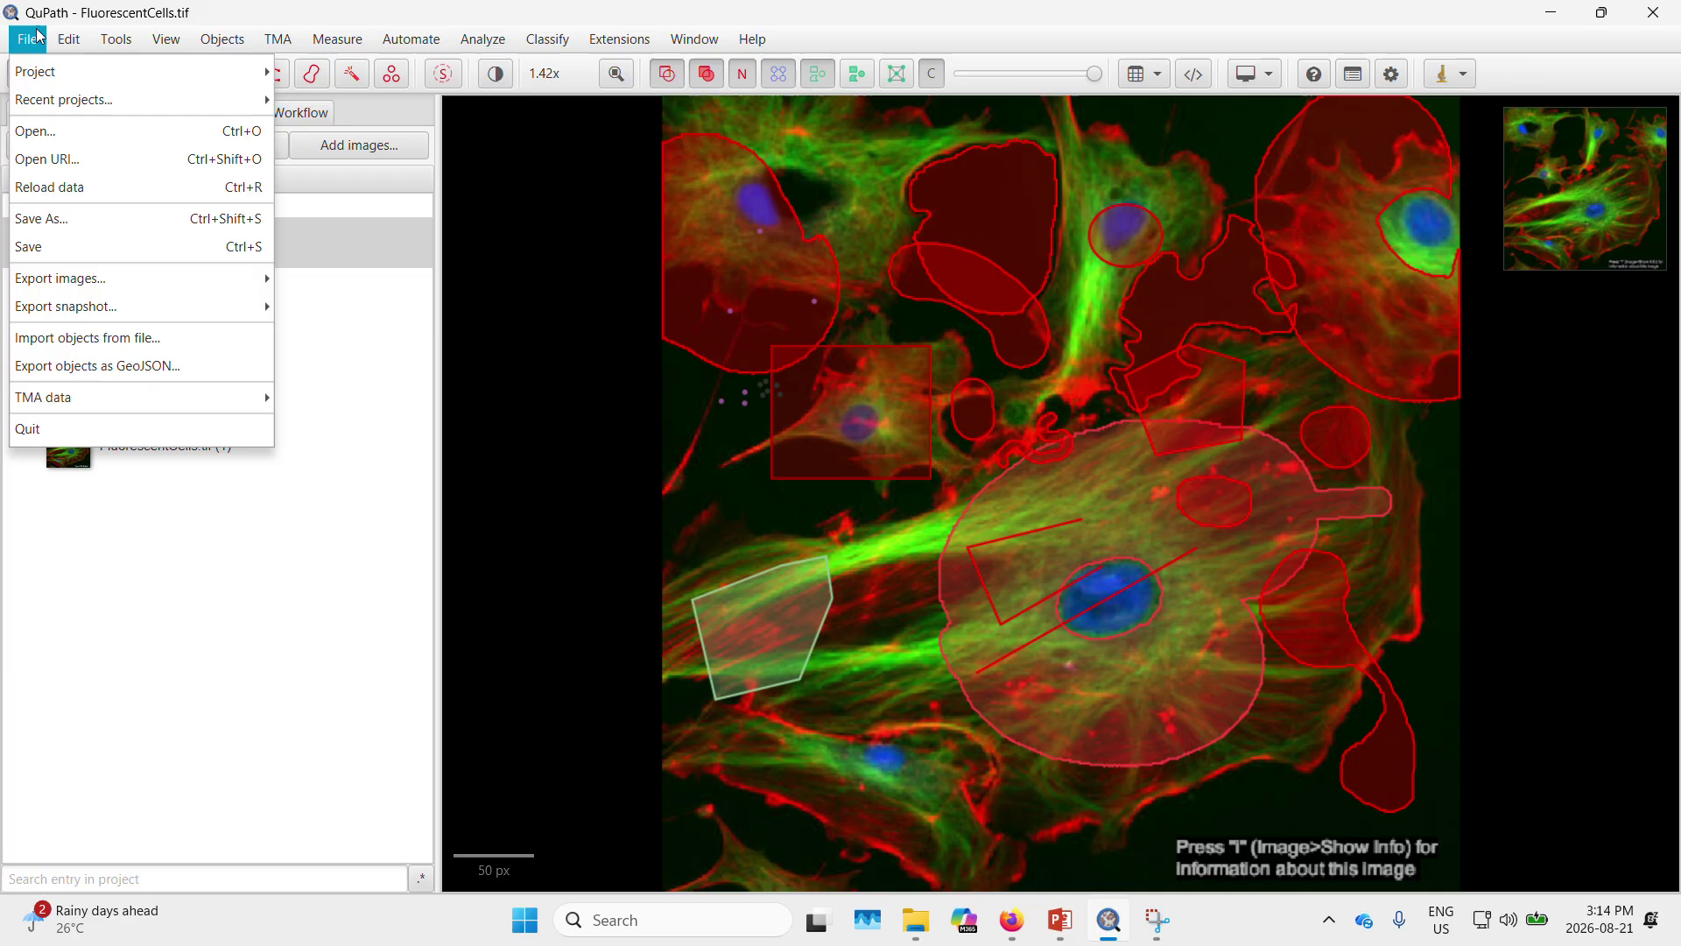
{"action": "left_click", "coordinate": [92, 367]}
{"action": "left_click", "coordinate": [916, 548]}
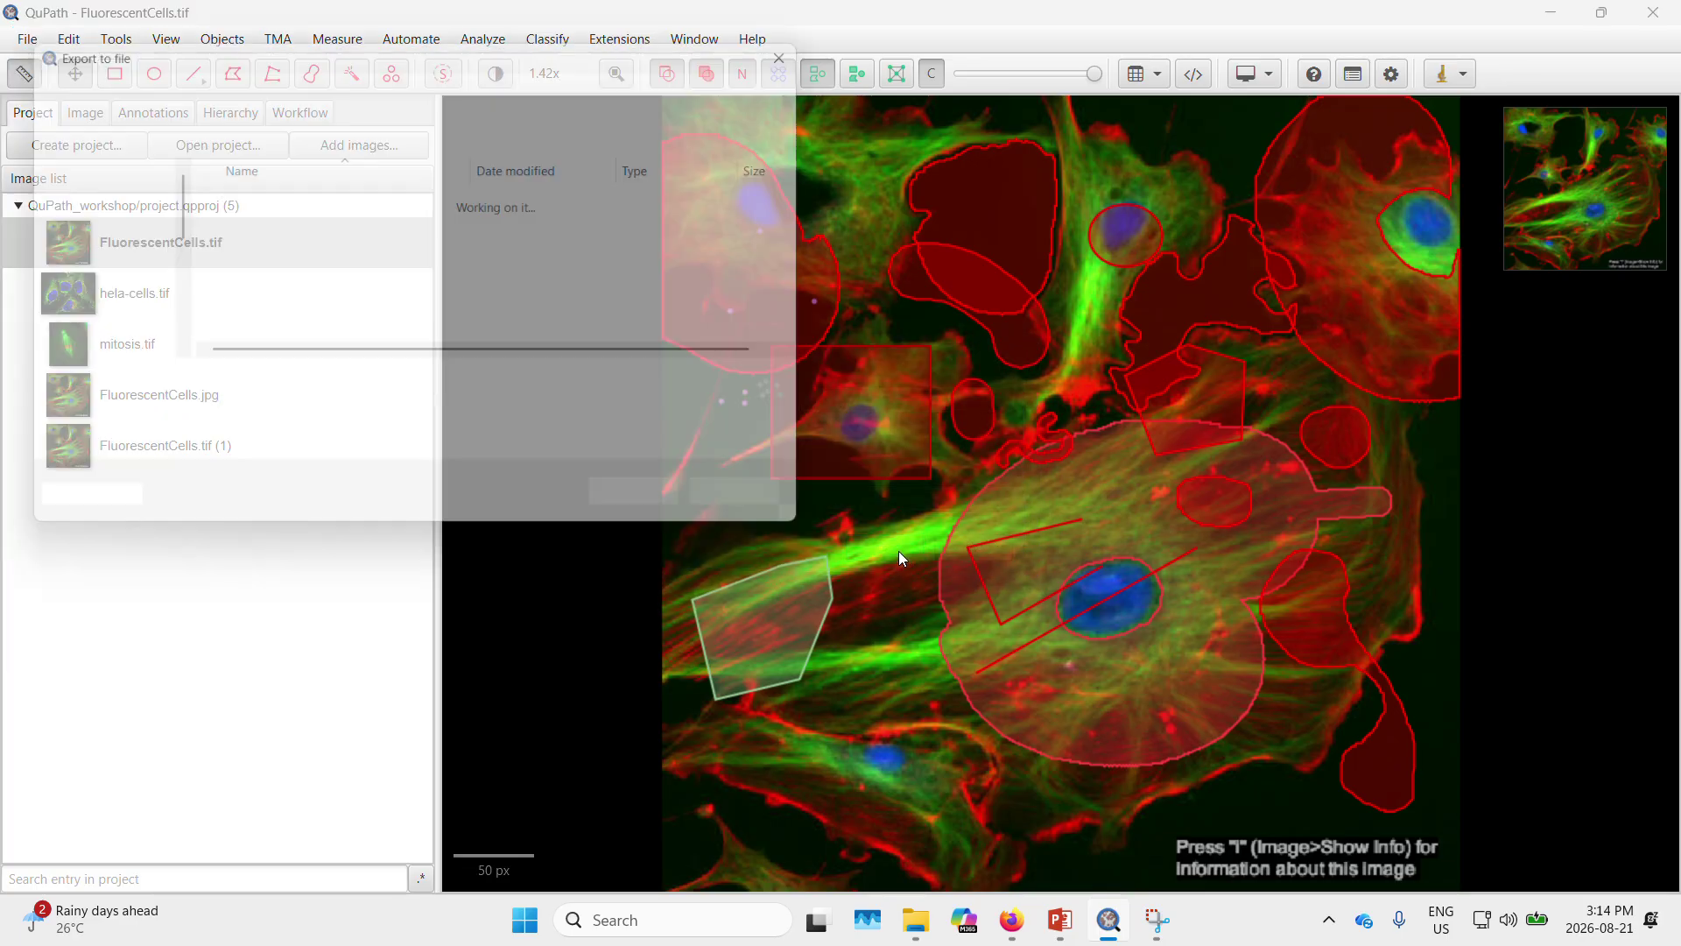
{"action": "left_click", "coordinate": [651, 519]}
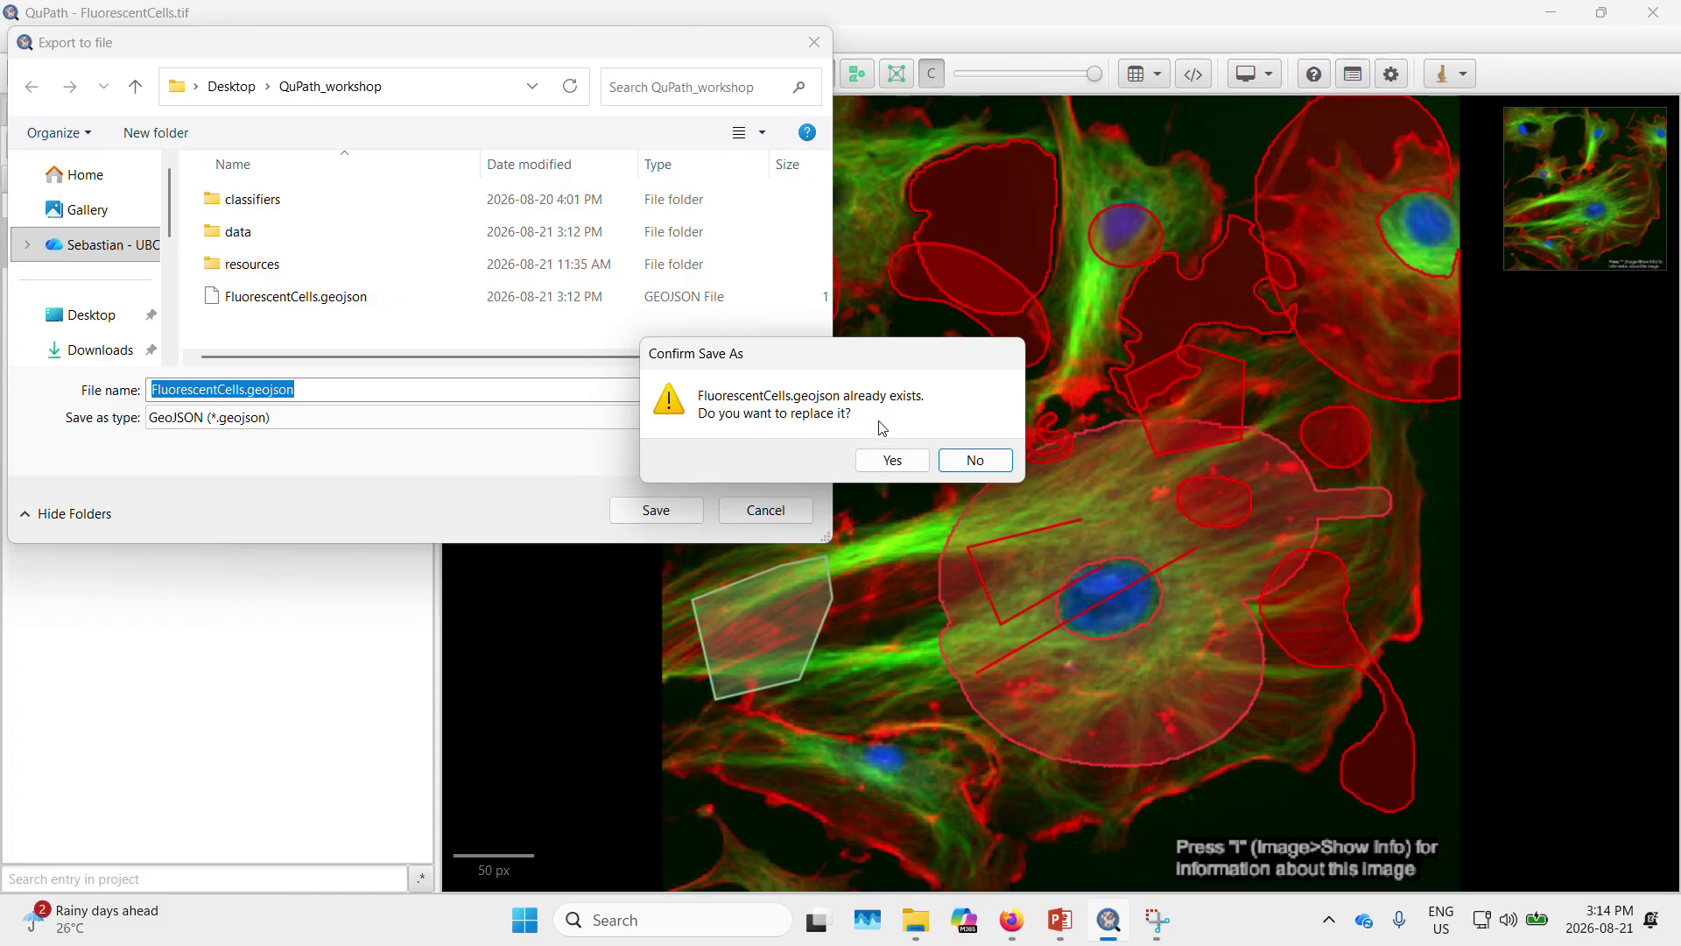
{"action": "left_click", "coordinate": [890, 460]}
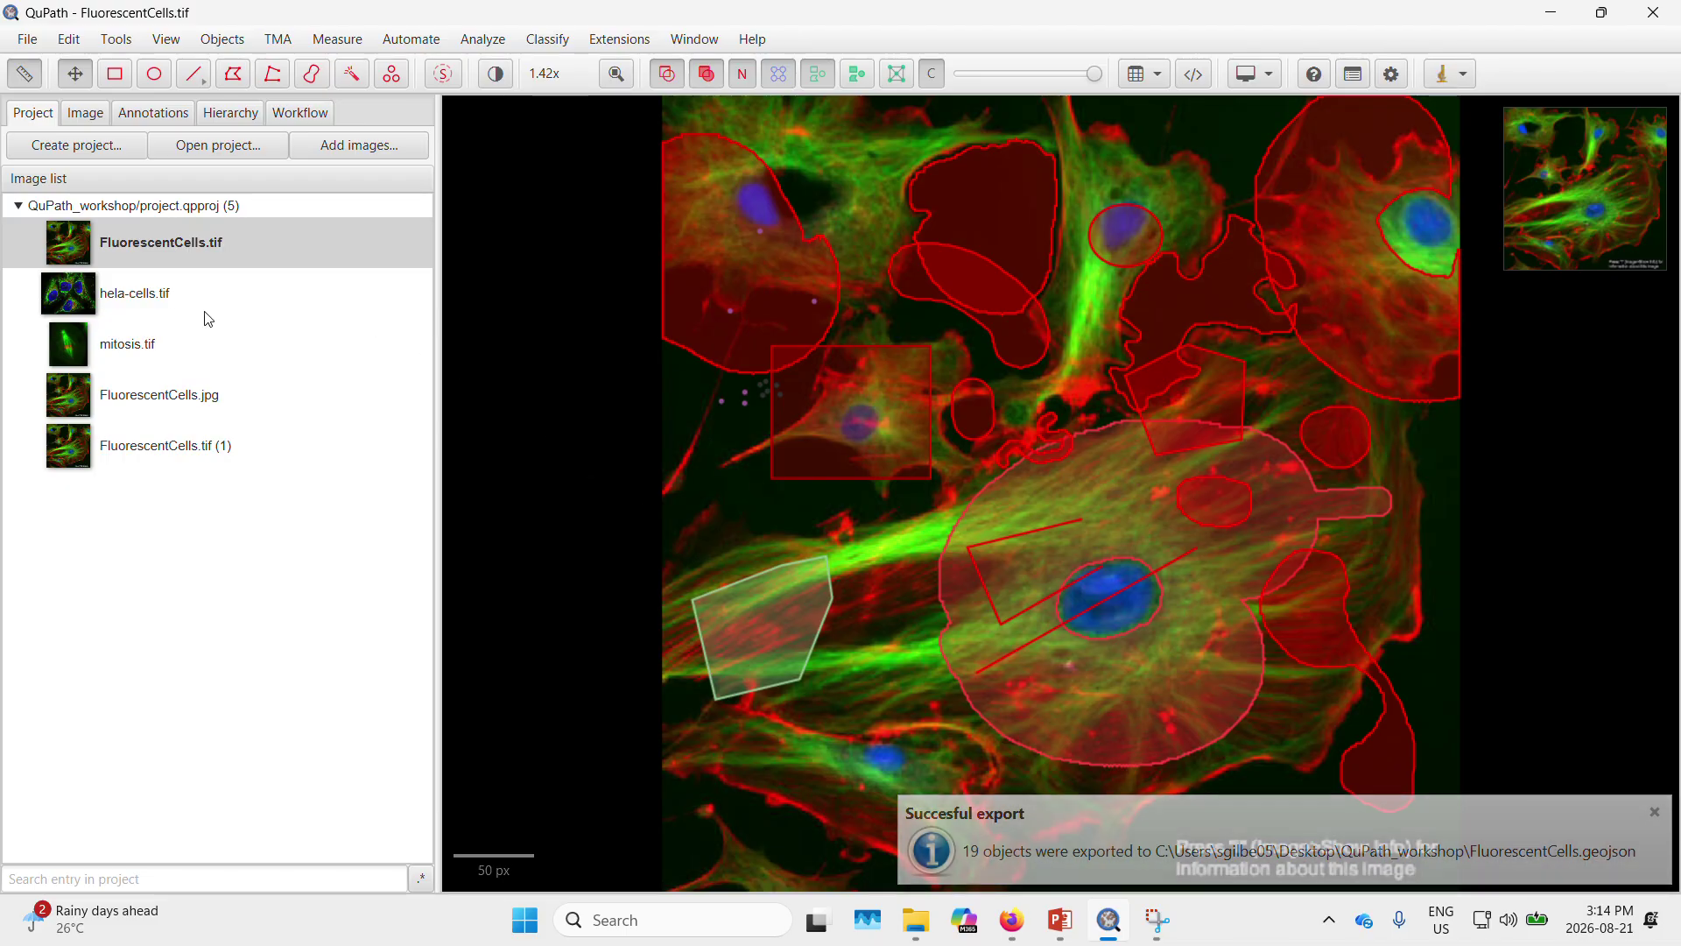
Switch back to the duplicate FluorescentCells.tif (1), saving the changes to the original image
{"action": "left_click", "coordinate": [235, 455]}
{"action": "double_click", "coordinate": [233, 453]}
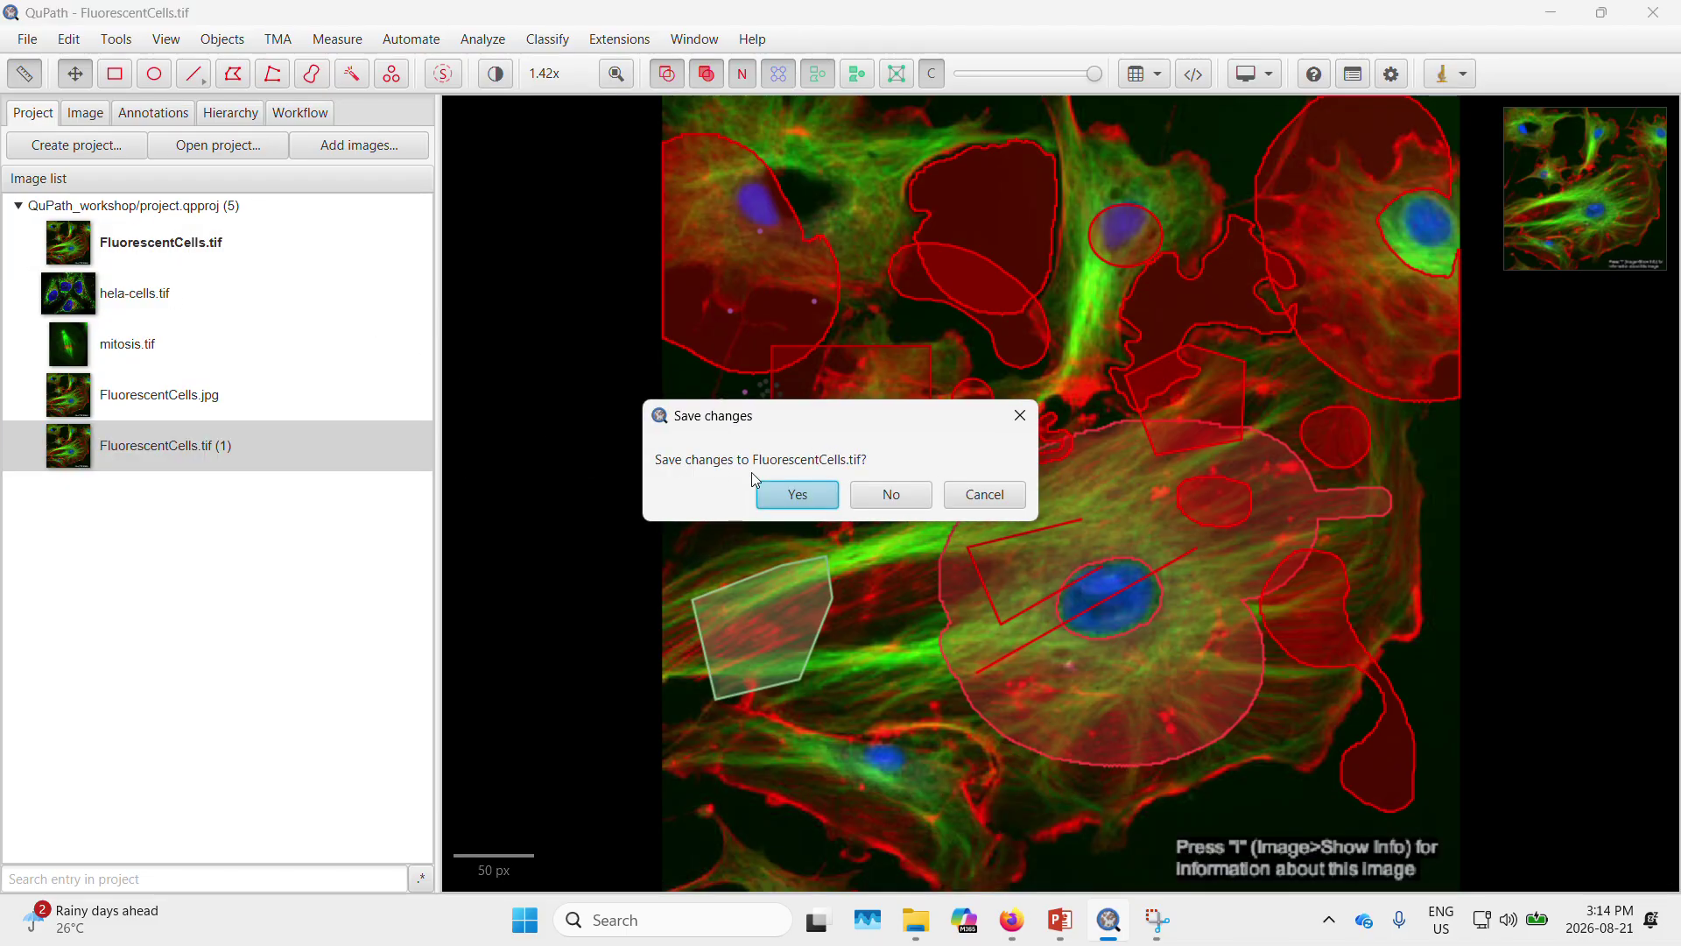
{"action": "left_click", "coordinate": [795, 495]}
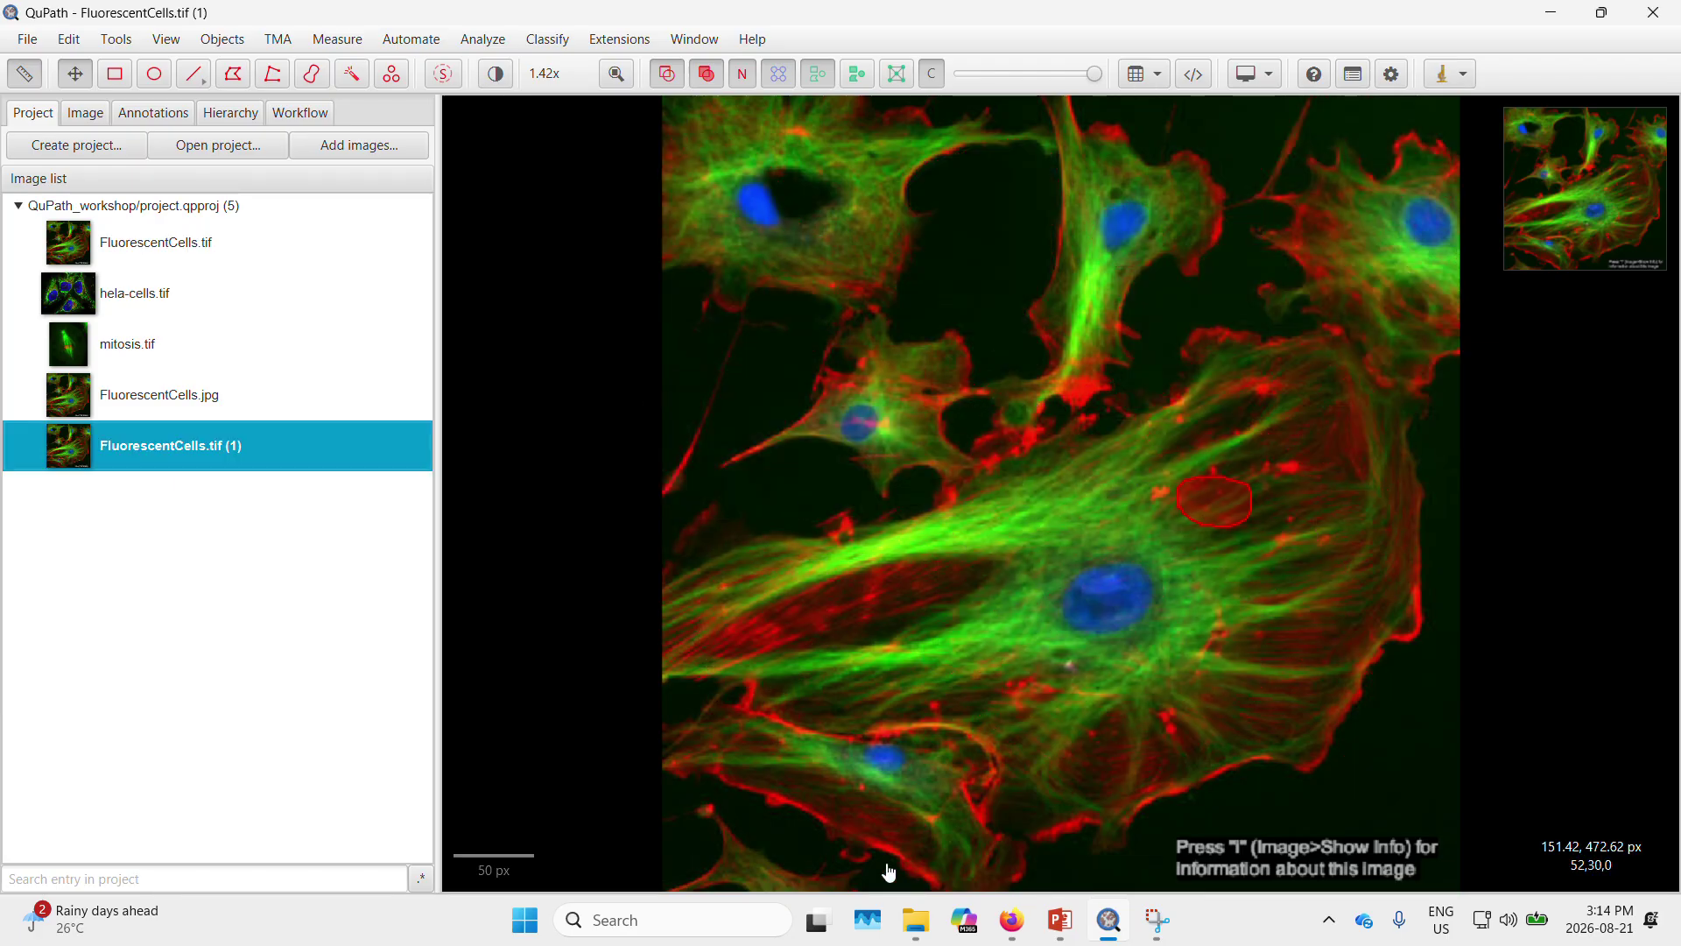
Import FluorescentCells.geojson from the QuPath_workshop folder into the duplicate image, updating the IDs of the new objects
{"action": "left_click", "coordinate": [916, 919]}
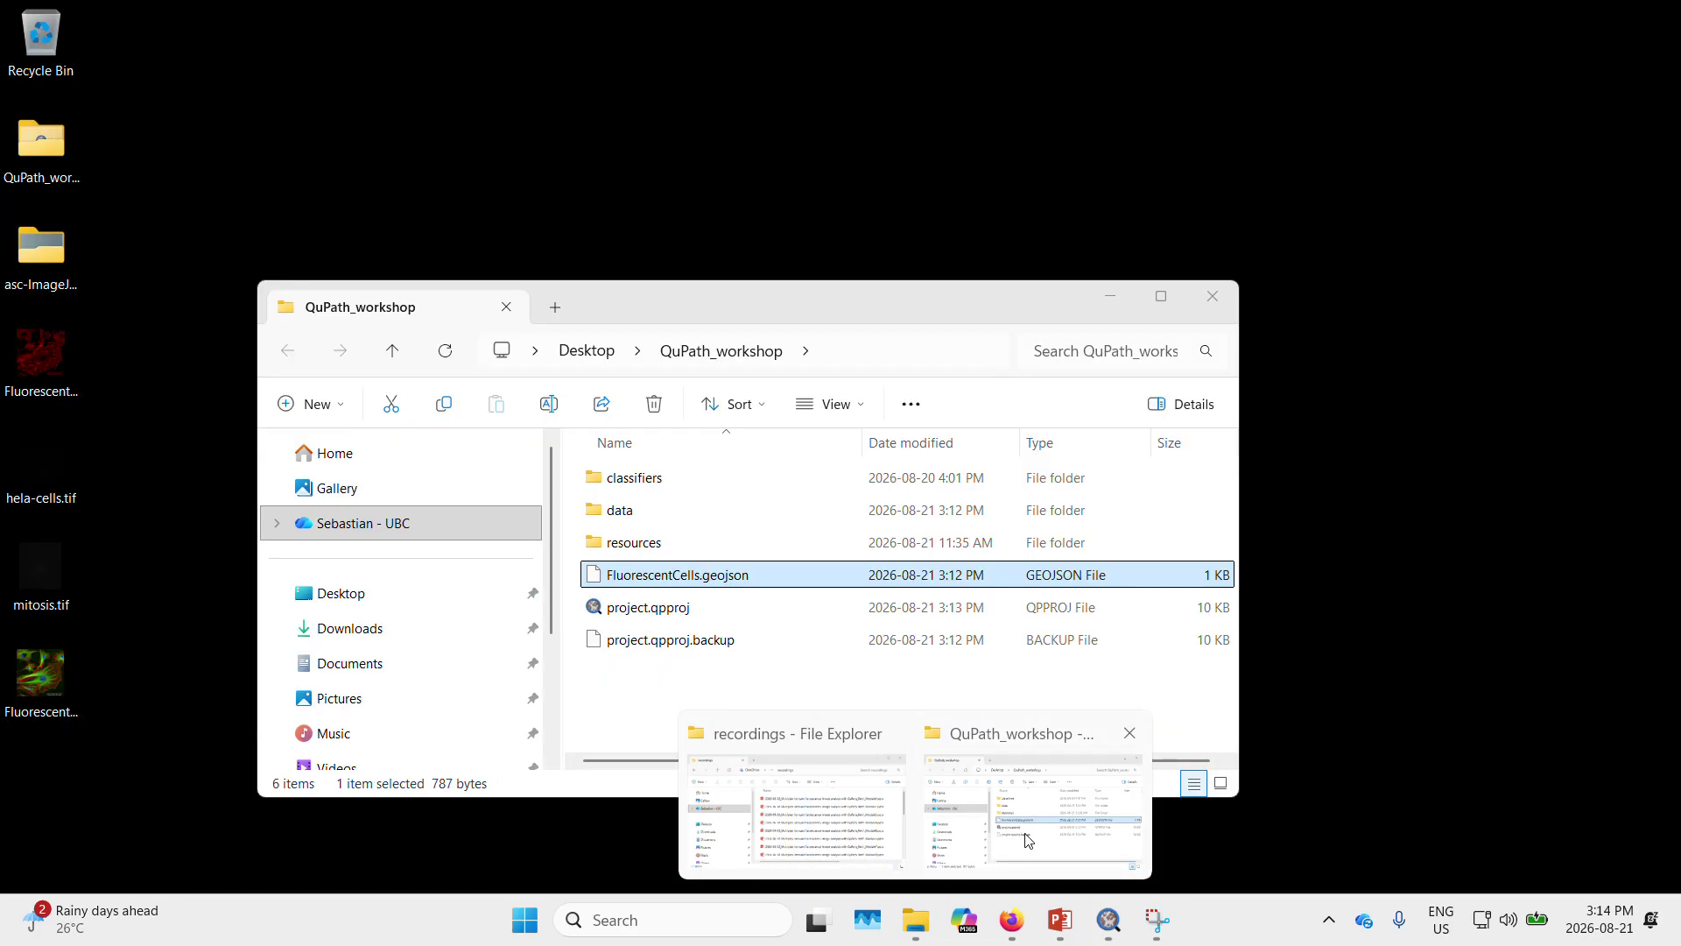
{"action": "left_click", "coordinate": [963, 854]}
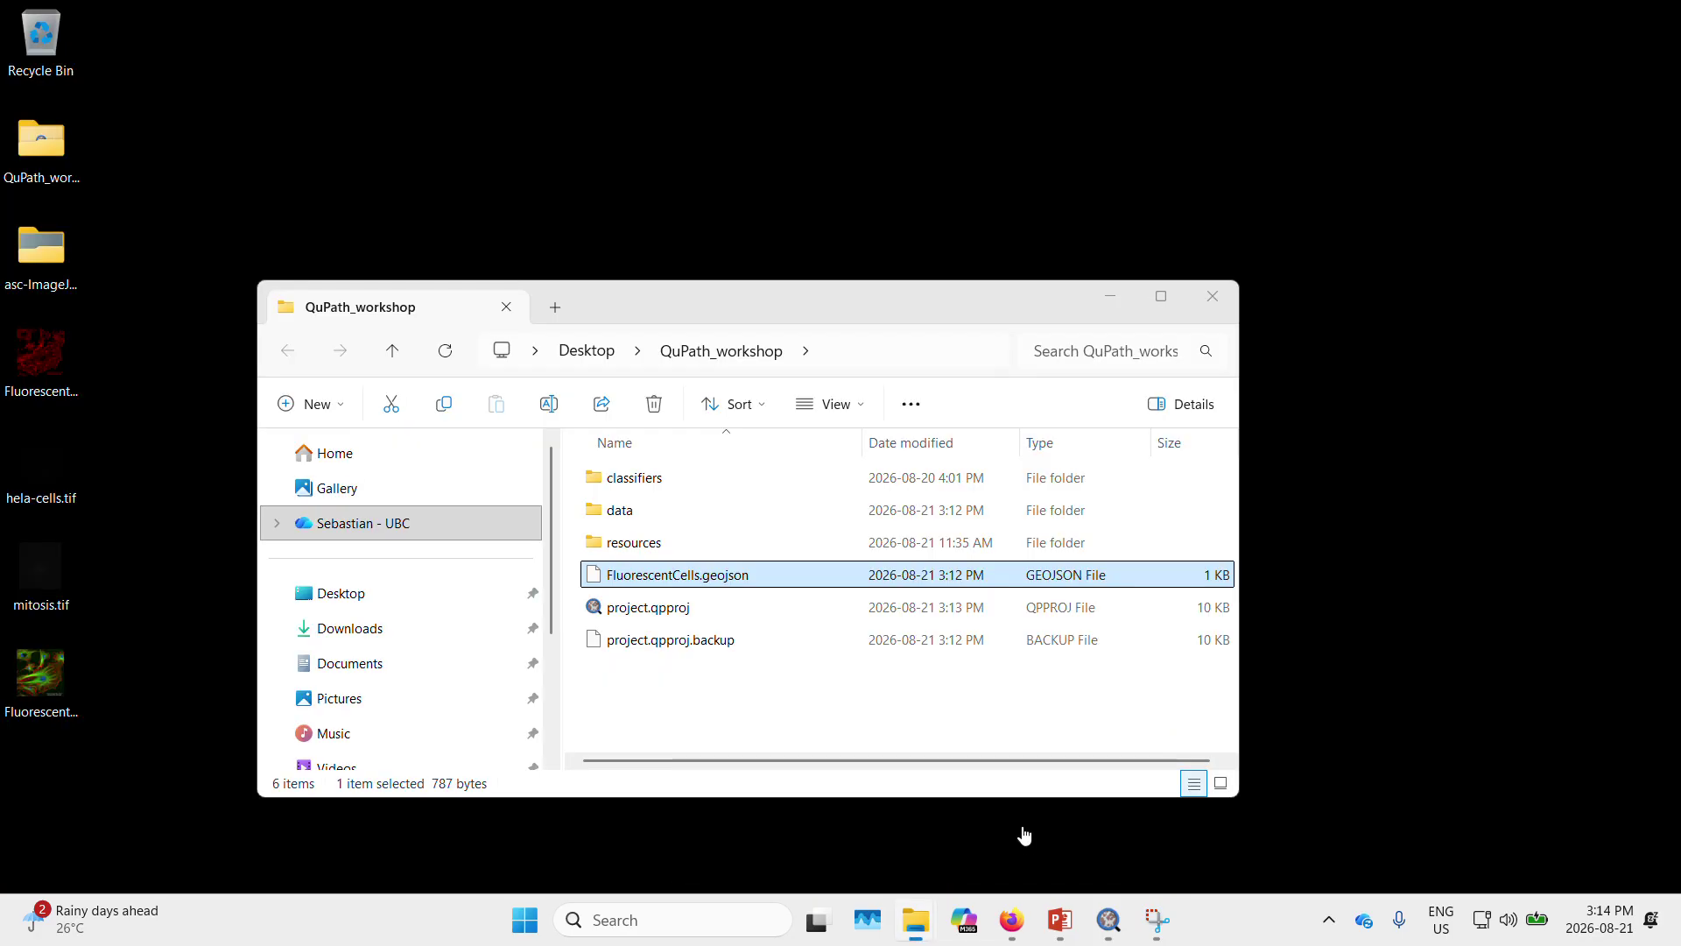
{"action": "left_click_drag", "start_coordinate": [734, 580], "coordinate": [1325, 455]}
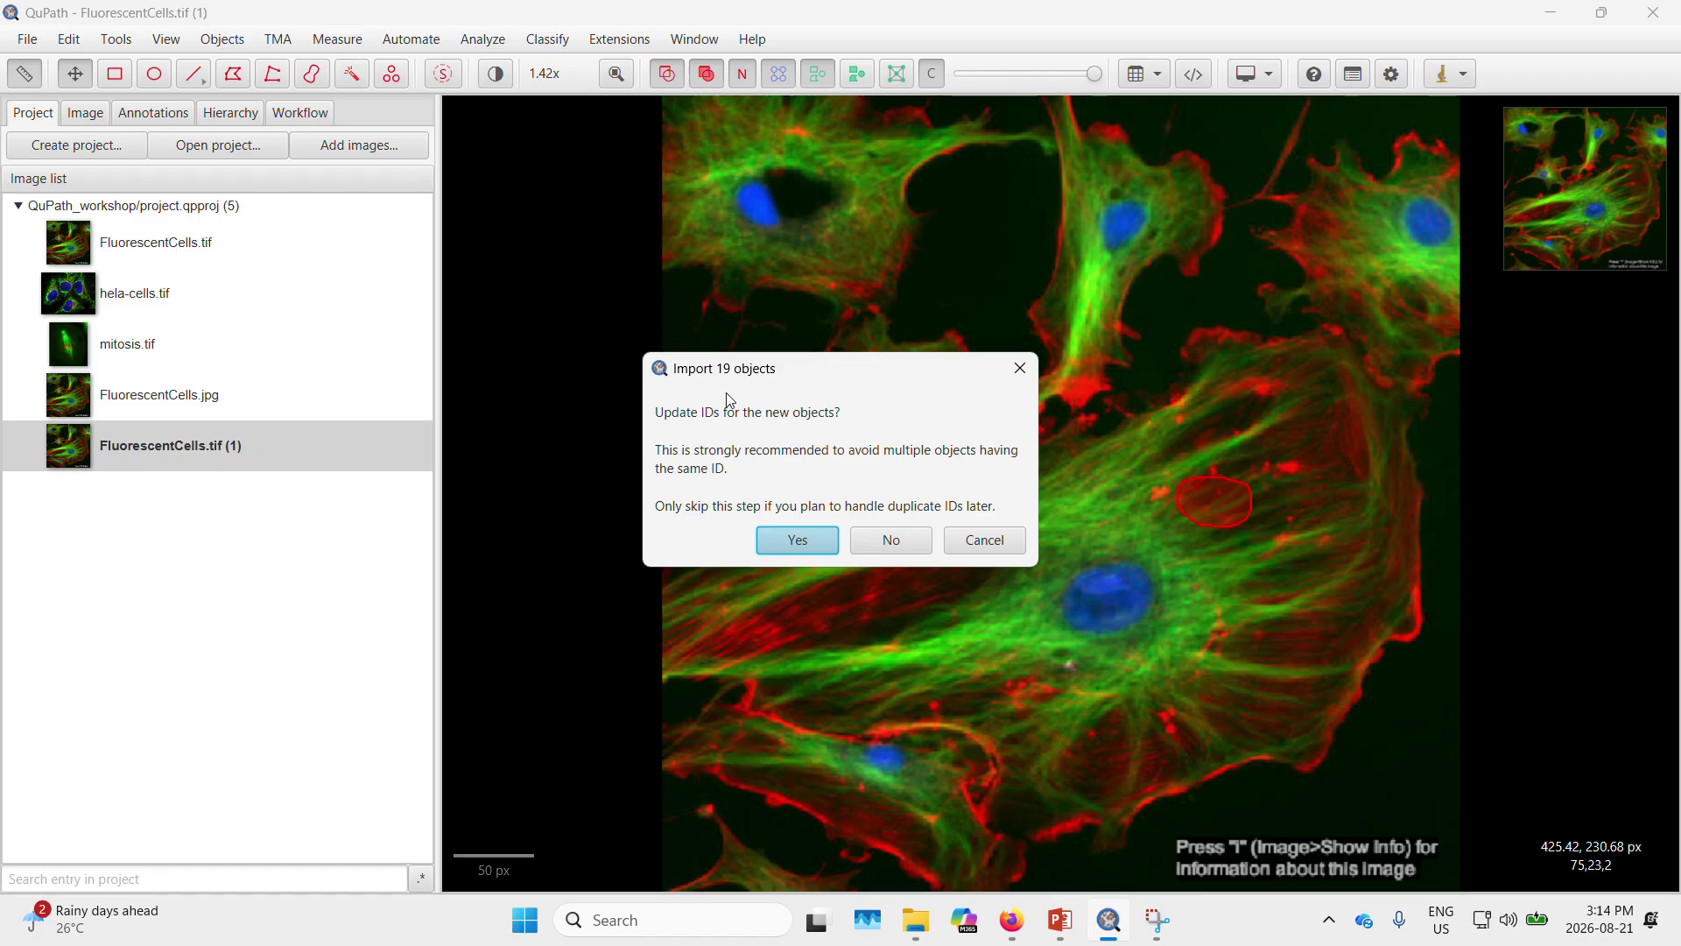
{"action": "left_click", "coordinate": [798, 540]}
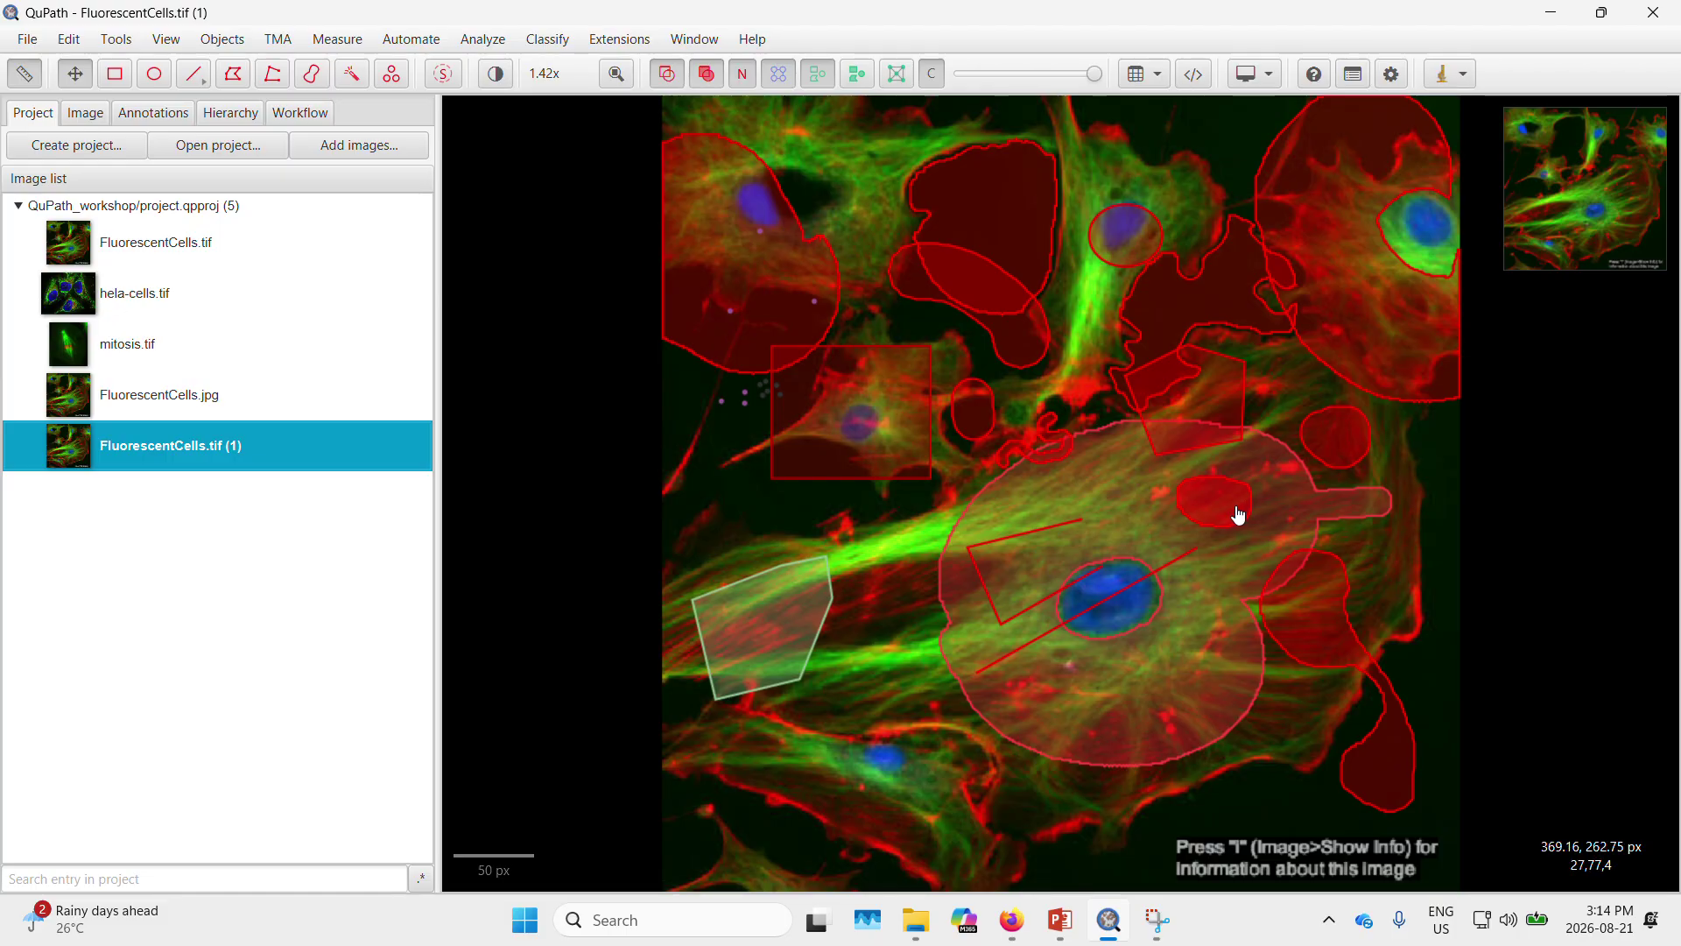
Examine the two overlapping polygon annotations in the duplicate image by comparing their annotation list entries and object IDs, leaving nothing selected
{"action": "scroll", "coordinate": [1240, 512], "scroll_direction": "up", "scroll_amount": 6}
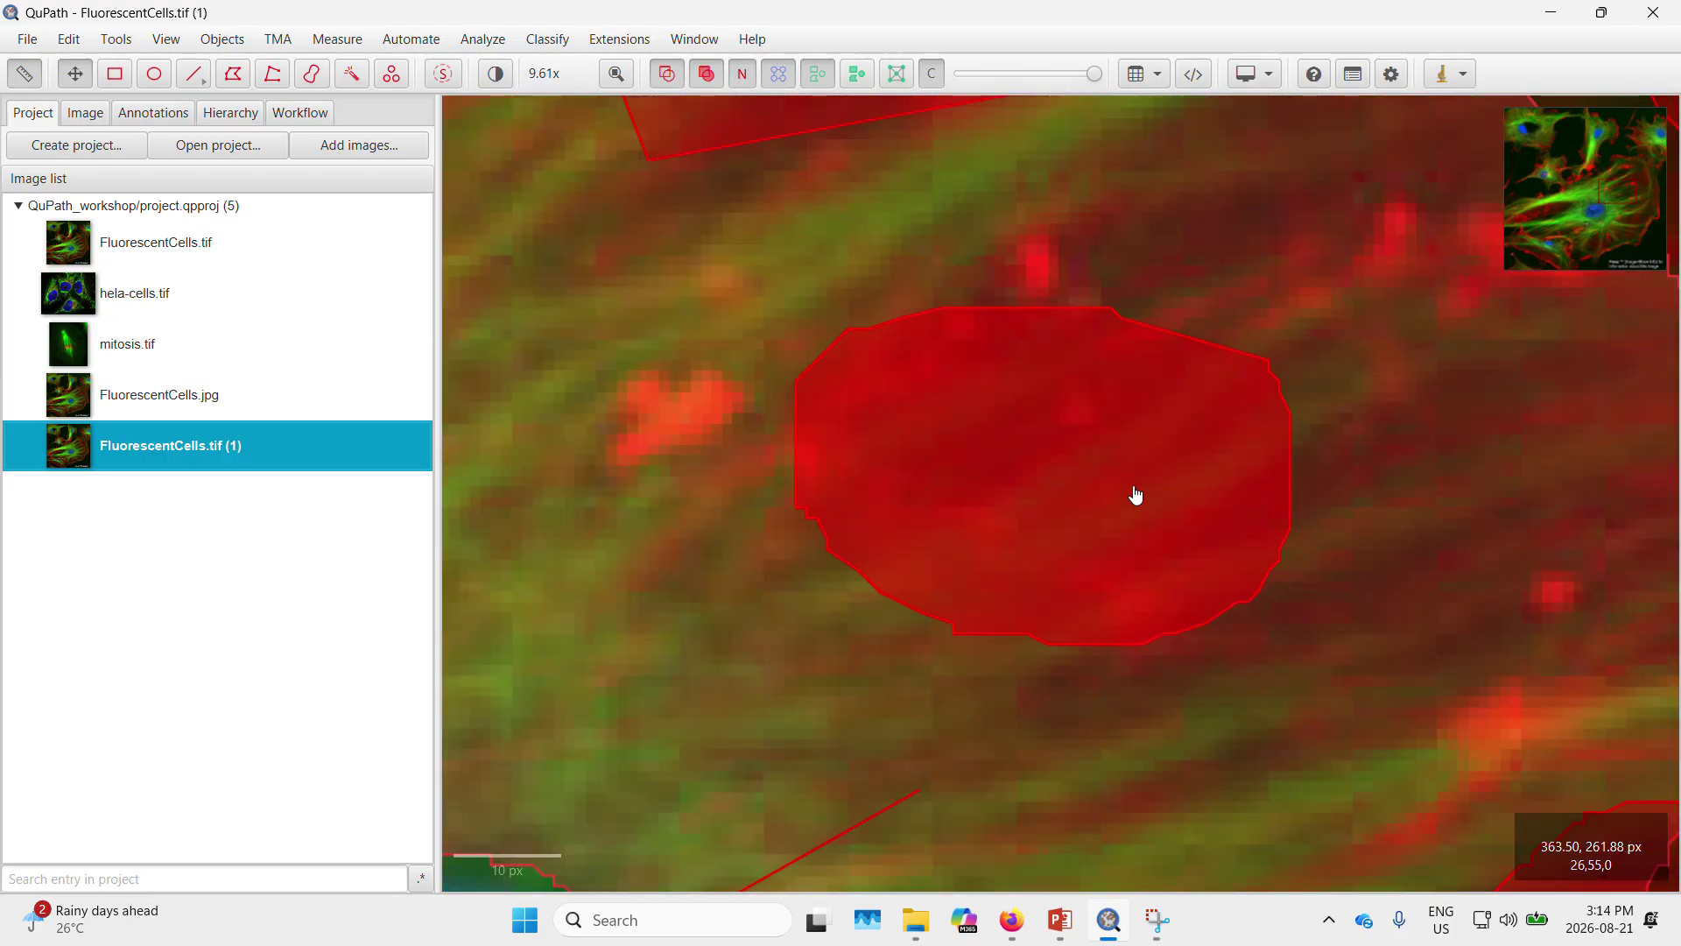
{"action": "left_click", "coordinate": [1030, 474]}
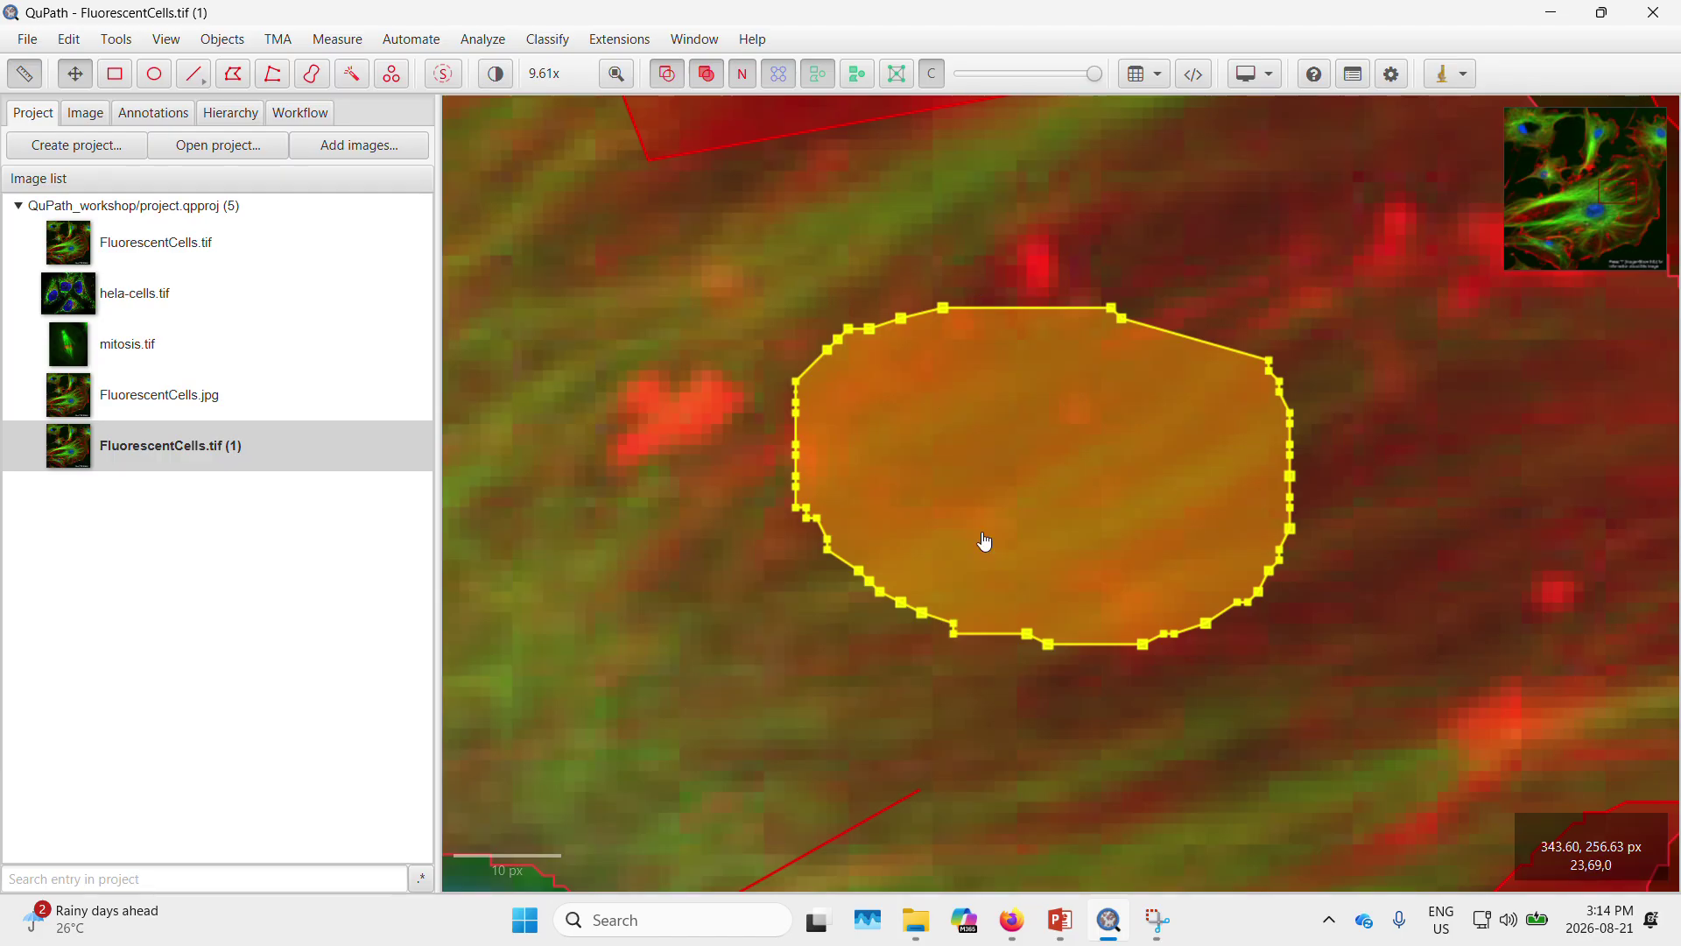
{"action": "left_click", "coordinate": [175, 114]}
{"action": "left_click", "coordinate": [59, 232]}
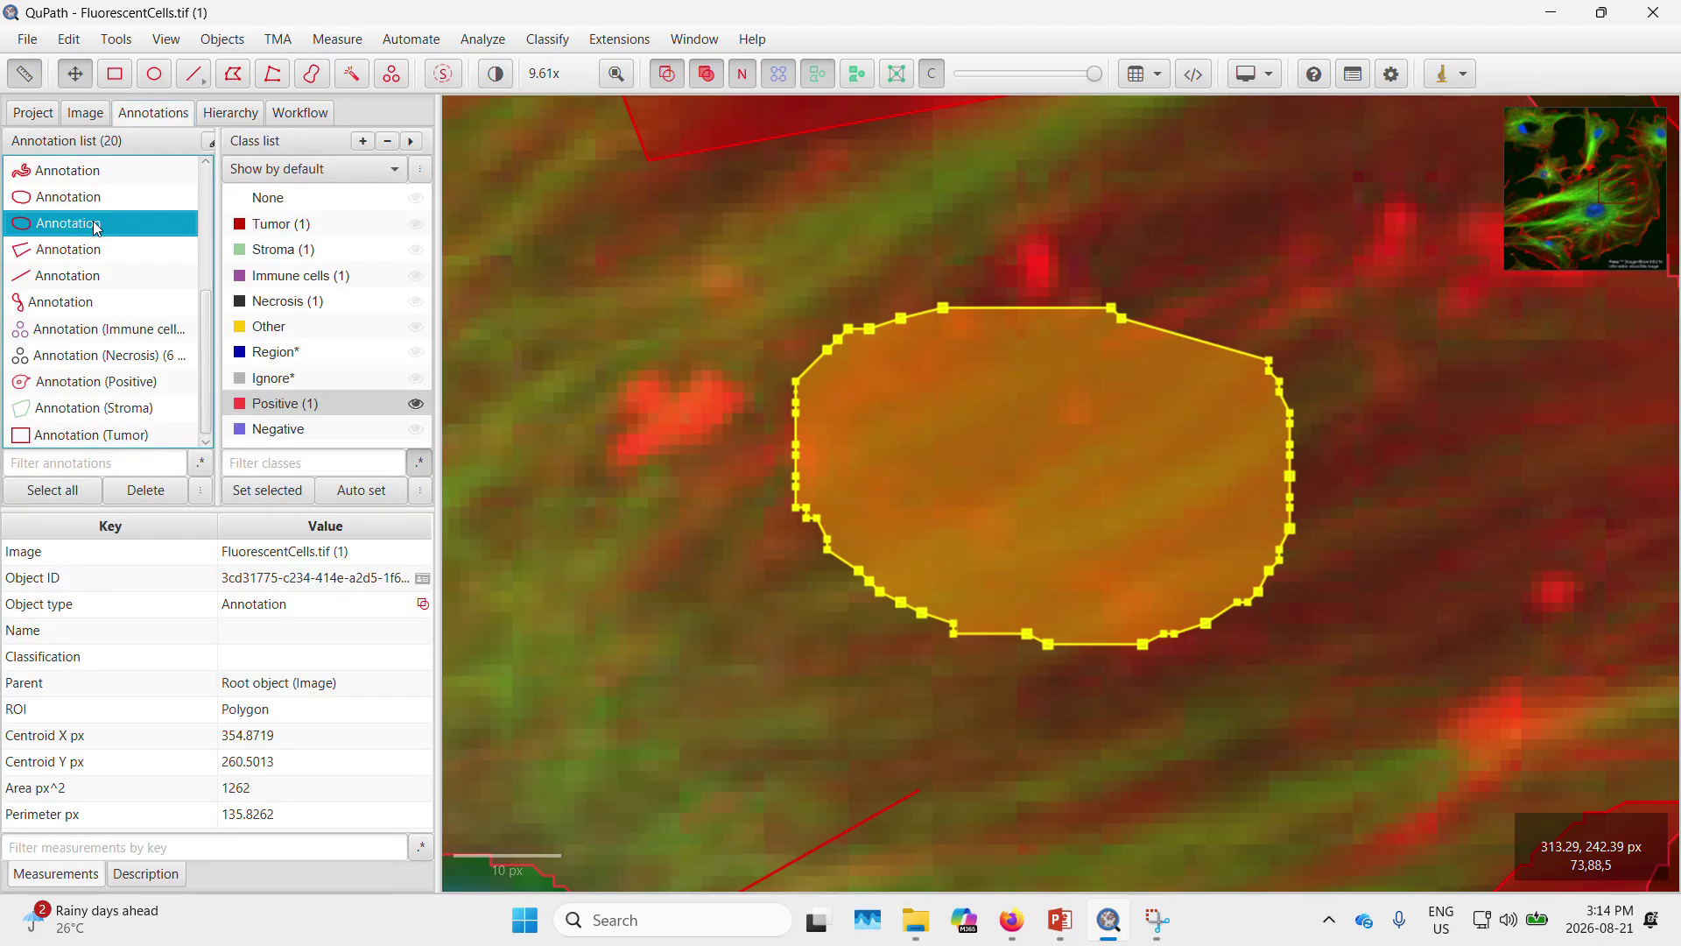
{"action": "left_click", "coordinate": [84, 204]}
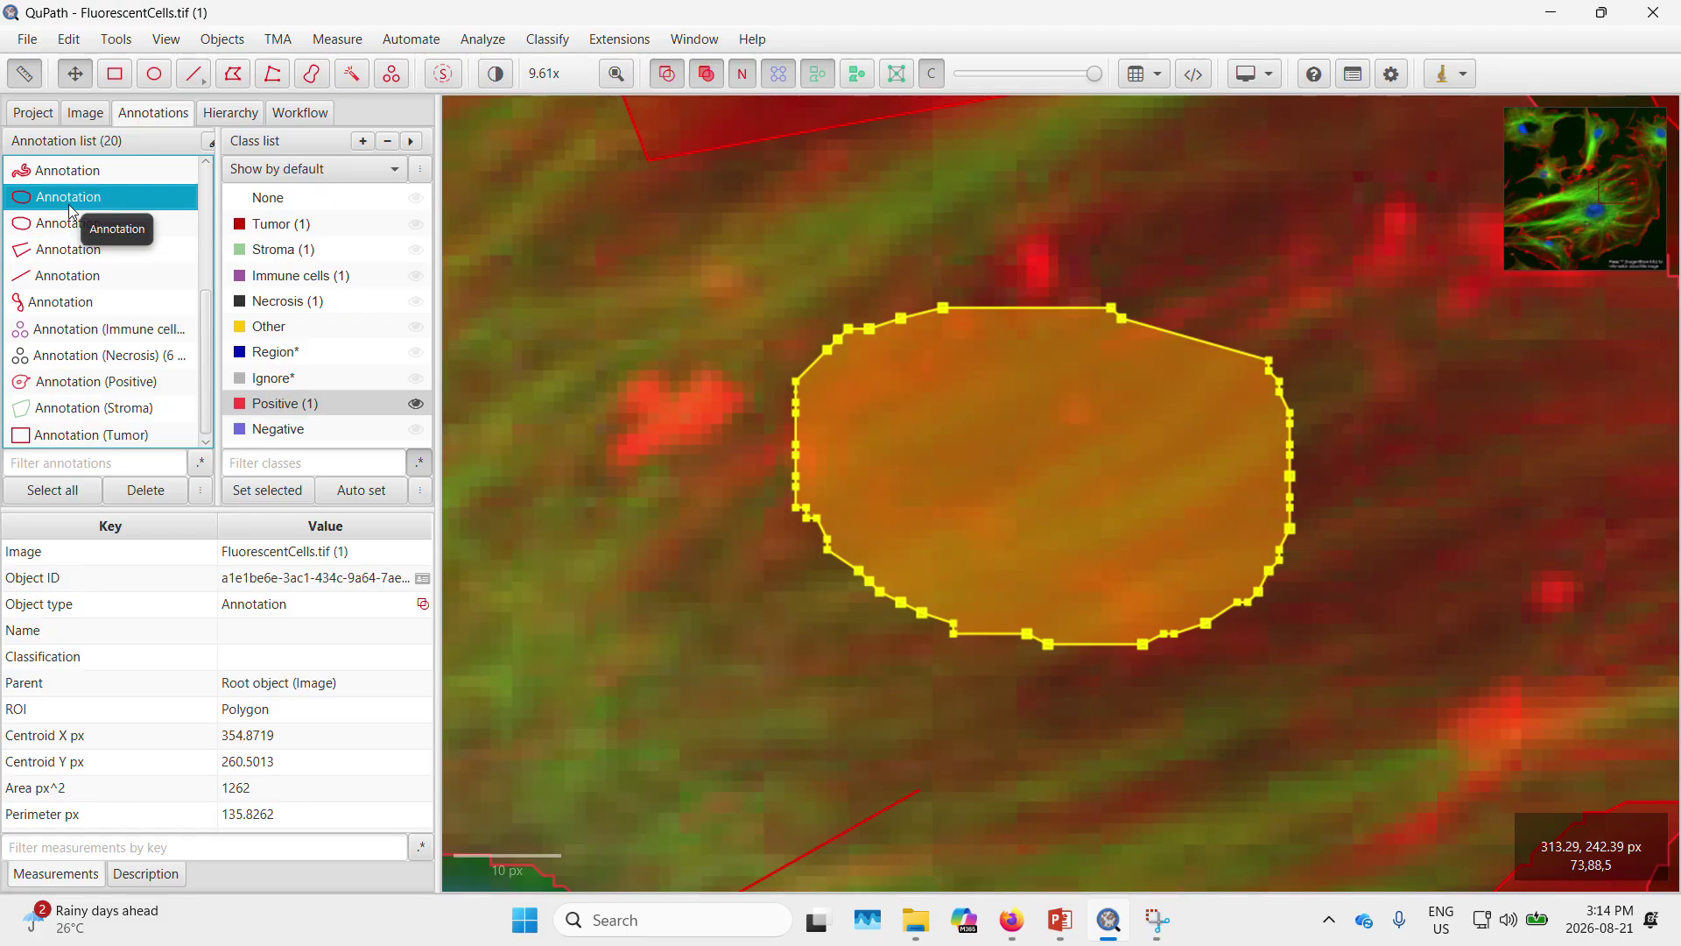
{"action": "left_click", "coordinate": [74, 224]}
{"action": "left_click", "coordinate": [81, 203]}
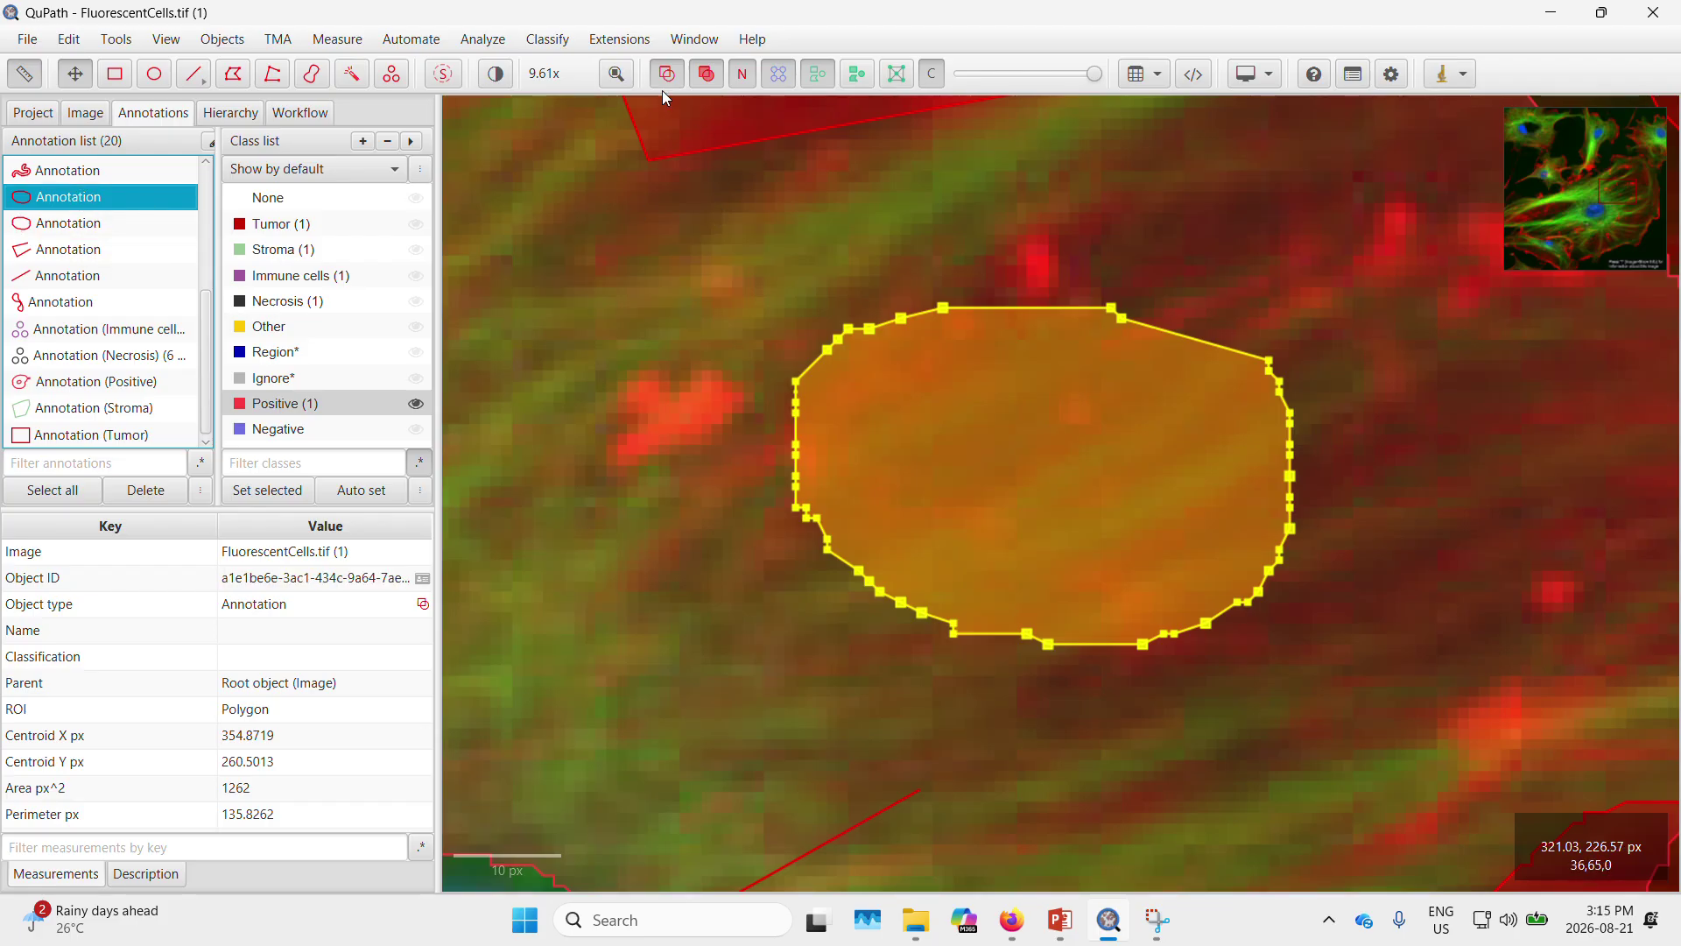
{"action": "left_click", "coordinate": [618, 74]}
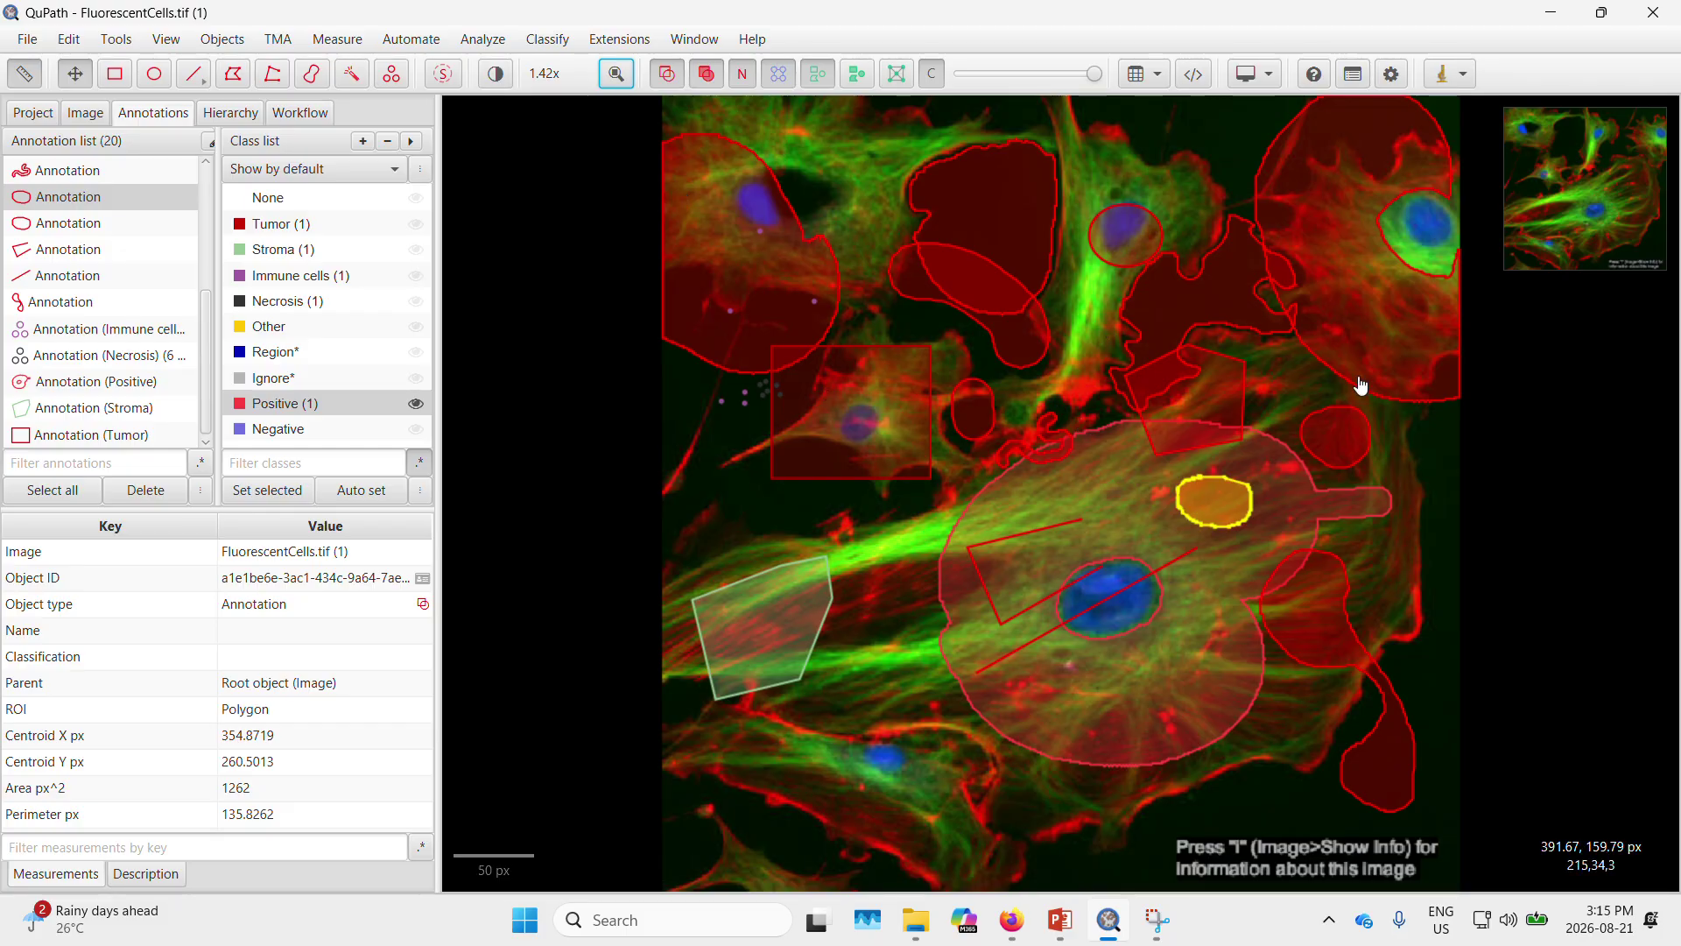
{"action": "left_click", "coordinate": [1516, 455]}
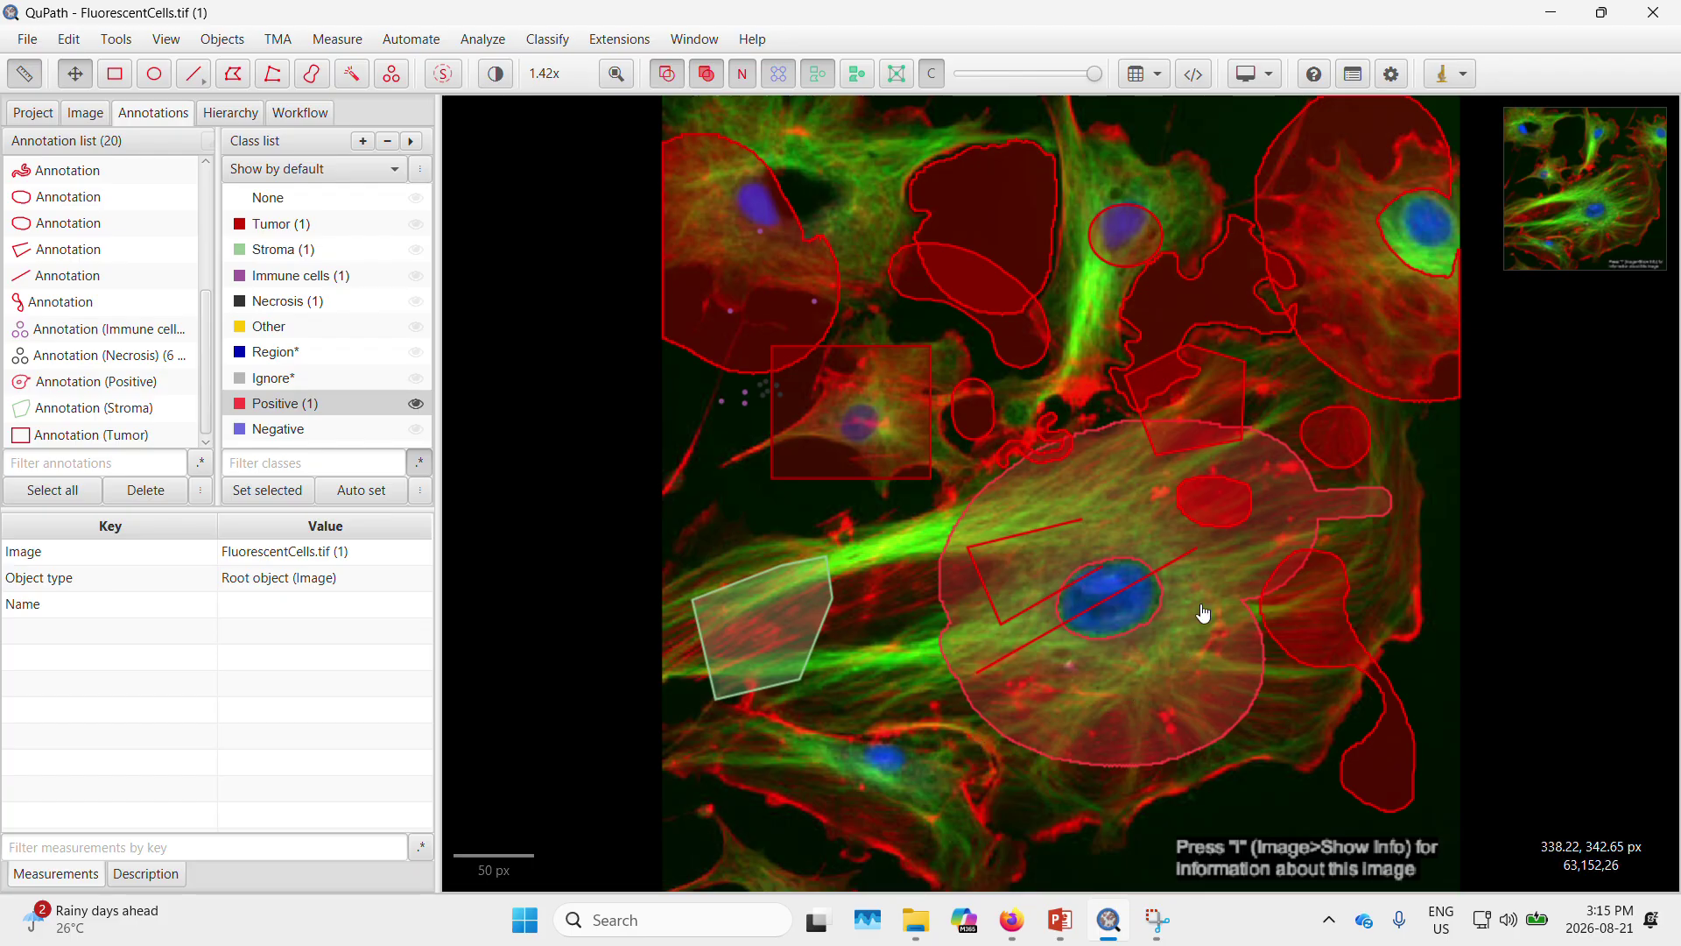
Reopen the original FluorescentCells.tif from the project without saving the changes to the duplicate image
{"action": "left_click", "coordinate": [29, 40]}
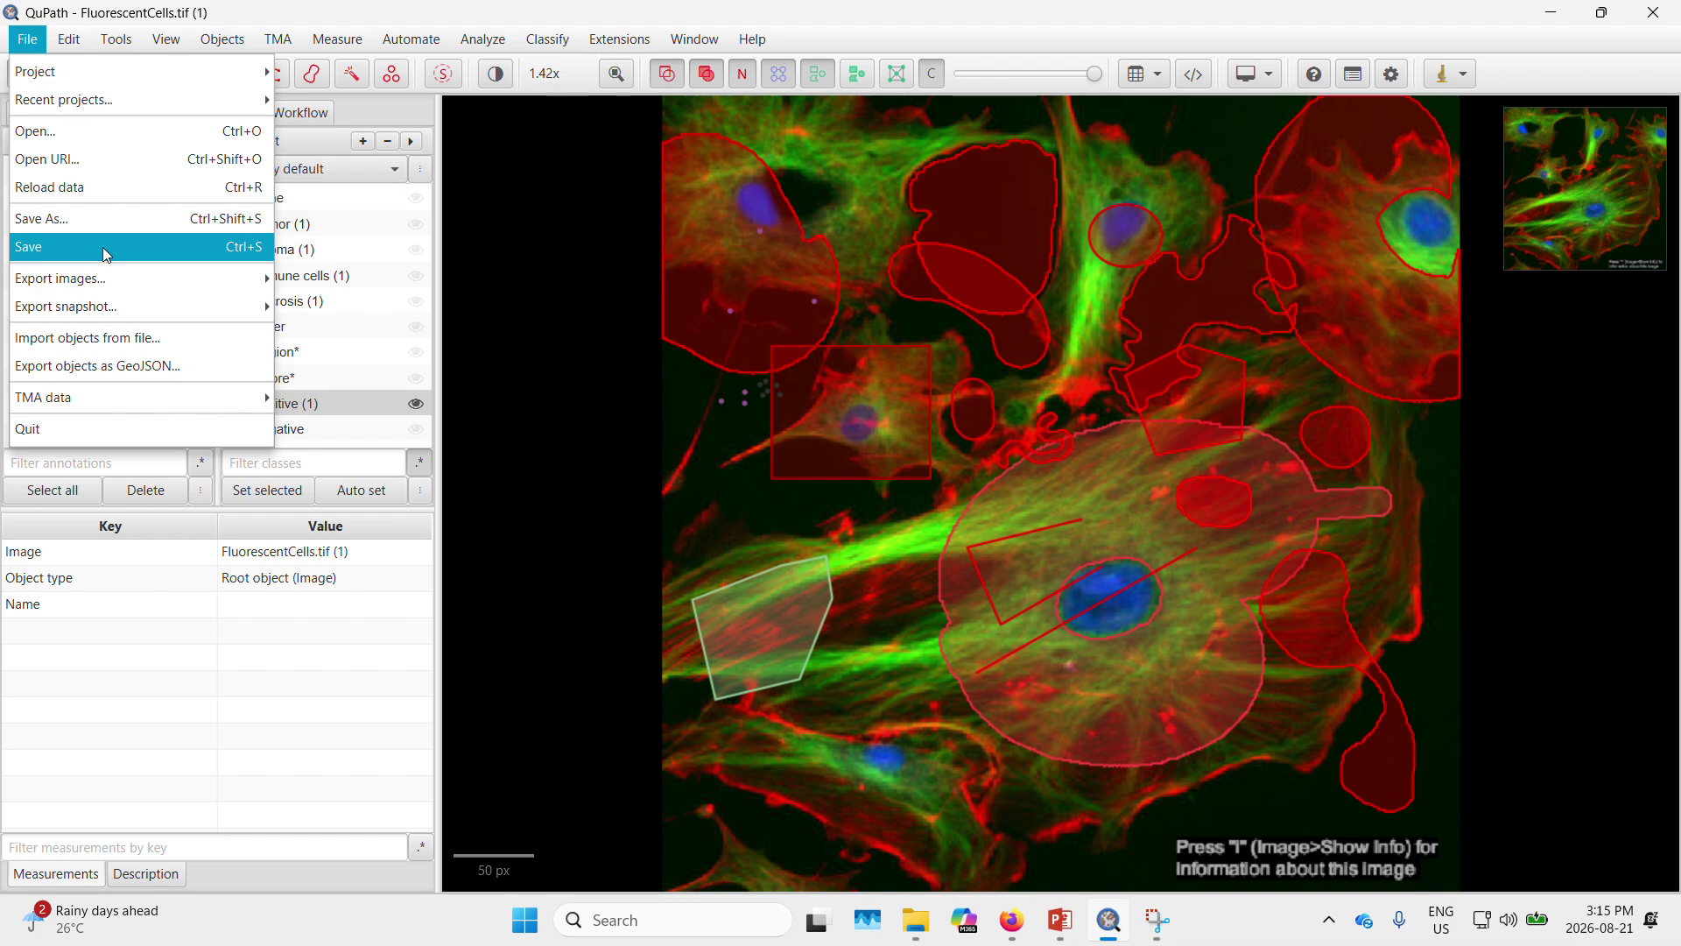
{"action": "left_click", "coordinate": [617, 272]}
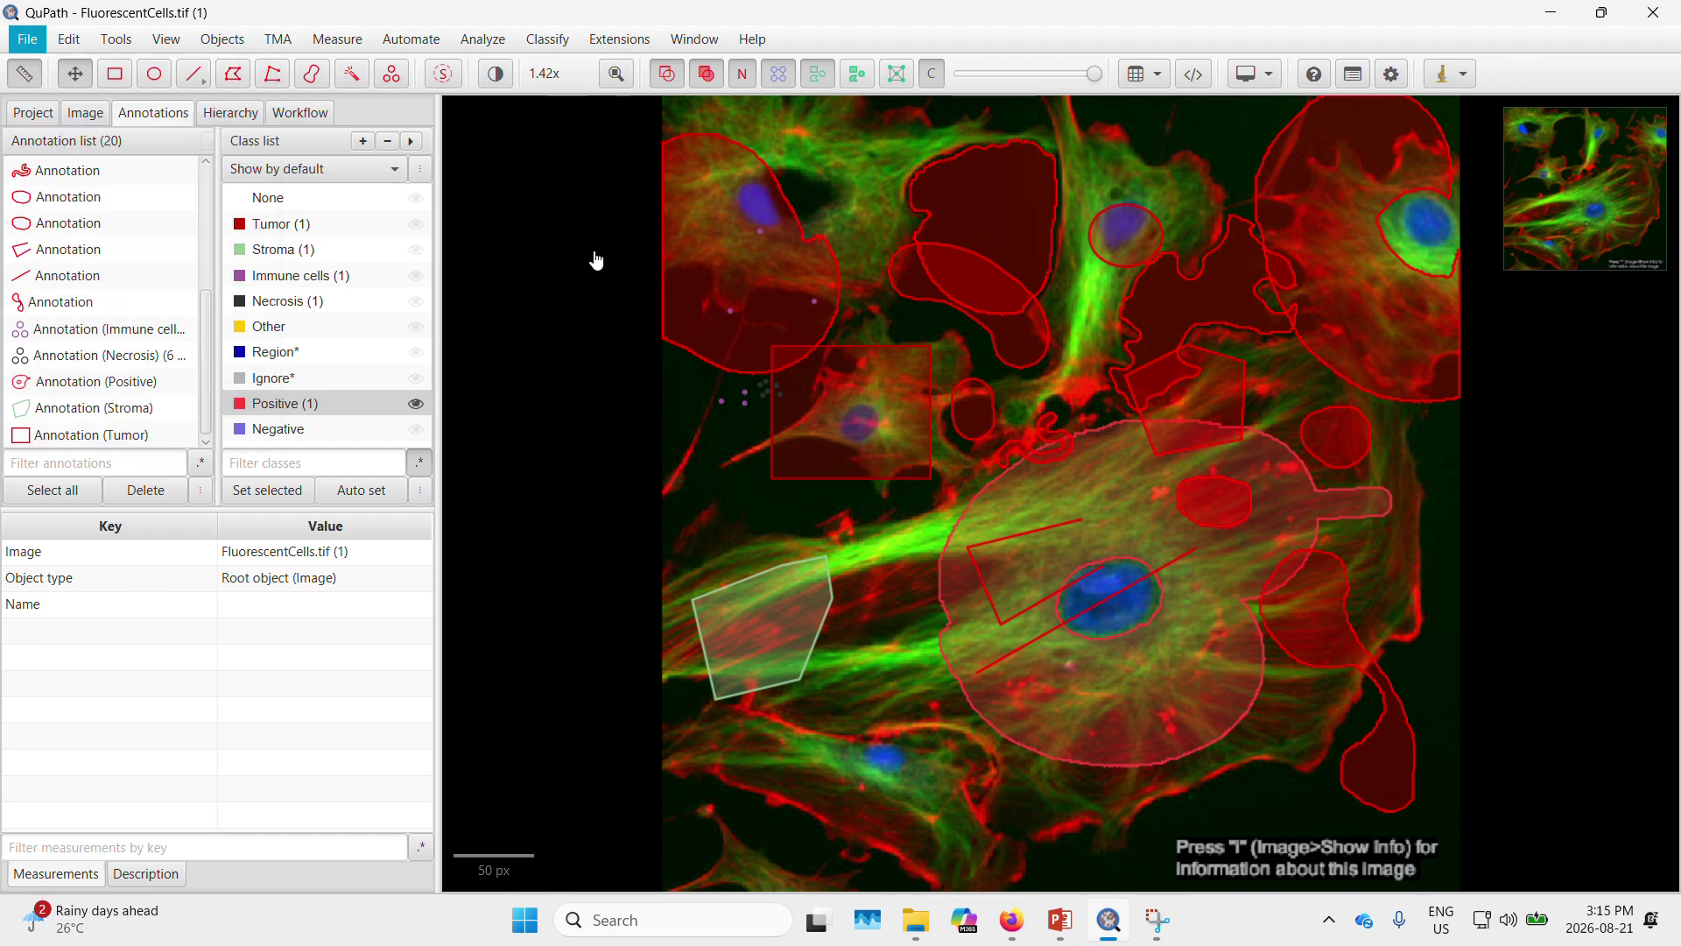
{"action": "left_click", "coordinate": [46, 116]}
{"action": "double_click", "coordinate": [201, 253]}
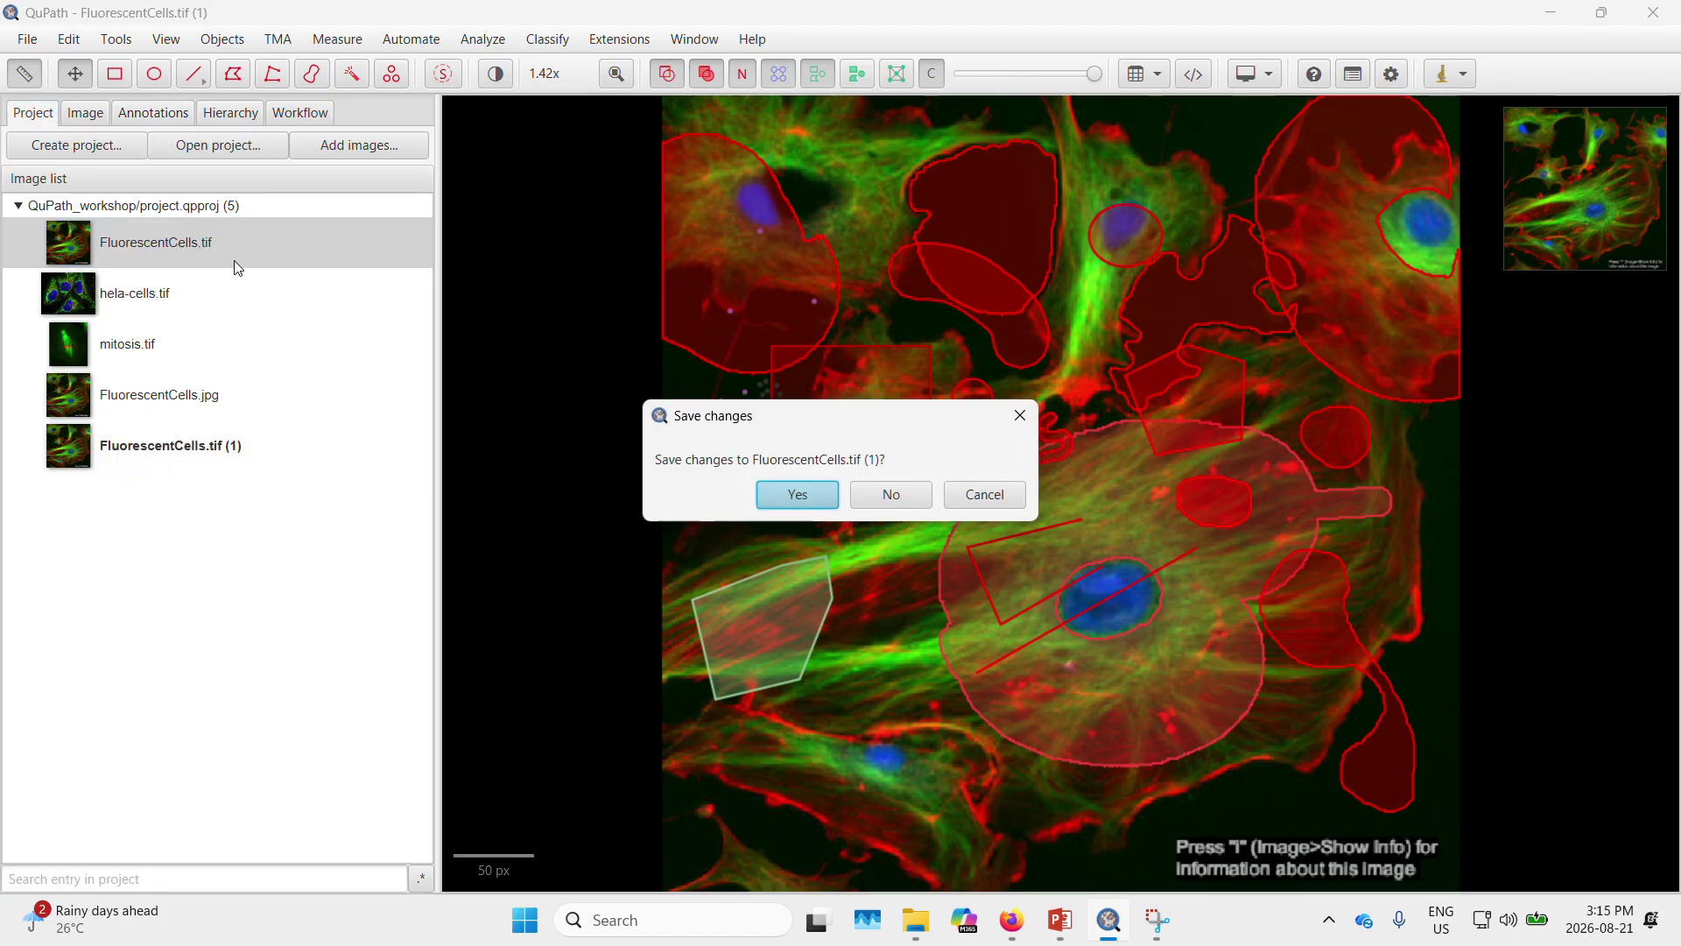
{"action": "left_click", "coordinate": [900, 501]}
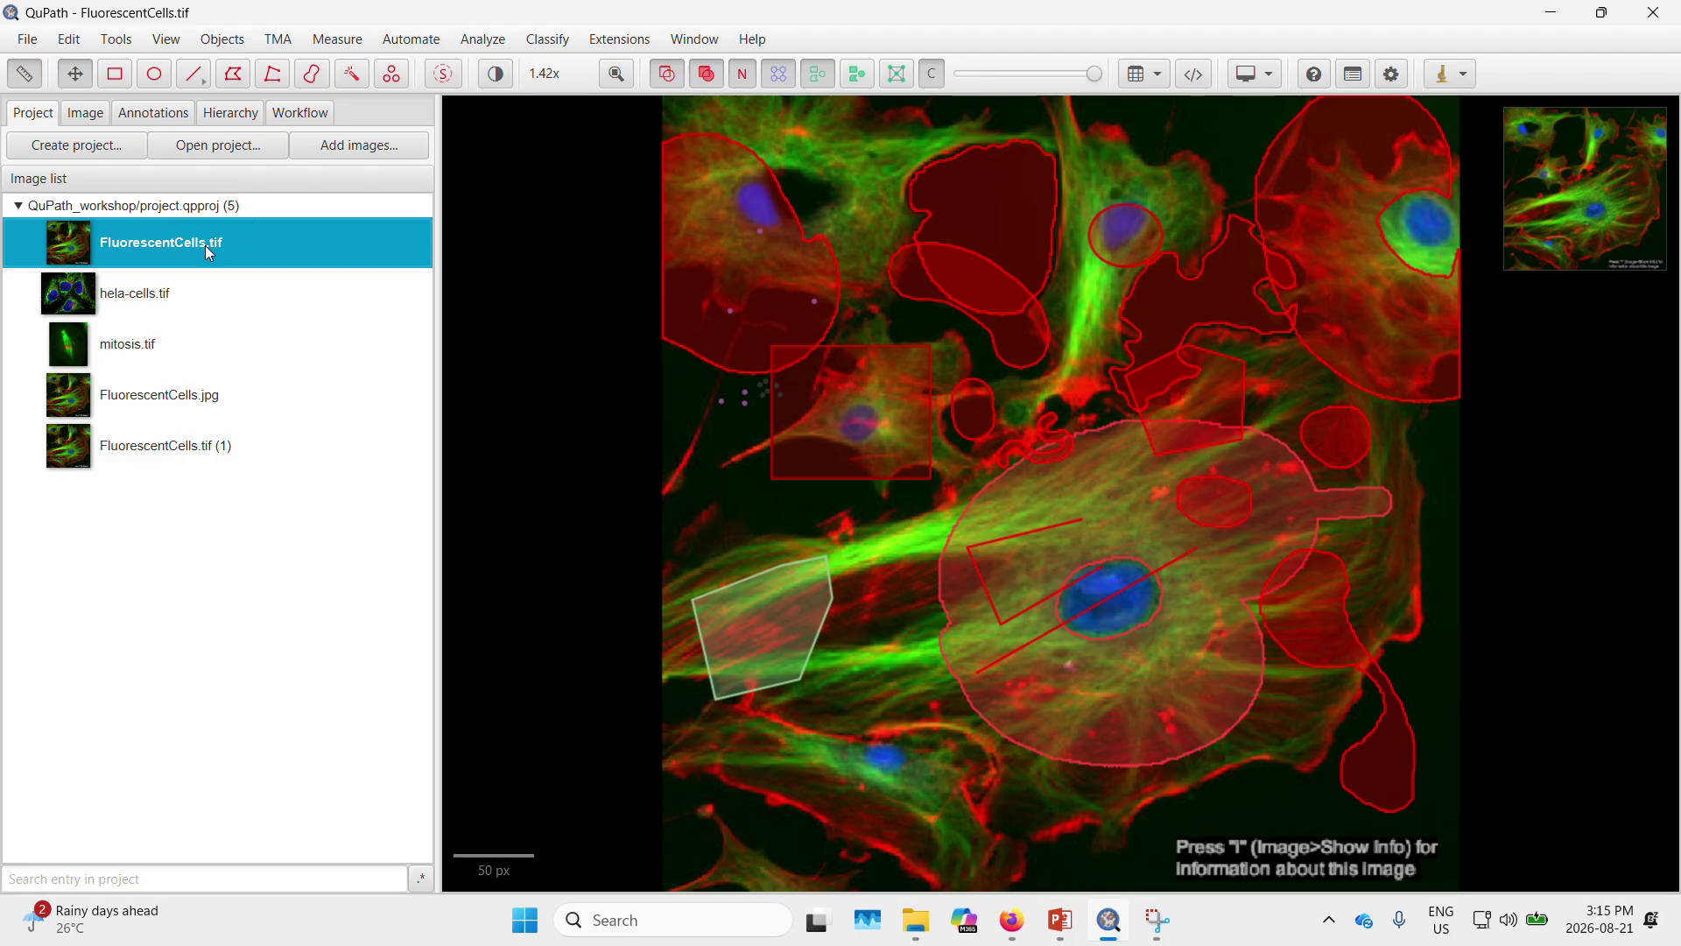
{"action": "left_click", "coordinate": [225, 451]}
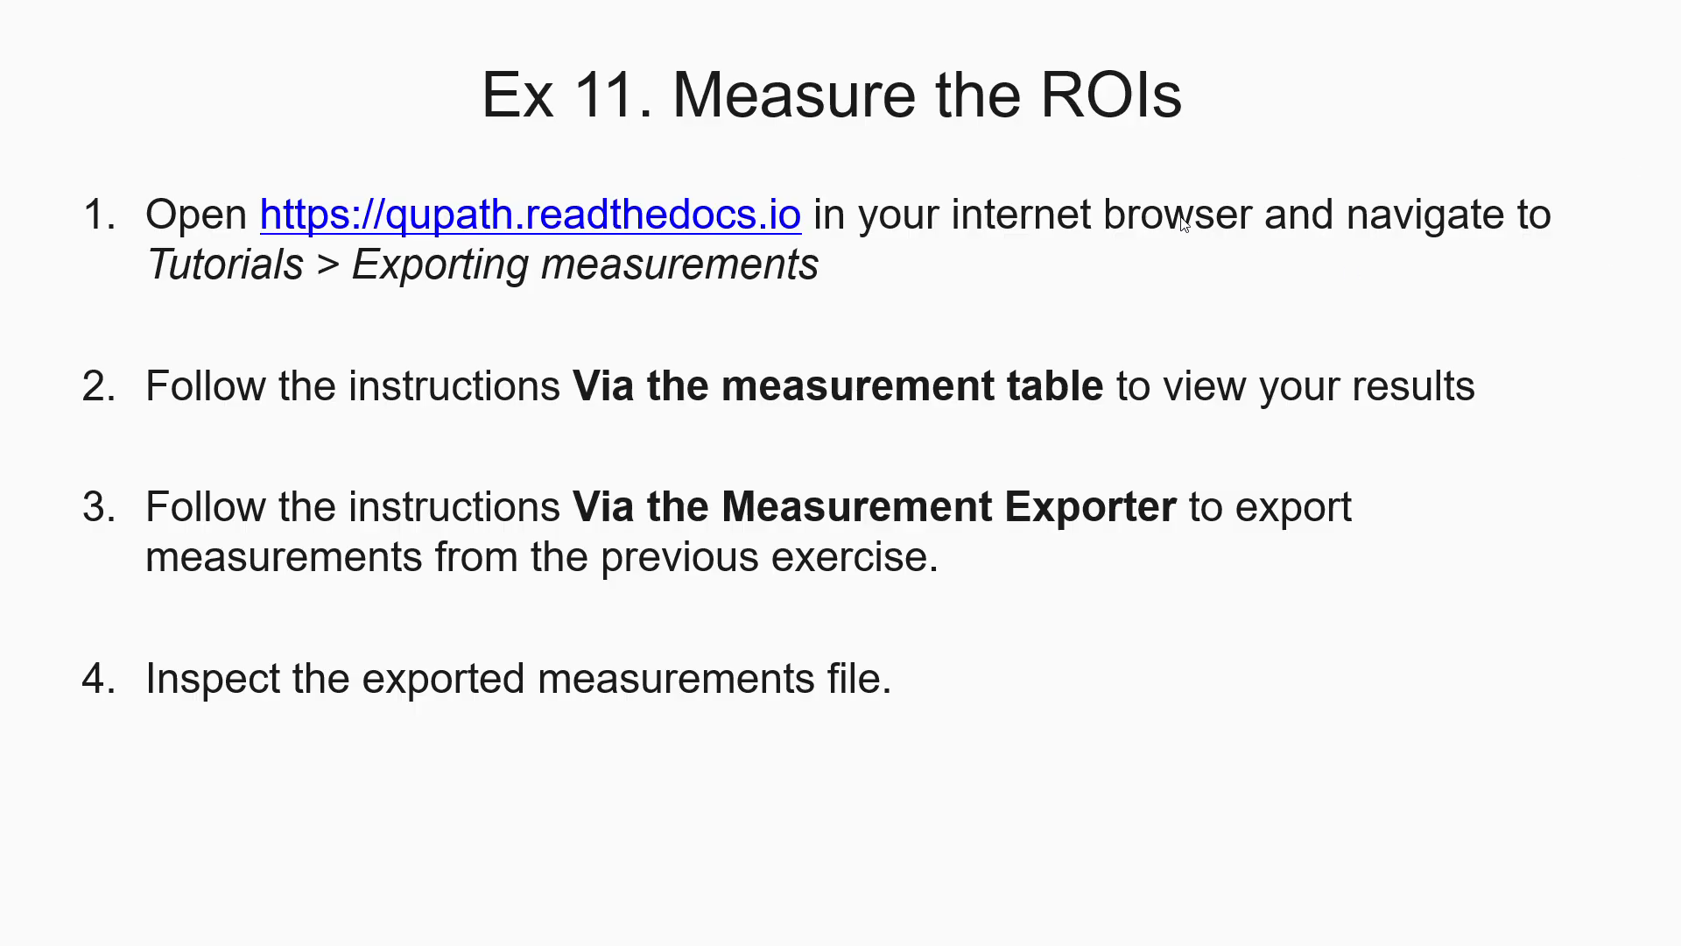
Switch from the slides to QuPath and show the annotation measurements table for FluorescentCells.tif
{"action": "key", "text": "alt+Tab"}
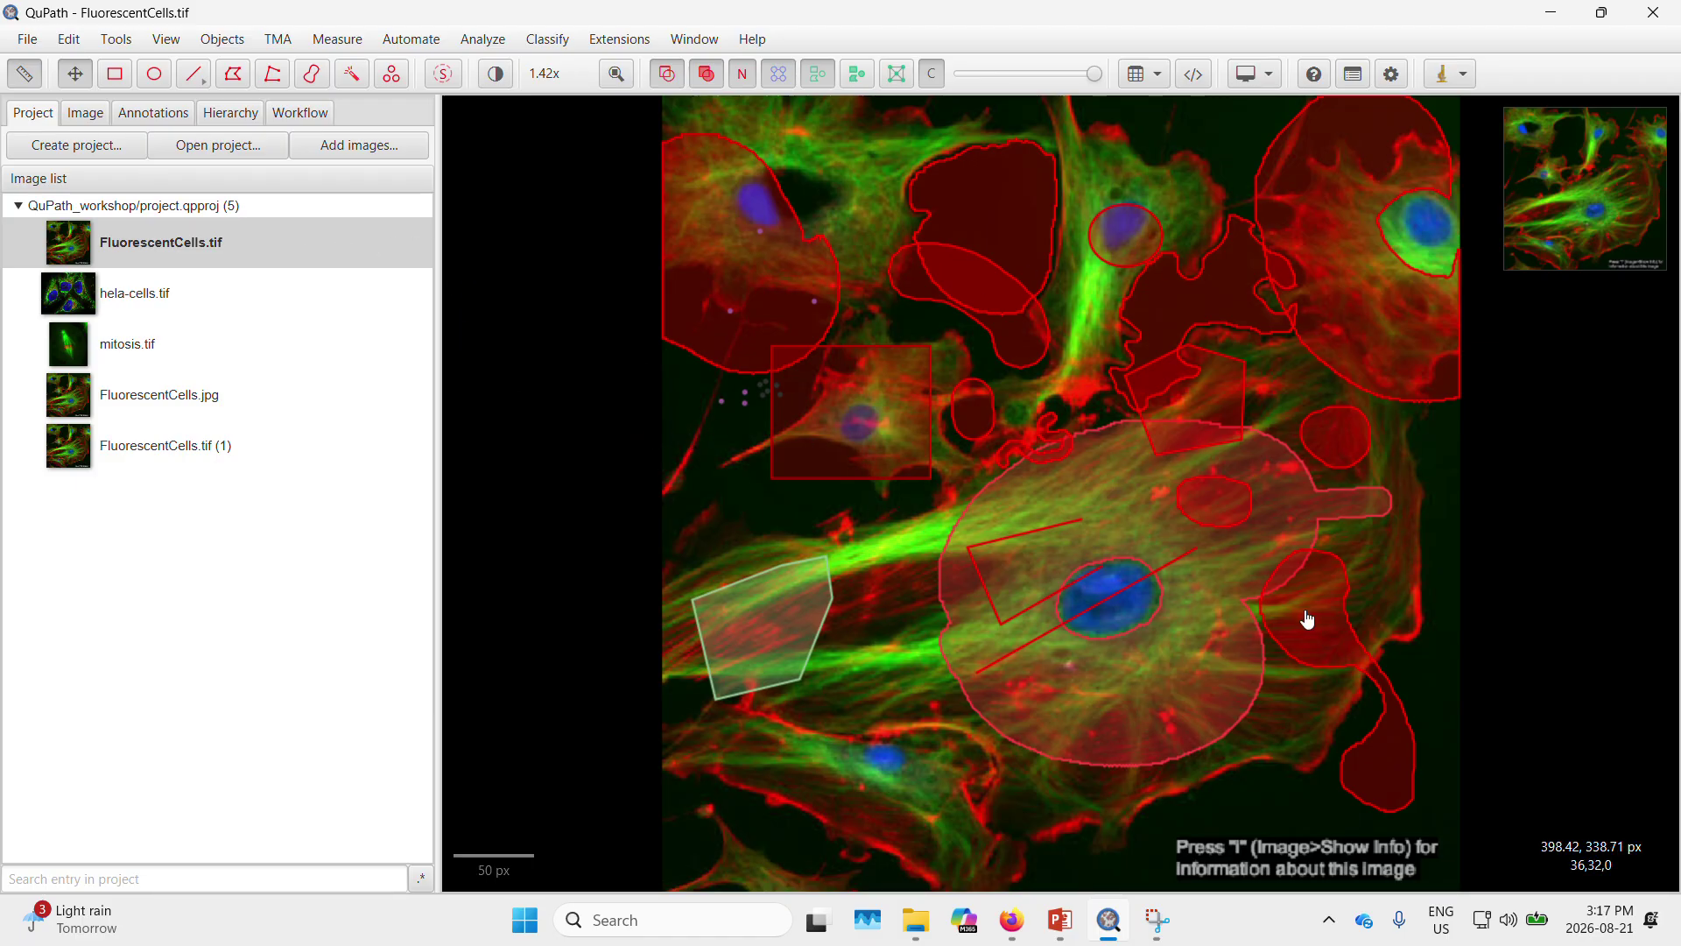
{"action": "left_click", "coordinate": [1156, 74]}
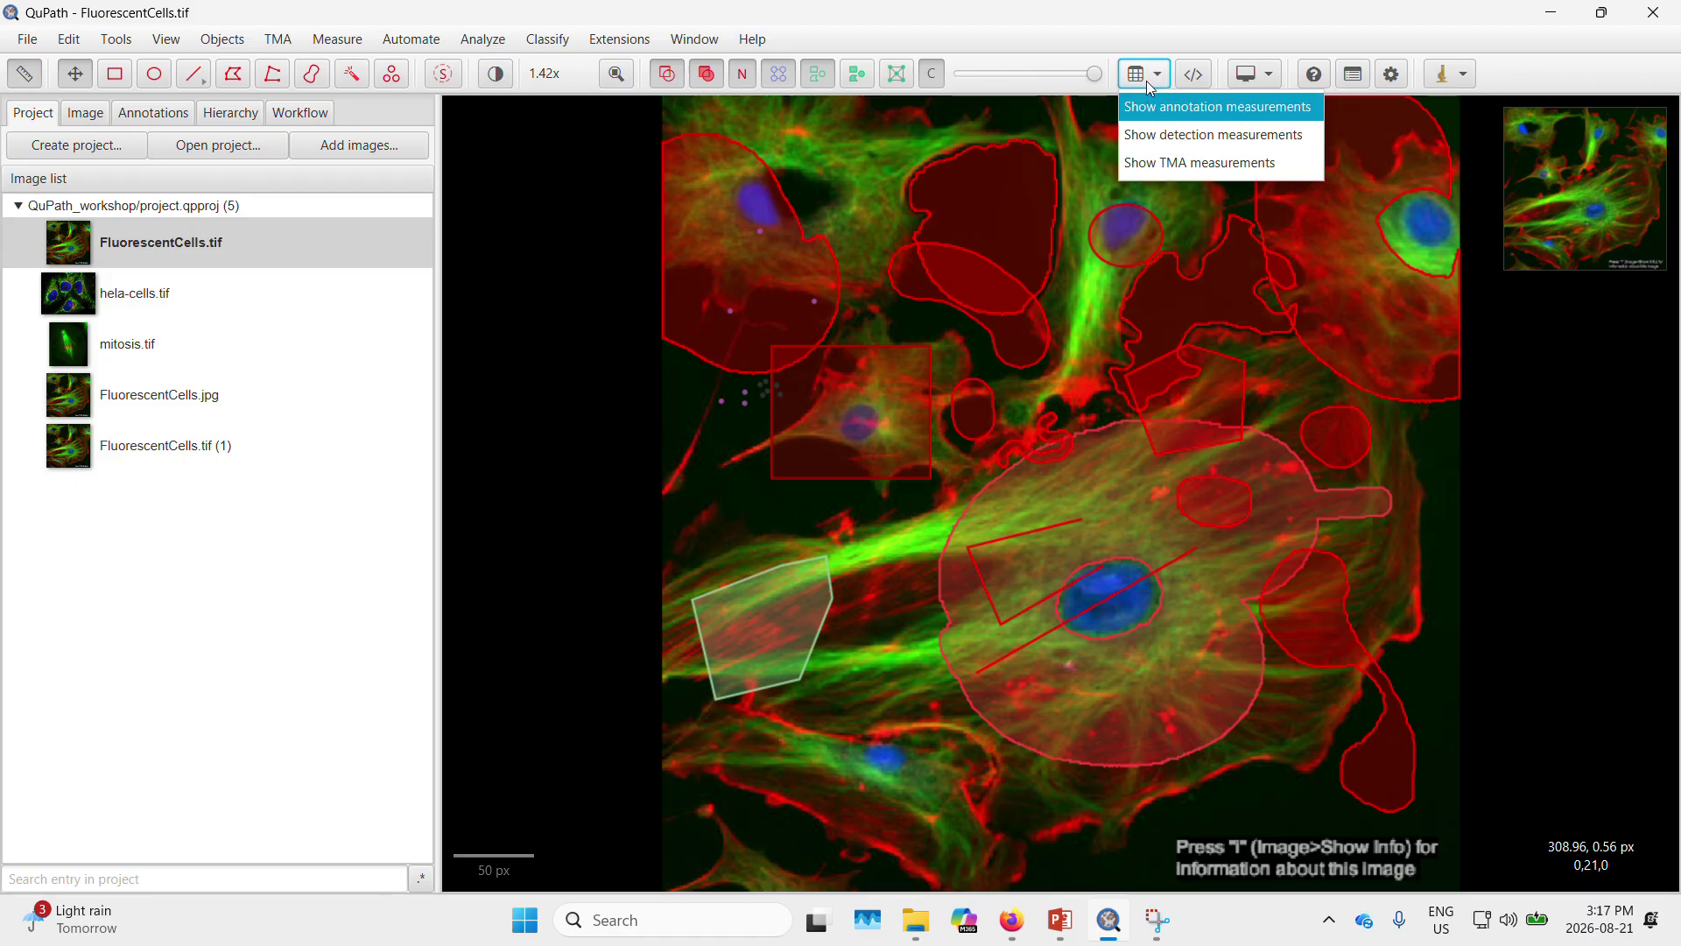
{"action": "left_click", "coordinate": [1270, 108]}
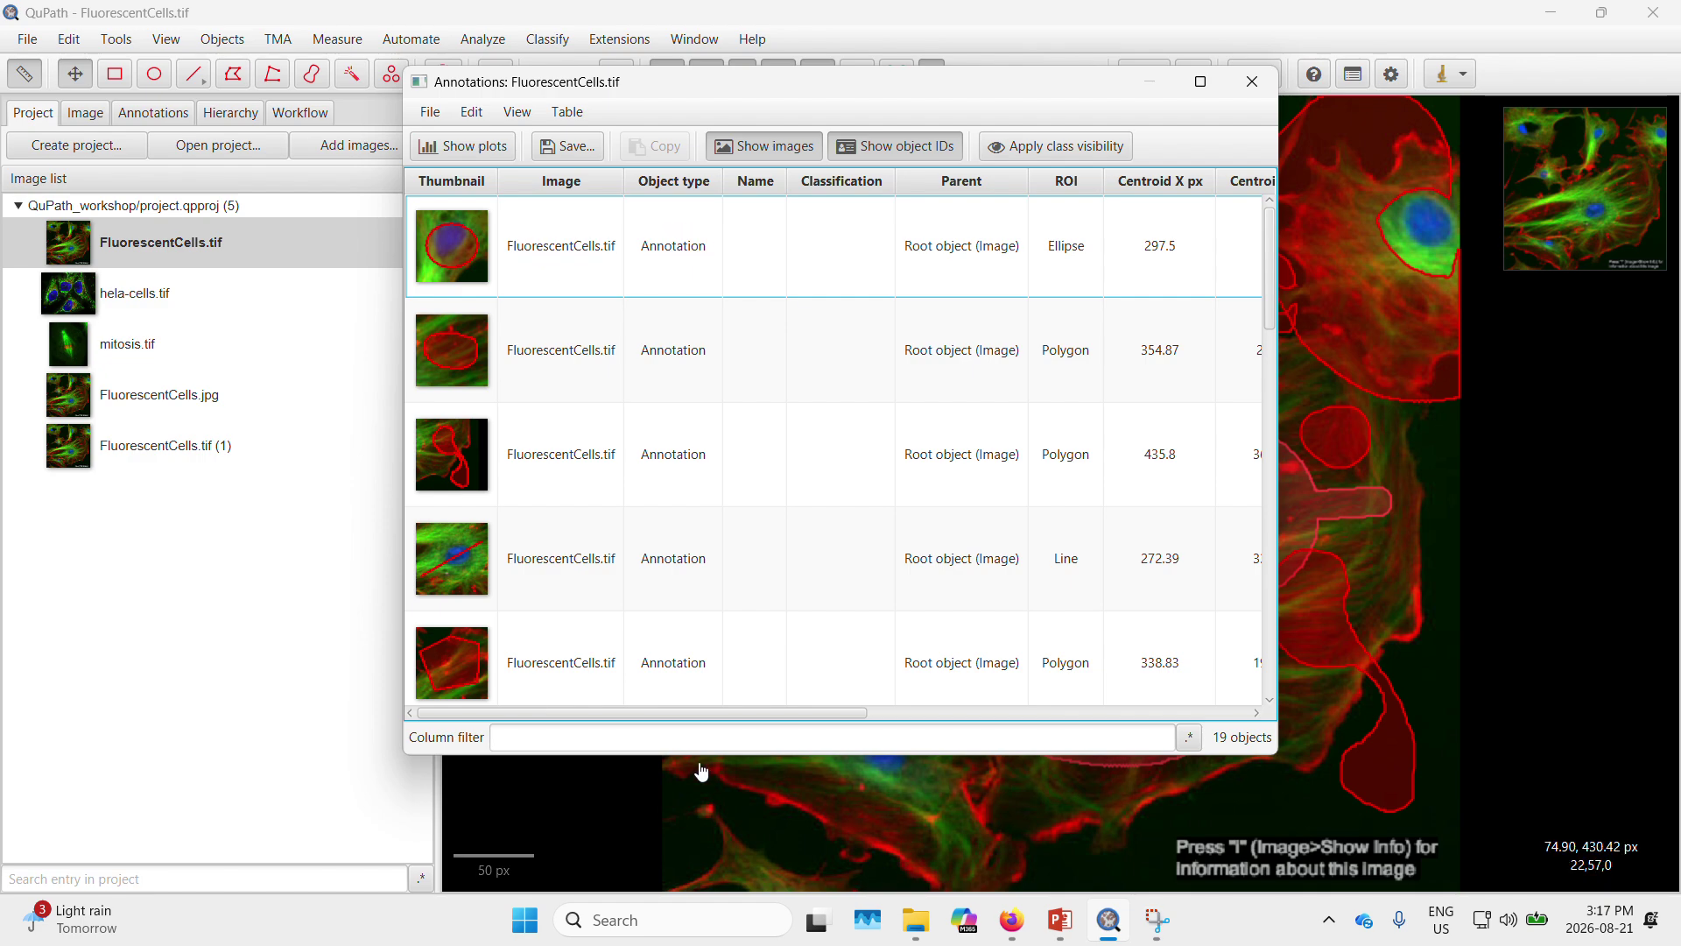
{"action": "mouse_move", "coordinate": [637, 712]}
{"action": "left_mouse_down"}
{"action": "mouse_move", "coordinate": [1025, 711]}
{"action": "mouse_move", "coordinate": [544, 712]}
{"action": "left_mouse_up"}
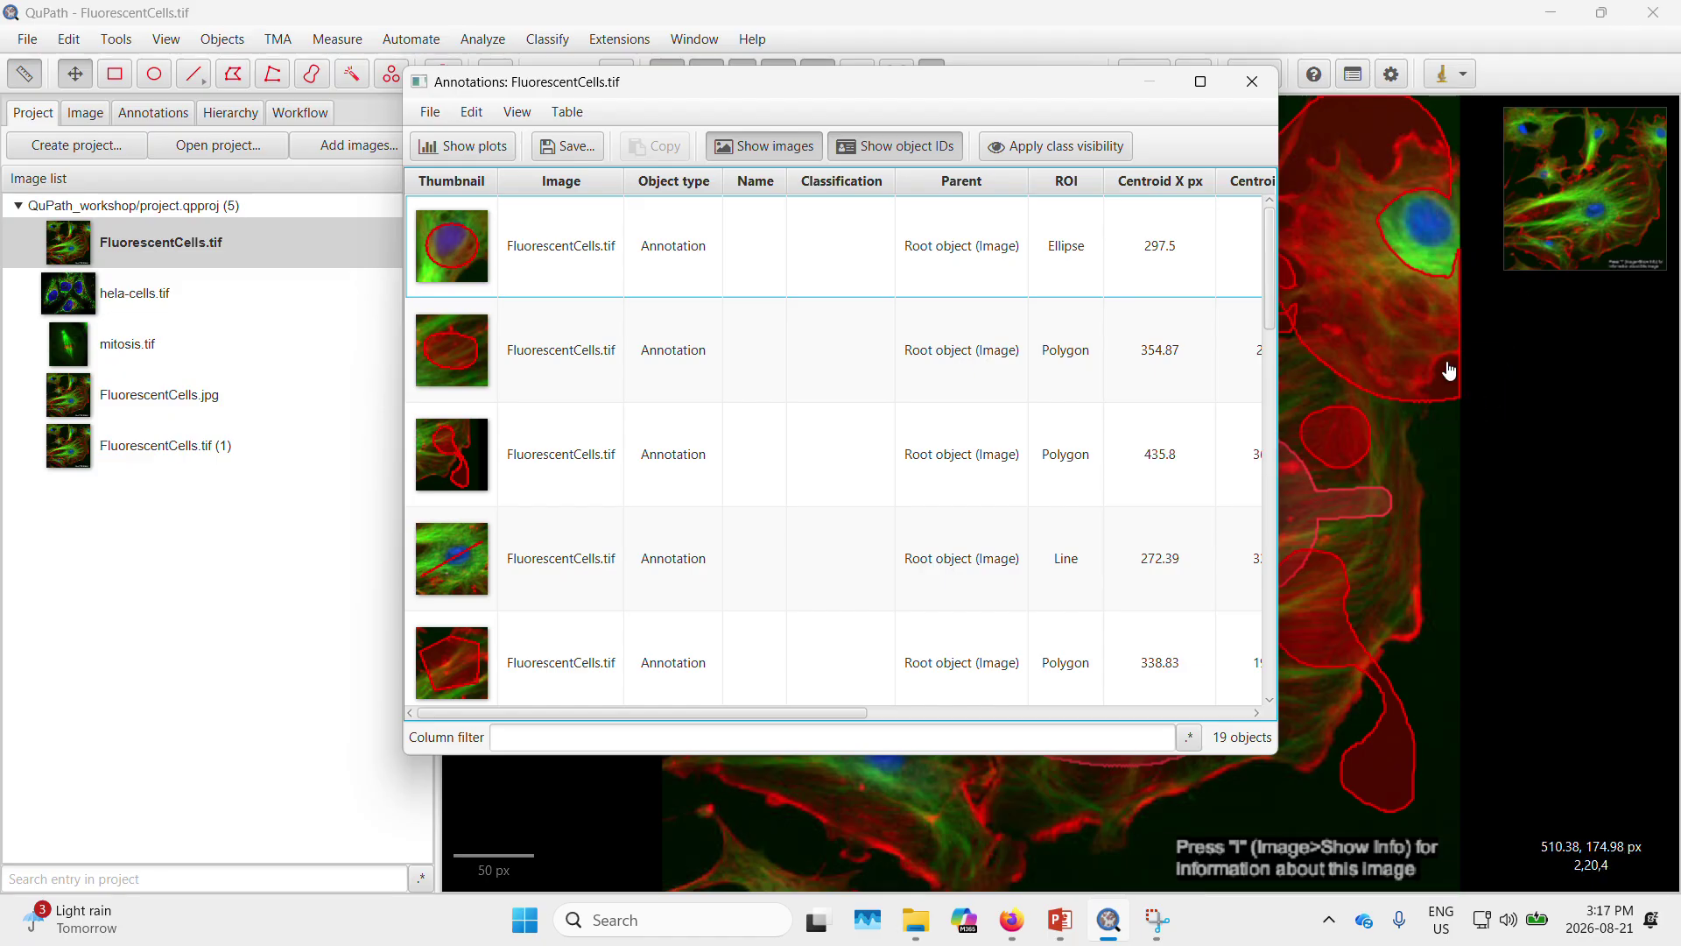
Locate the ellipse annotation in the image from its row in the measurement table
{"action": "left_click", "coordinate": [1424, 471]}
{"action": "scroll", "coordinate": [1424, 471], "scroll_direction": "up", "scroll_amount": 1}
{"action": "scroll", "coordinate": [1424, 471], "scroll_direction": "up", "scroll_amount": 5}
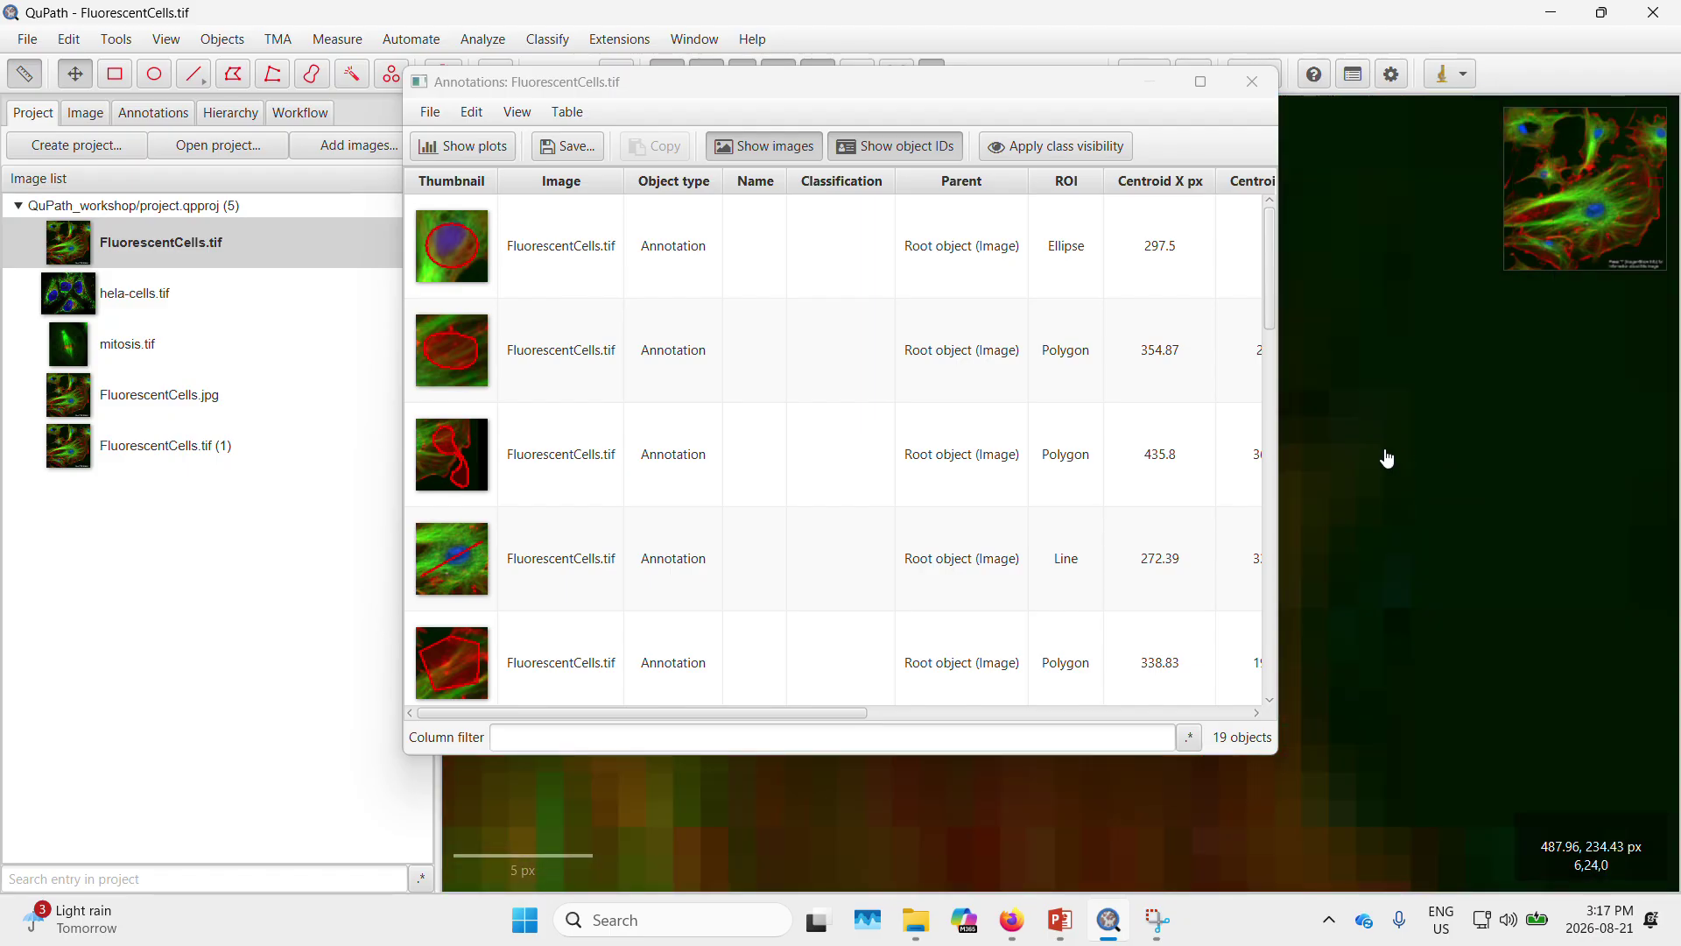
{"action": "left_click", "coordinate": [560, 247]}
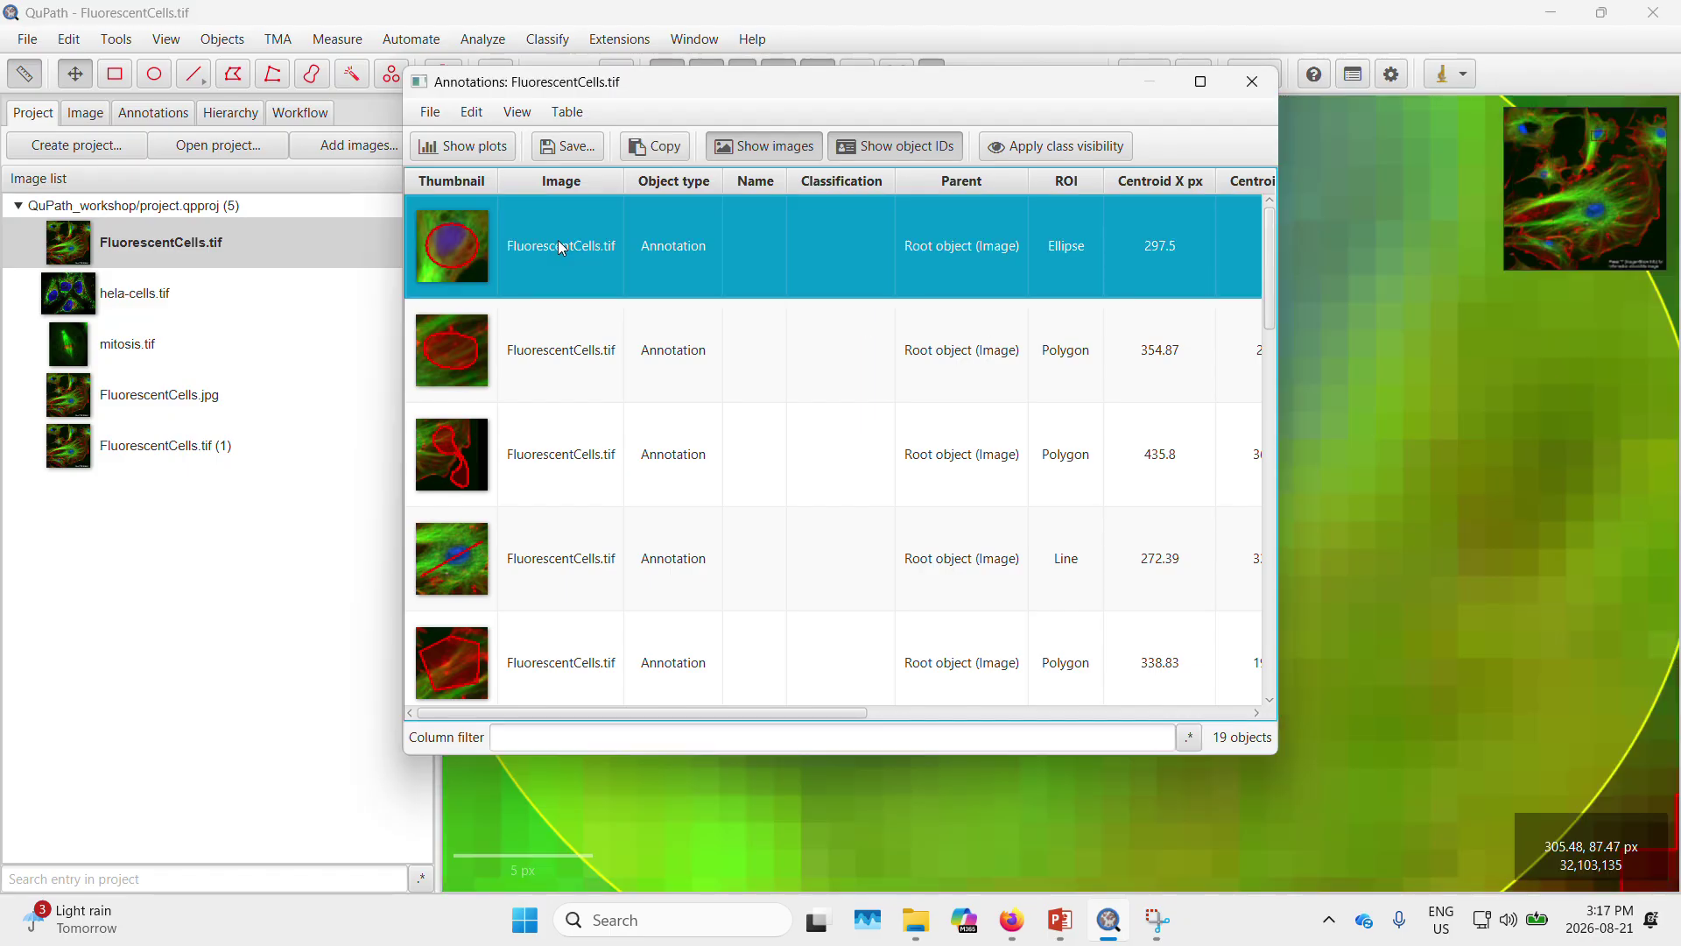
{"action": "scroll", "coordinate": [1514, 441], "scroll_direction": "down", "scroll_amount": 2}
{"action": "scroll", "coordinate": [1514, 440], "scroll_direction": "down", "scroll_amount": 1}
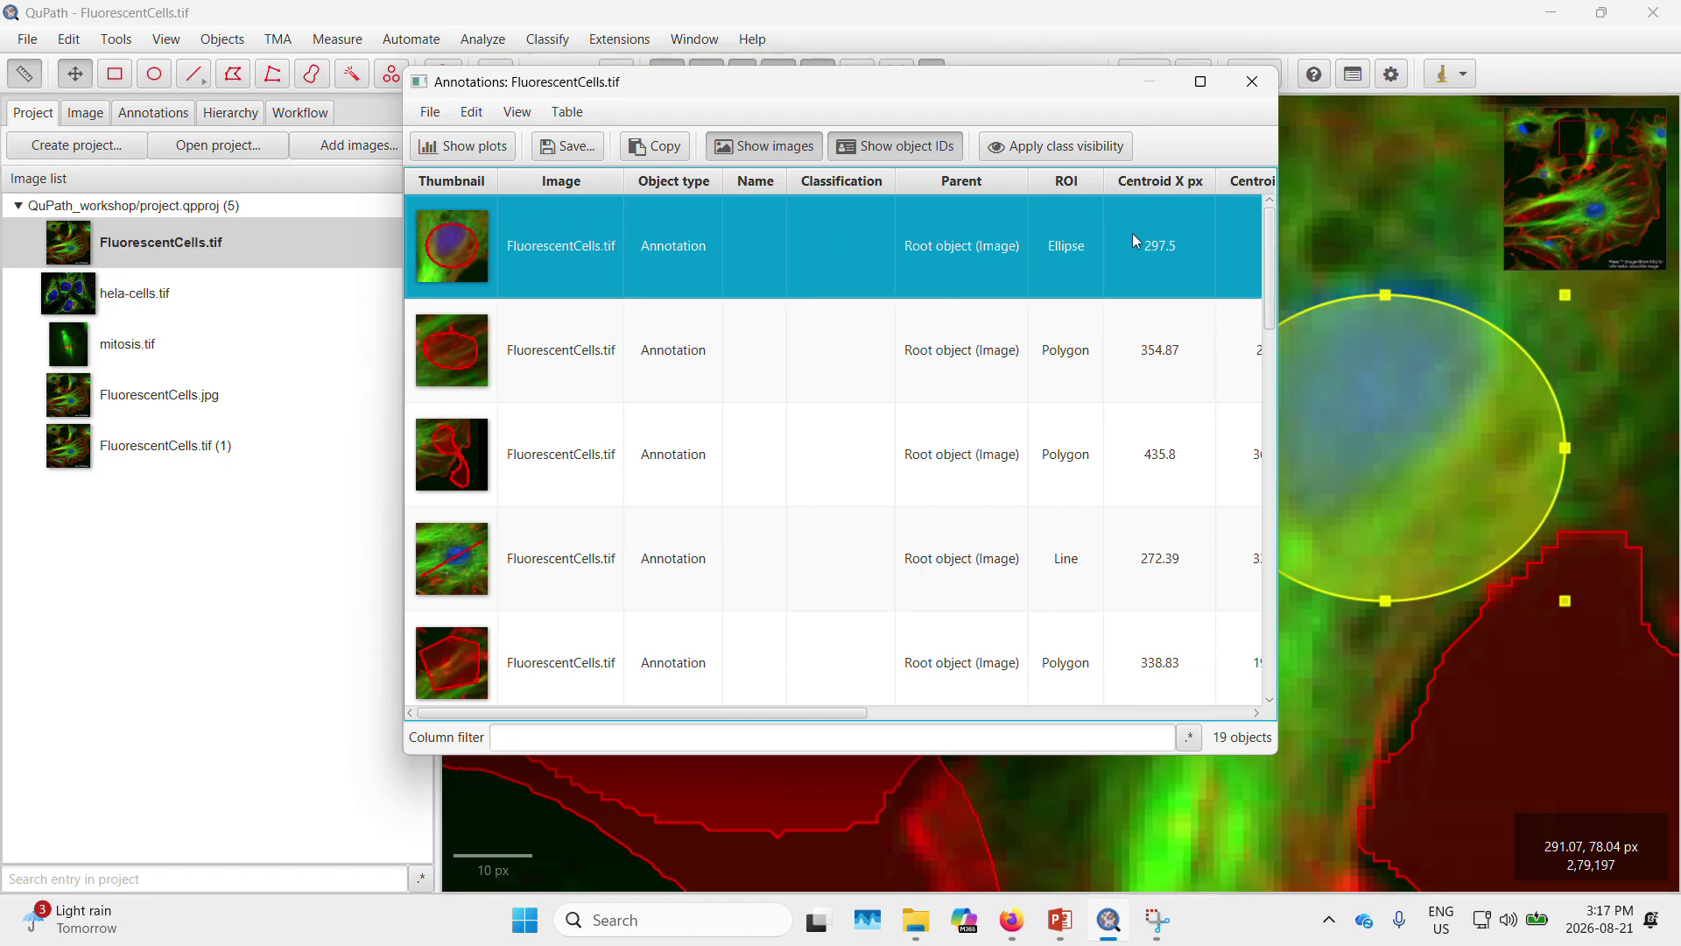
Sort the annotation measurements by area in descending order and locate the geometry annotation with the largest area in the image
{"action": "left_click_drag", "start_coordinate": [648, 708], "coordinate": [900, 697]}
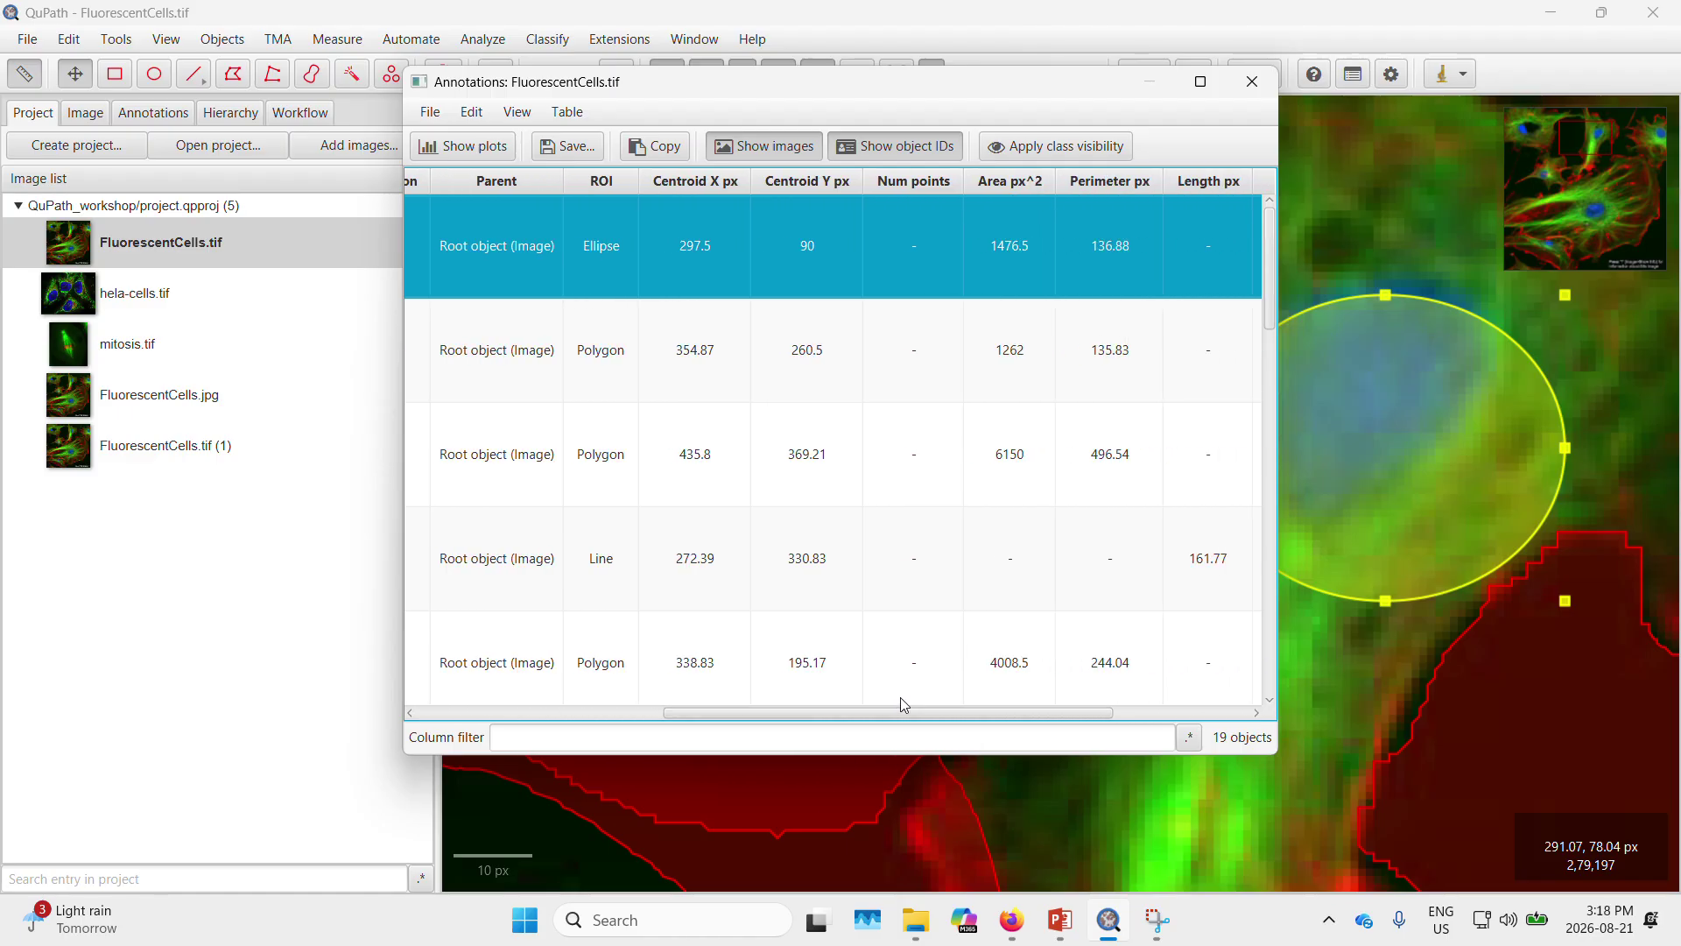
{"action": "left_click", "coordinate": [1039, 188]}
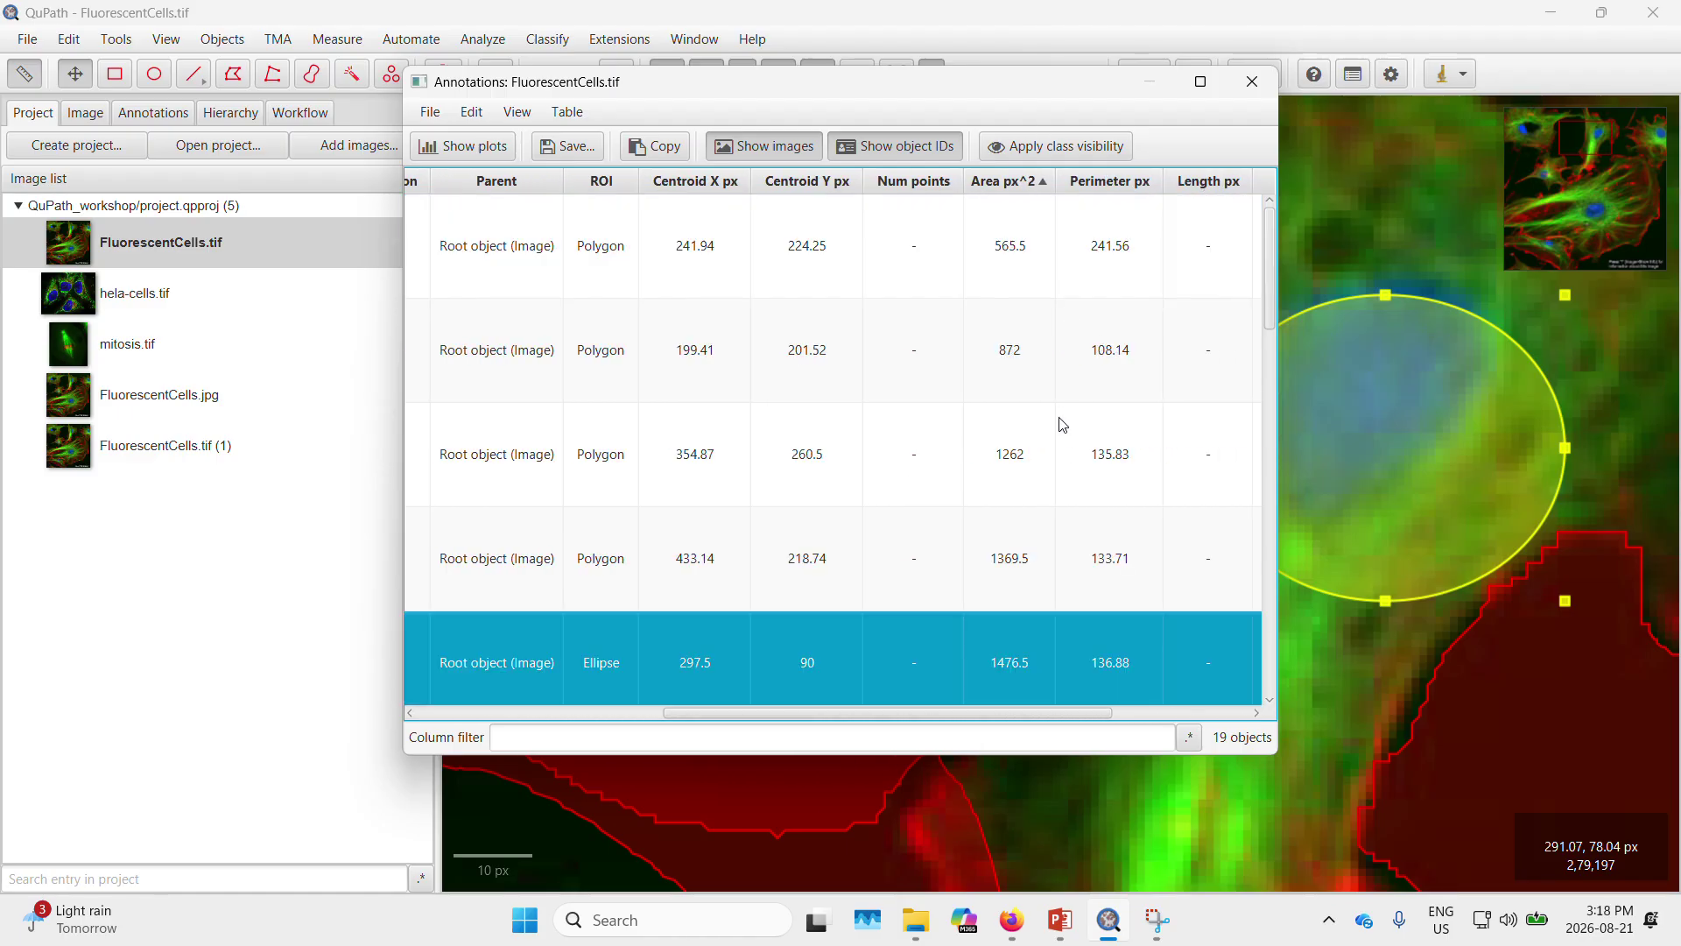
{"action": "left_click", "coordinate": [1009, 187]}
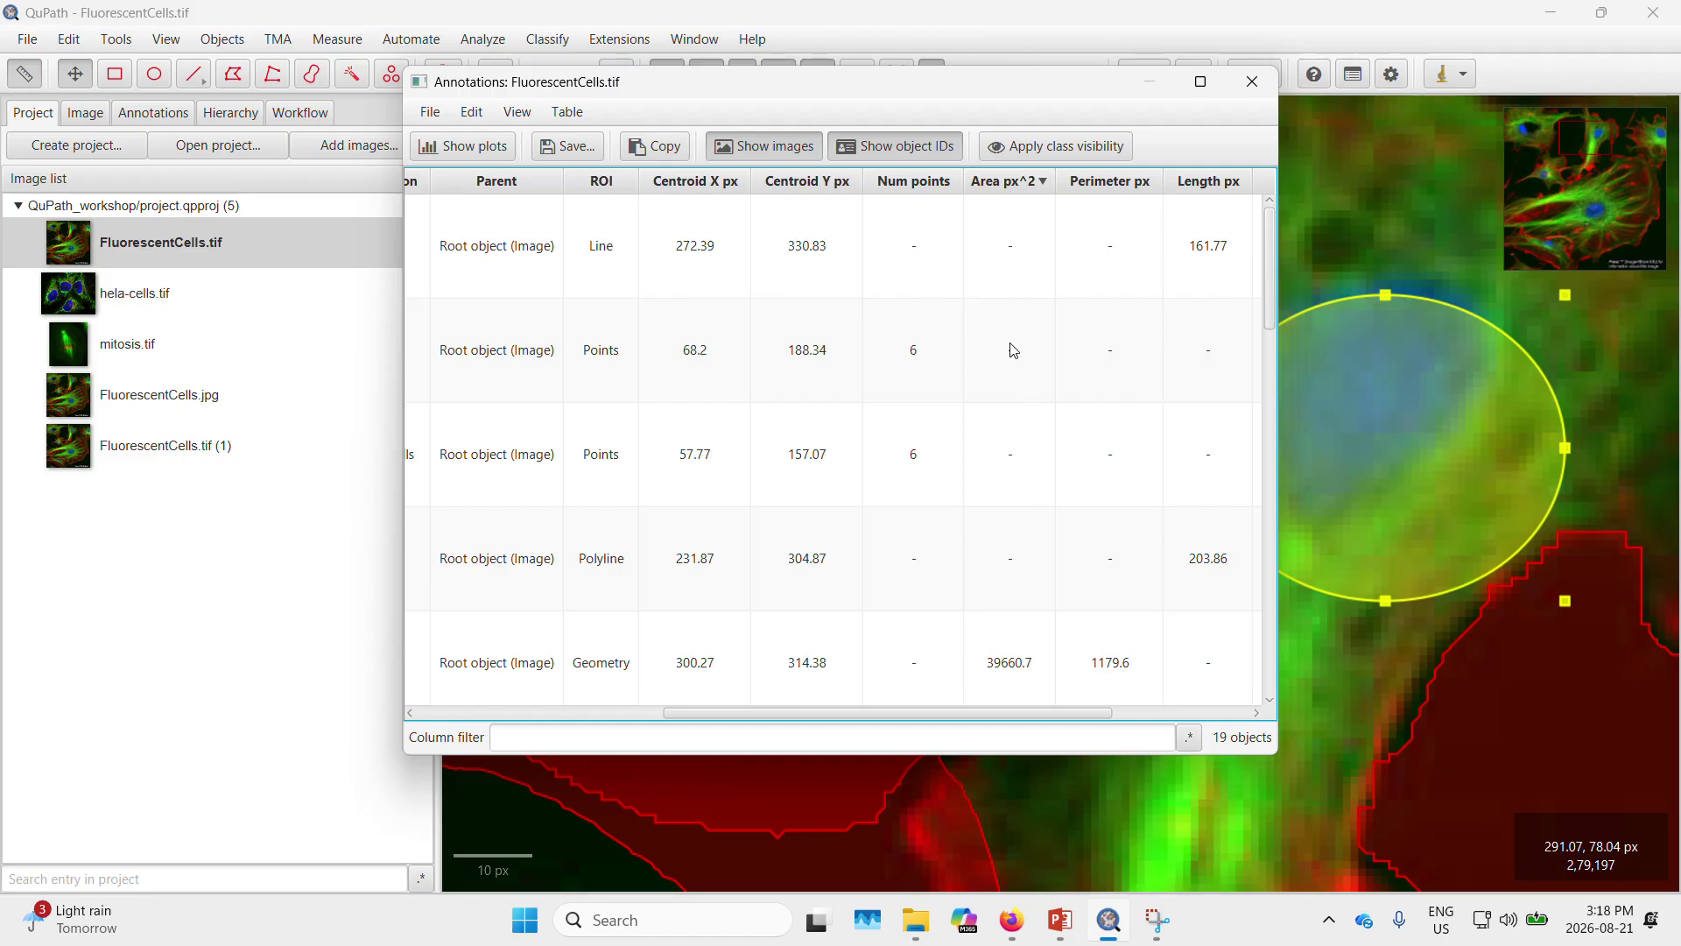
{"action": "scroll", "coordinate": [1035, 363], "scroll_direction": "down", "scroll_amount": 3}
{"action": "scroll", "coordinate": [1035, 354], "scroll_direction": "down", "scroll_amount": 3}
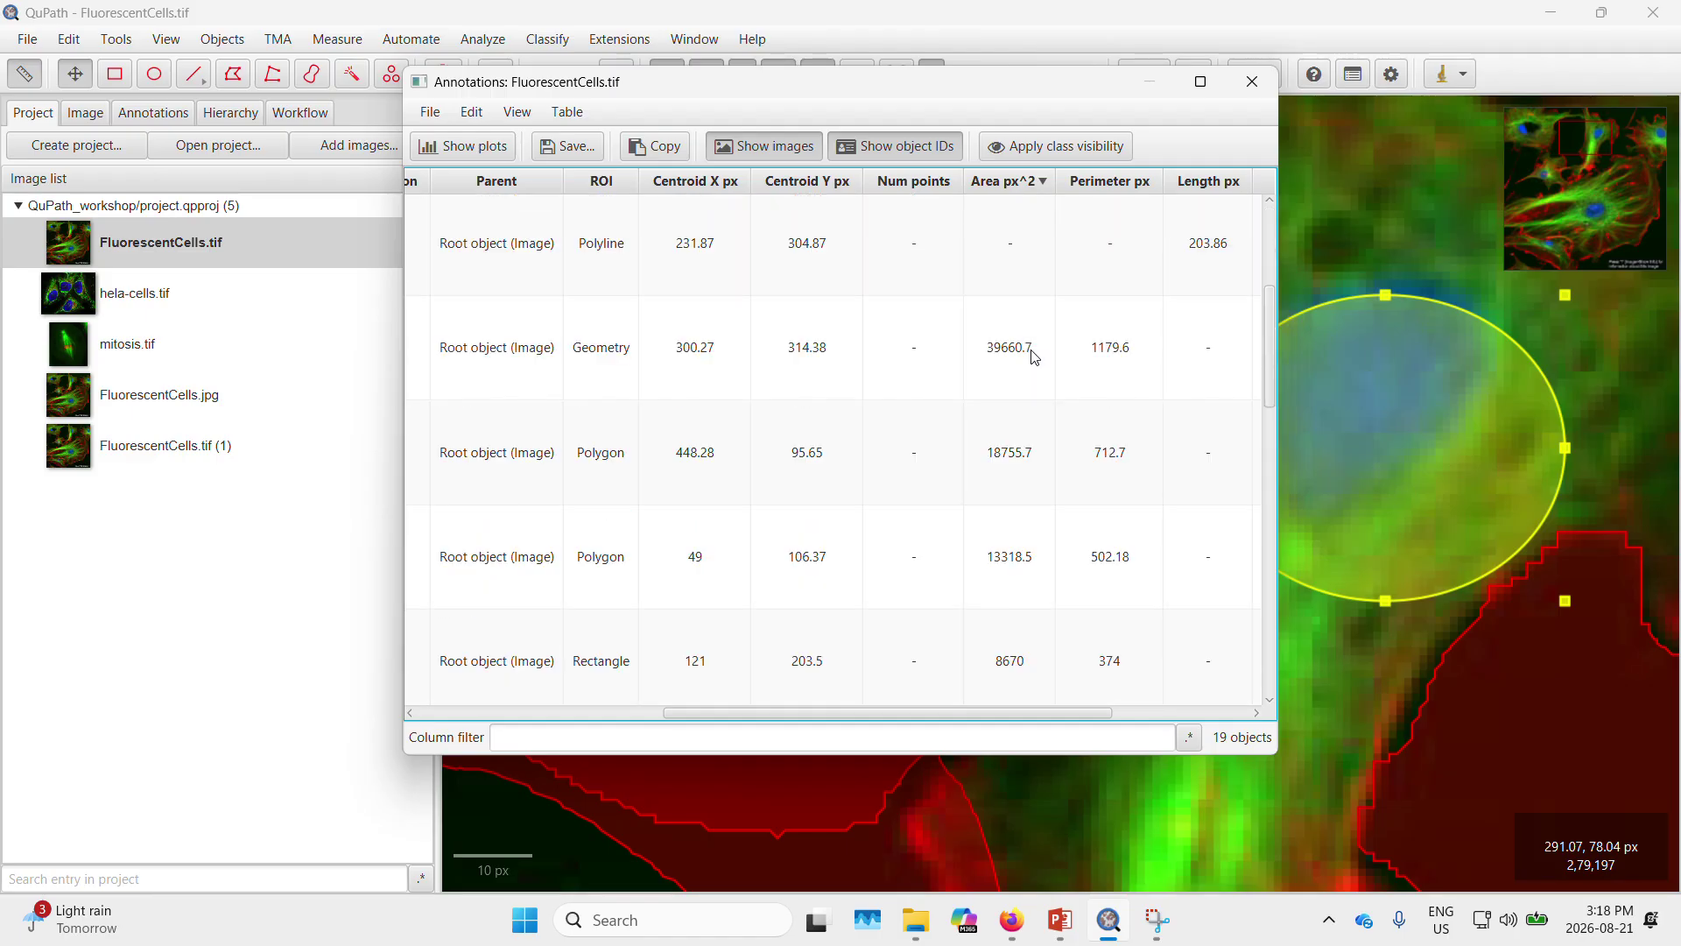
{"action": "left_click", "coordinate": [1020, 343]}
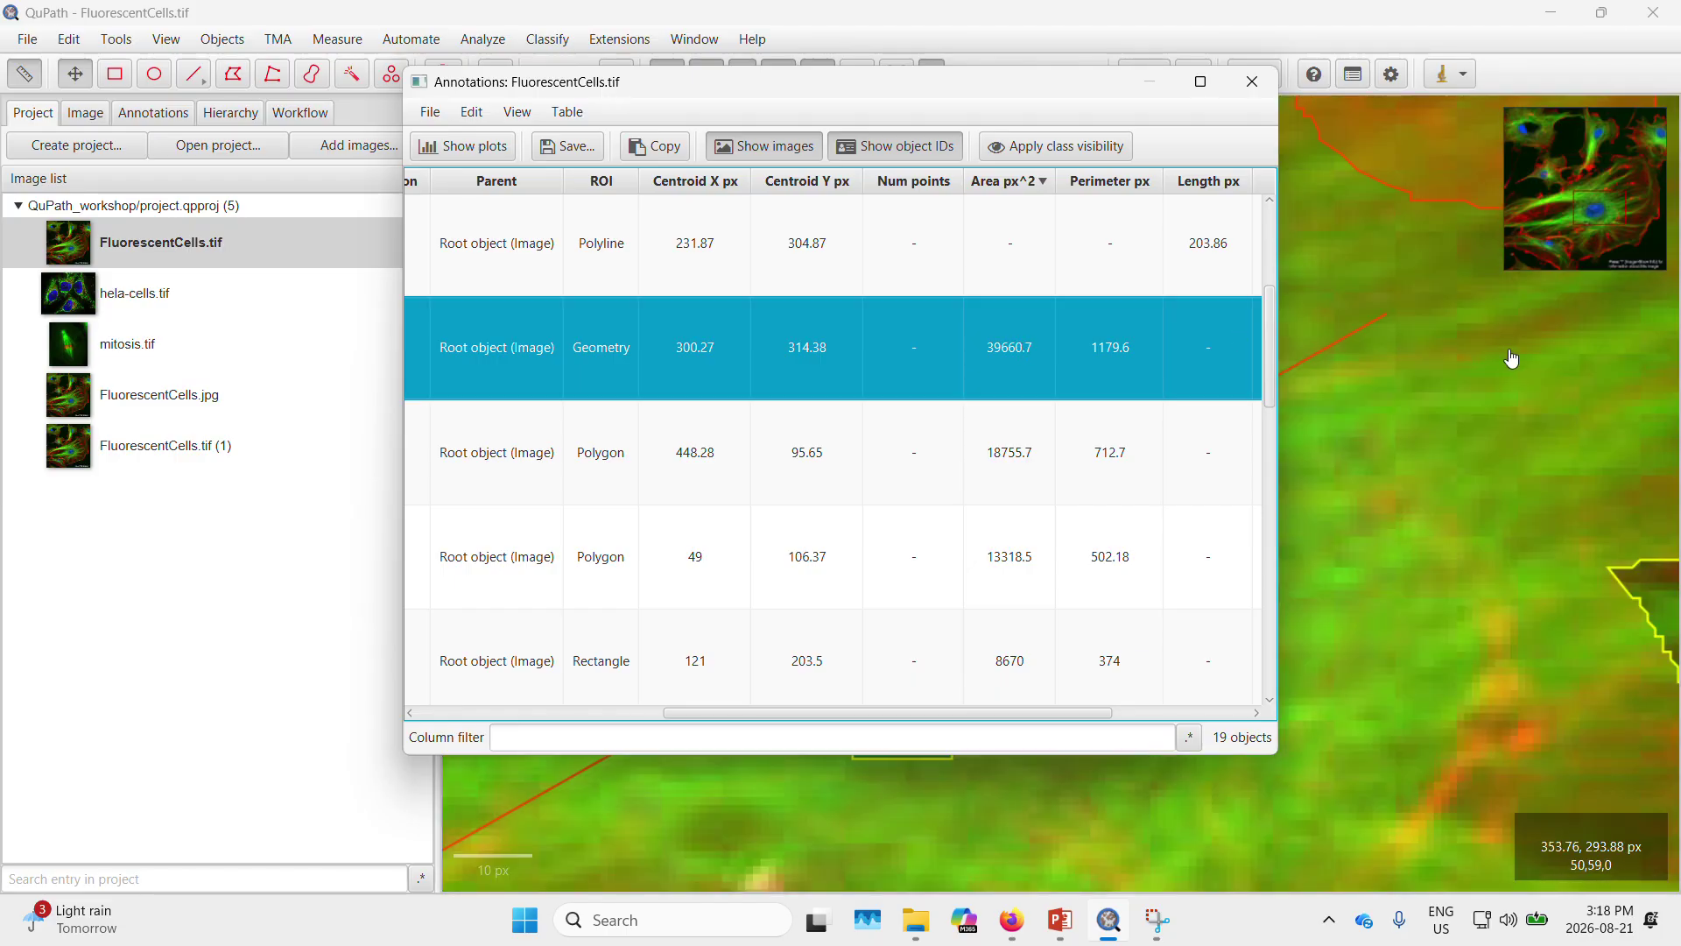
{"action": "scroll", "coordinate": [1427, 362], "scroll_direction": "down", "scroll_amount": 4}
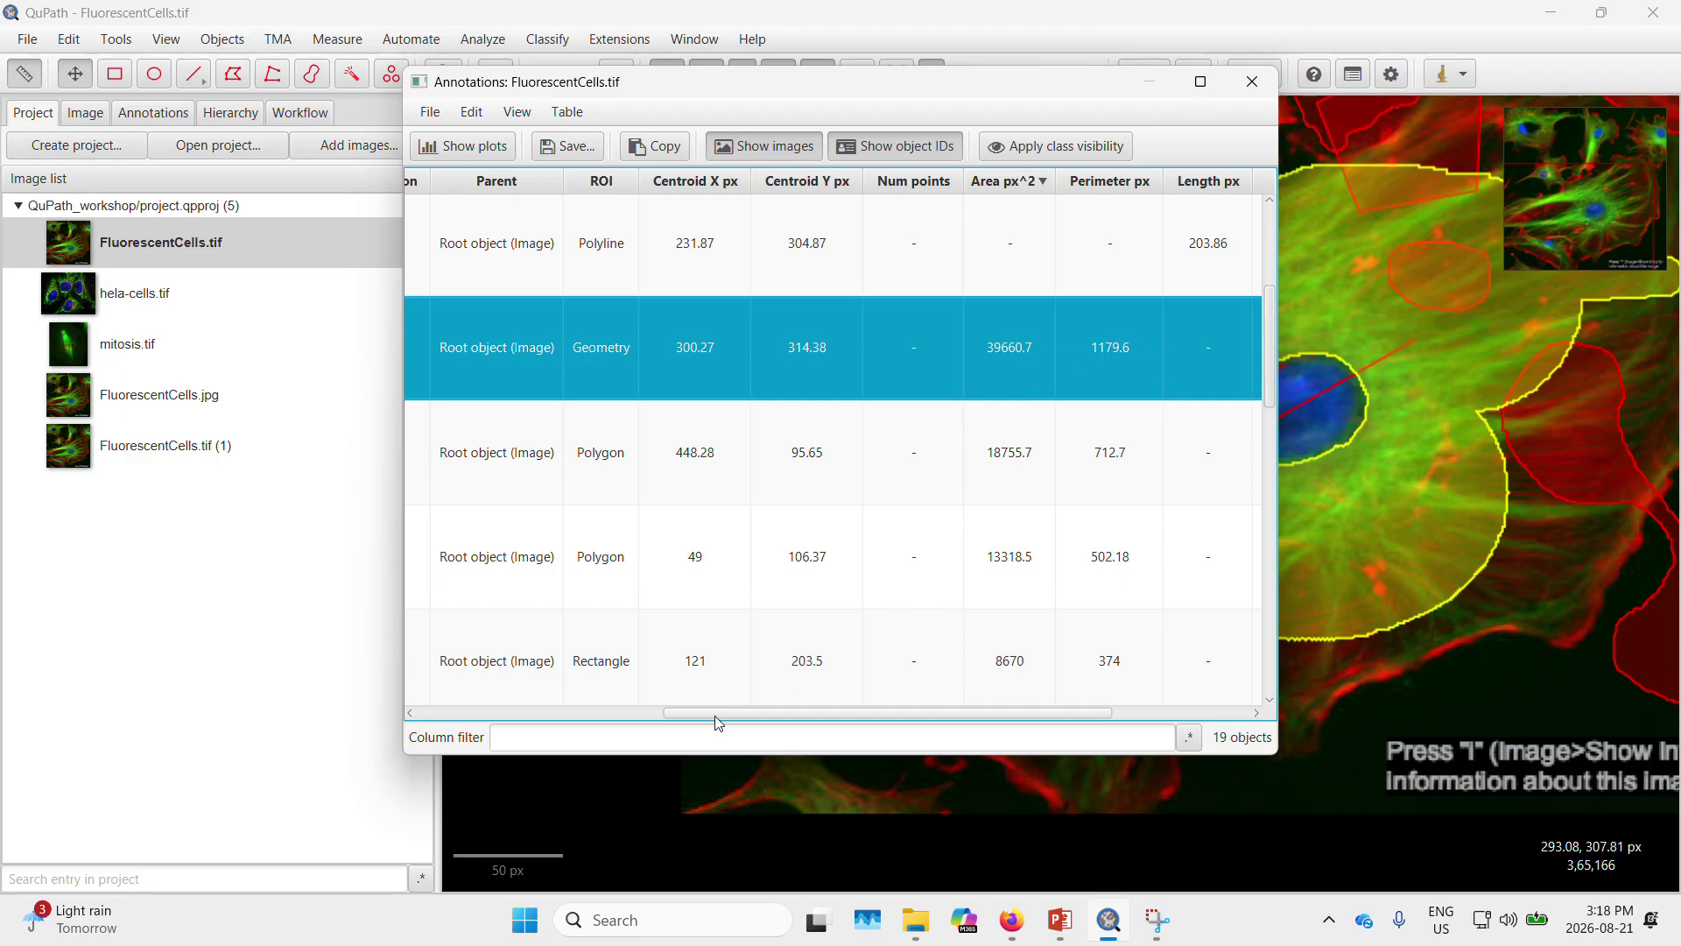
Filter the measurement table's columns by "Centroid"
{"action": "left_click_drag", "start_coordinate": [708, 719], "coordinate": [462, 719]}
{"action": "left_click", "coordinate": [548, 737]}
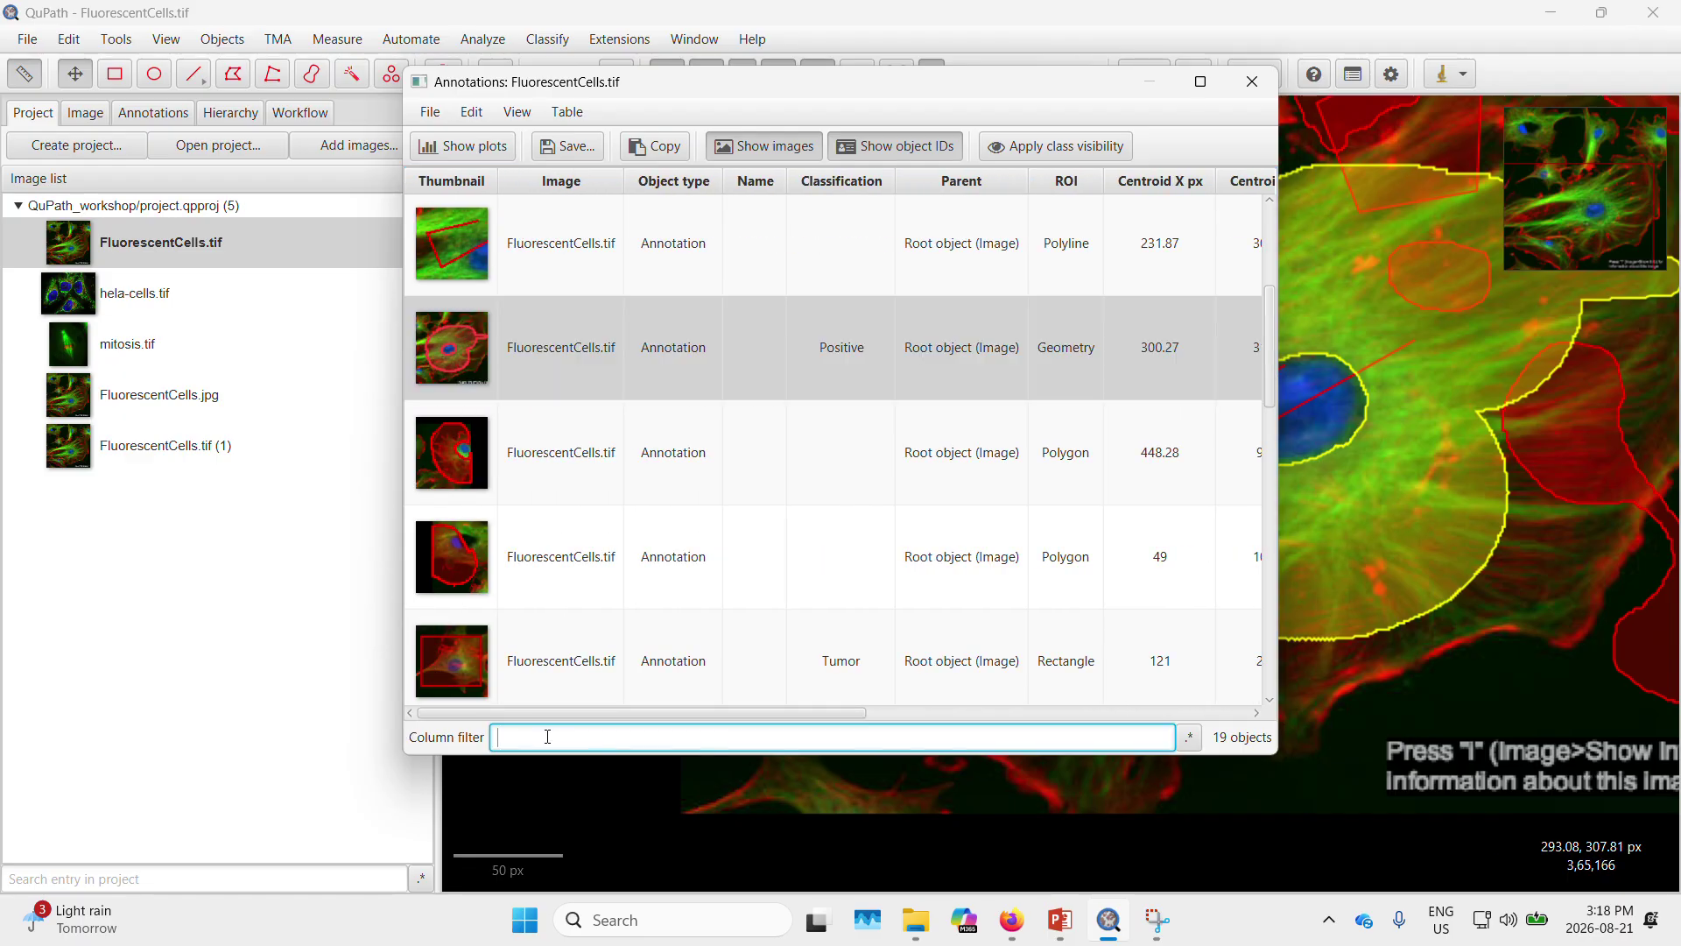
{"action": "type", "text": "Cent"}
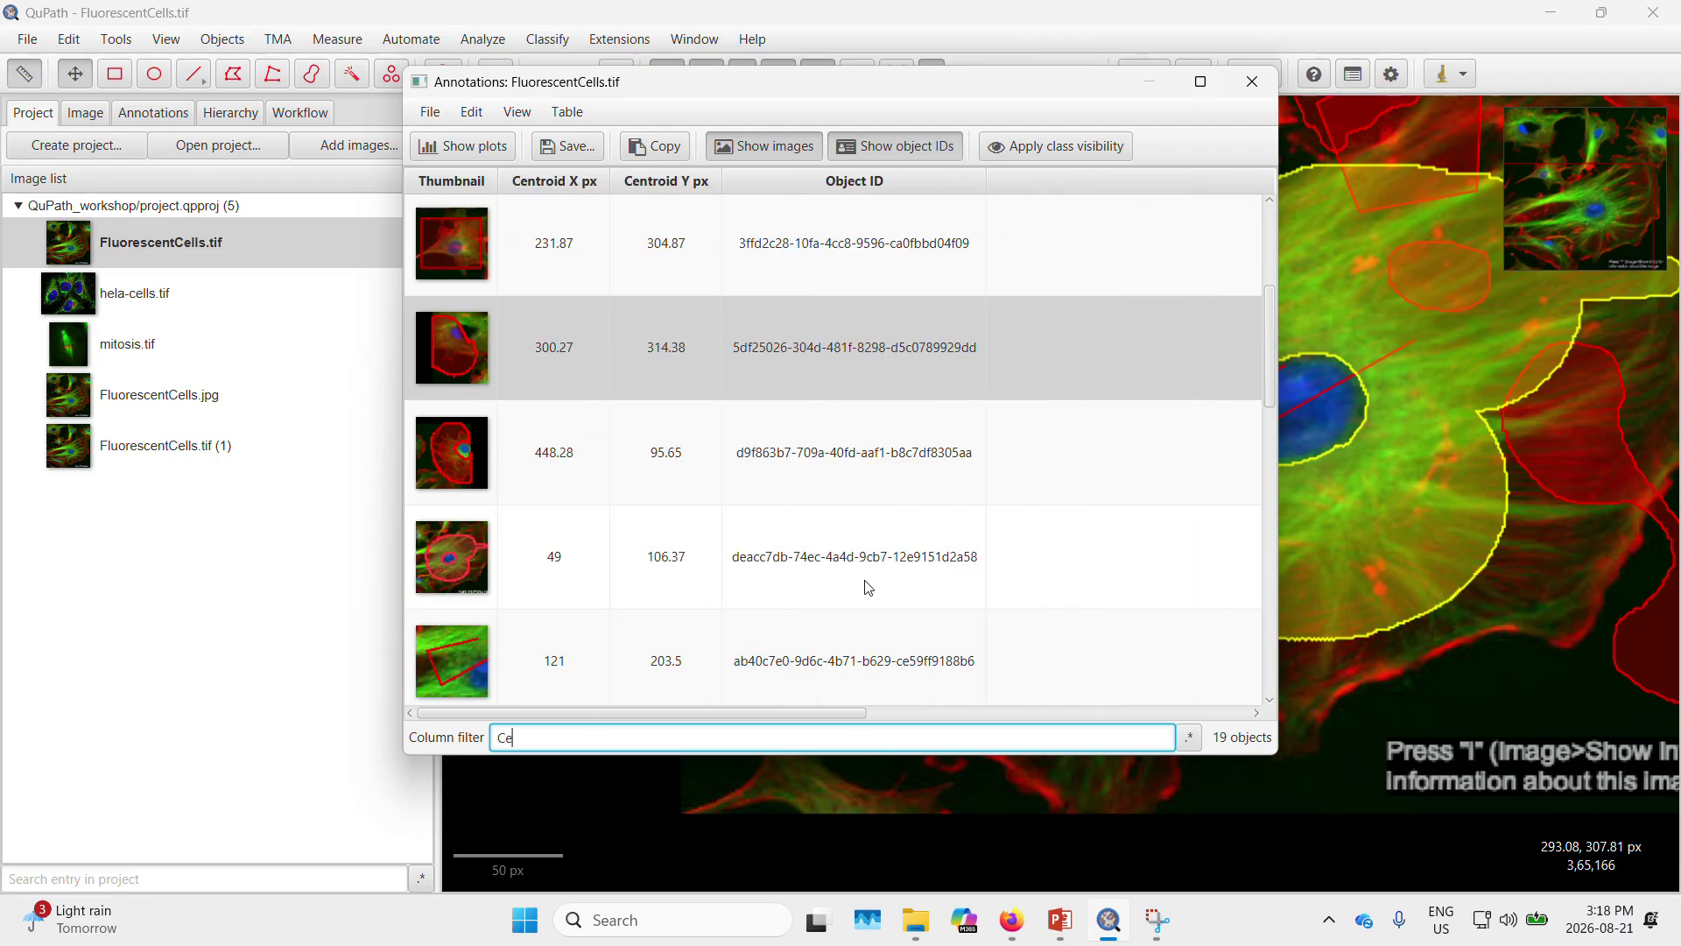
{"action": "type", "text": "roid"}
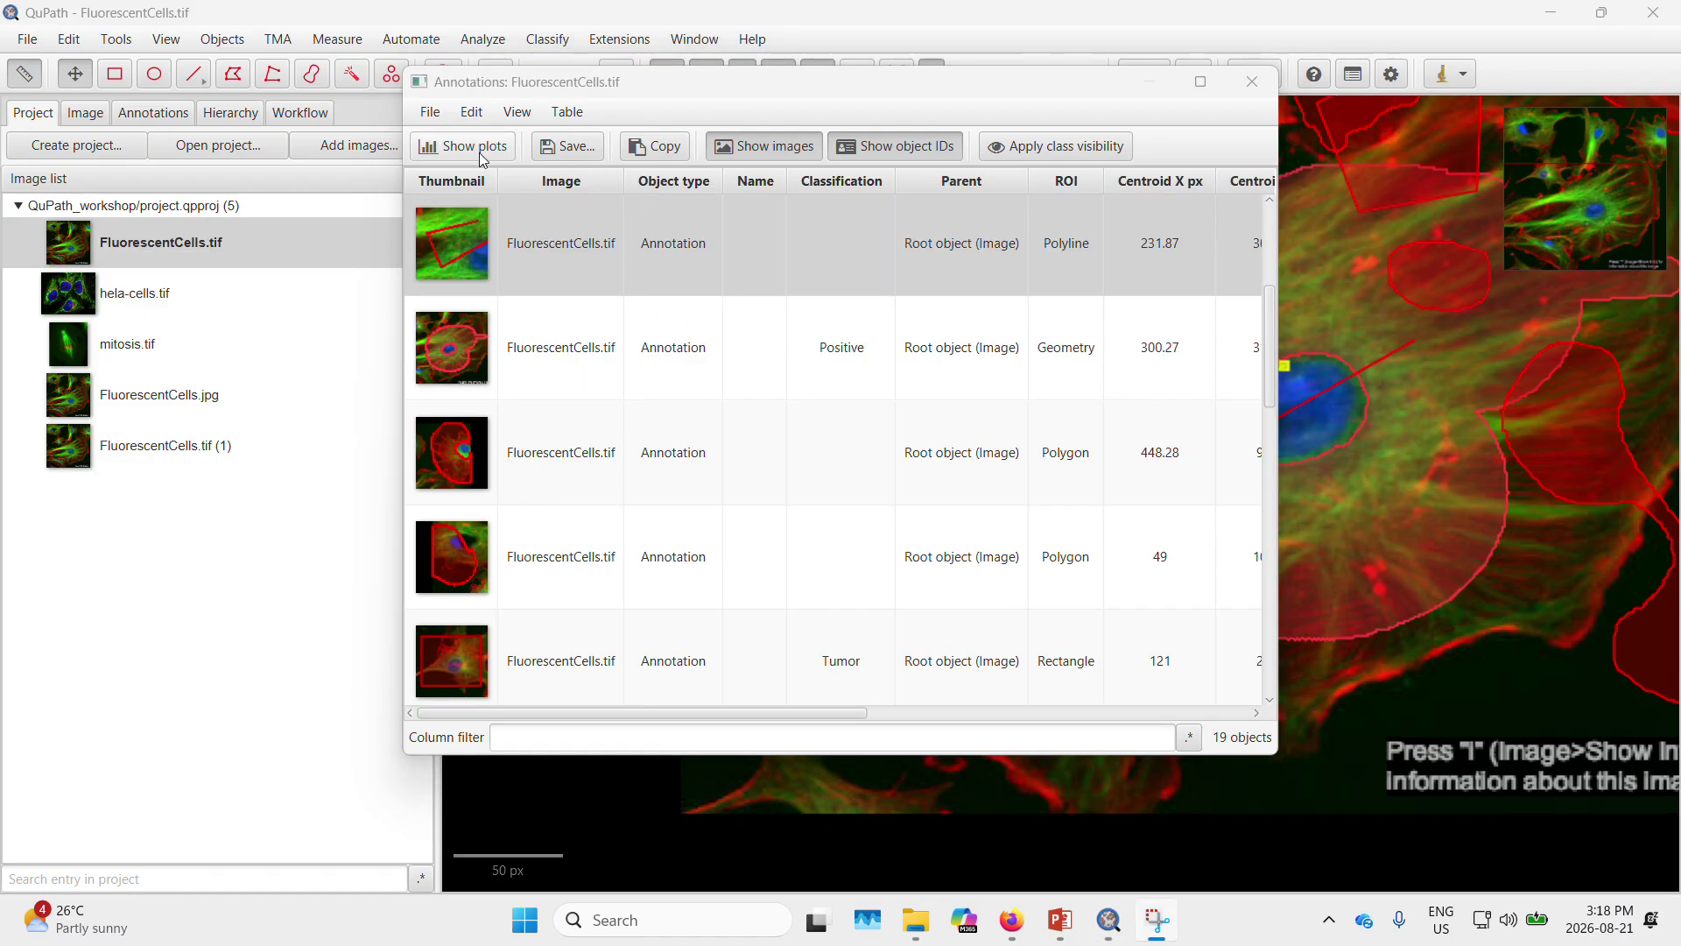
Show a histogram of Area px^2 for the annotations, hide the plots again and select the polyline's row
{"action": "left_click", "coordinate": [480, 152]}
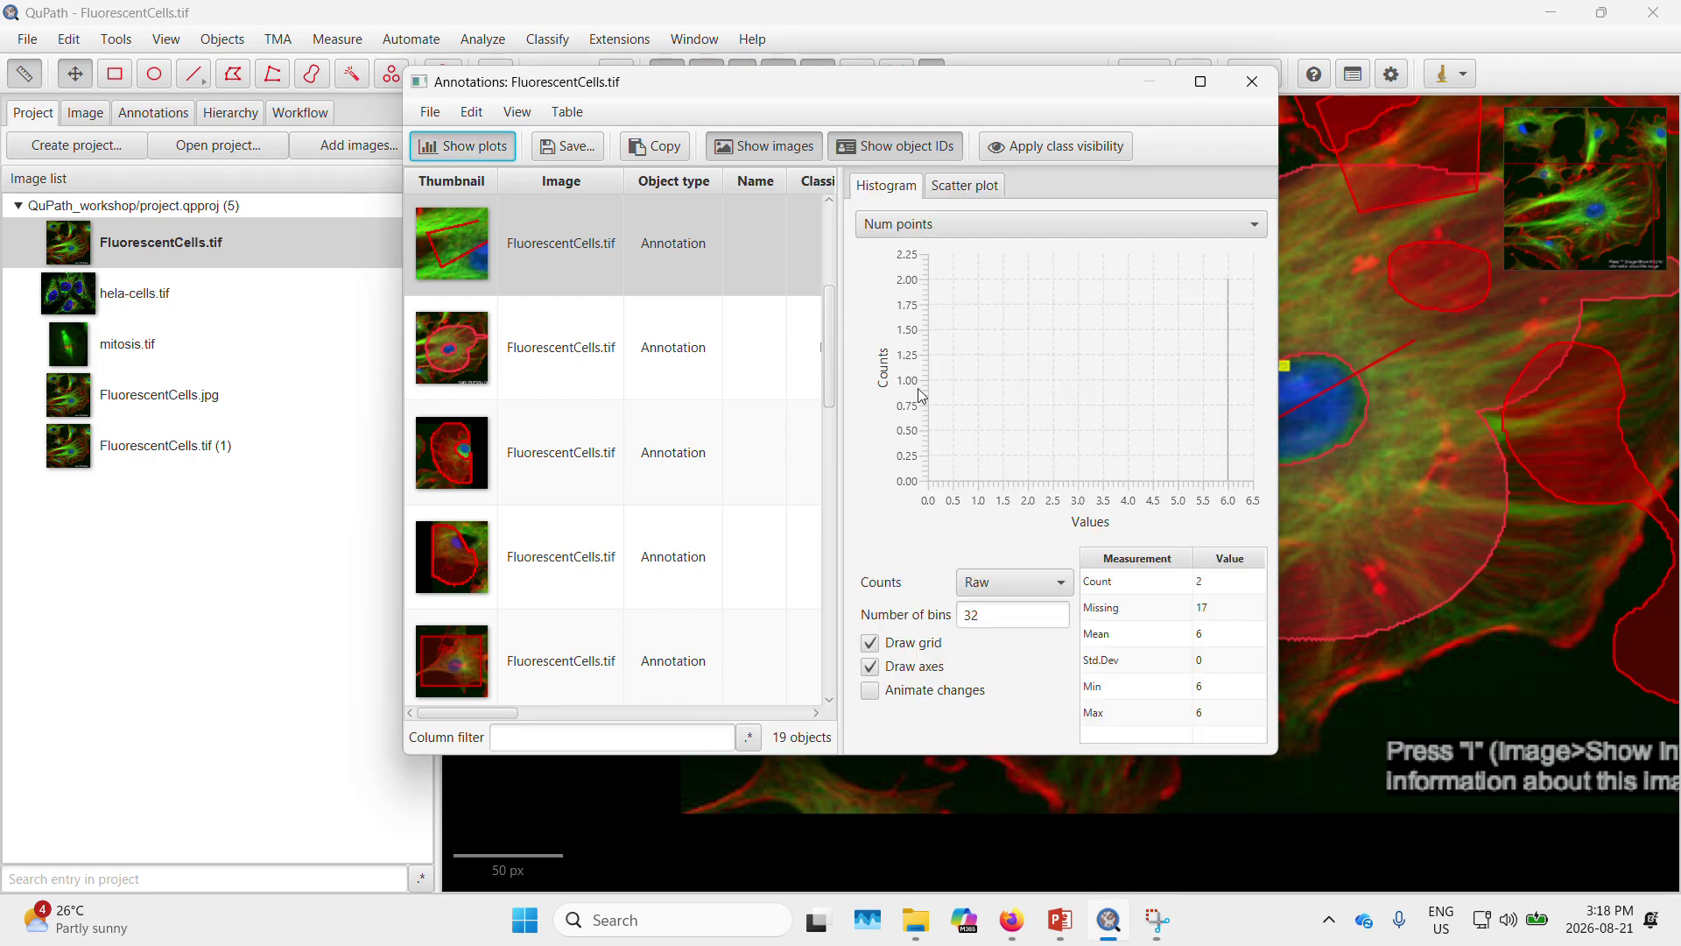
{"action": "left_click", "coordinate": [908, 226]}
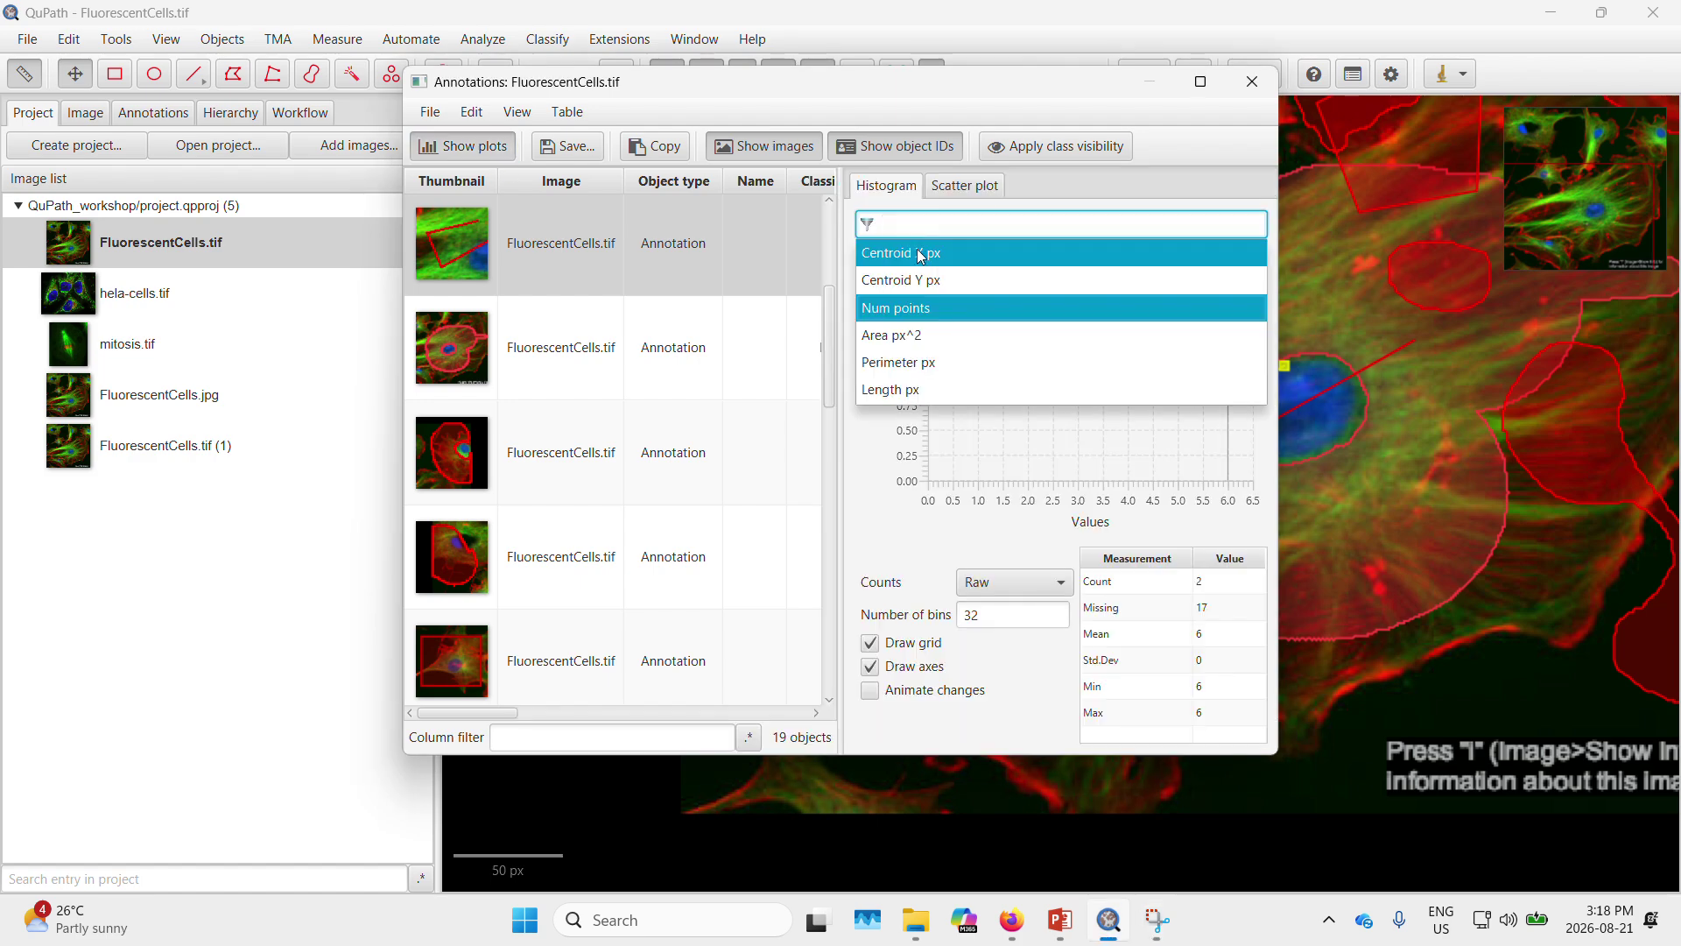
{"action": "left_click", "coordinate": [928, 335]}
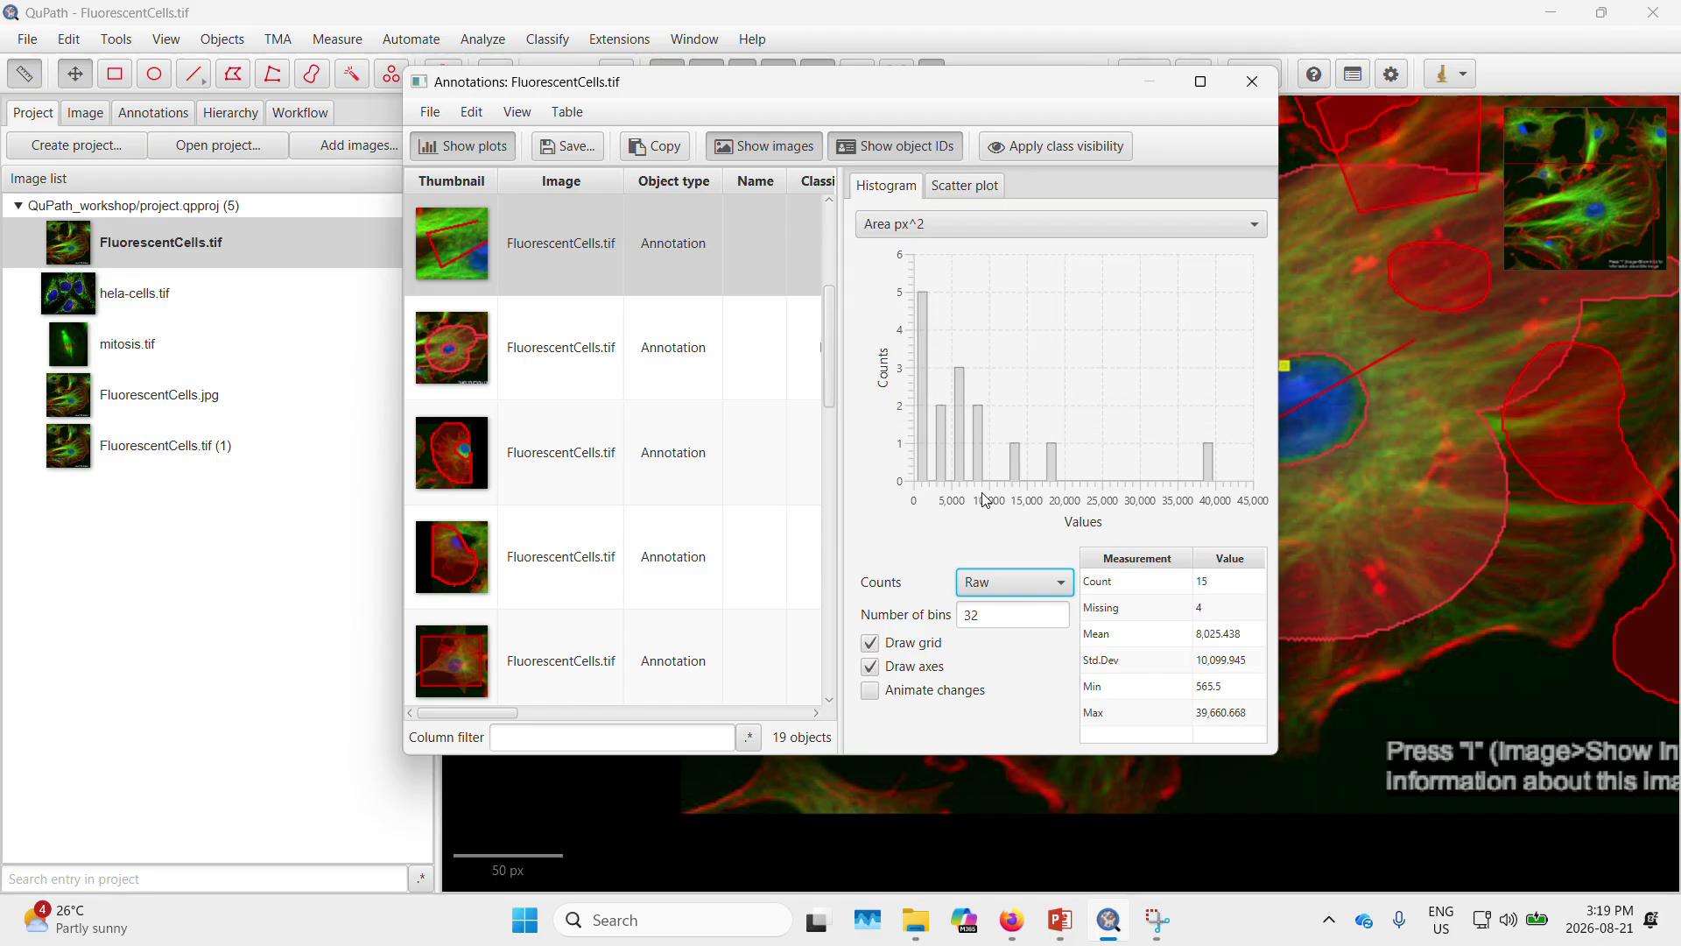
{"action": "left_click", "coordinate": [464, 146]}
{"action": "left_click", "coordinate": [748, 224]}
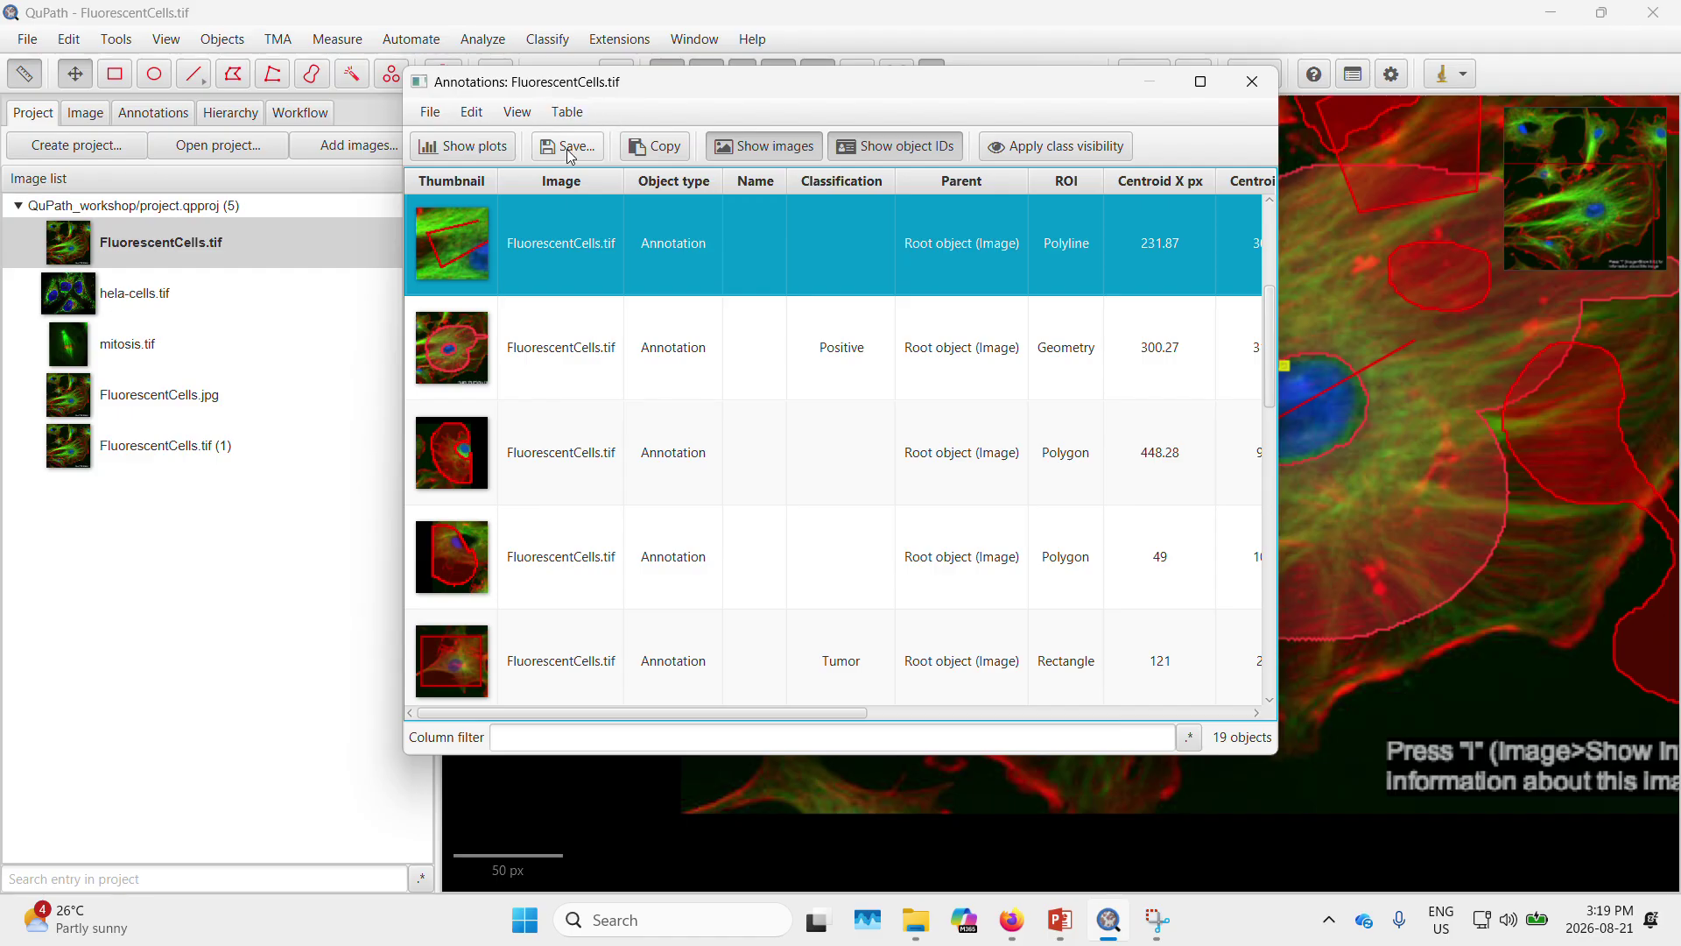
Check the measurement table's save option without saving, and close the table
{"action": "left_click", "coordinate": [430, 115]}
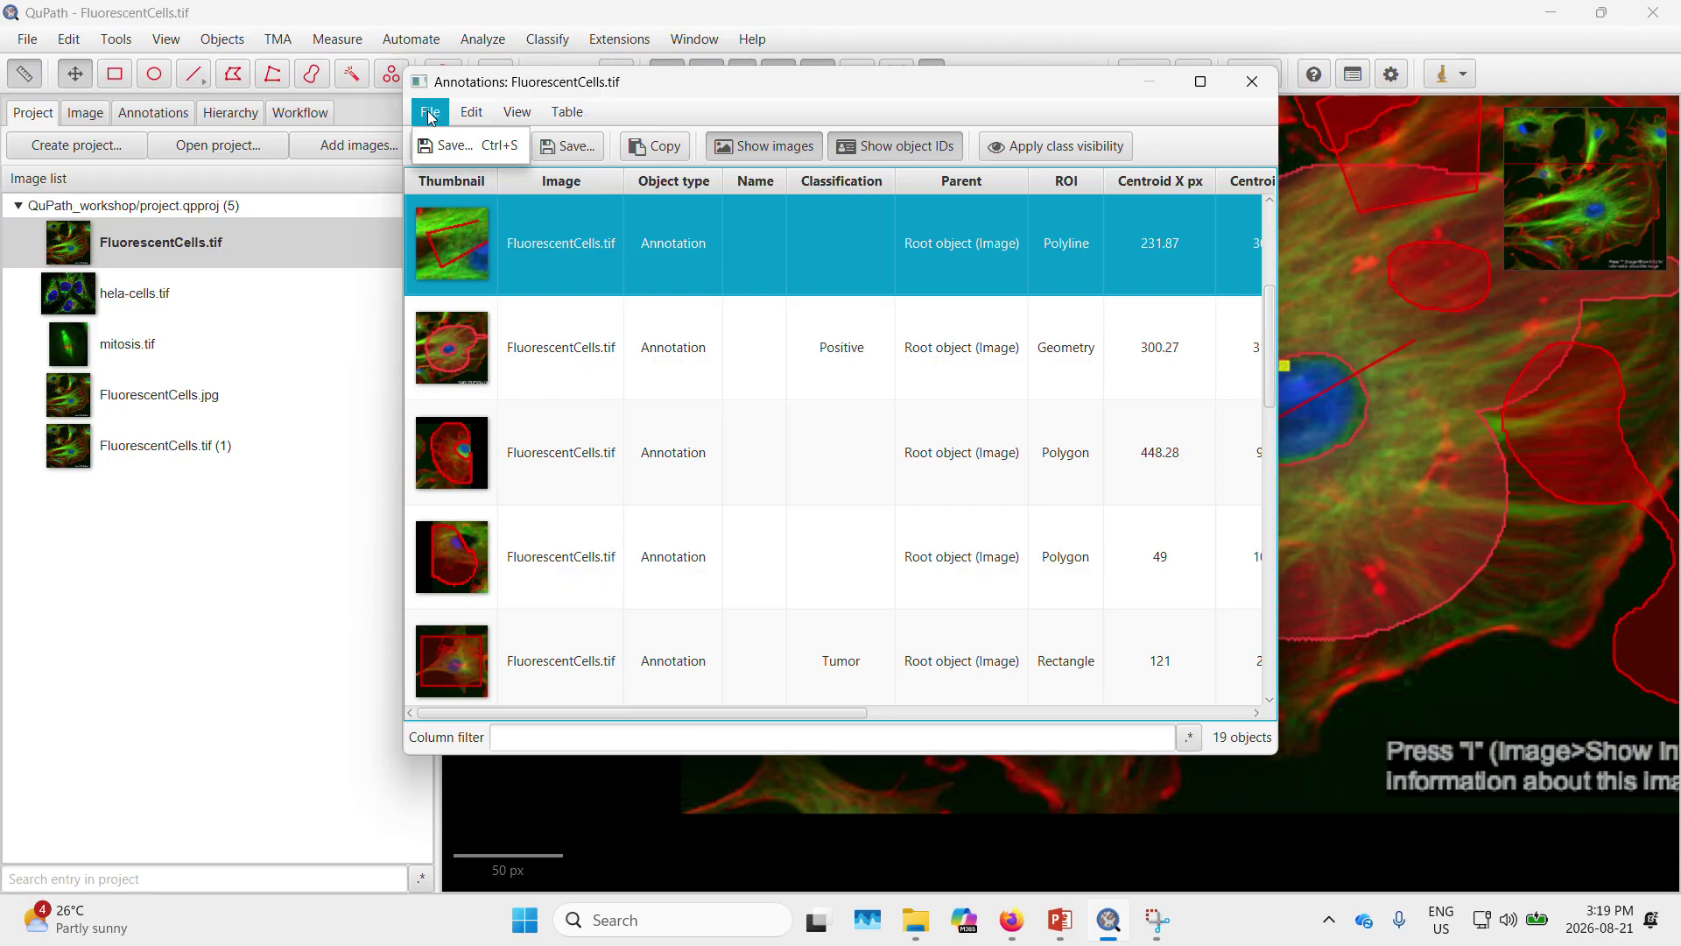
{"action": "left_click", "coordinate": [648, 113]}
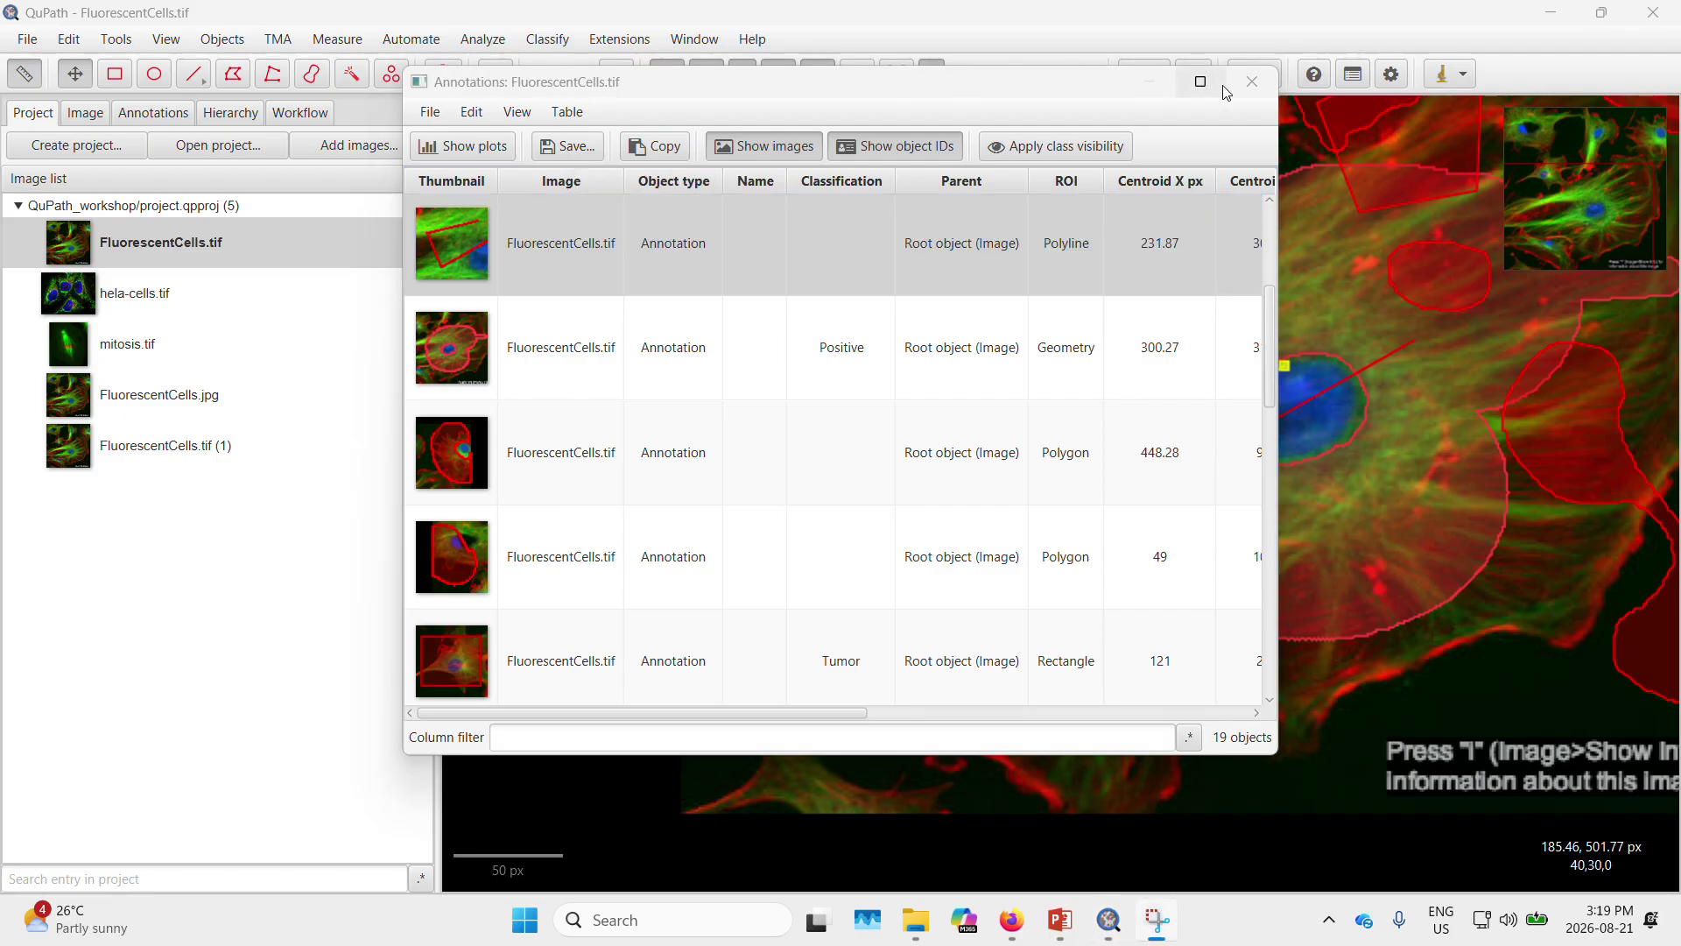
{"action": "left_click", "coordinate": [1253, 84]}
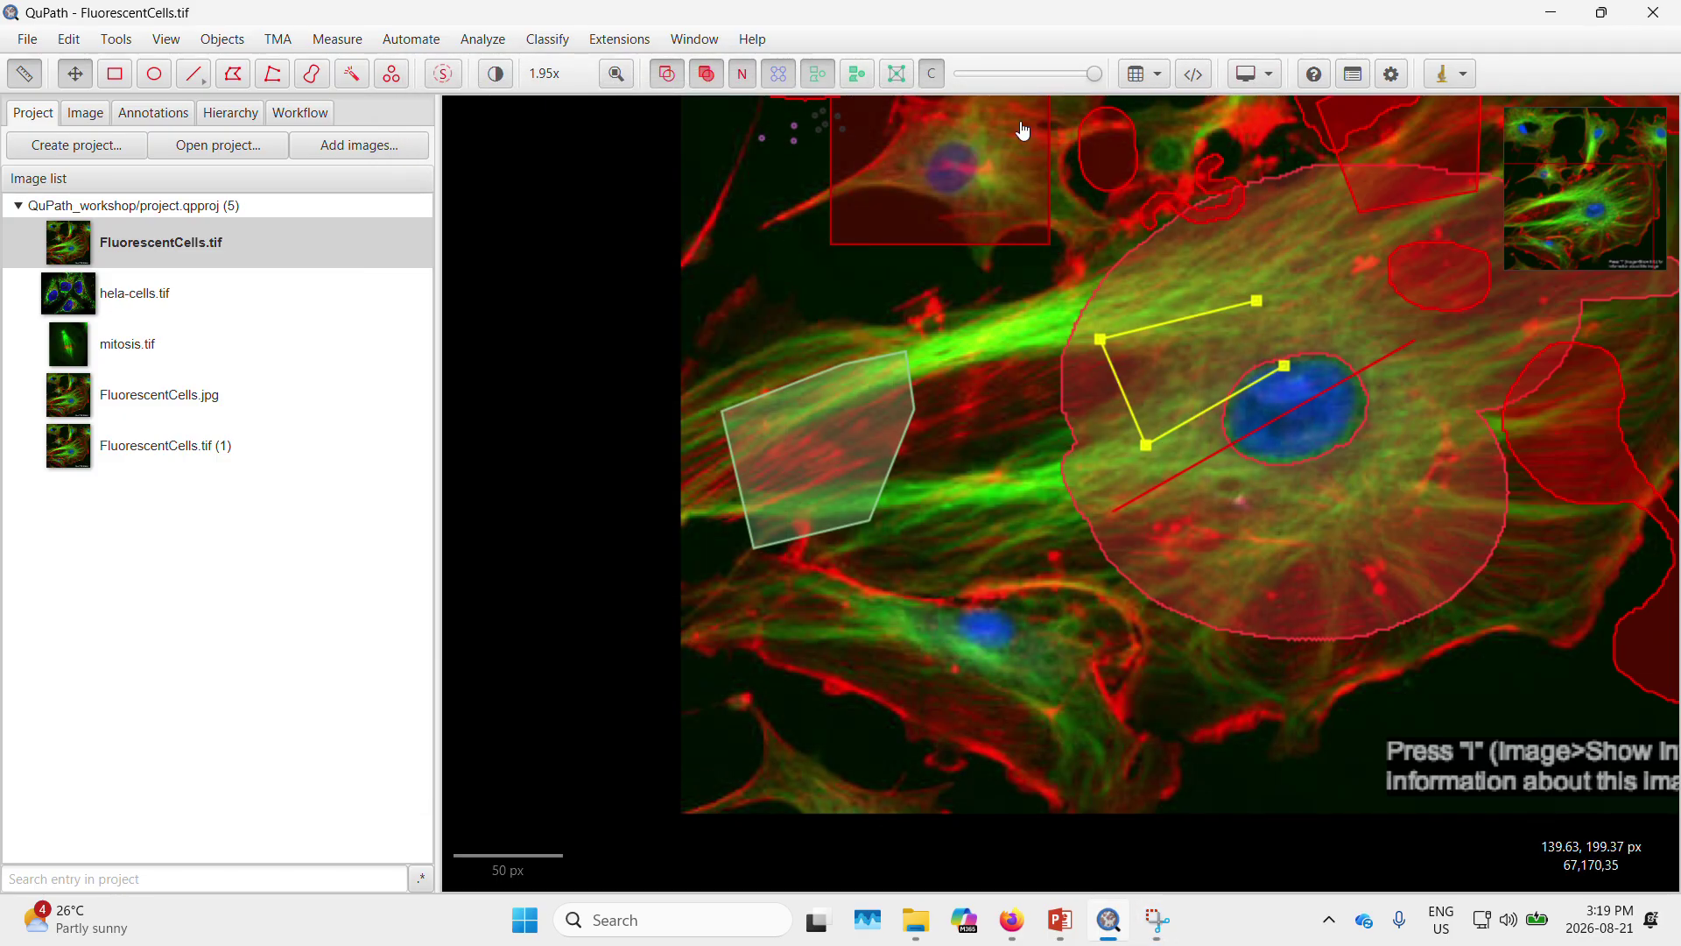
Start a measurement export and select FluorescentCells.tif and FluorescentCells.tif (1) as the images to include
{"action": "left_click", "coordinate": [352, 46]}
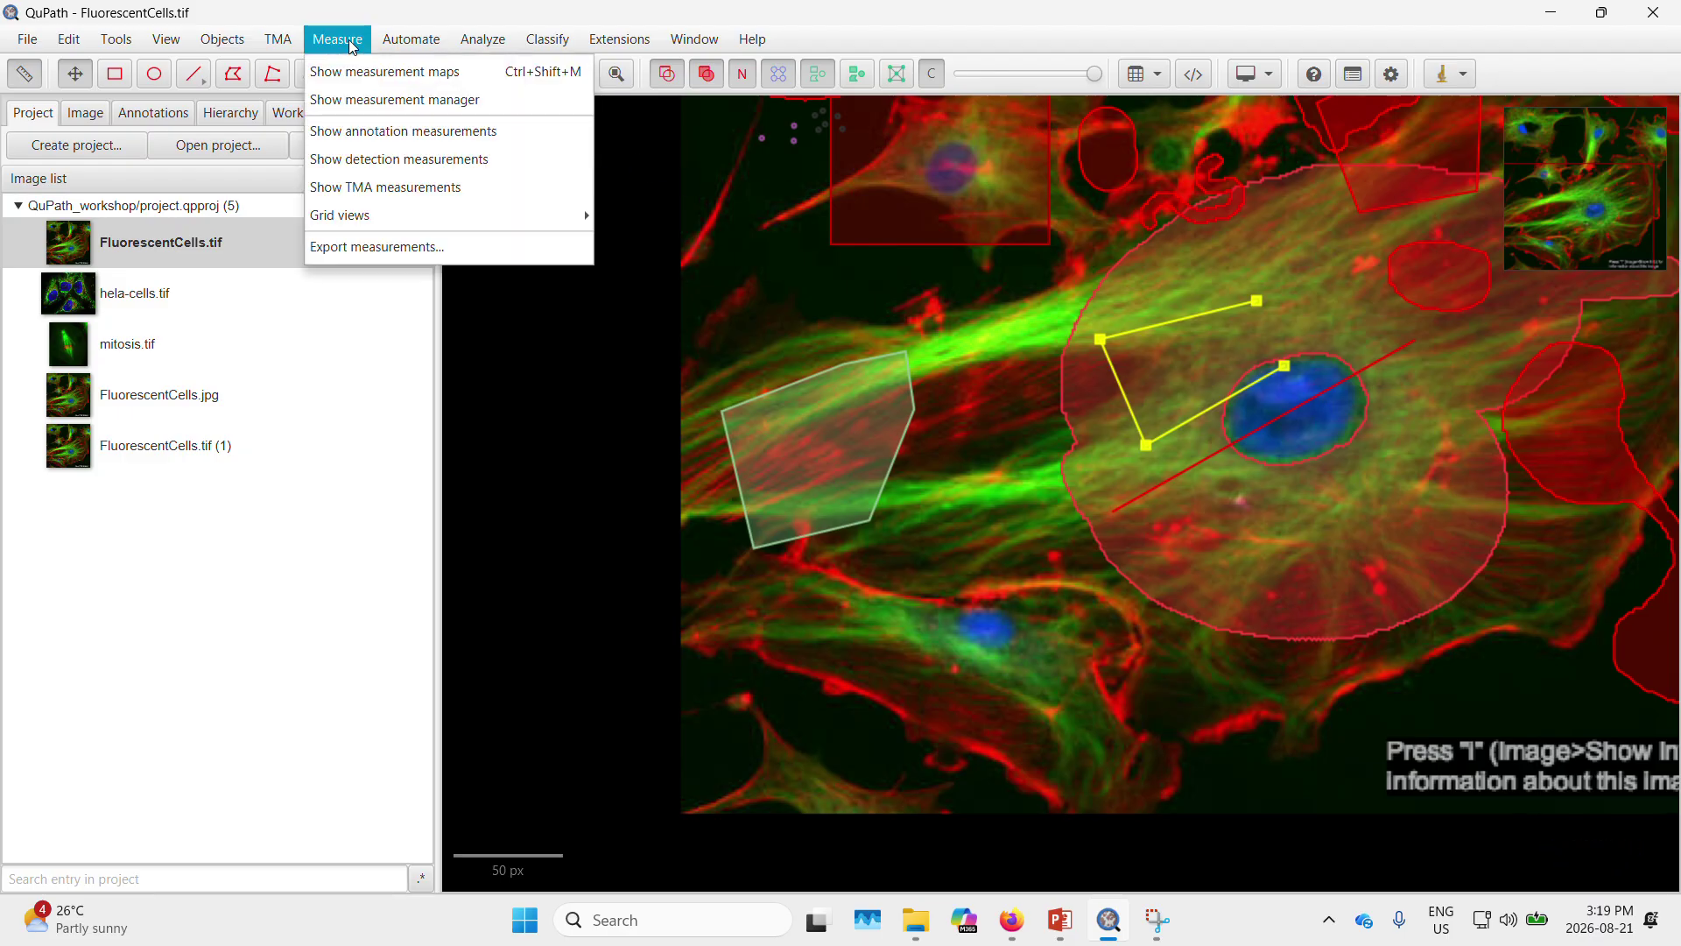
{"action": "left_click", "coordinate": [387, 251]}
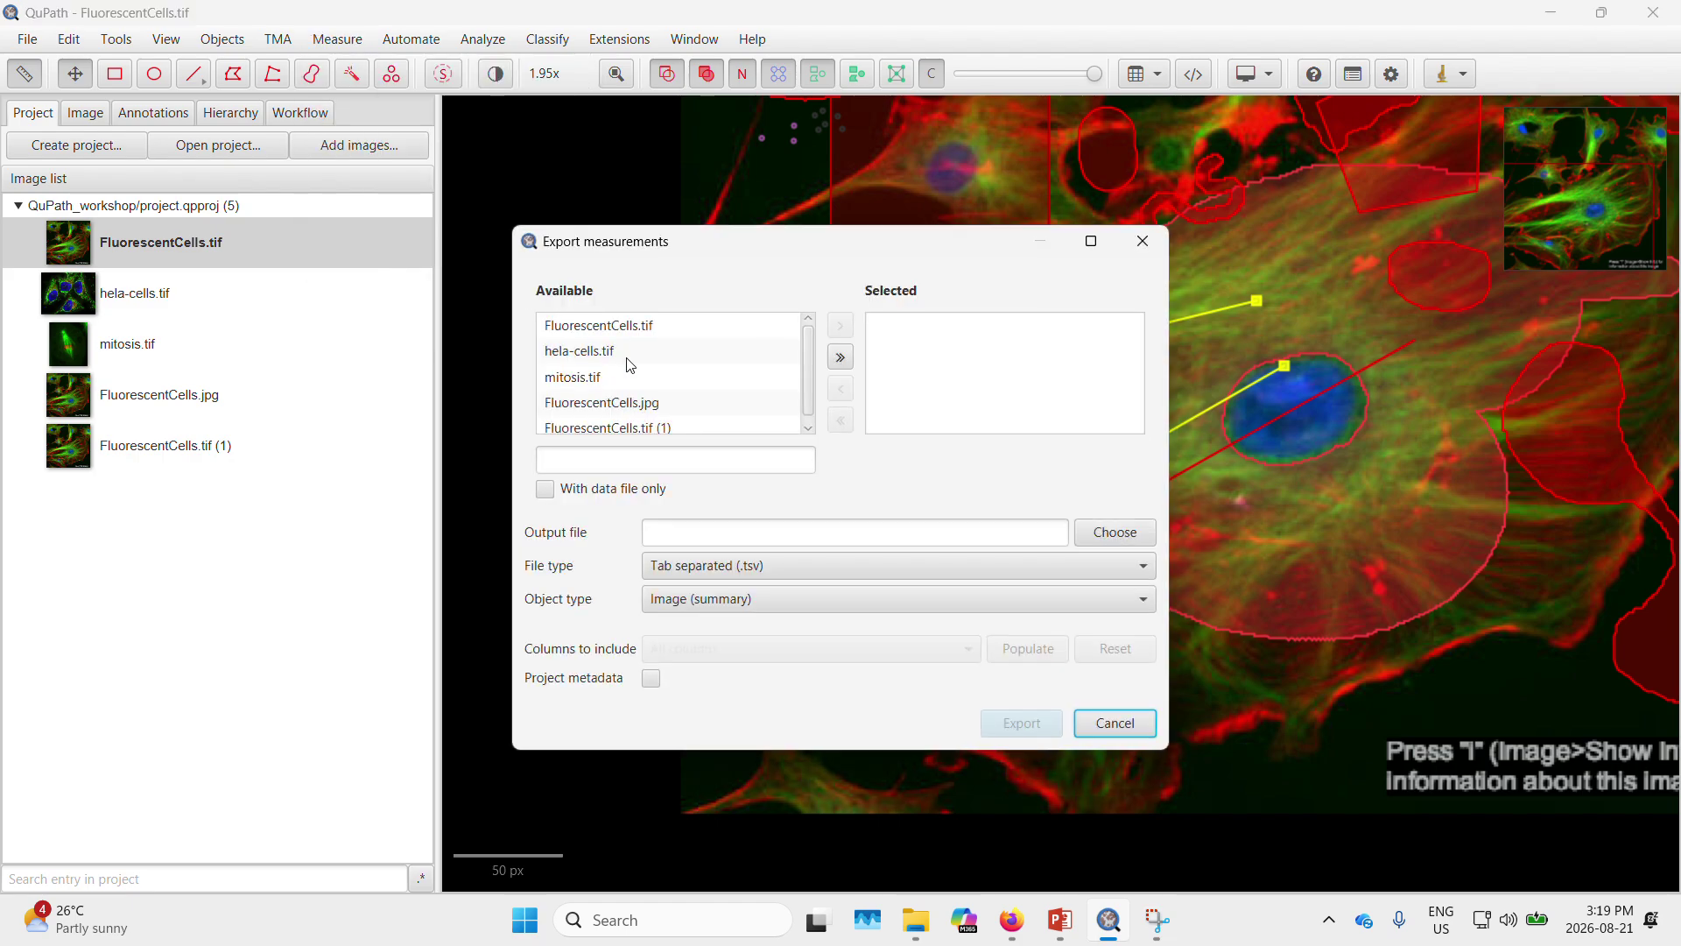
{"action": "left_click", "coordinate": [659, 328]}
{"action": "left_click", "coordinate": [659, 380]}
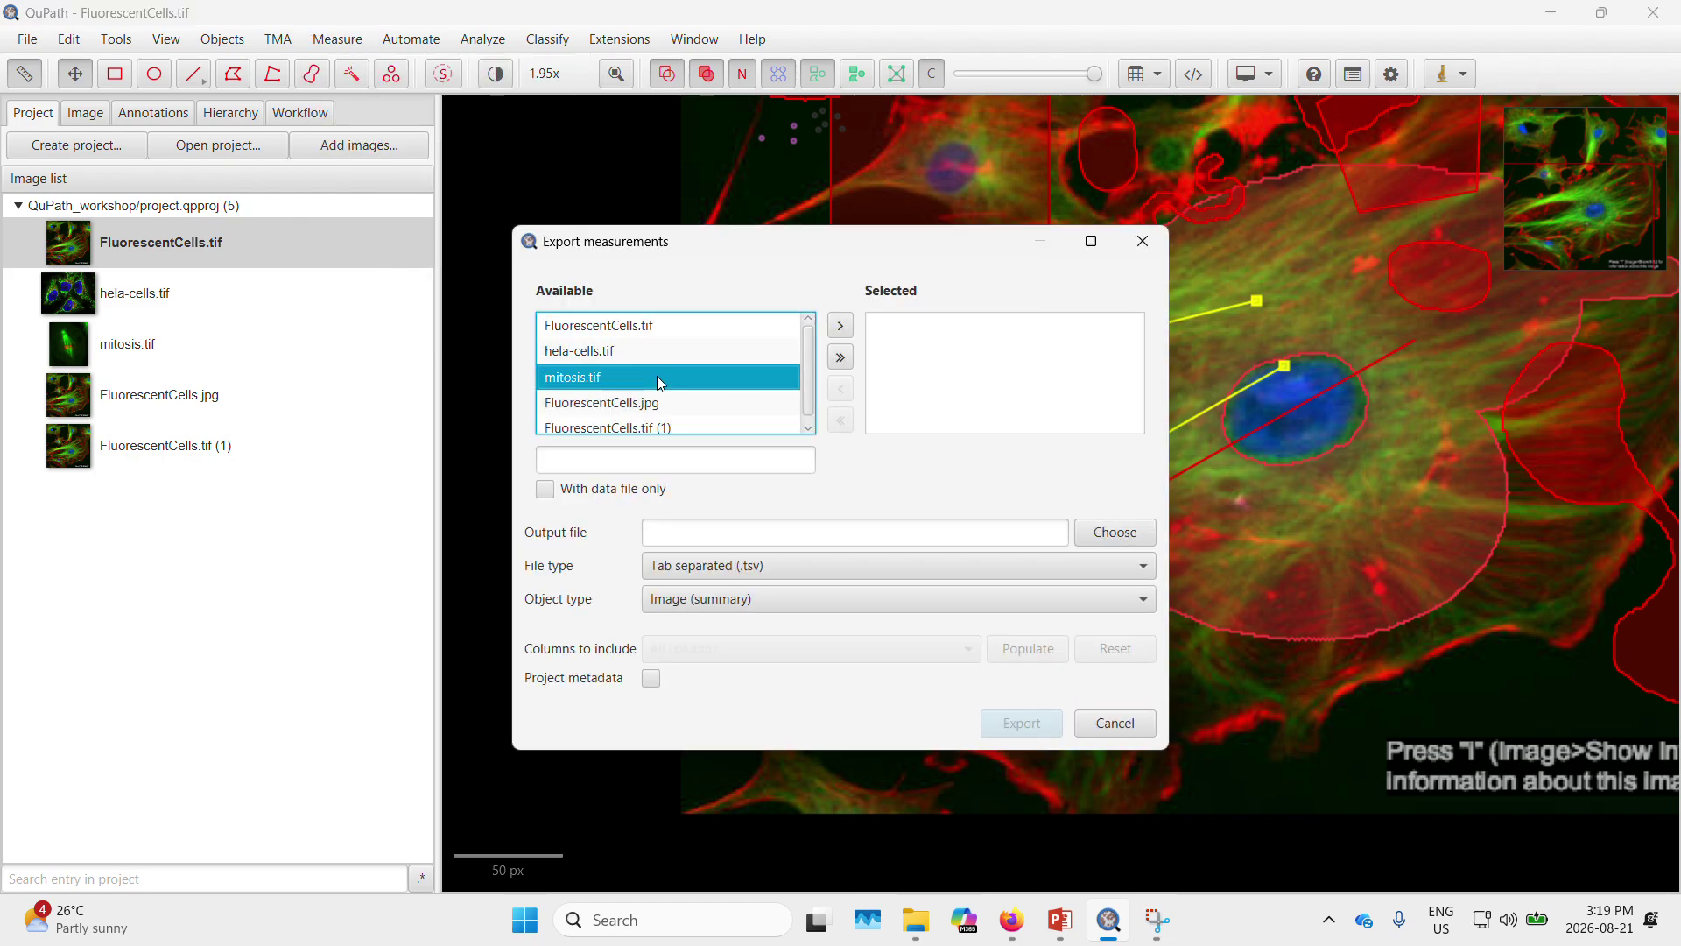
{"action": "left_click", "coordinate": [659, 404]}
{"action": "left_click", "coordinate": [663, 426]}
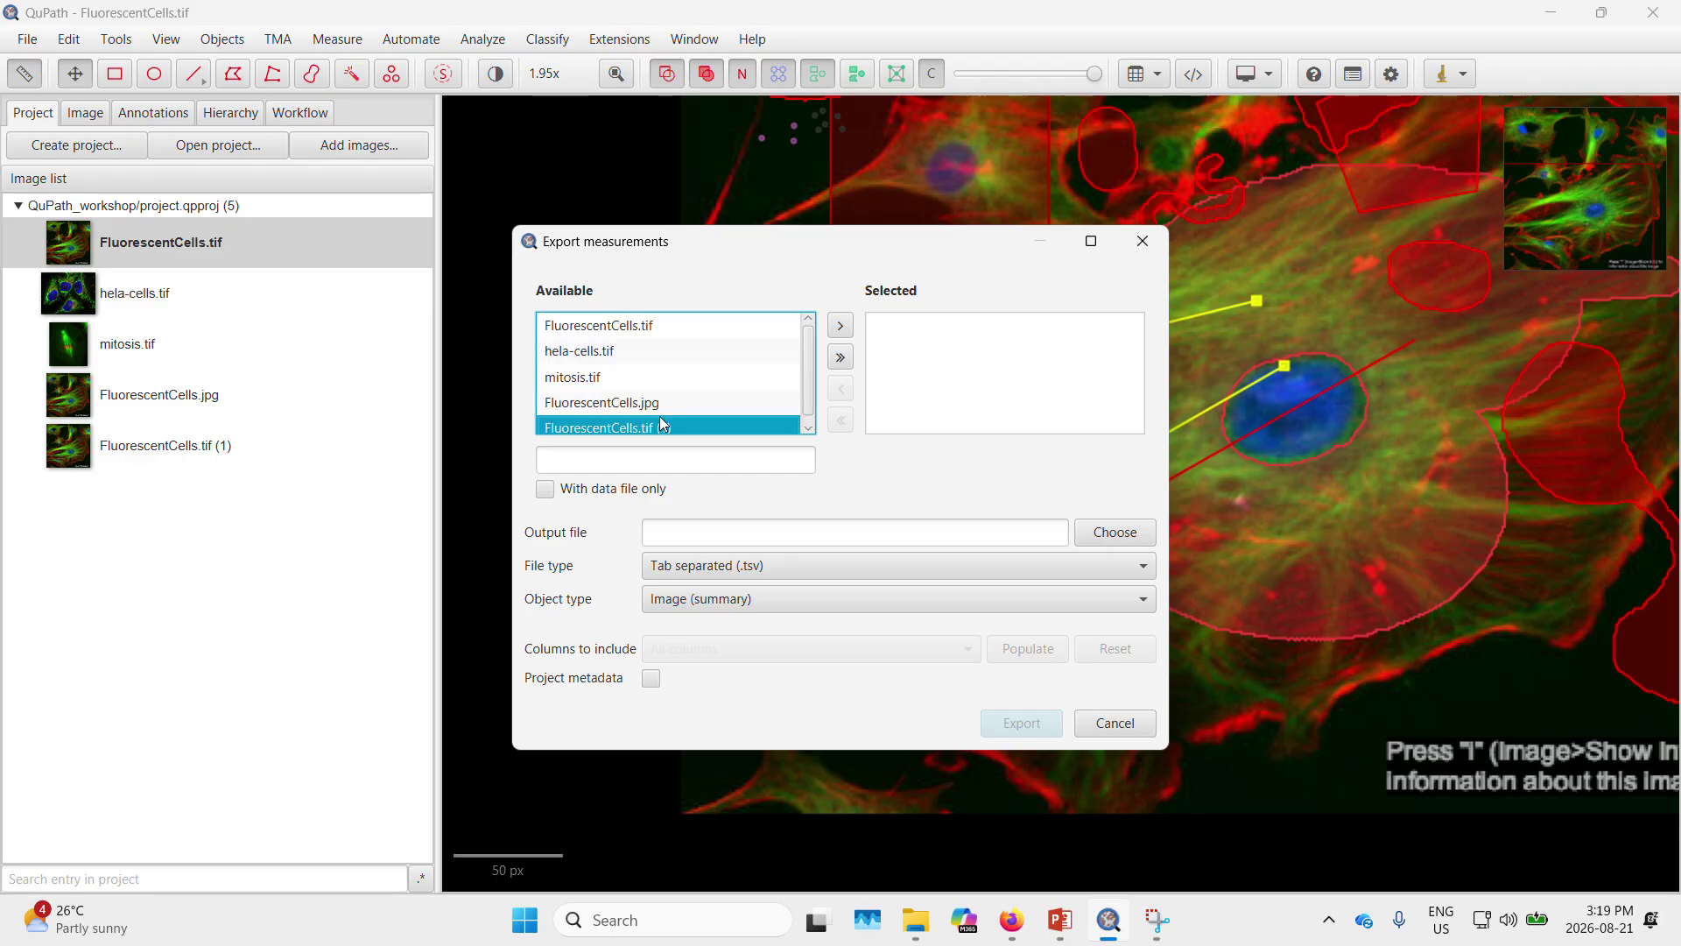
{"action": "left_click", "coordinate": [659, 327]}
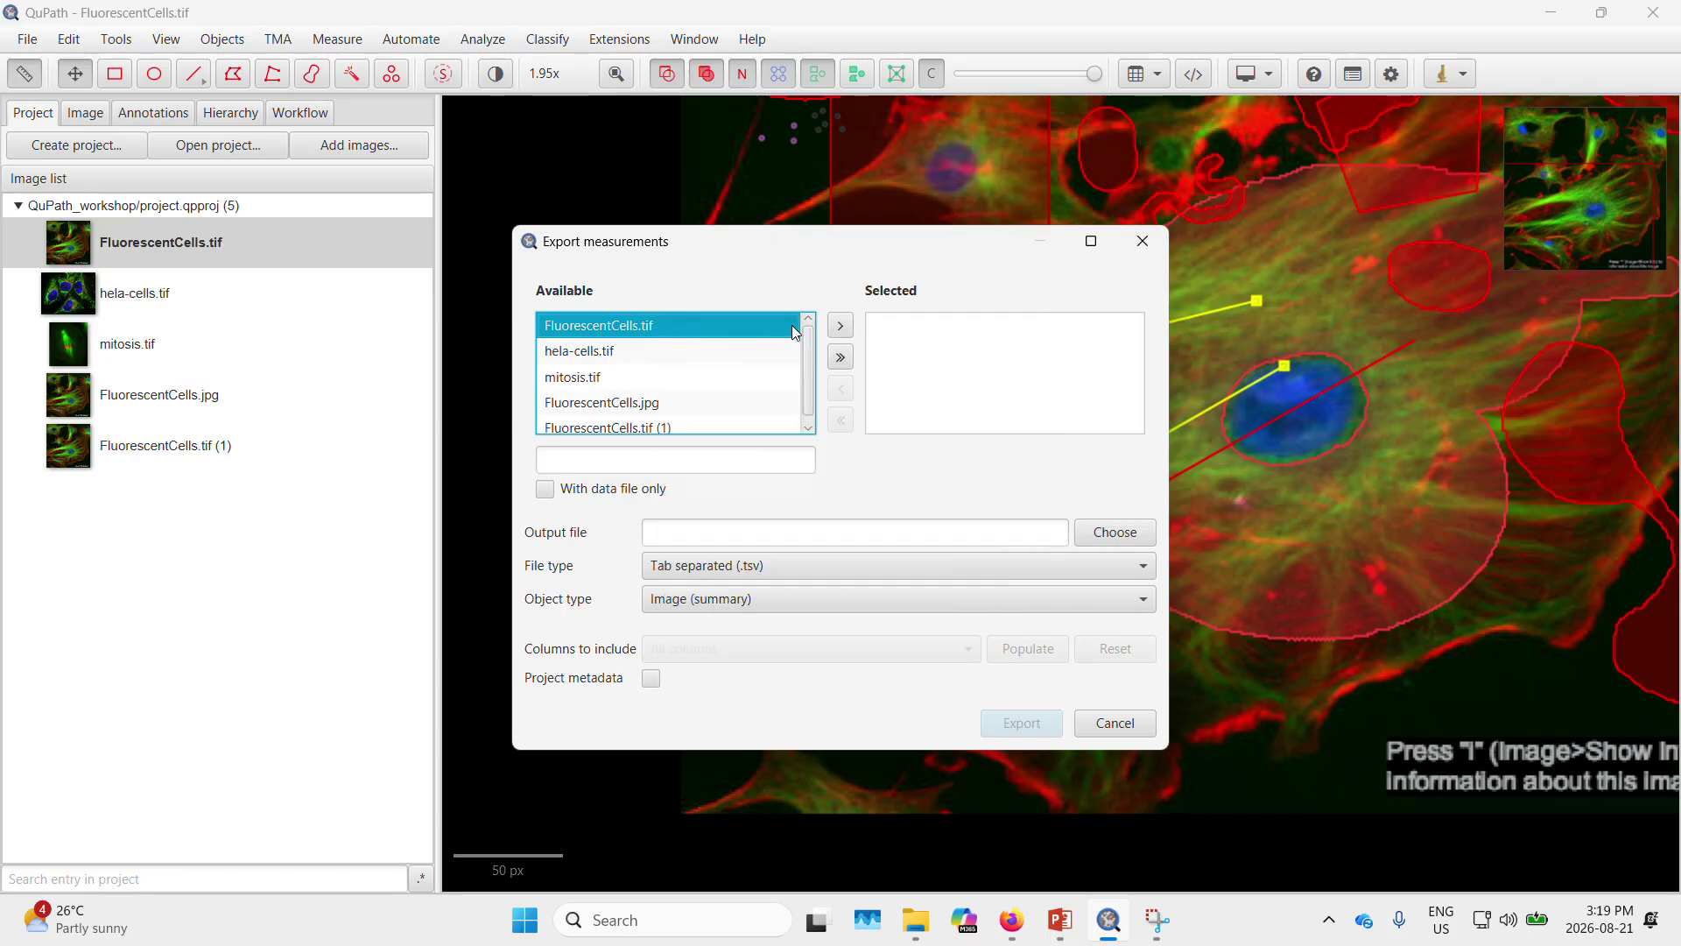
{"action": "left_click", "coordinate": [840, 327]}
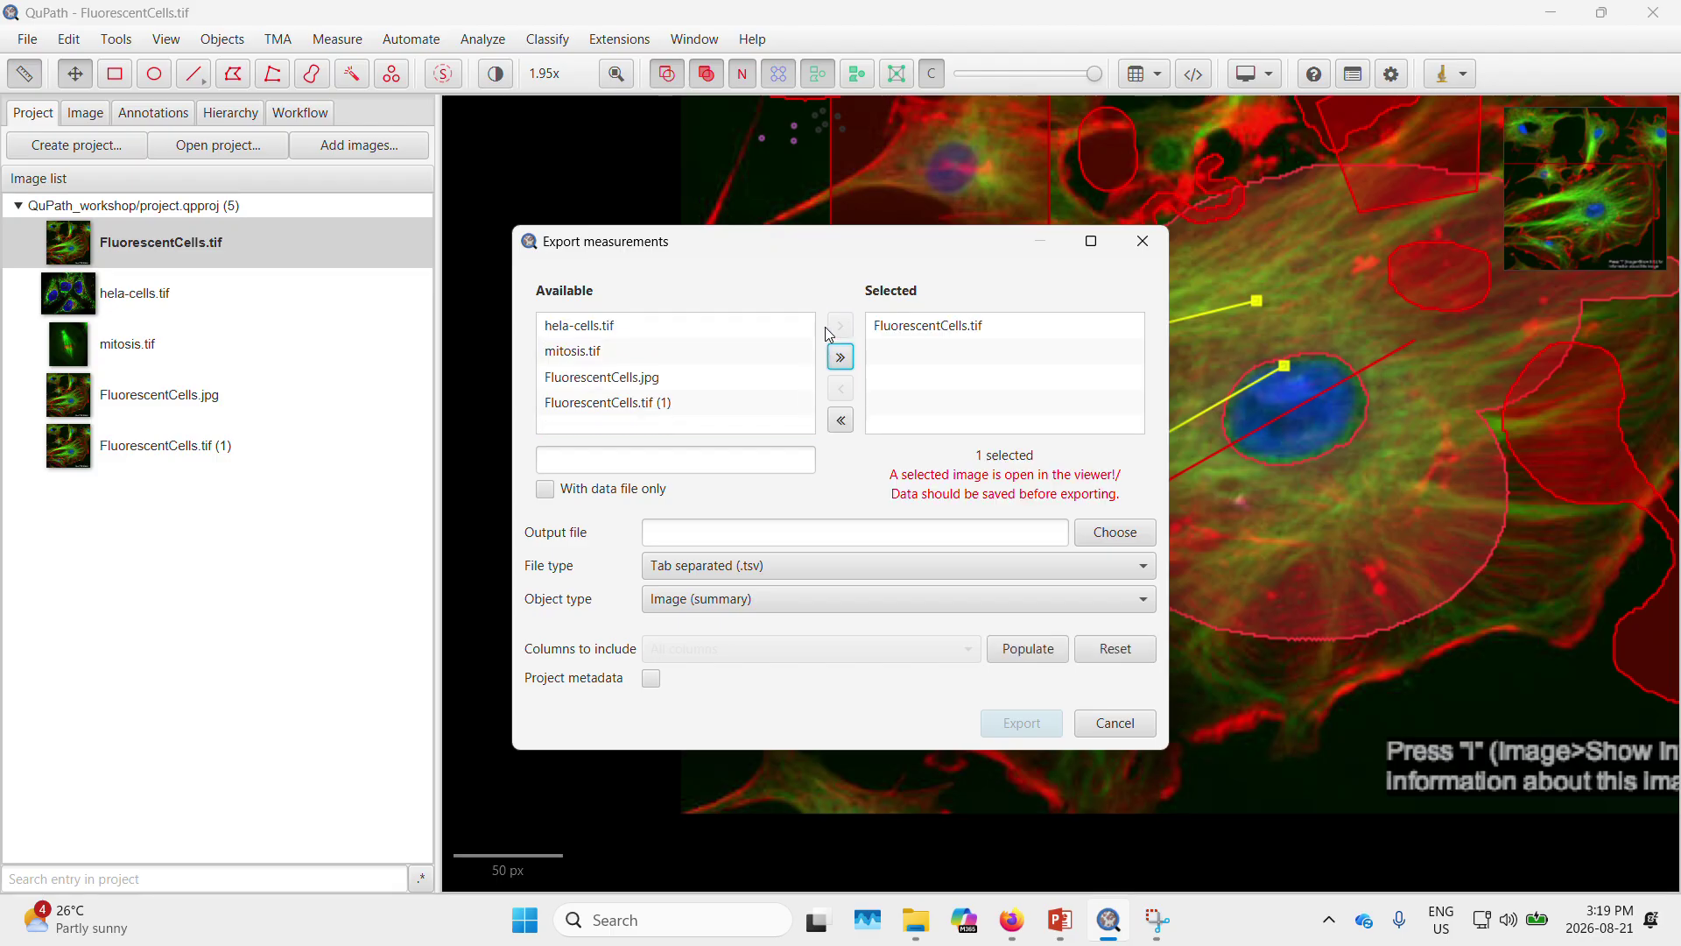
{"action": "left_click", "coordinate": [692, 399]}
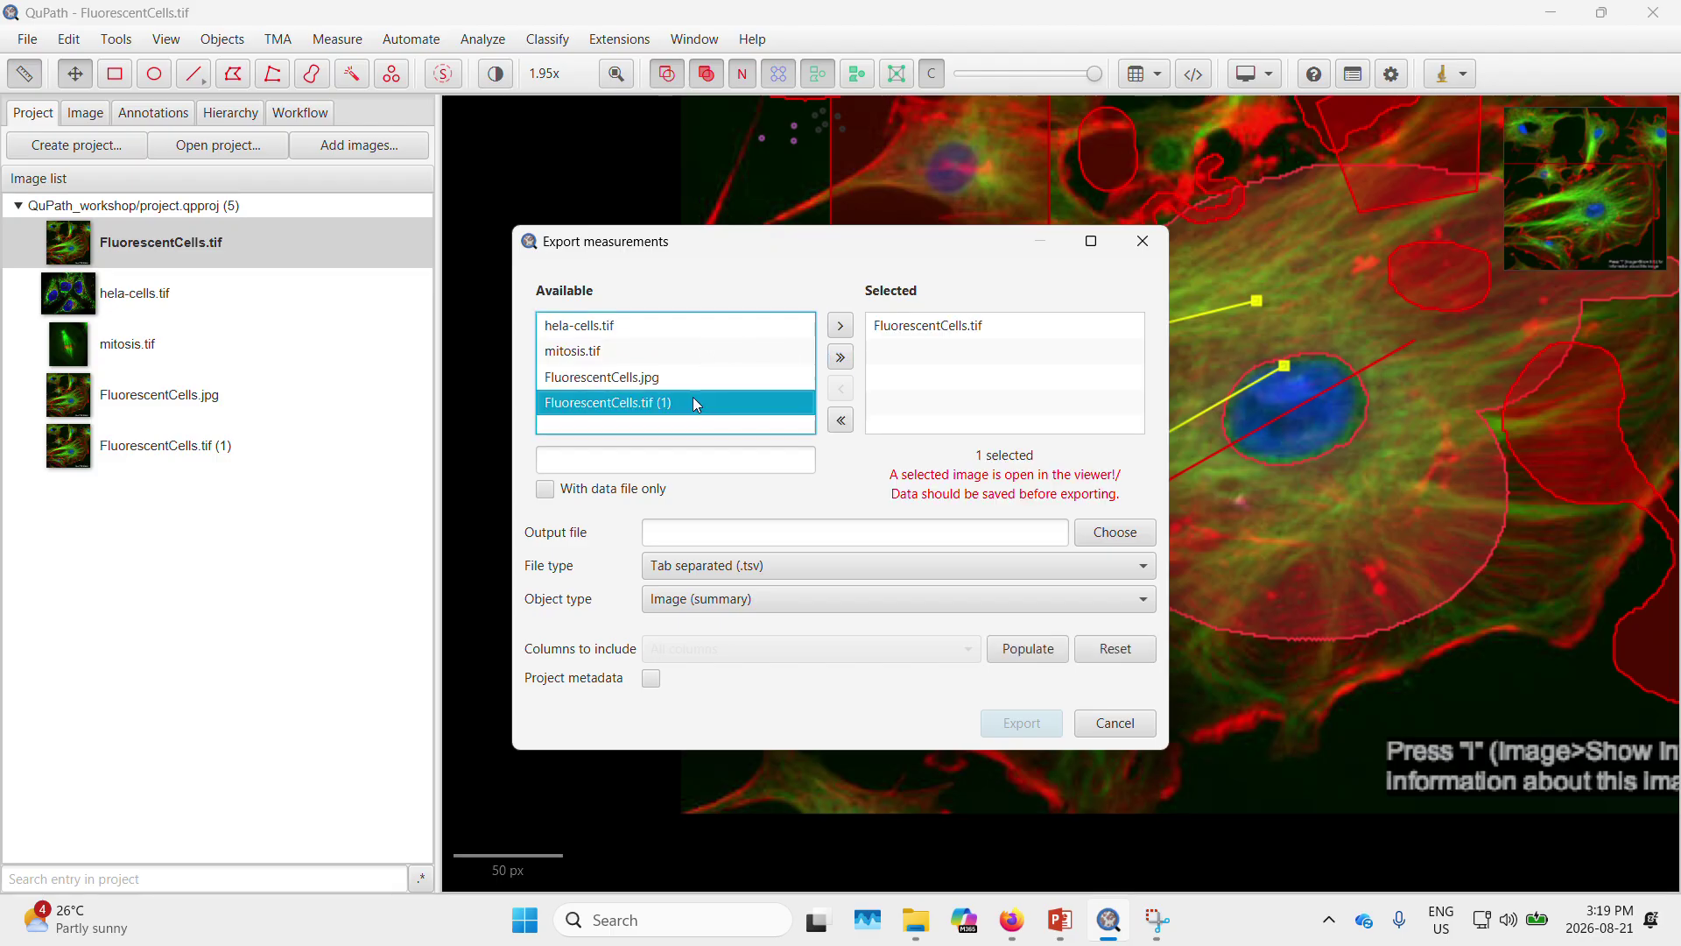
{"action": "left_click", "coordinate": [843, 328]}
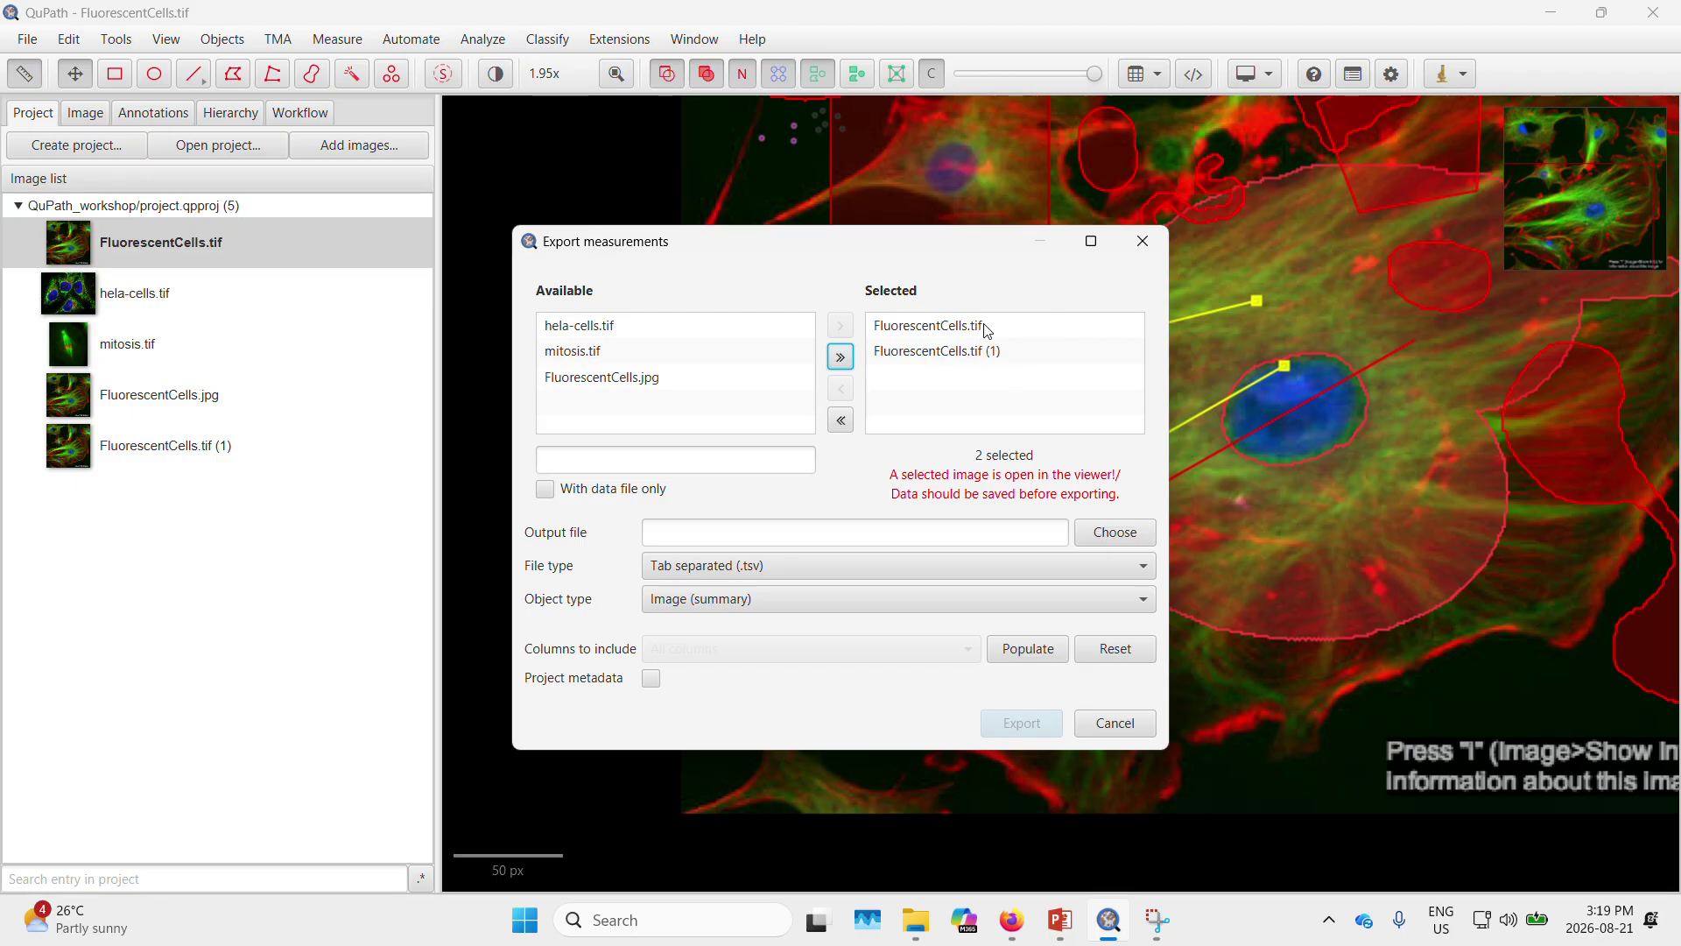
{"action": "left_click", "coordinate": [679, 488]}
{"action": "left_click", "coordinate": [659, 493]}
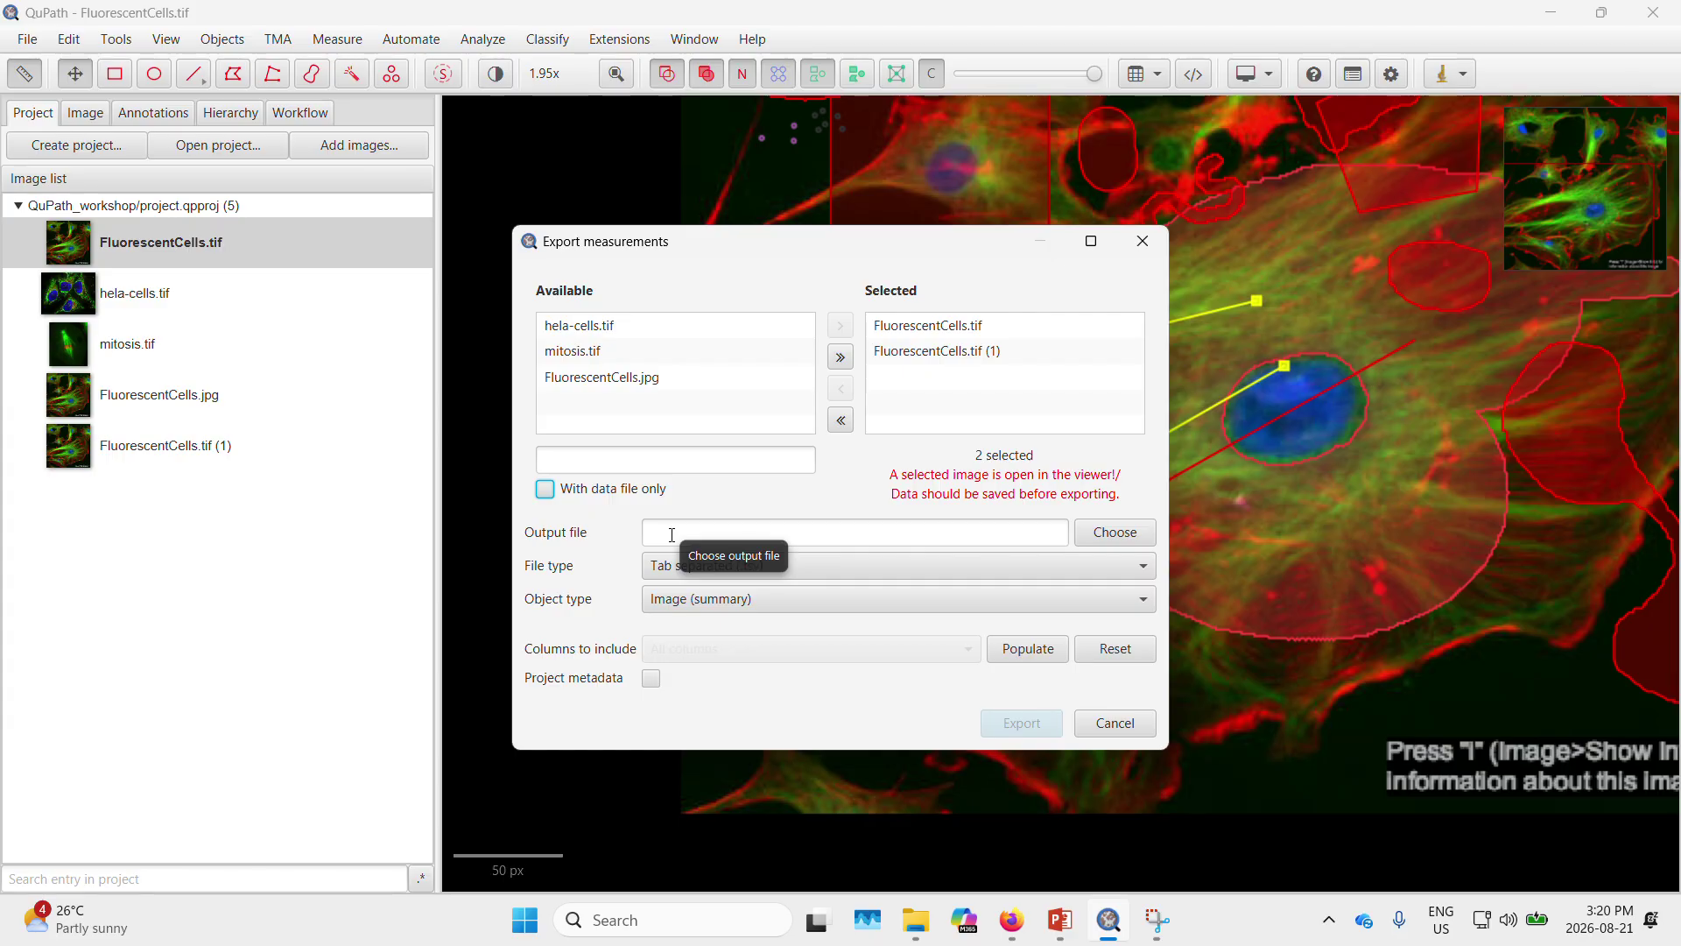
Set the export's output file to measurements.tsv in the QuPath_workshop folder, saved as tab separated
{"action": "left_click", "coordinate": [1112, 531]}
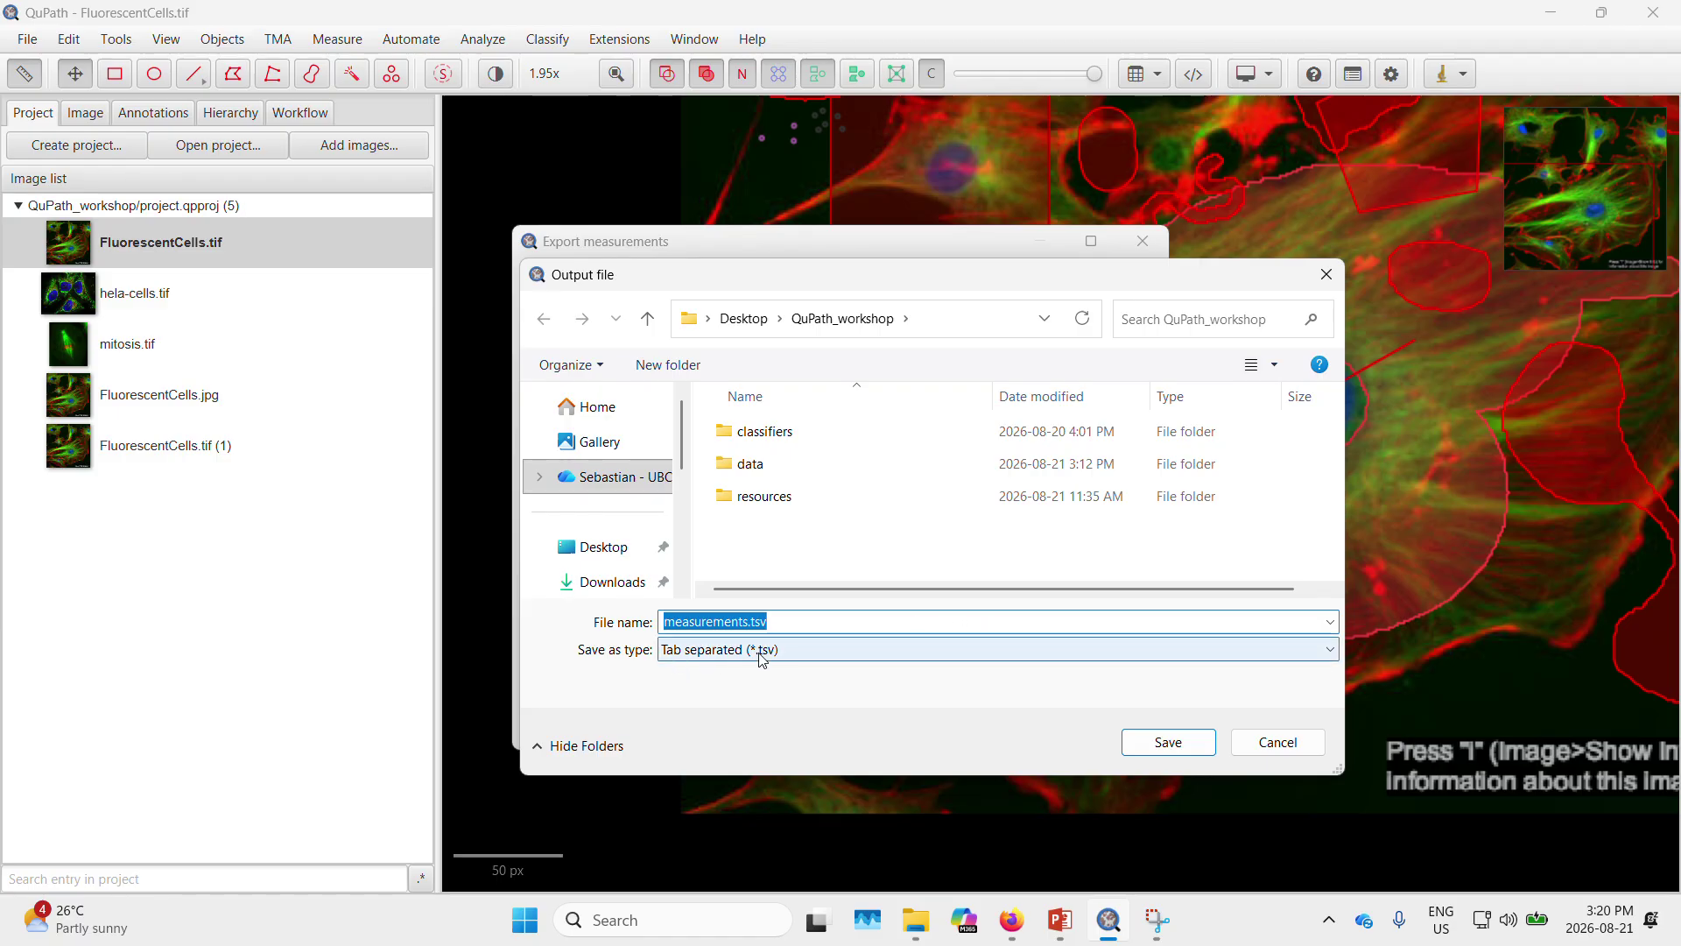
{"action": "left_click", "coordinate": [813, 657]}
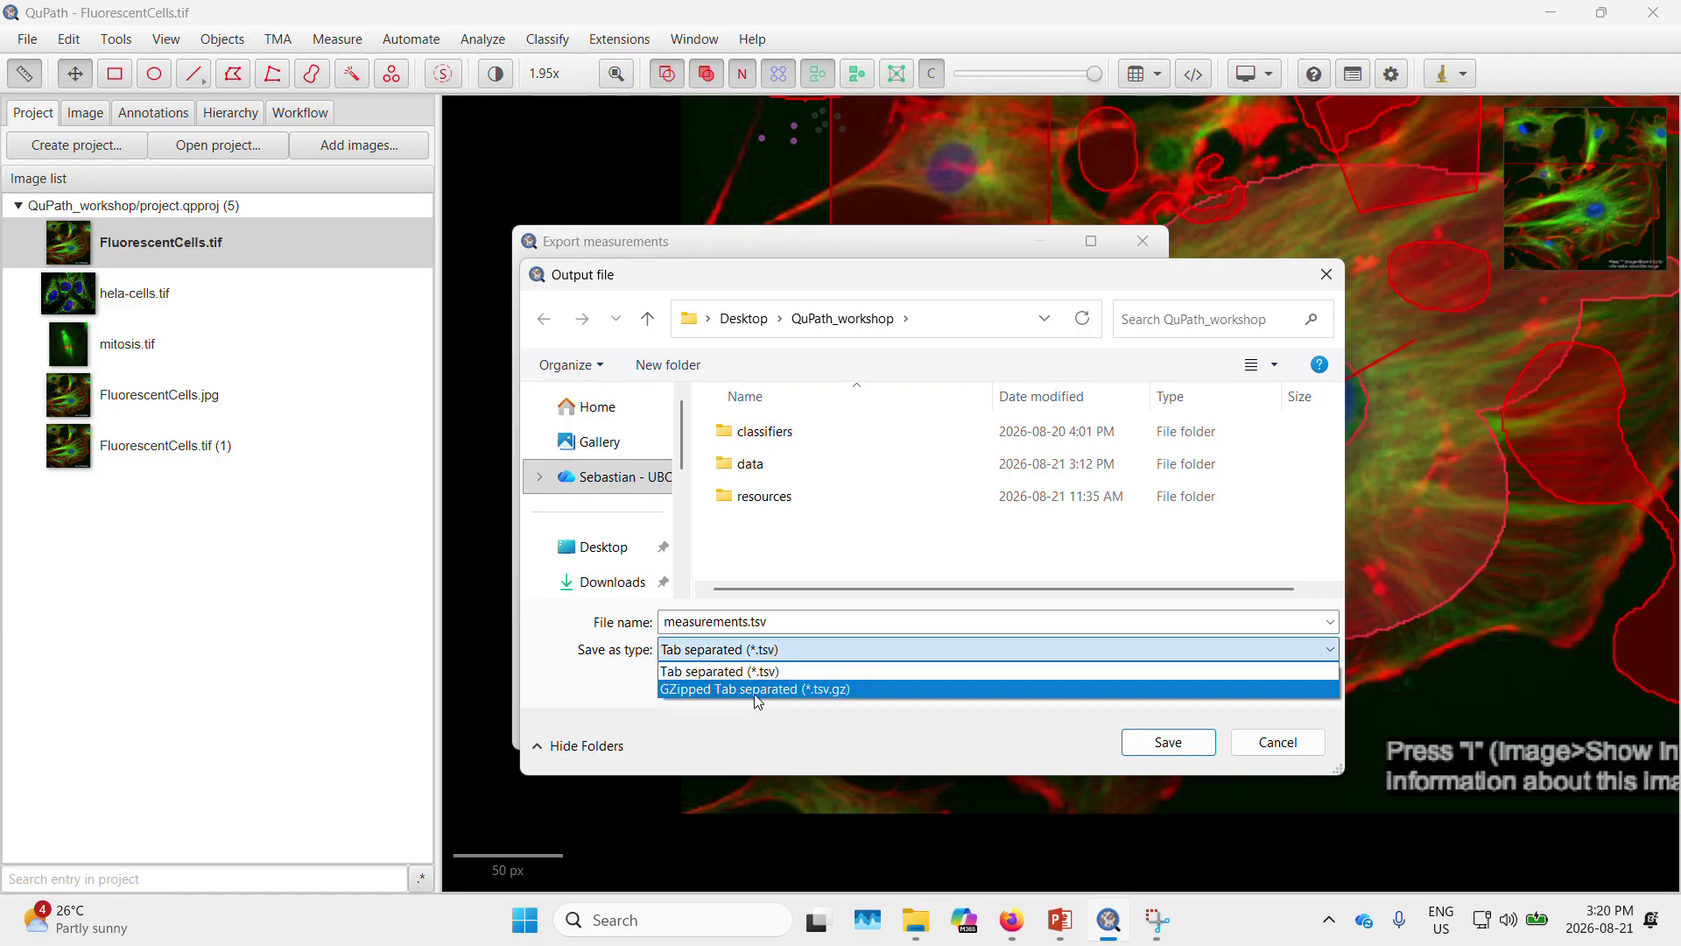
{"action": "left_click", "coordinate": [792, 666]}
{"action": "left_click", "coordinate": [789, 647]}
{"action": "left_click", "coordinate": [860, 654]}
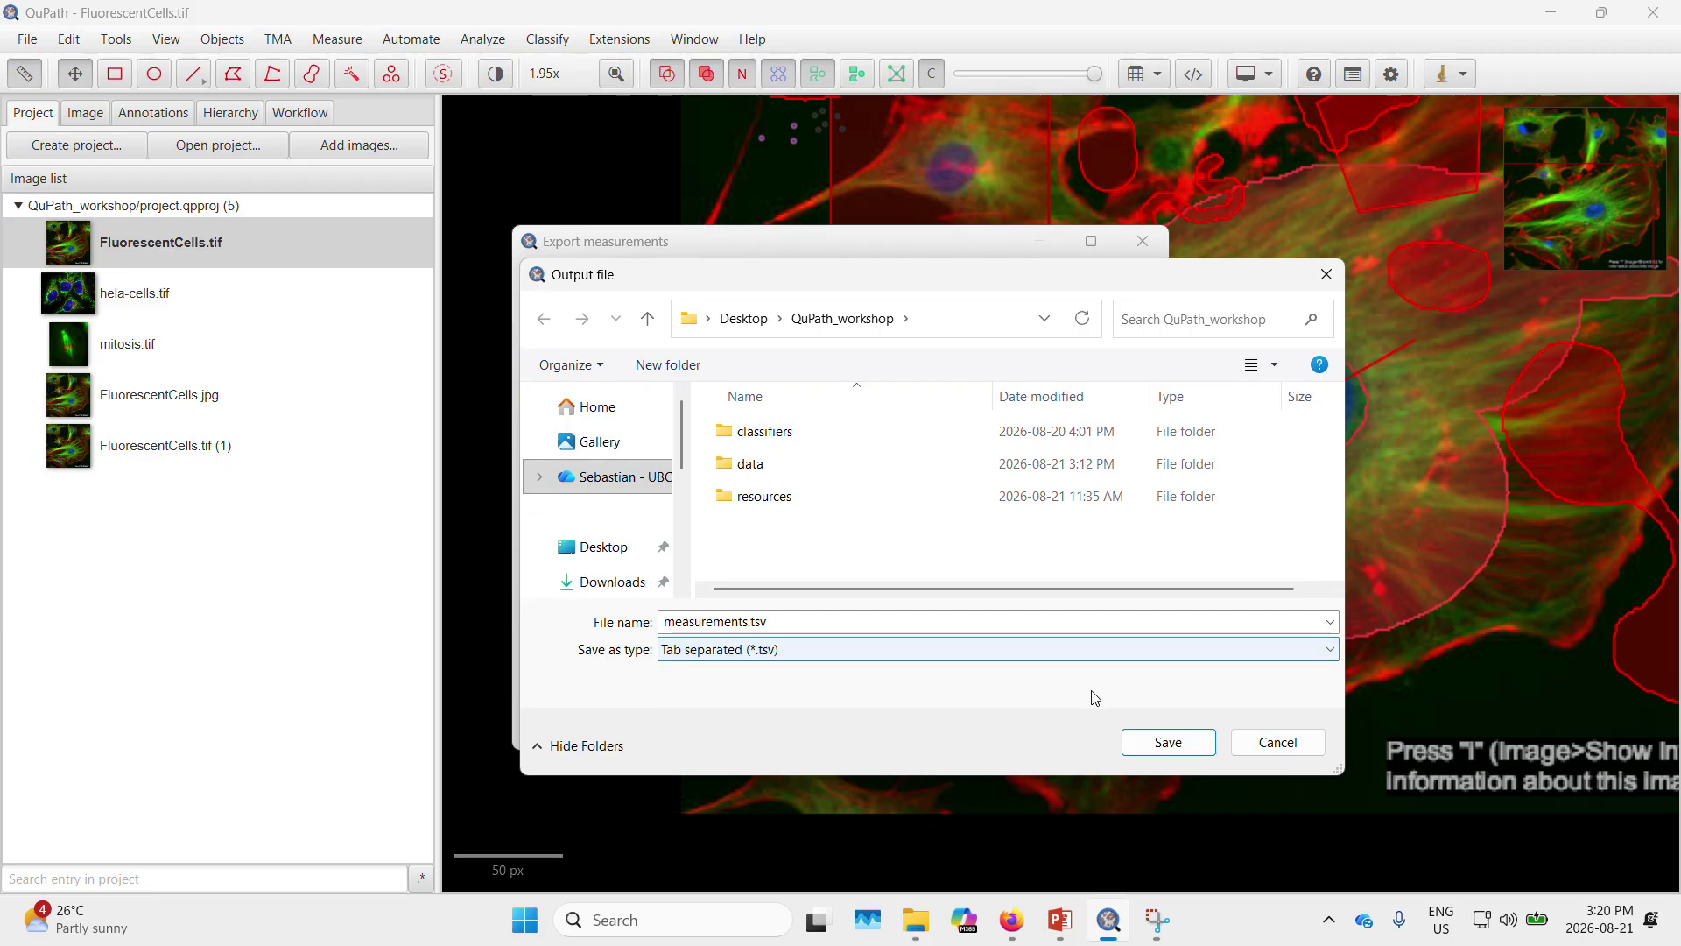
{"action": "left_click", "coordinate": [1180, 746]}
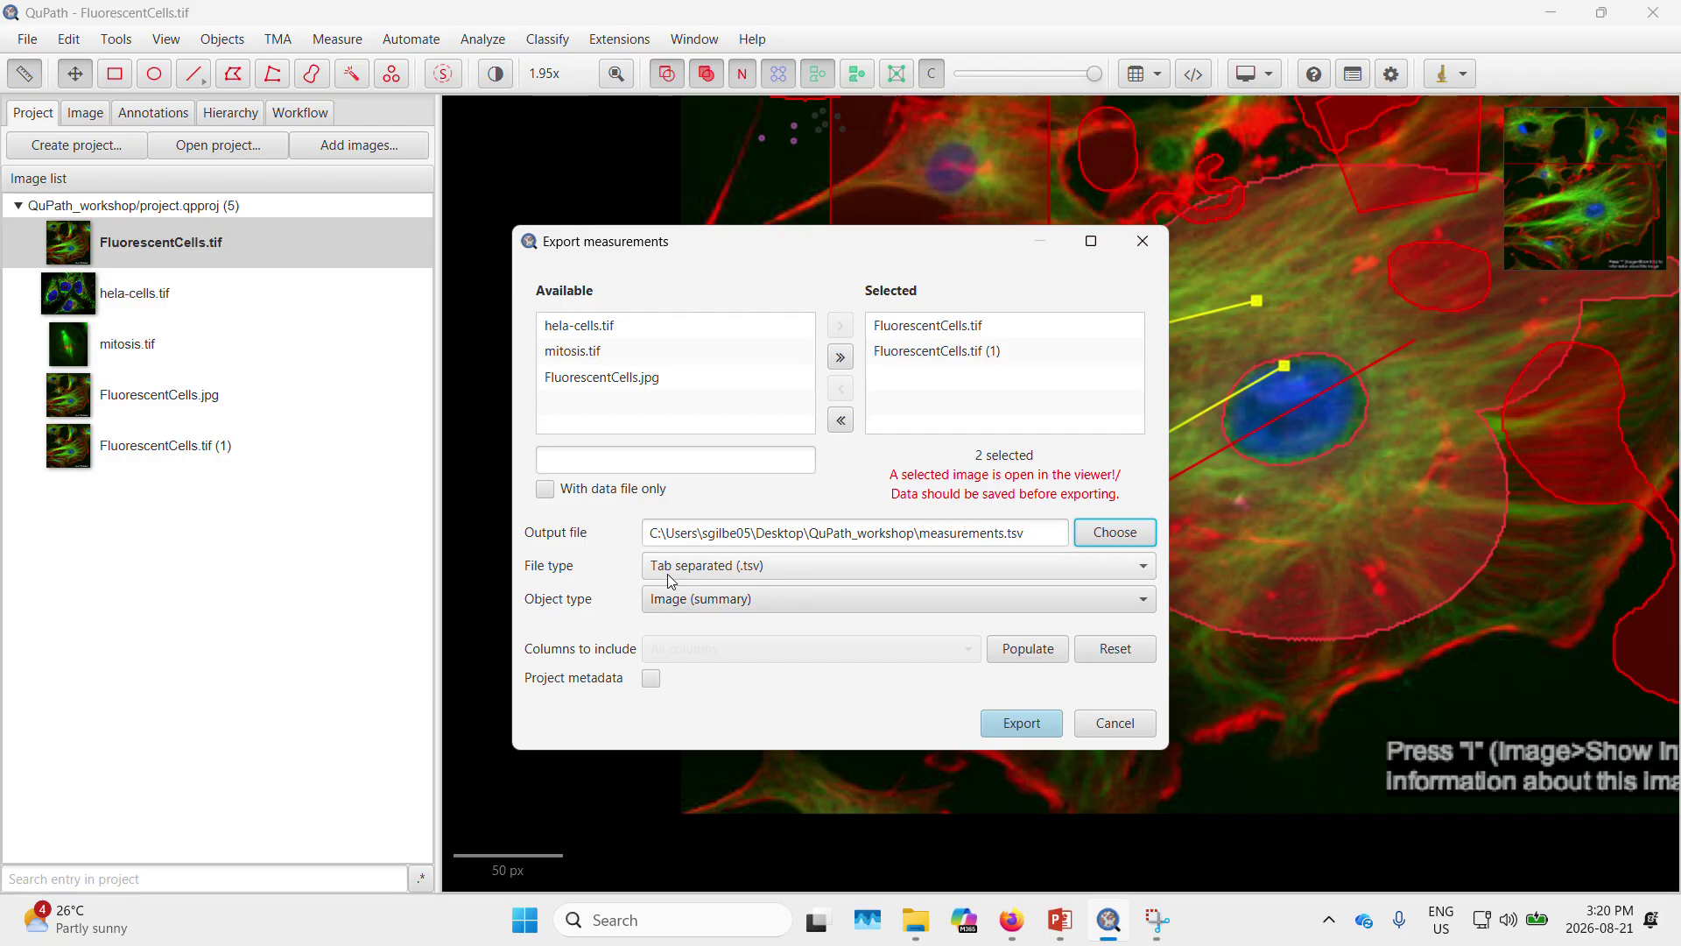
Keep the file type as Tab separated (.tsv), set the object type to Annotations, and export the measurements
{"action": "left_click", "coordinate": [697, 571]}
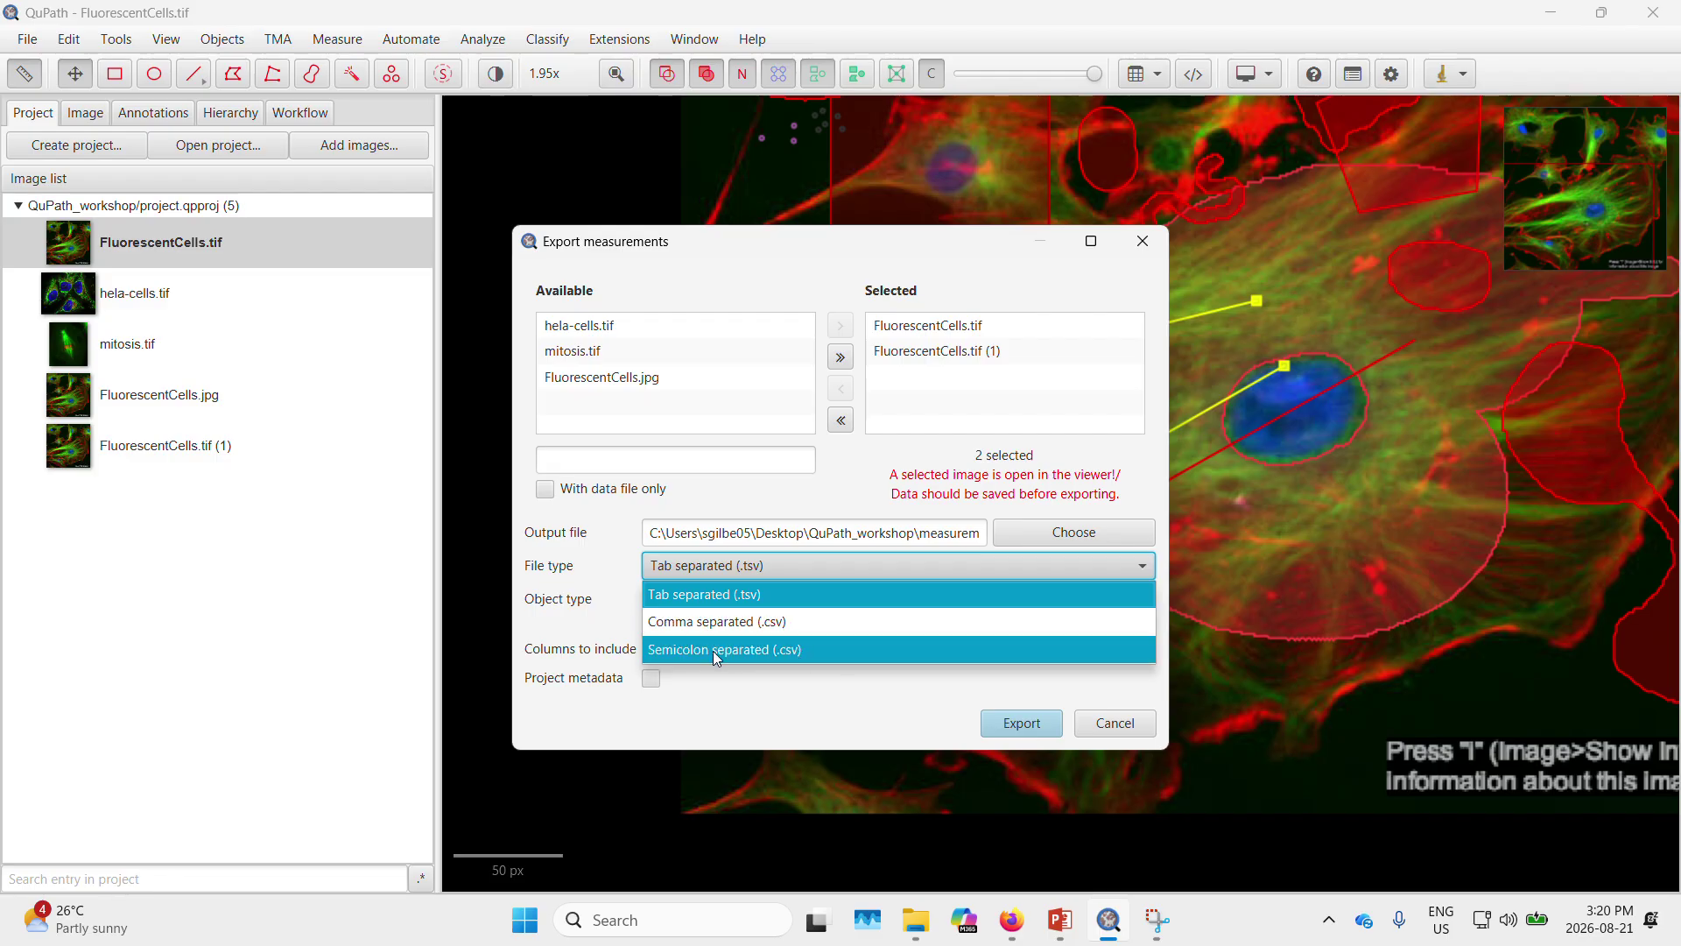
{"action": "left_click", "coordinate": [607, 620]}
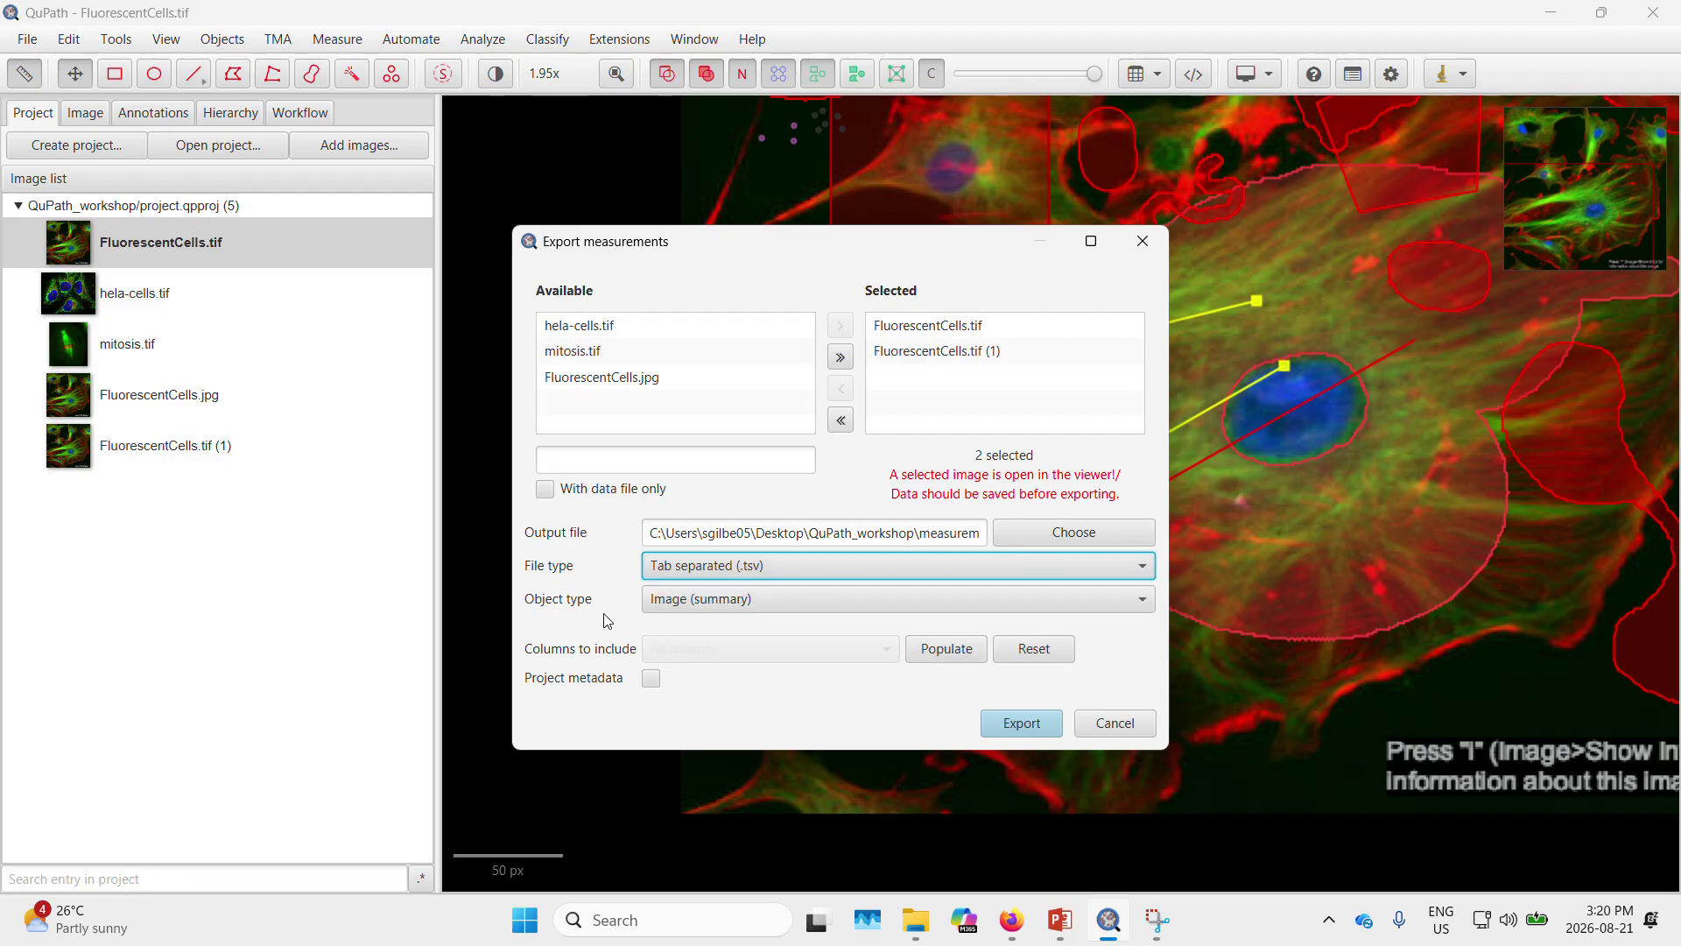
{"action": "left_click", "coordinate": [751, 602]}
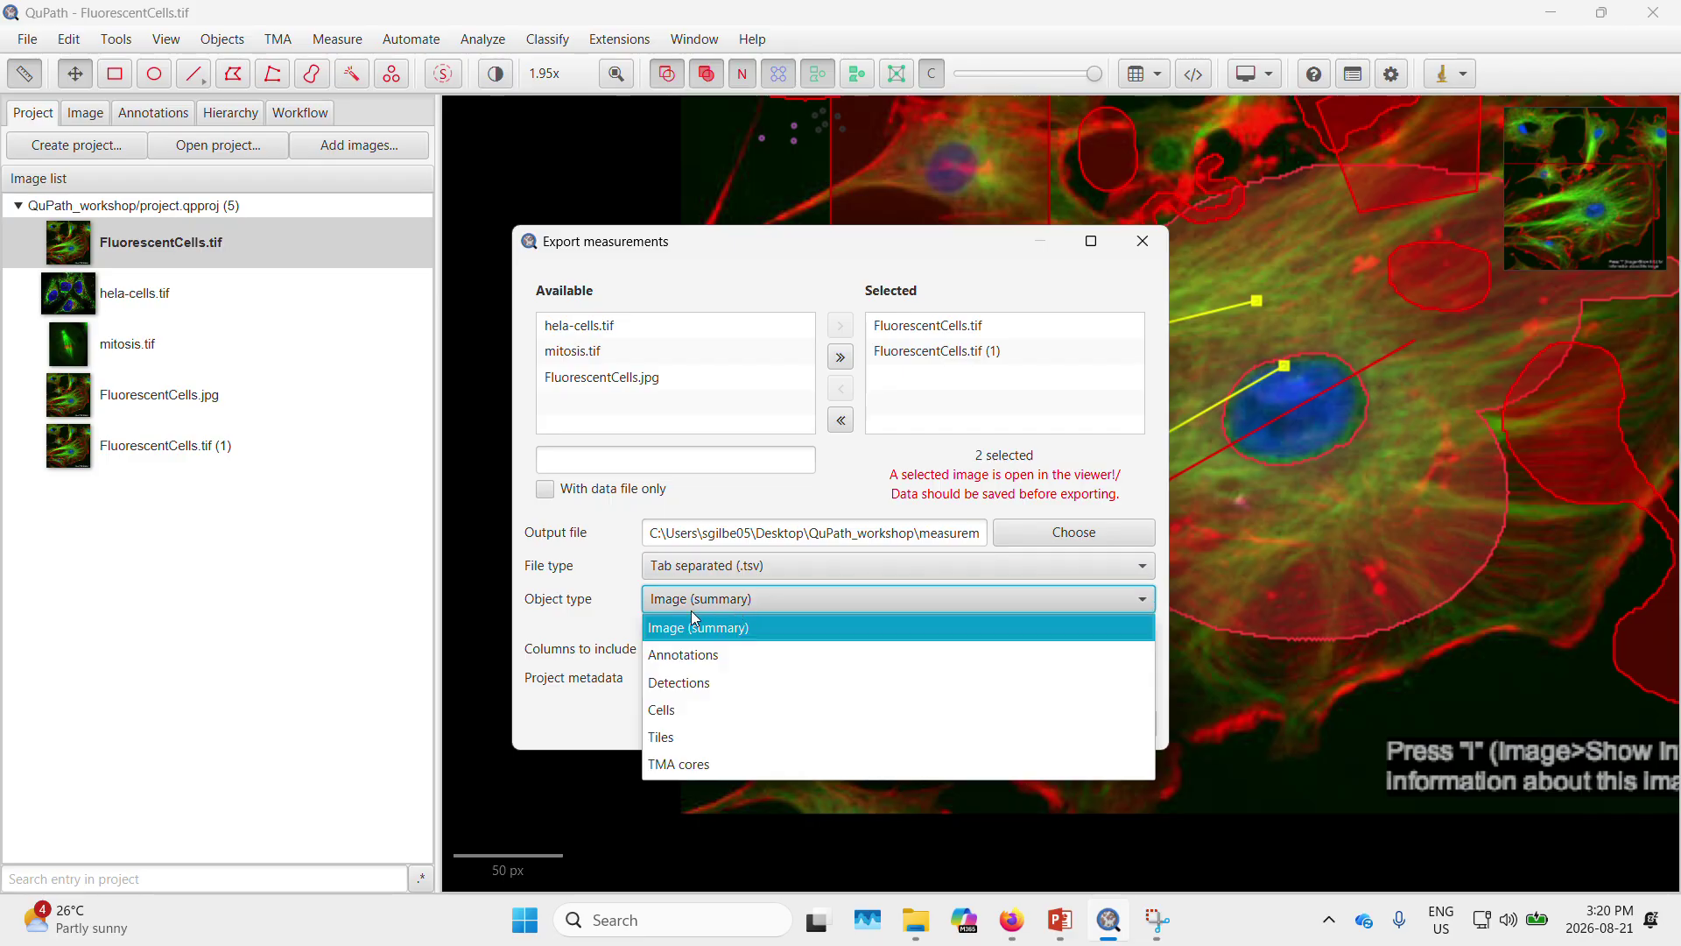
{"action": "left_click", "coordinate": [720, 655]}
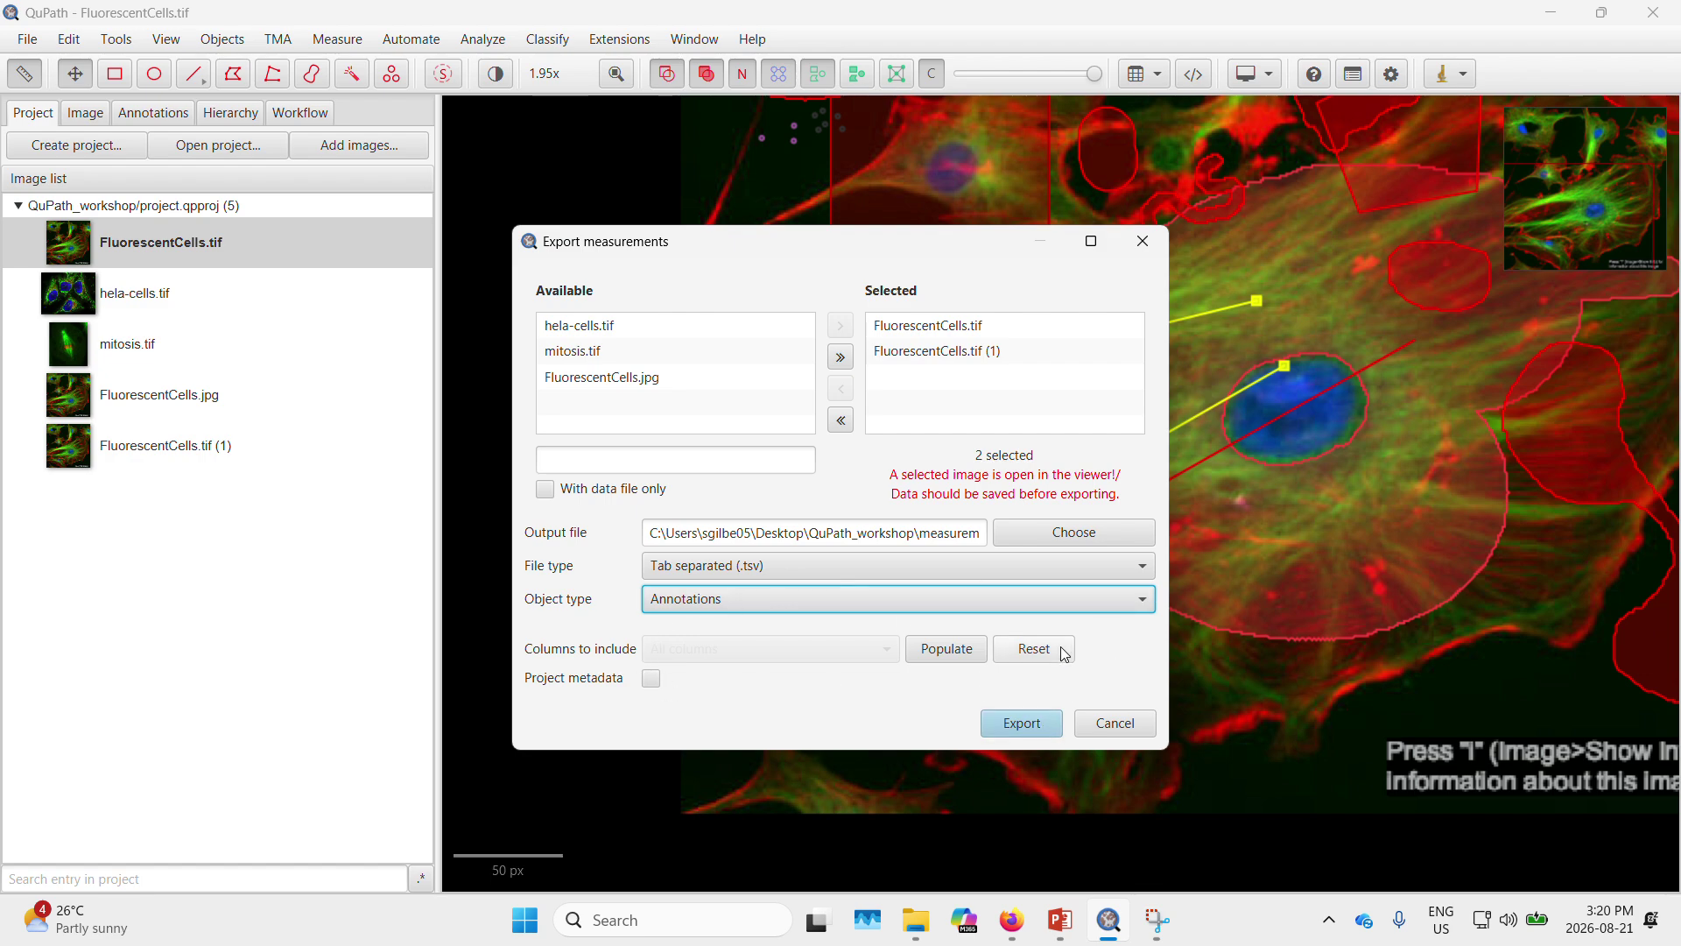
{"action": "left_click", "coordinate": [1022, 724]}
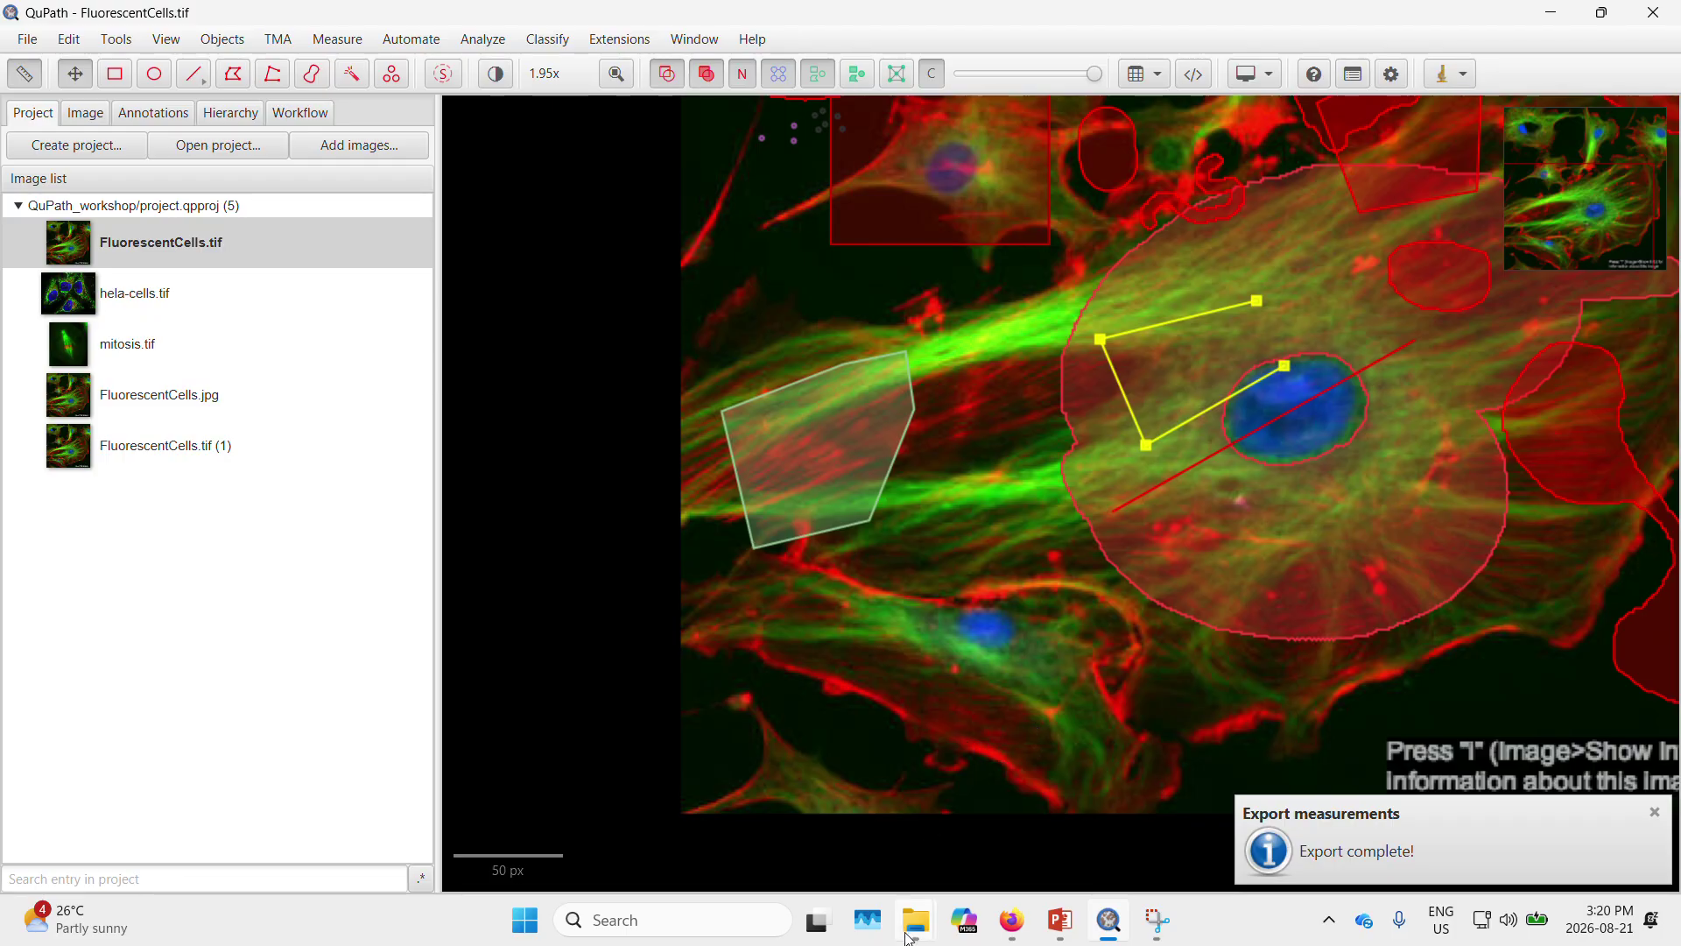
Switch to File Explorer and open measurements.tsv from the QuPath_workshop folder in Notepad just once
{"action": "mouse_move", "coordinate": [916, 919]}
{"action": "left_click", "coordinate": [1042, 842]}
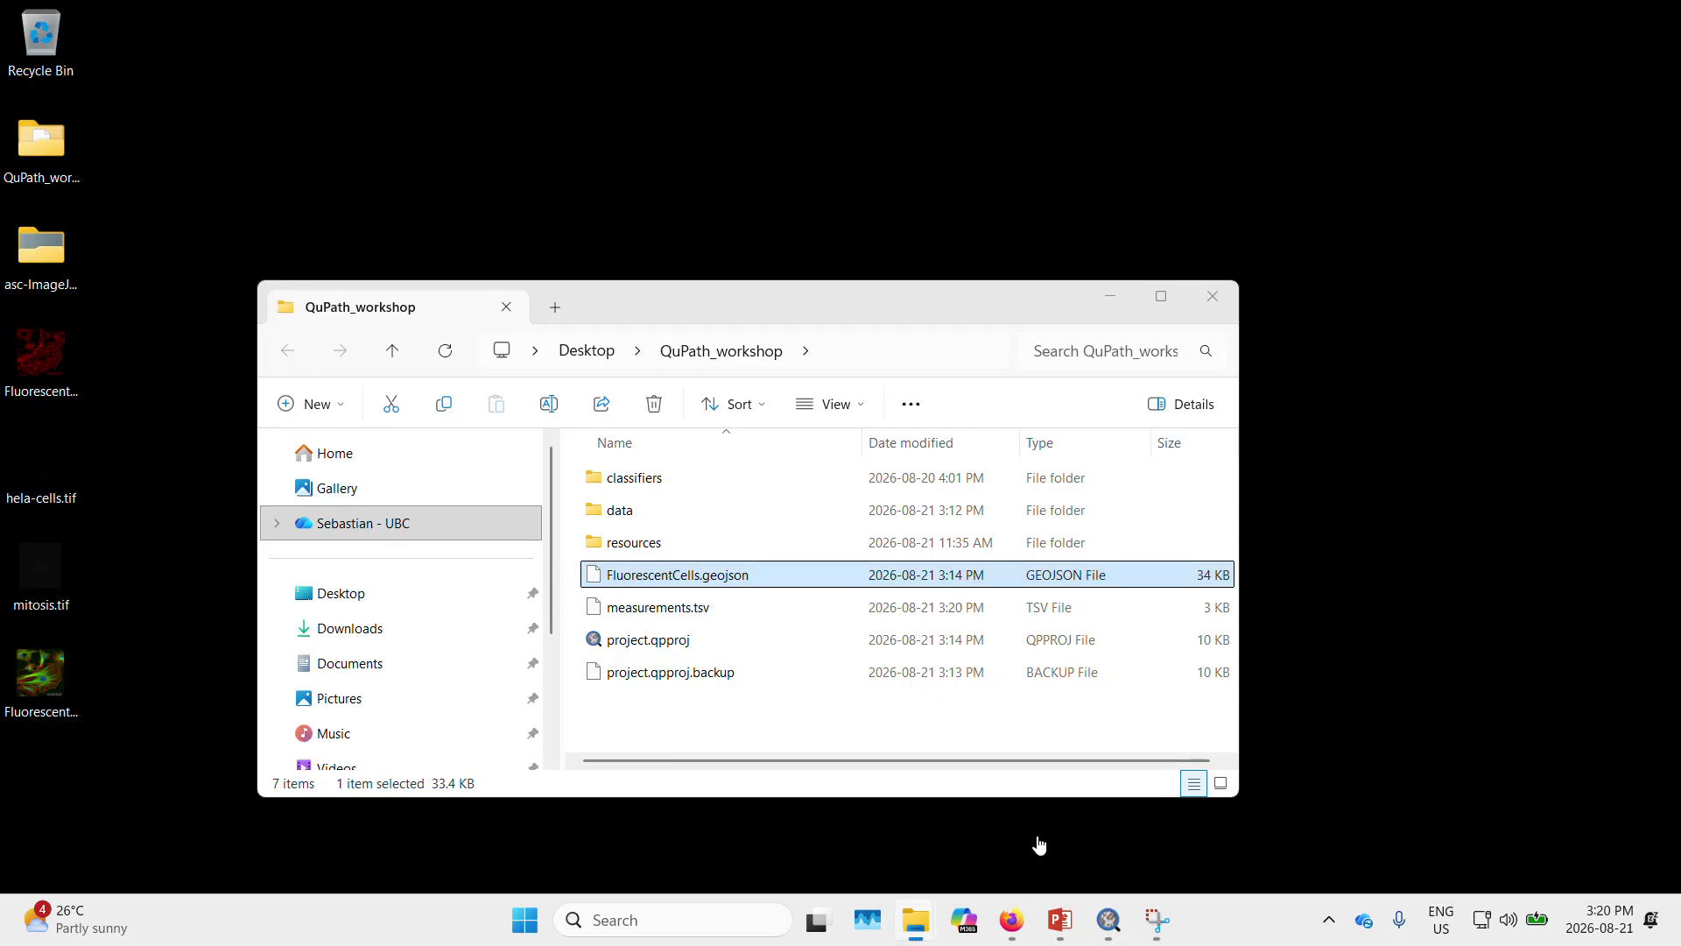
{"action": "mouse_move", "coordinate": [677, 613]}
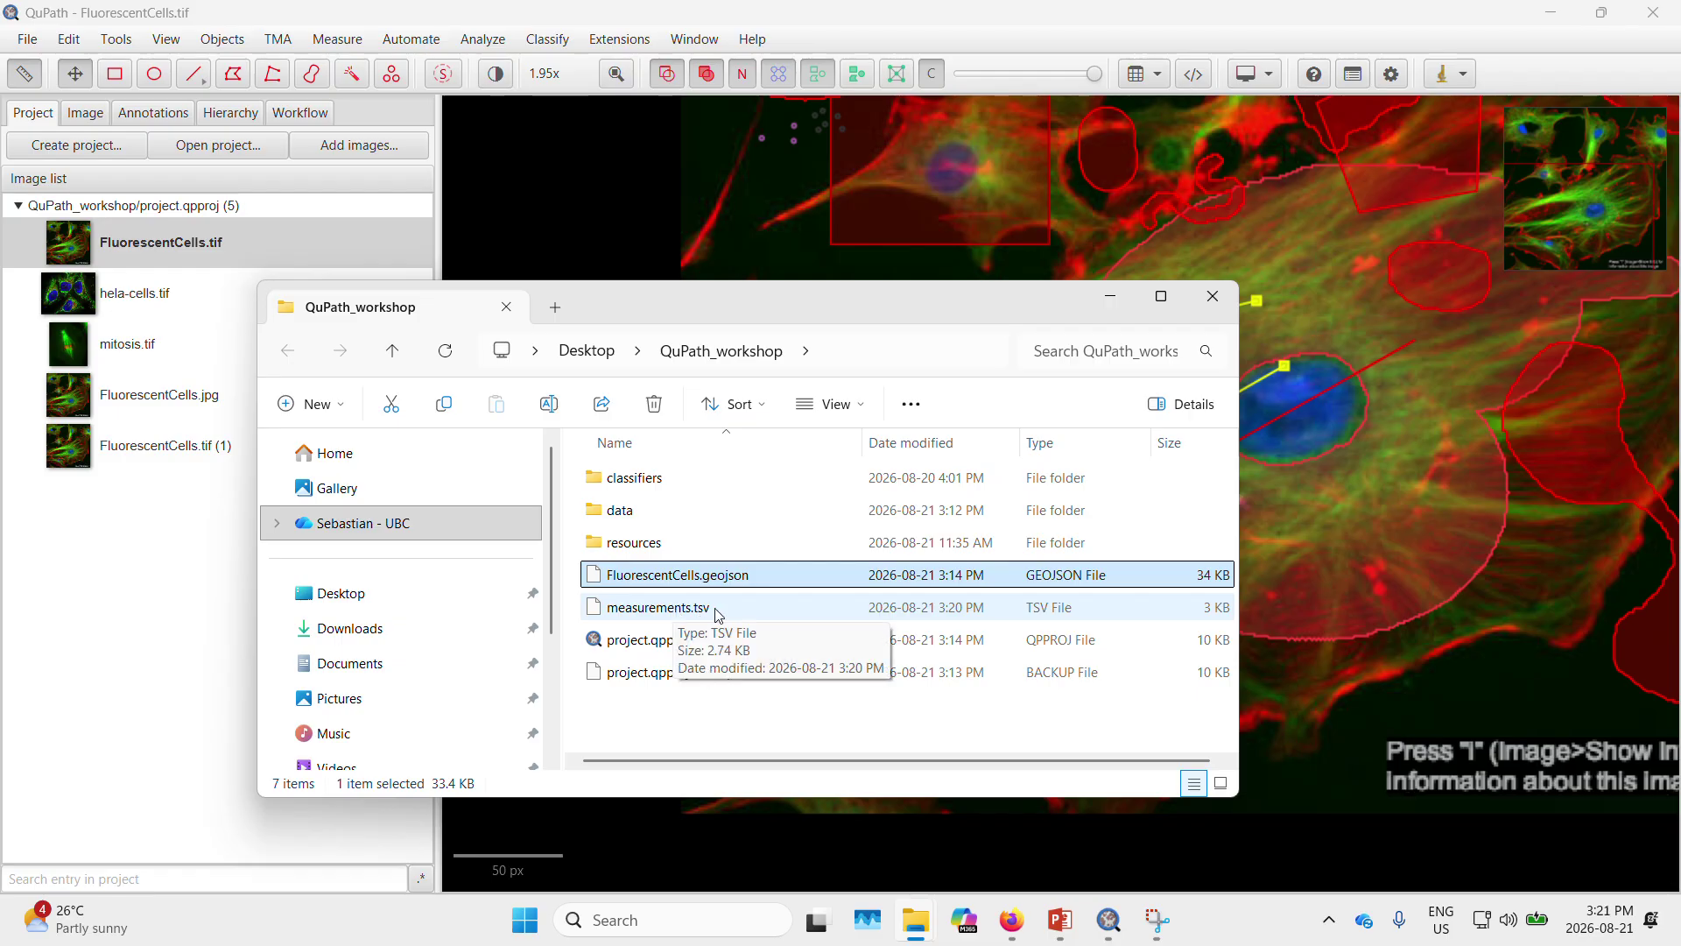
{"action": "left_click", "coordinate": [705, 608]}
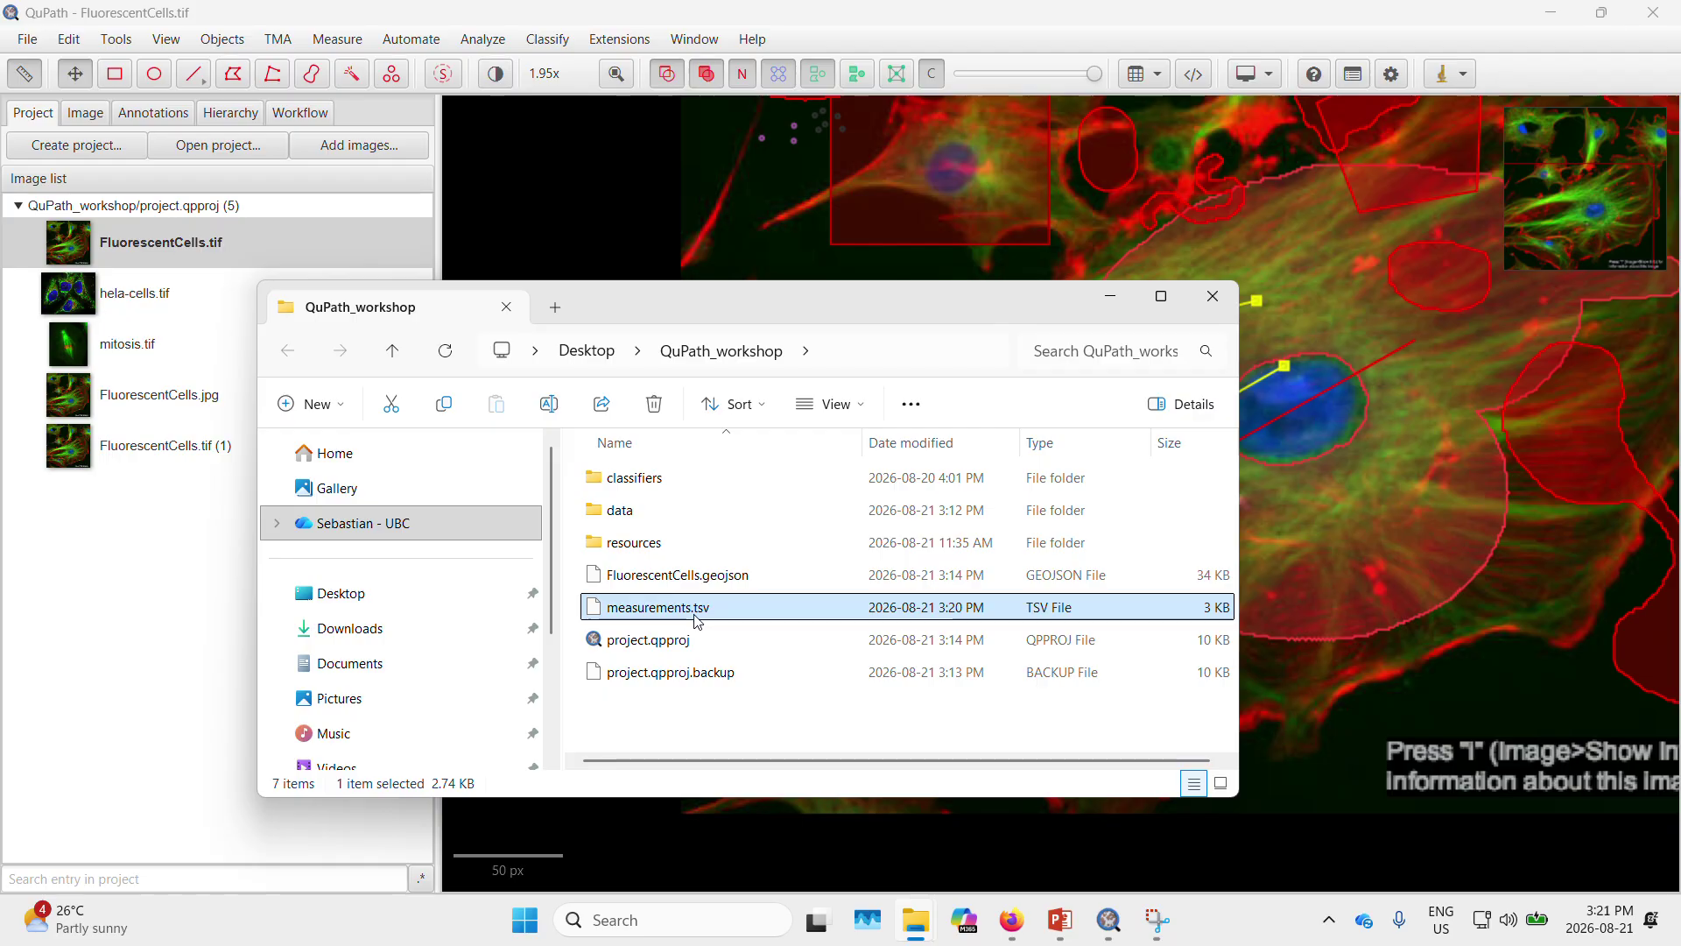
{"action": "mouse_move", "coordinate": [724, 619]}
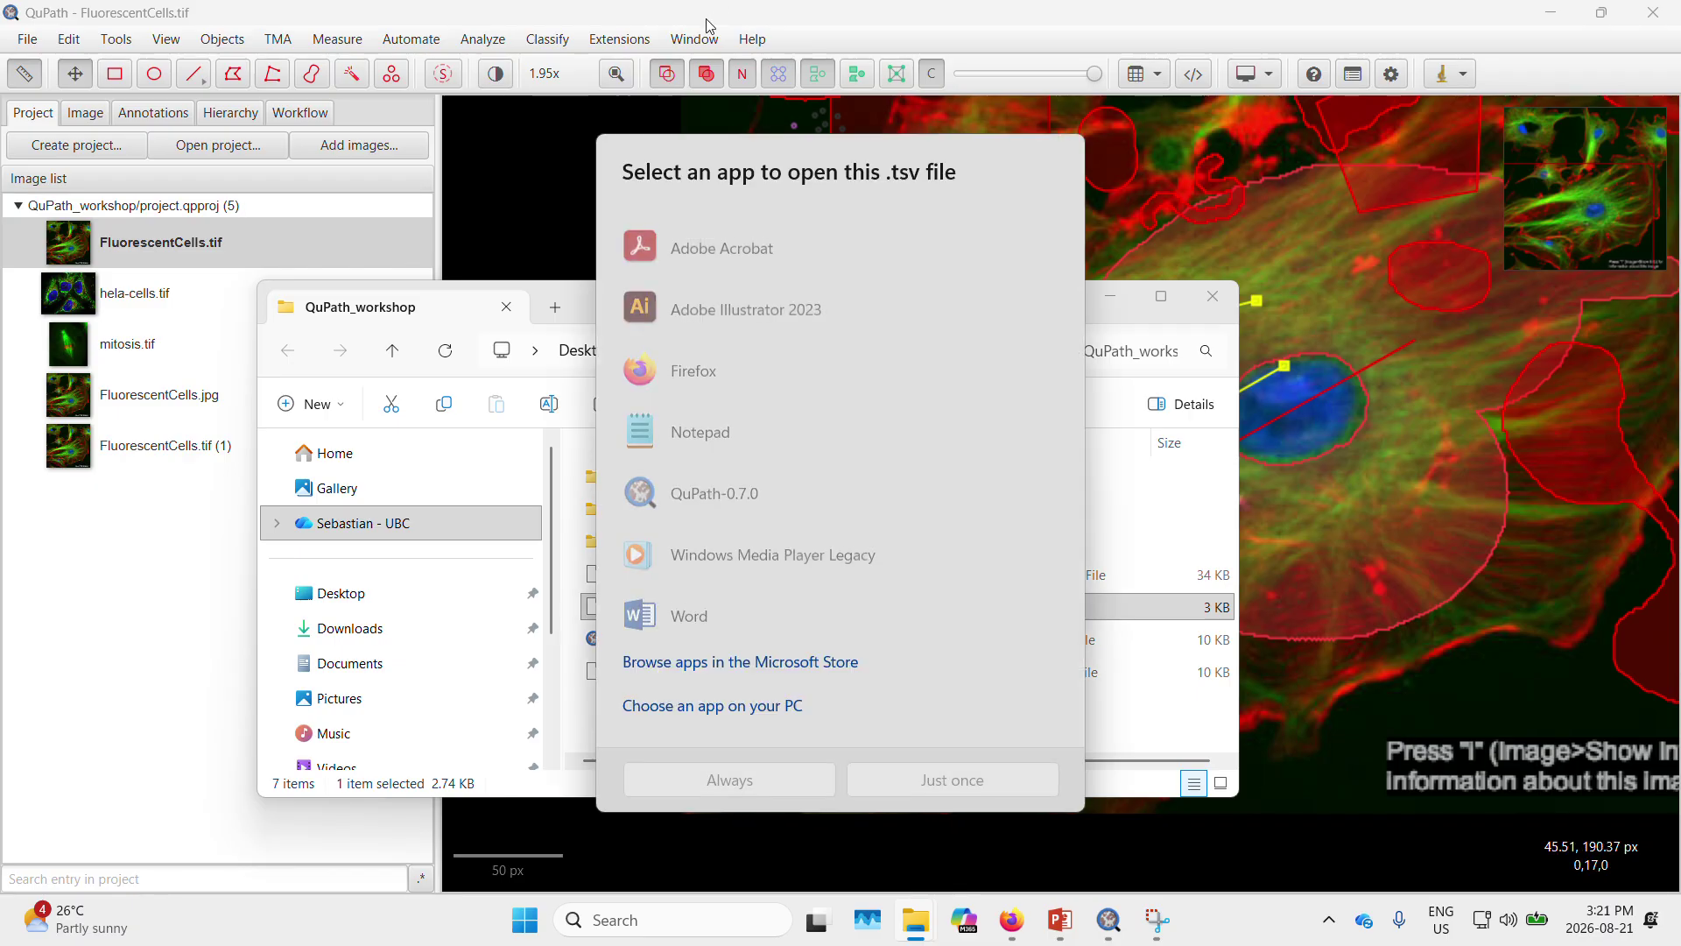
{"action": "left_click", "coordinate": [705, 23]}
{"action": "left_click", "coordinate": [702, 609]}
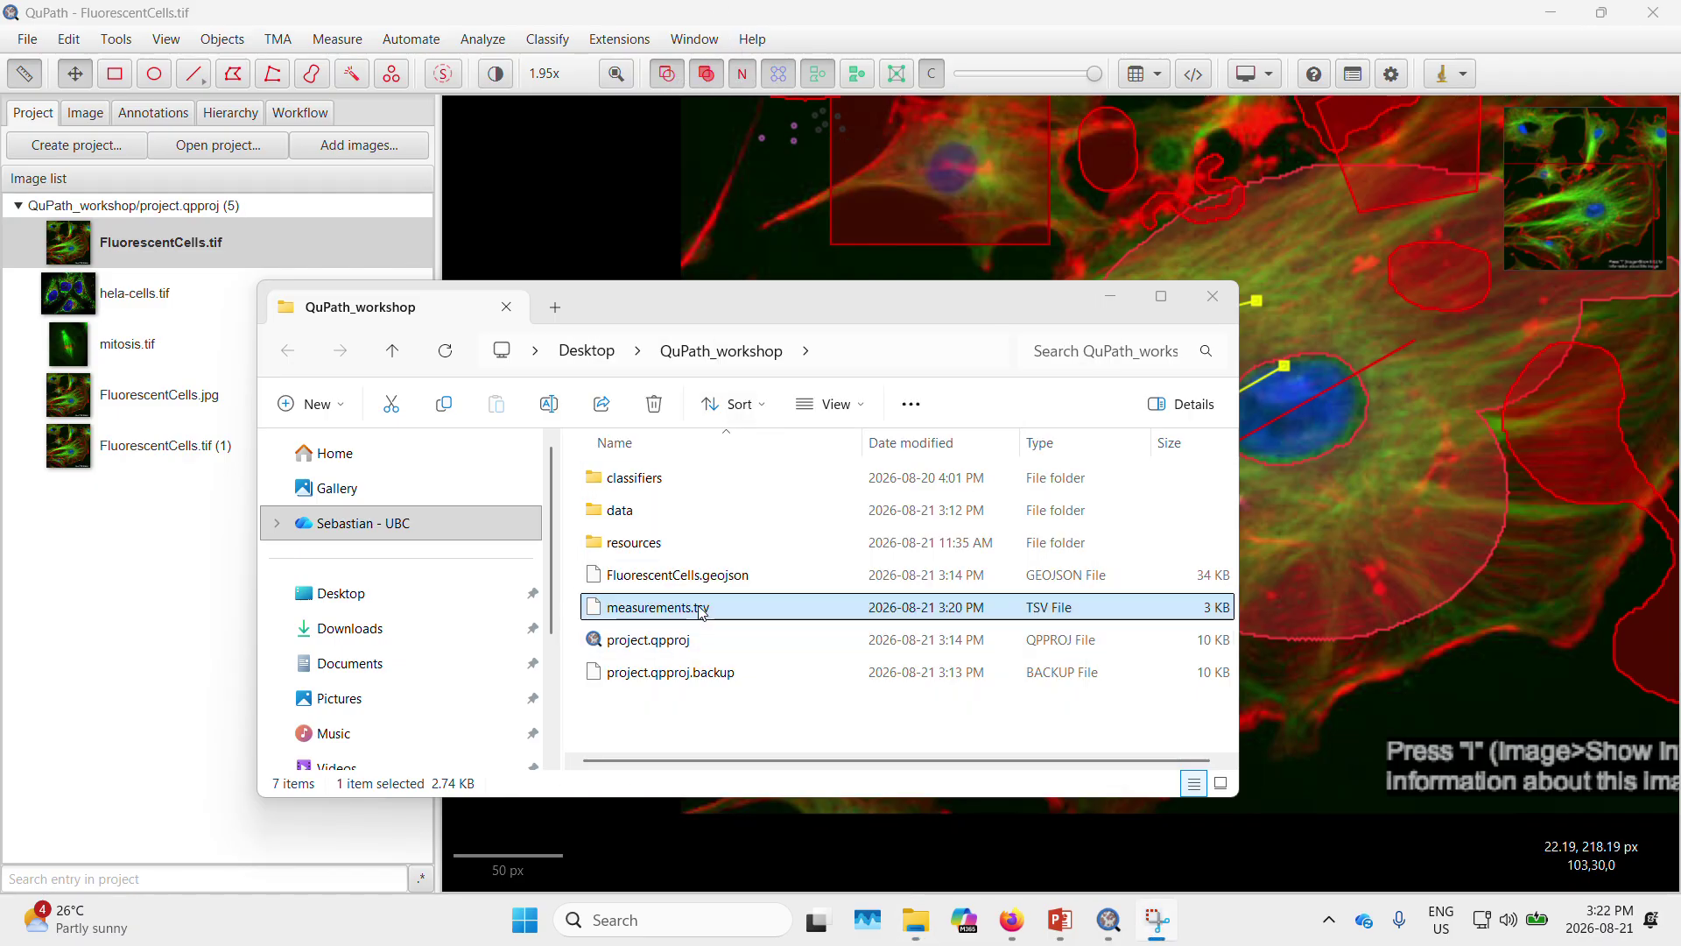
{"action": "double_click", "coordinate": [701, 609]}
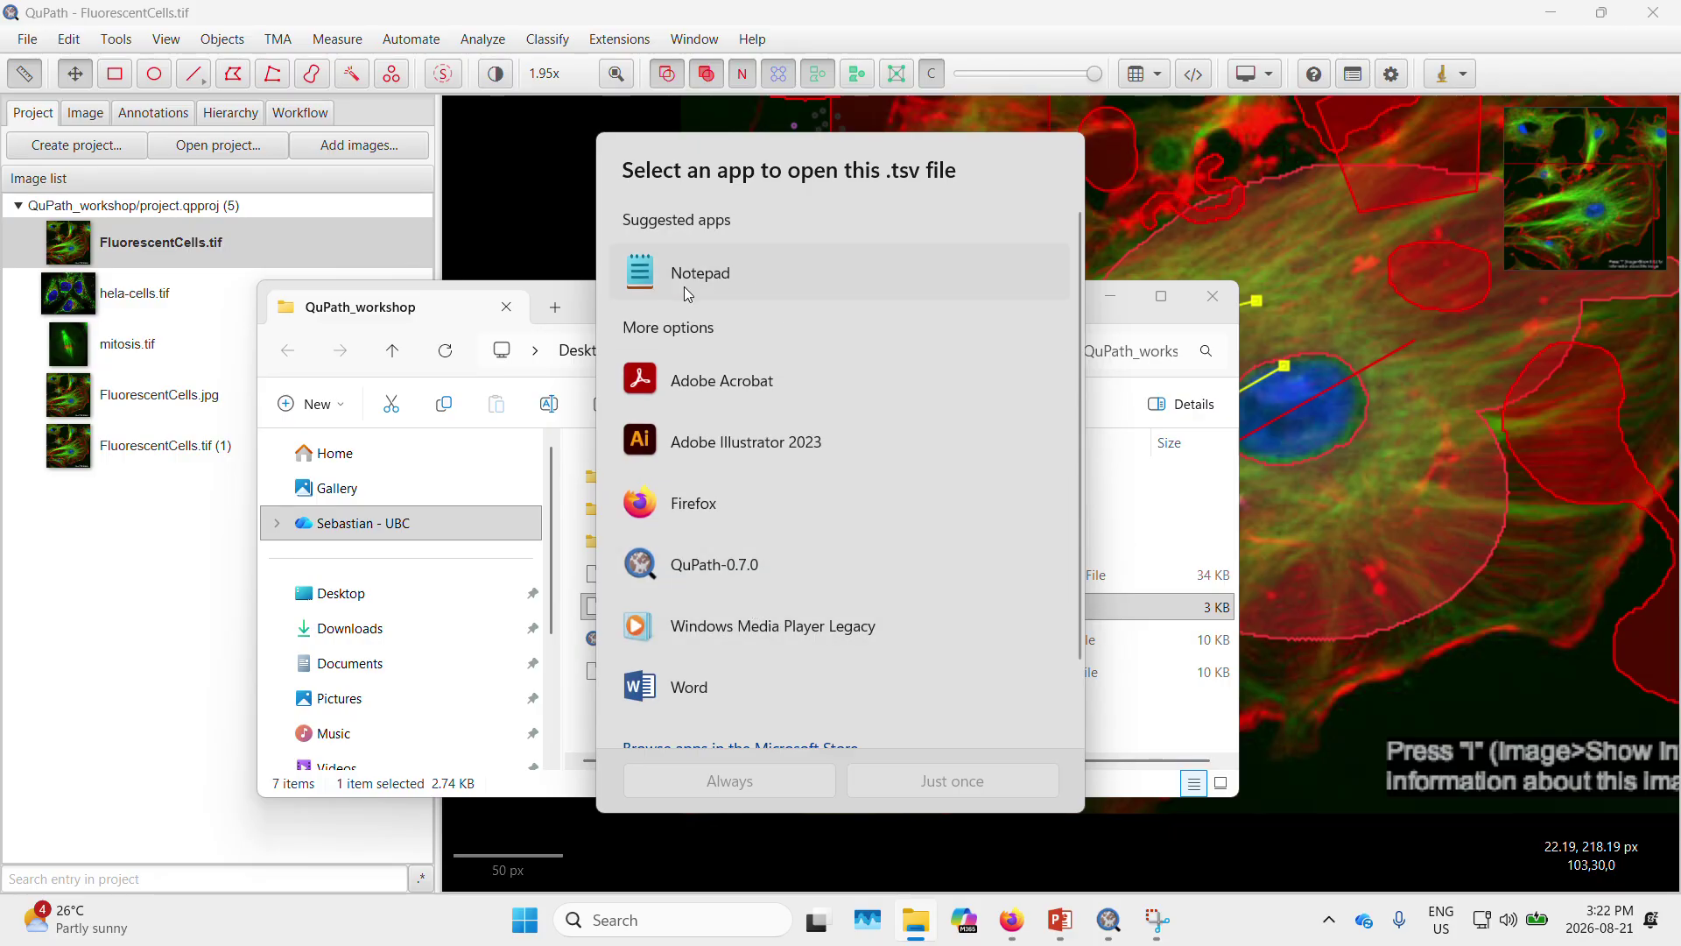
{"action": "left_click", "coordinate": [727, 274]}
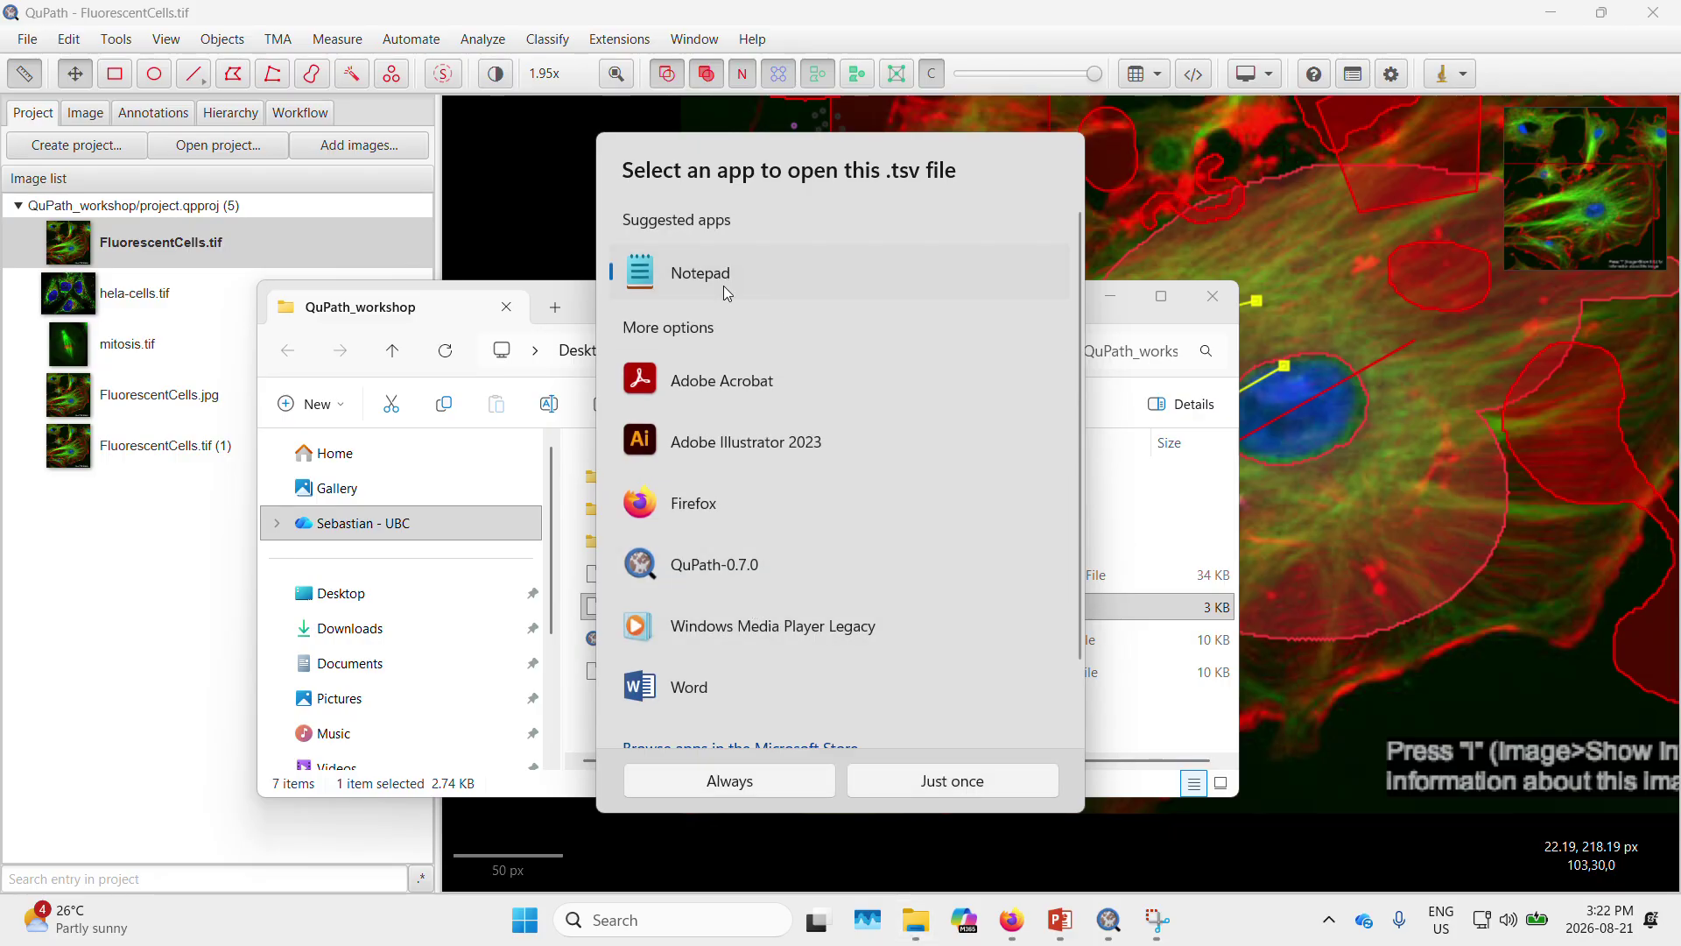
{"action": "left_click", "coordinate": [954, 781]}
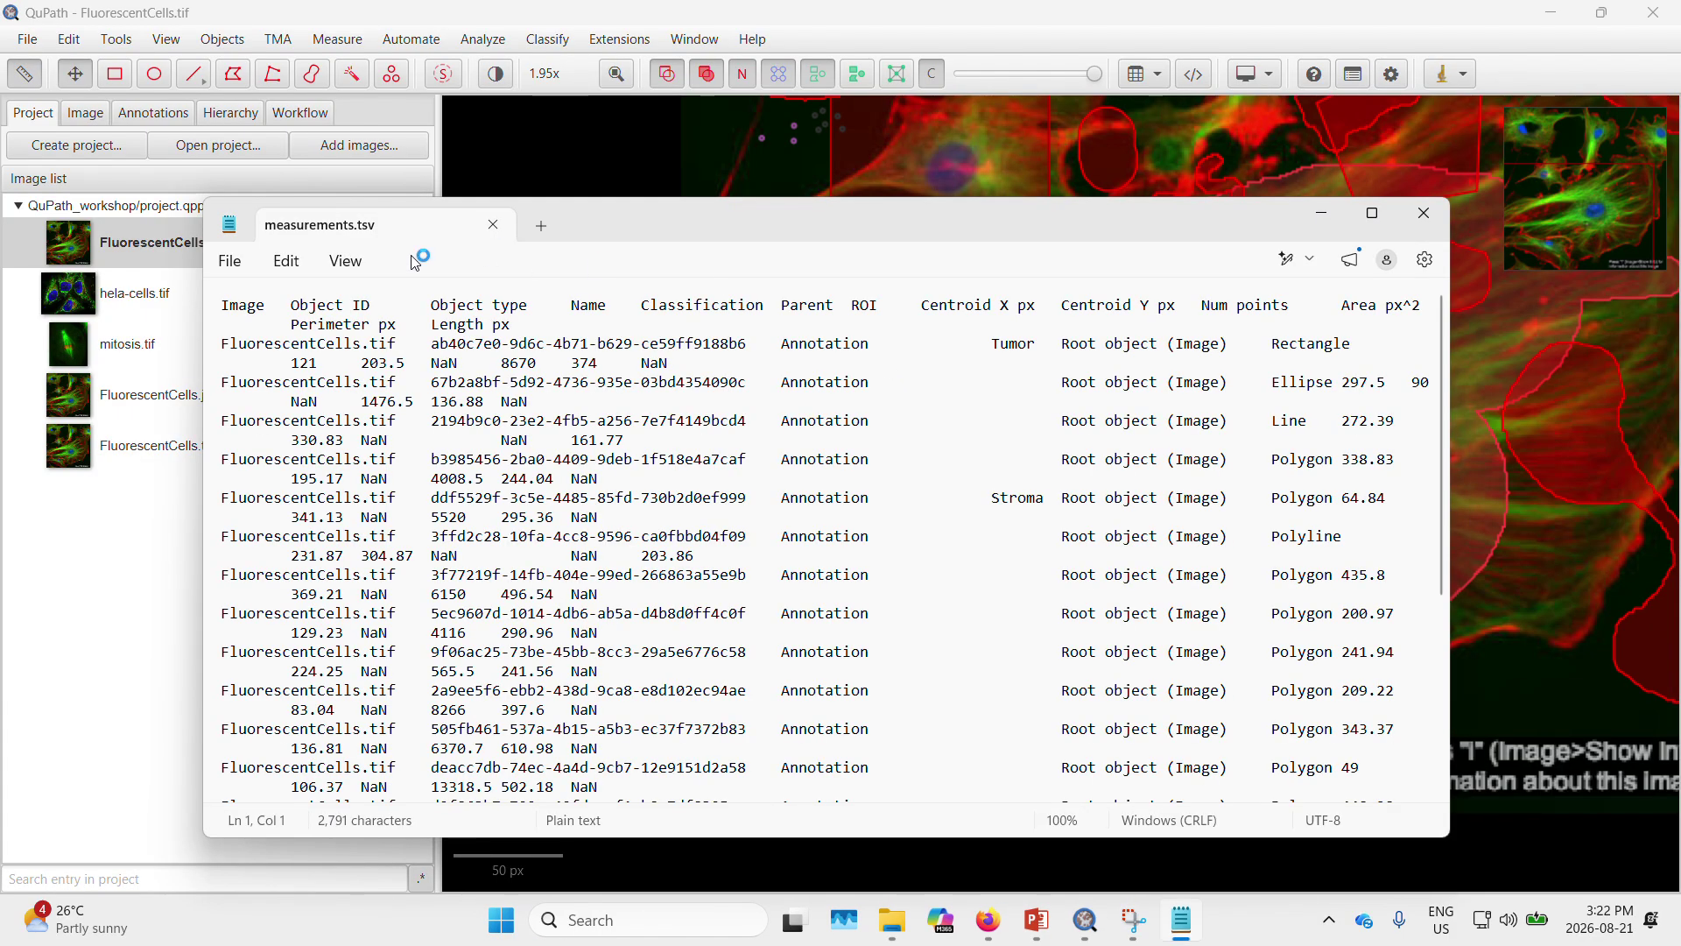
Turn off word wrap in Notepad and examine the Image column heading and its first entry
{"action": "left_click", "coordinate": [346, 261]}
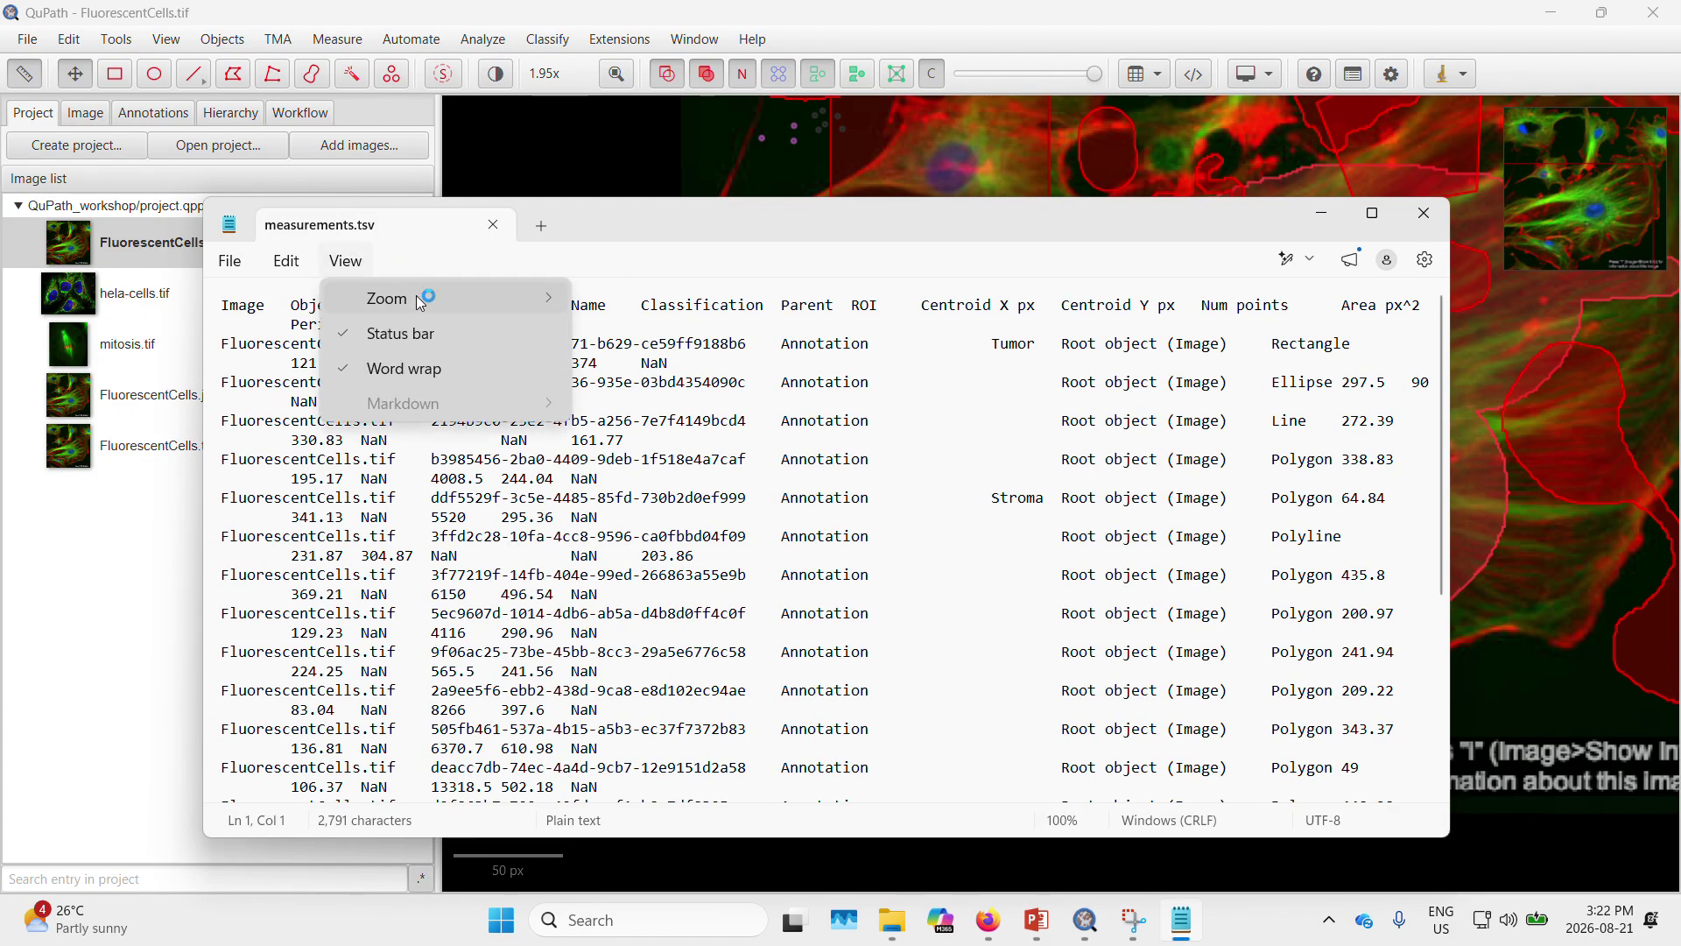
{"action": "left_click", "coordinate": [441, 364]}
{"action": "left_click", "coordinate": [526, 363]}
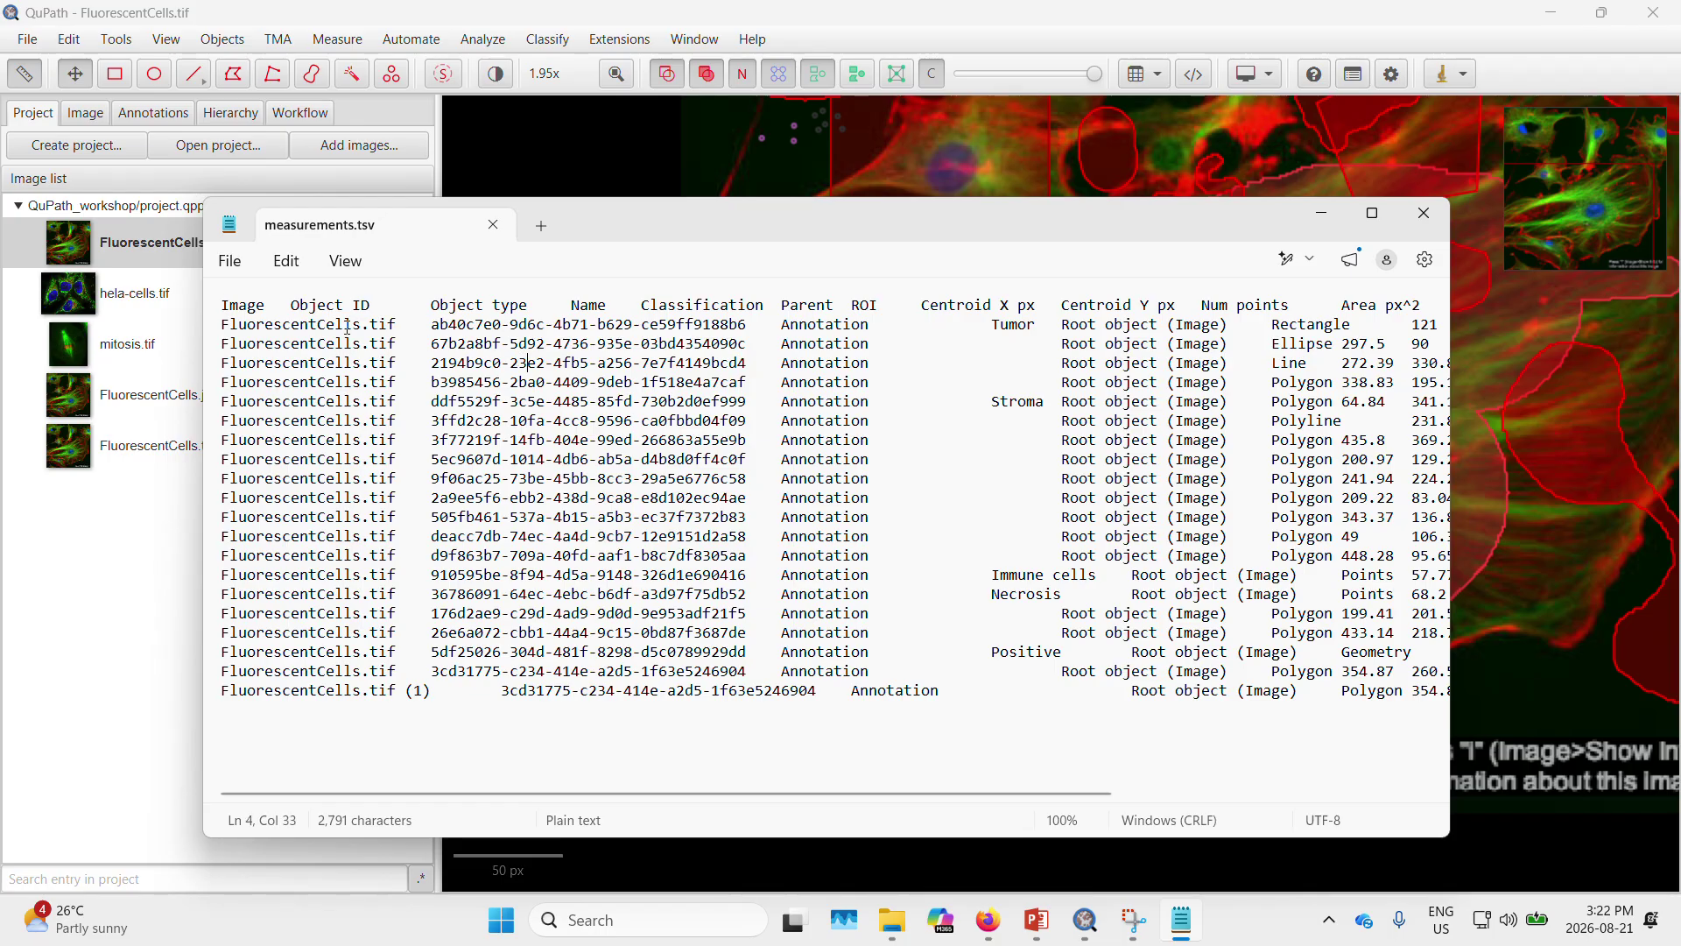
{"action": "left_click_drag", "start_coordinate": [223, 305], "coordinate": [273, 305]}
{"action": "left_click", "coordinate": [274, 305]}
{"action": "left_click", "coordinate": [260, 326]}
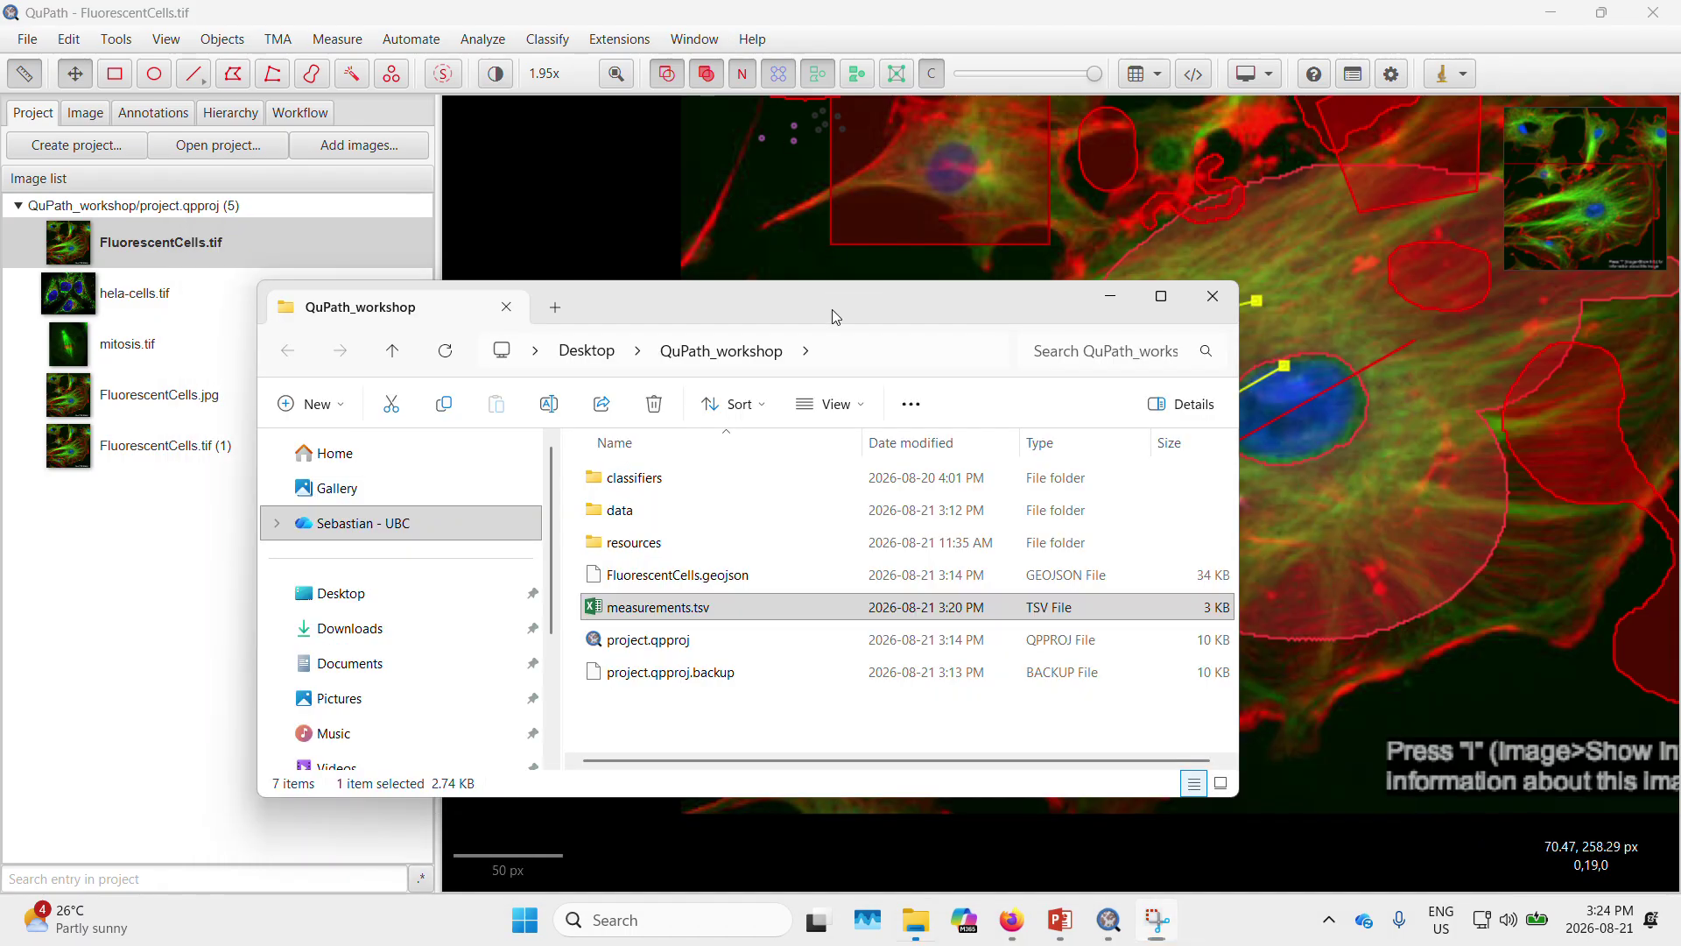
Return to the QuPath_workshop folder and open measurements.tsv in Excel
{"action": "left_click", "coordinate": [832, 311]}
{"action": "left_click", "coordinate": [674, 611]}
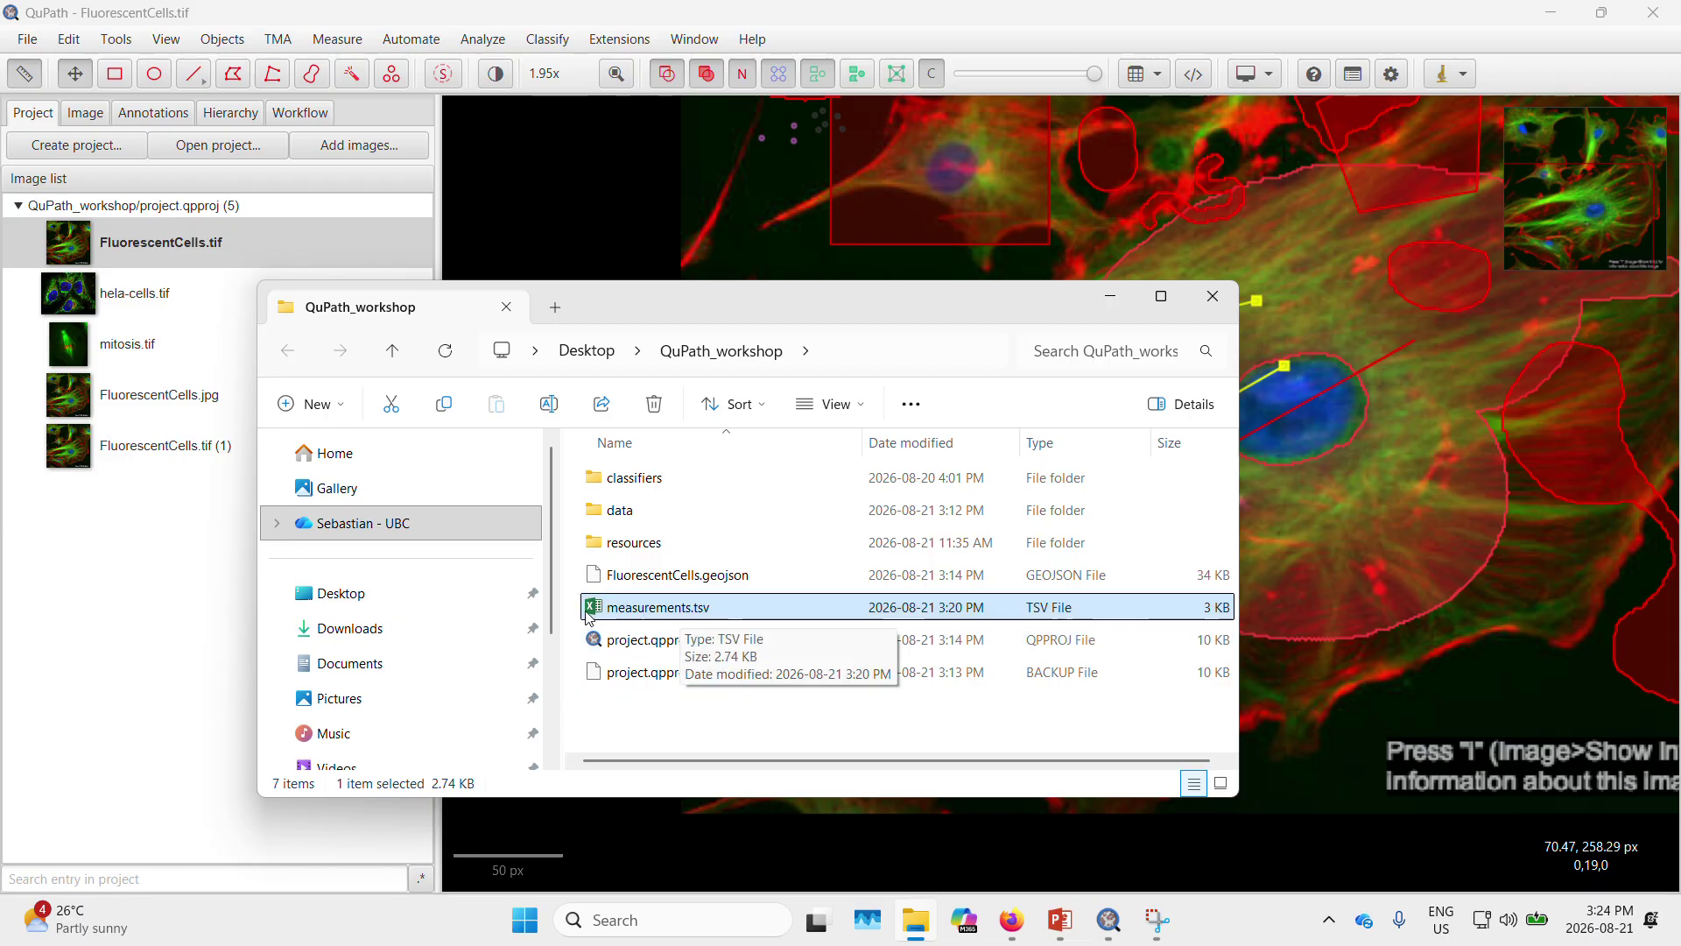
{"action": "double_click", "coordinate": [711, 609]}
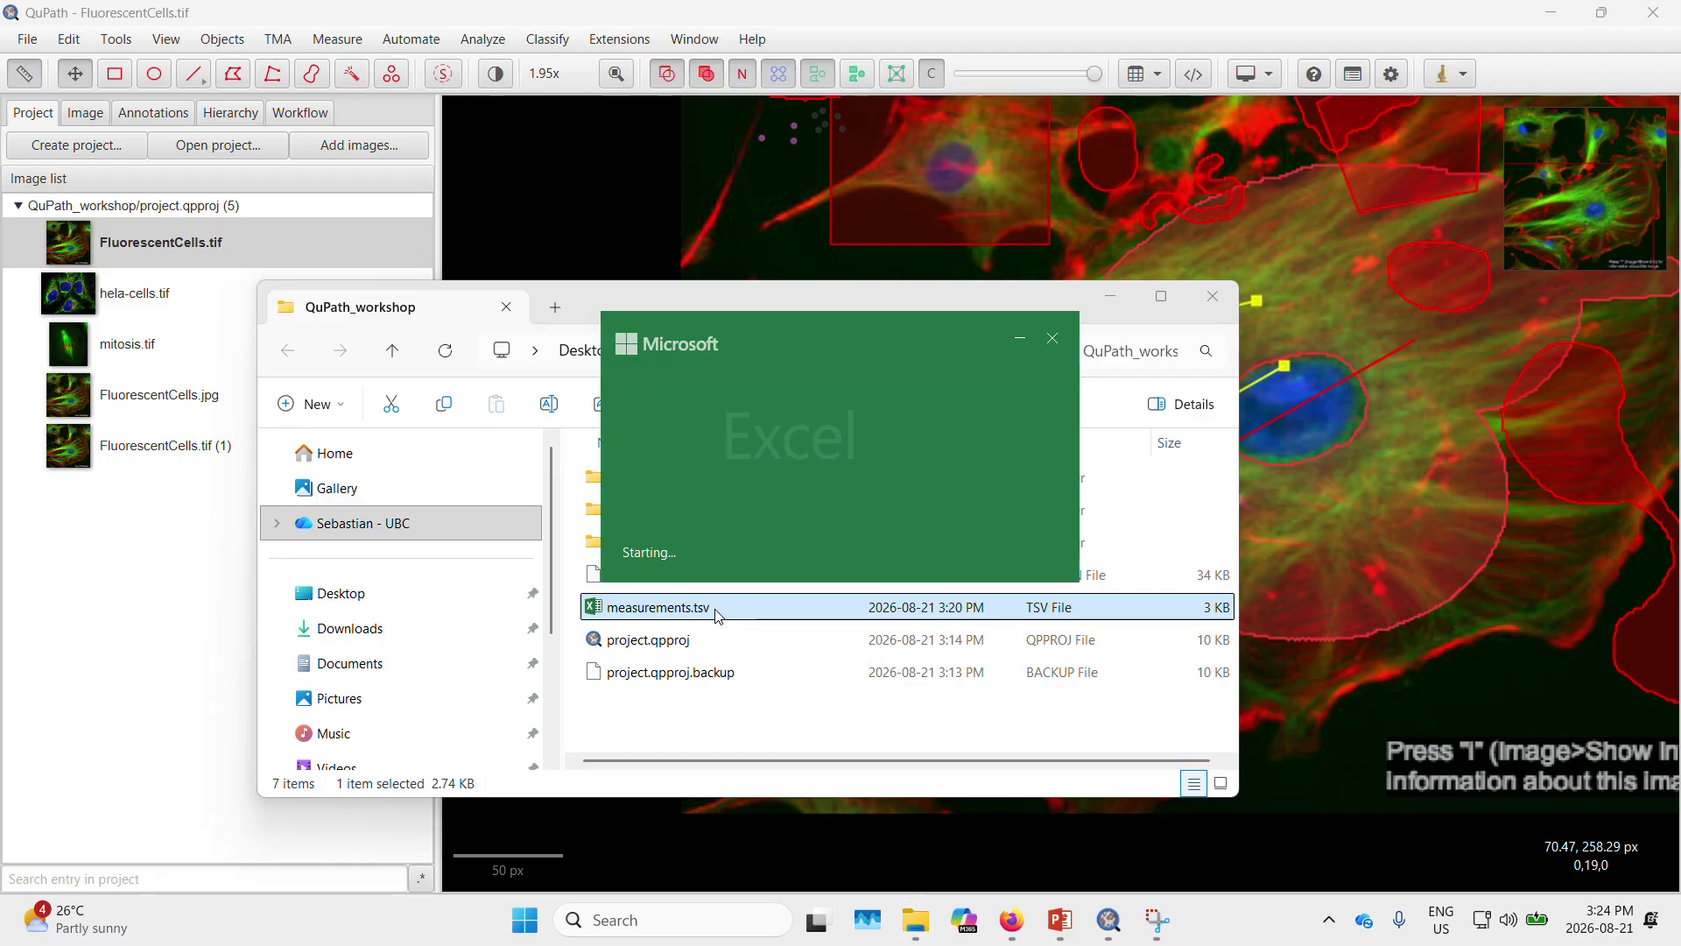